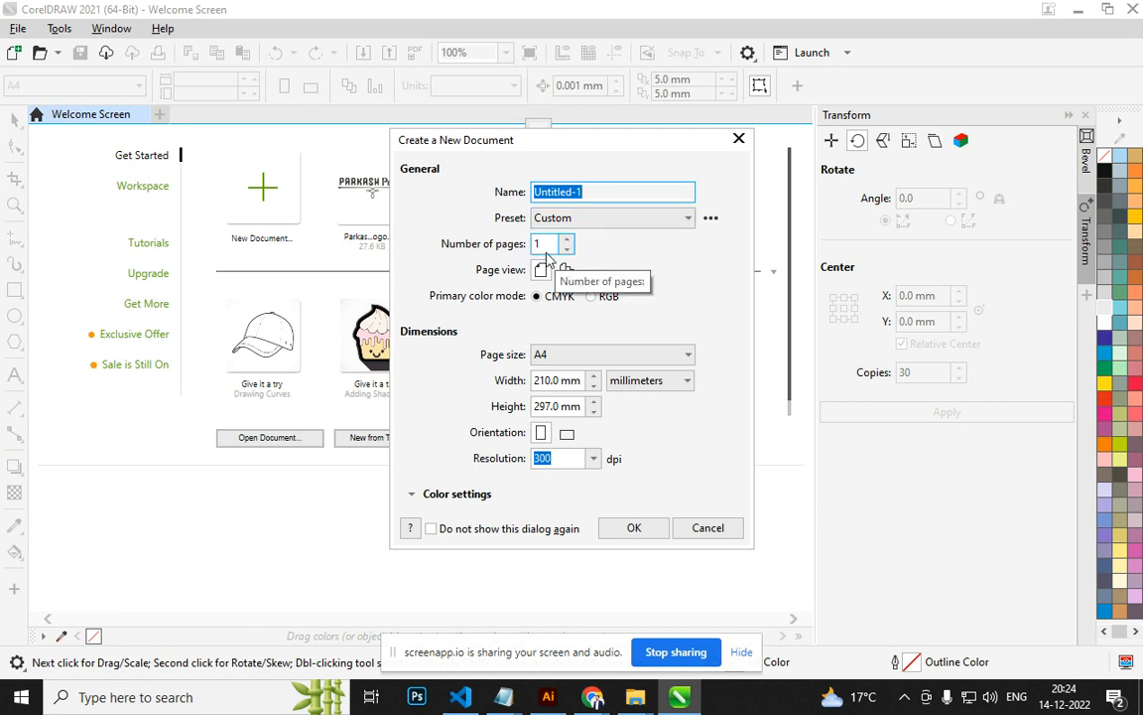
Name the new document "class 1".
text(class 1)
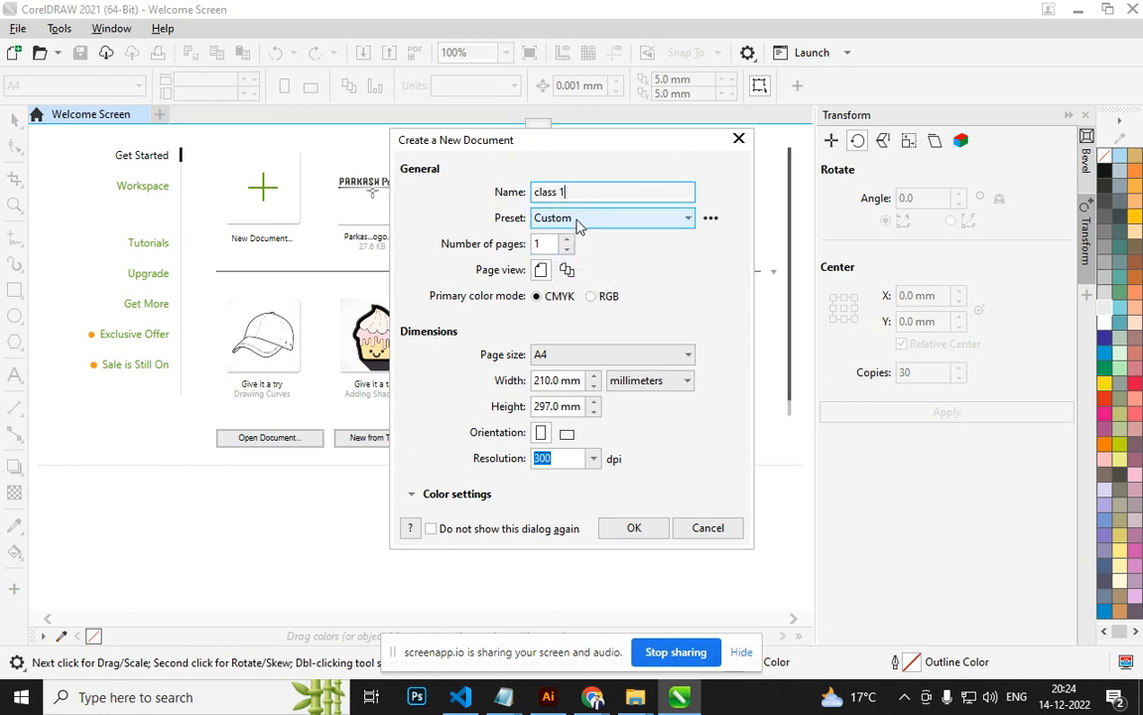
Try the Default RGB, Default CMYK and Web presets for the new document.
click(577, 220)
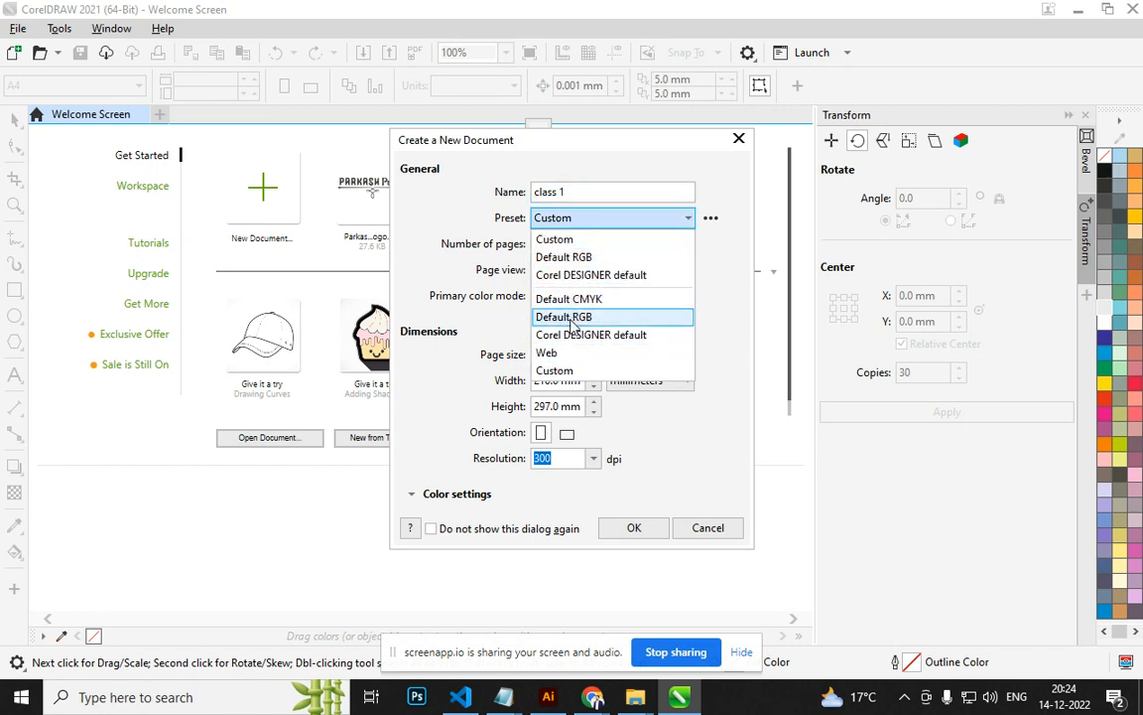
click(574, 316)
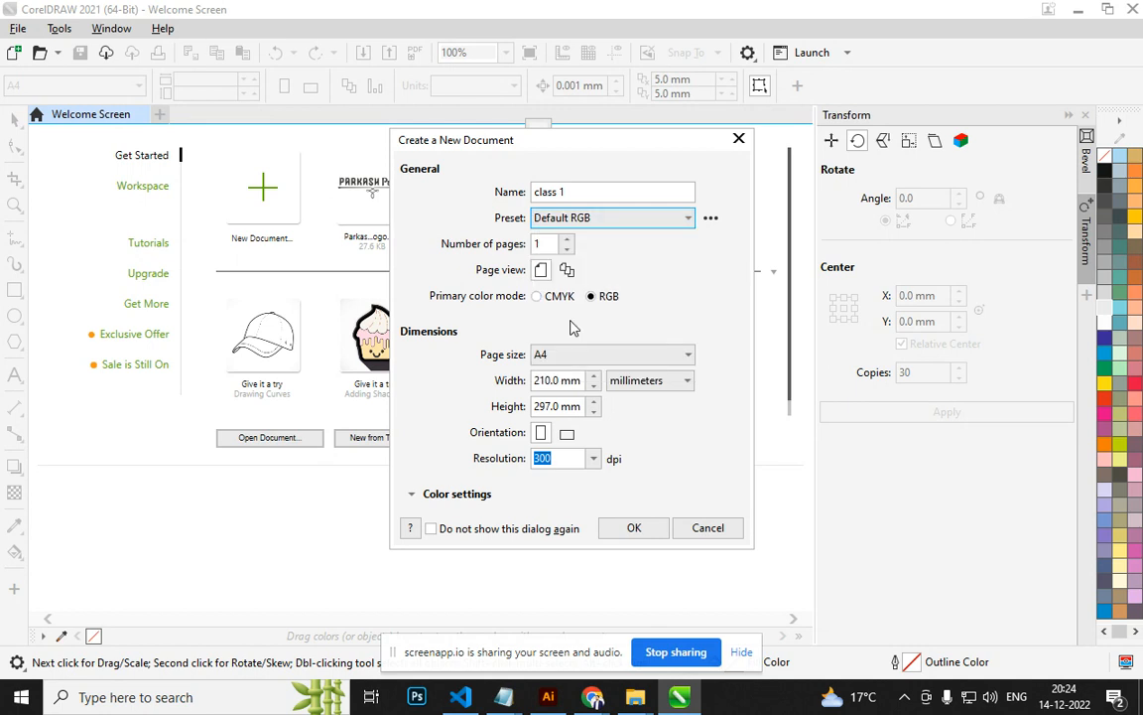
click(582, 217)
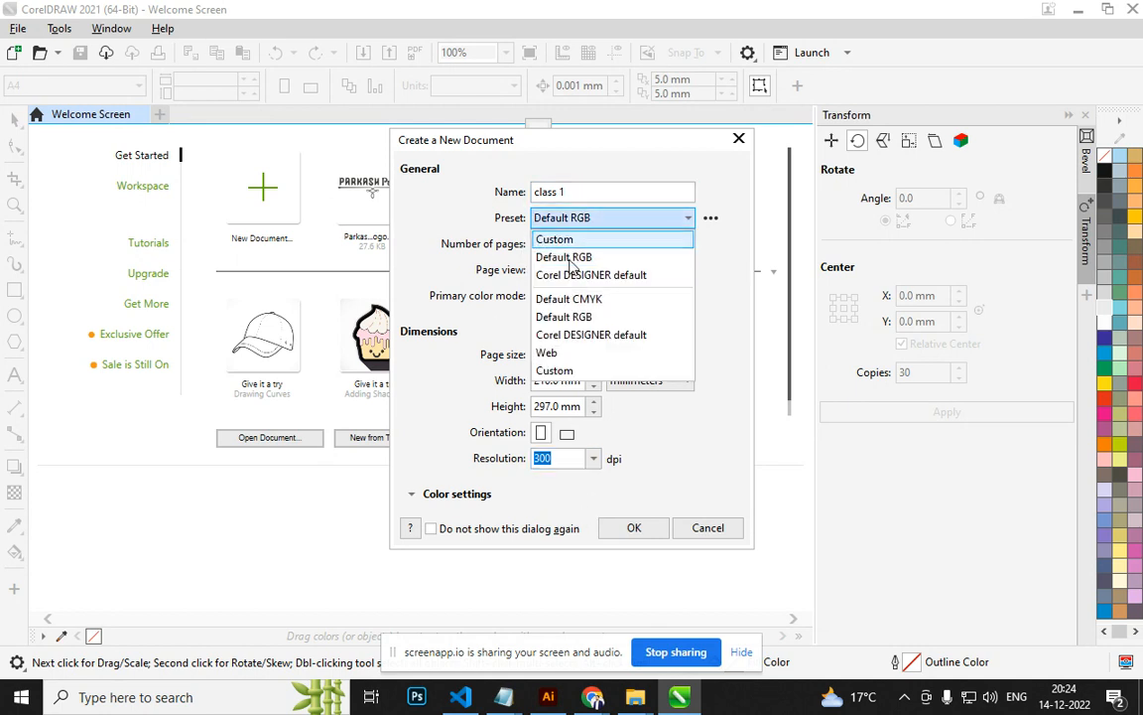
click(572, 299)
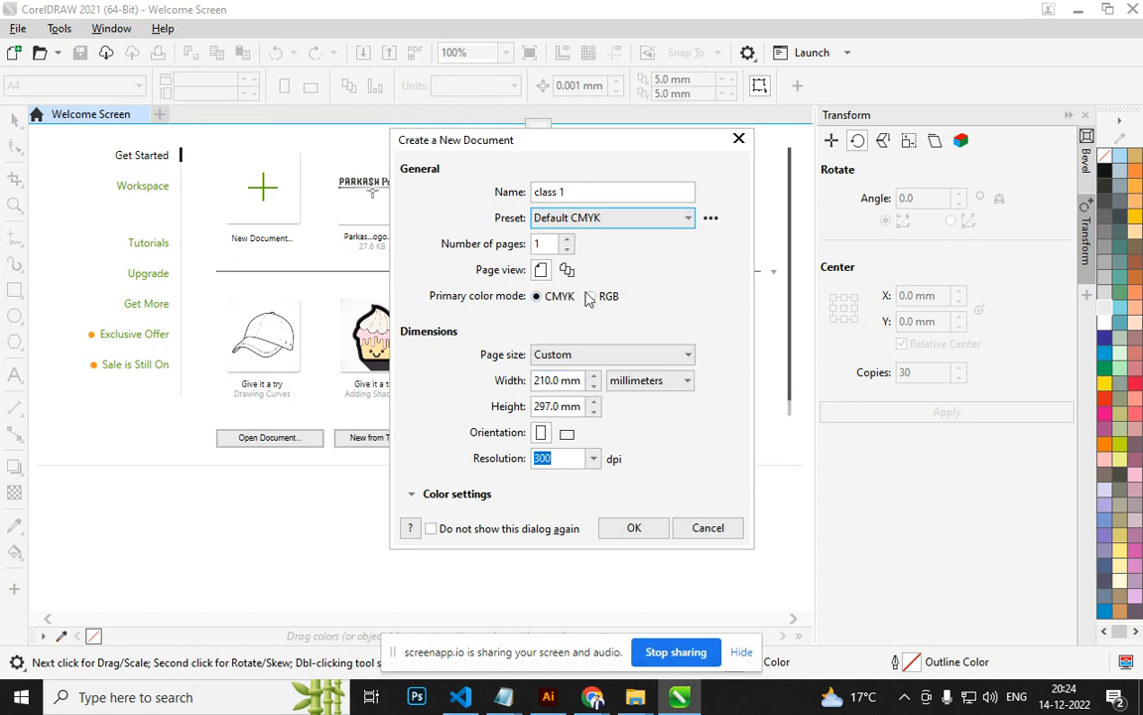
click(584, 221)
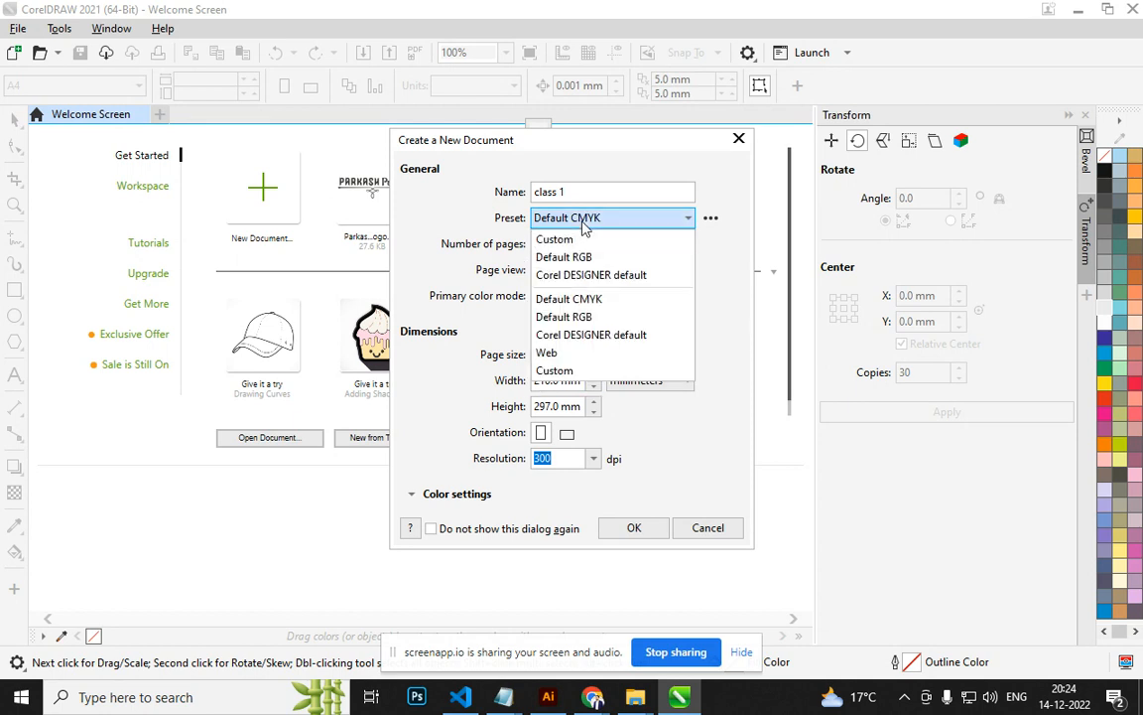
click(568, 355)
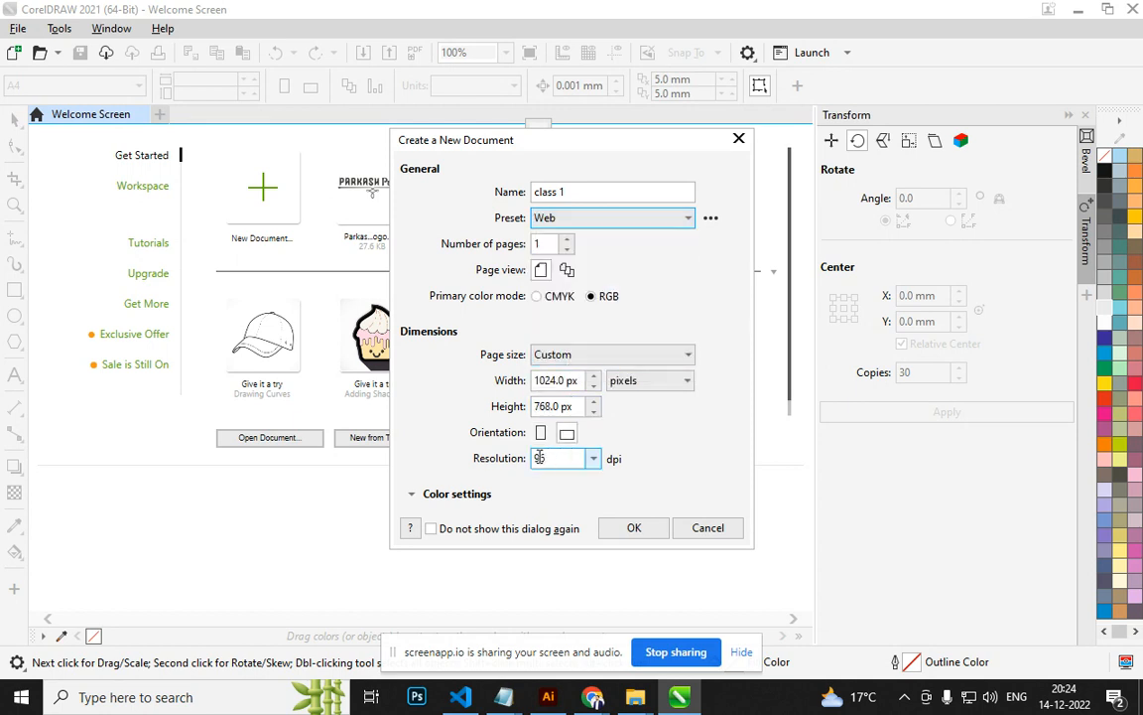
Choose the Default CMYK preset and set the number of pages to 1.
click(609, 221)
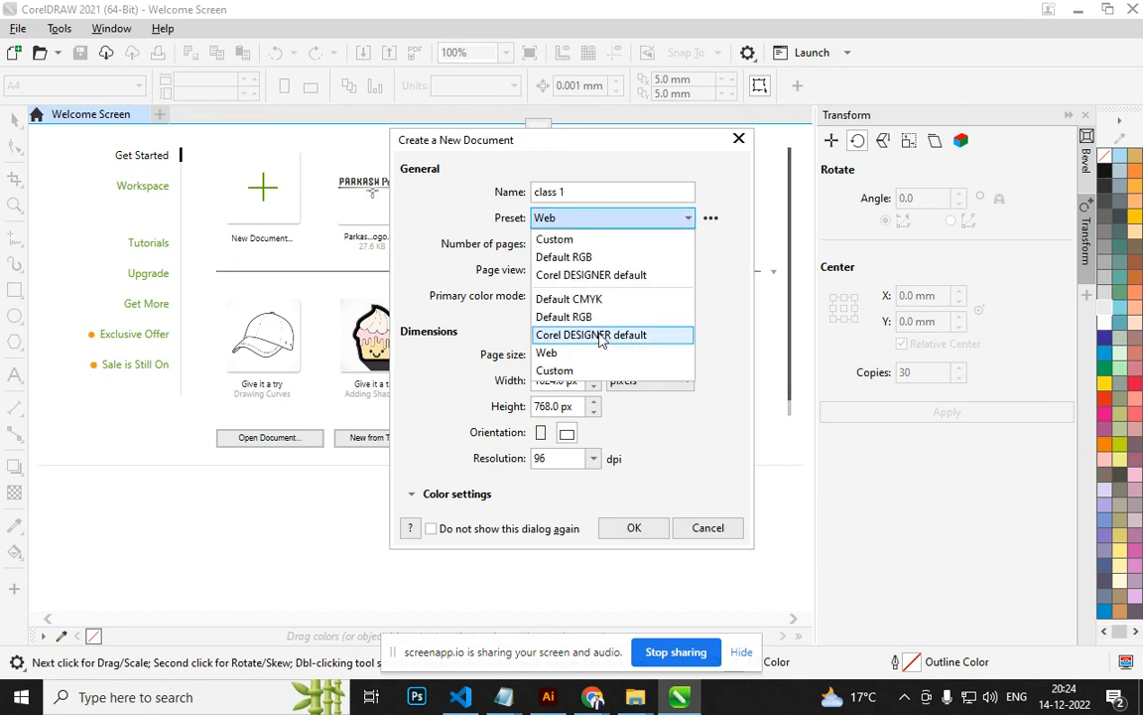
click(587, 300)
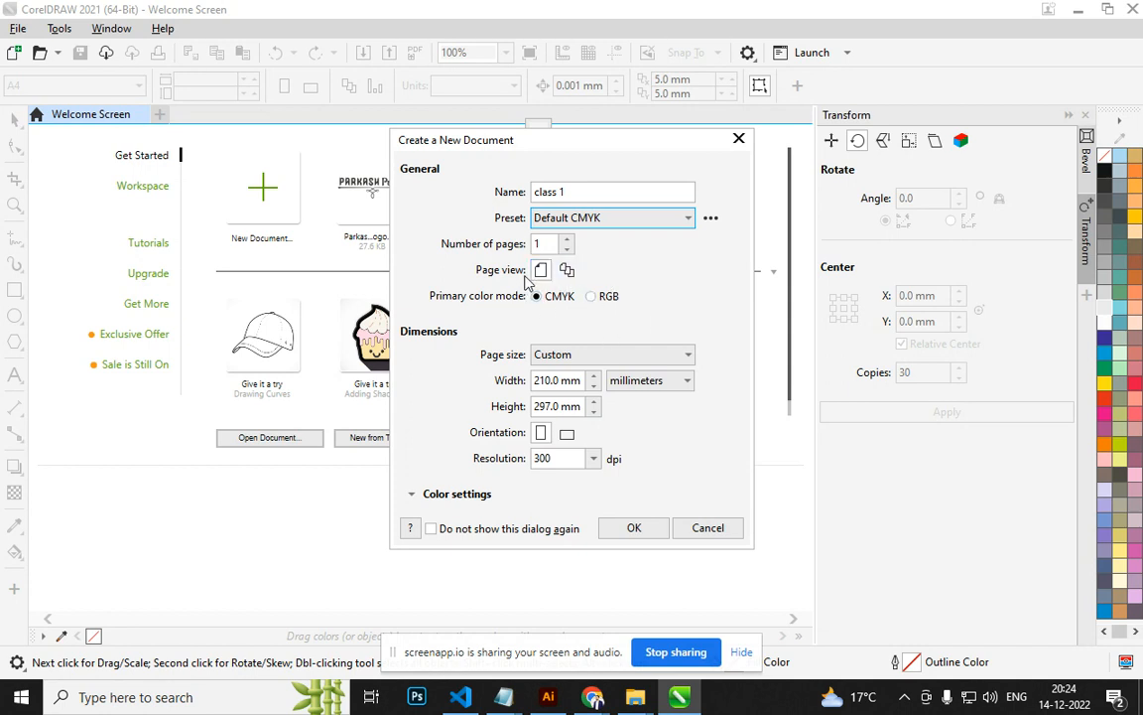
click(568, 241)
click(568, 240)
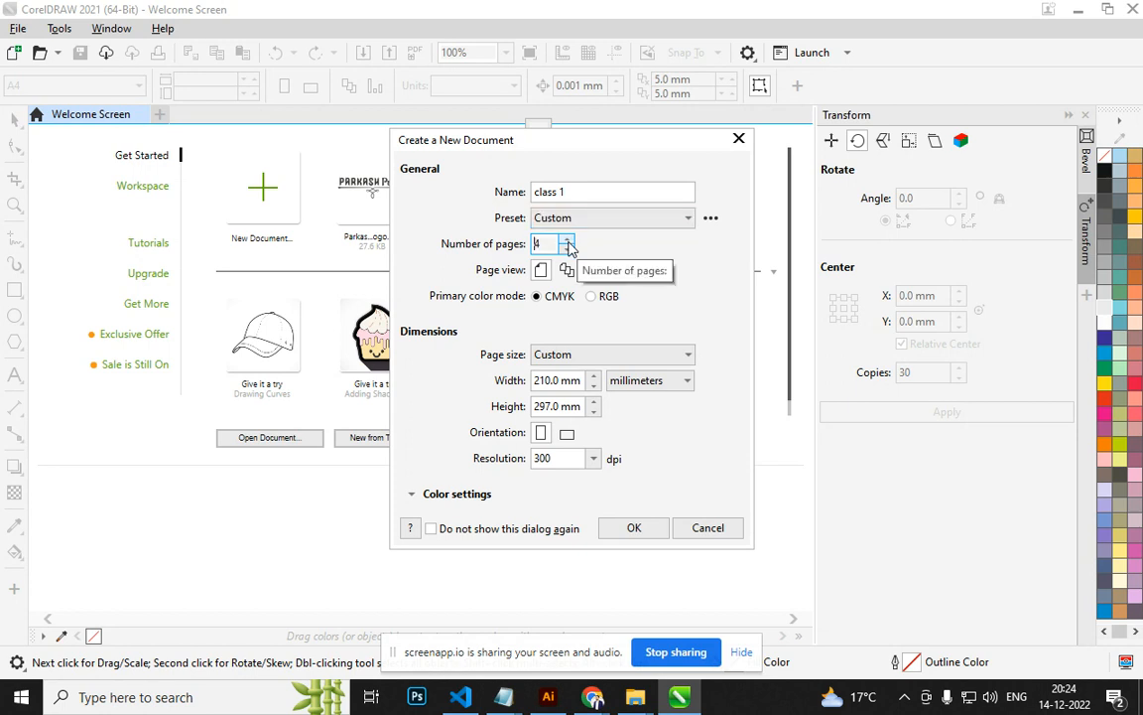
click(569, 249)
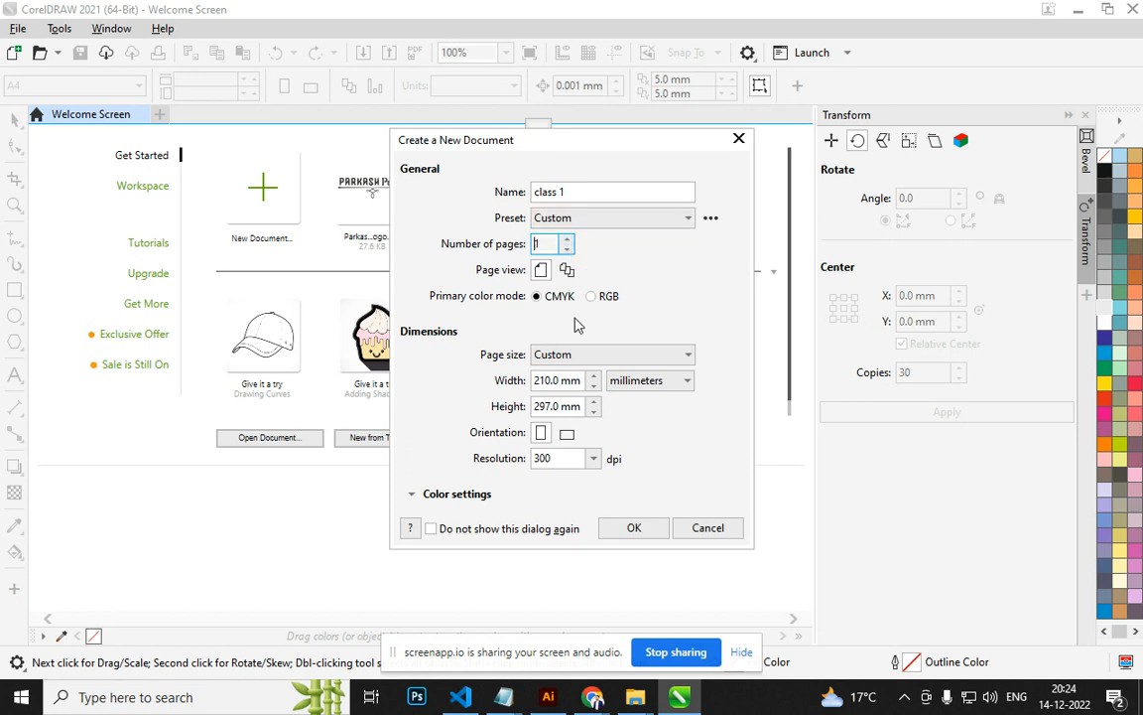
Set the page size to A4 with landscape orientation.
click(632, 365)
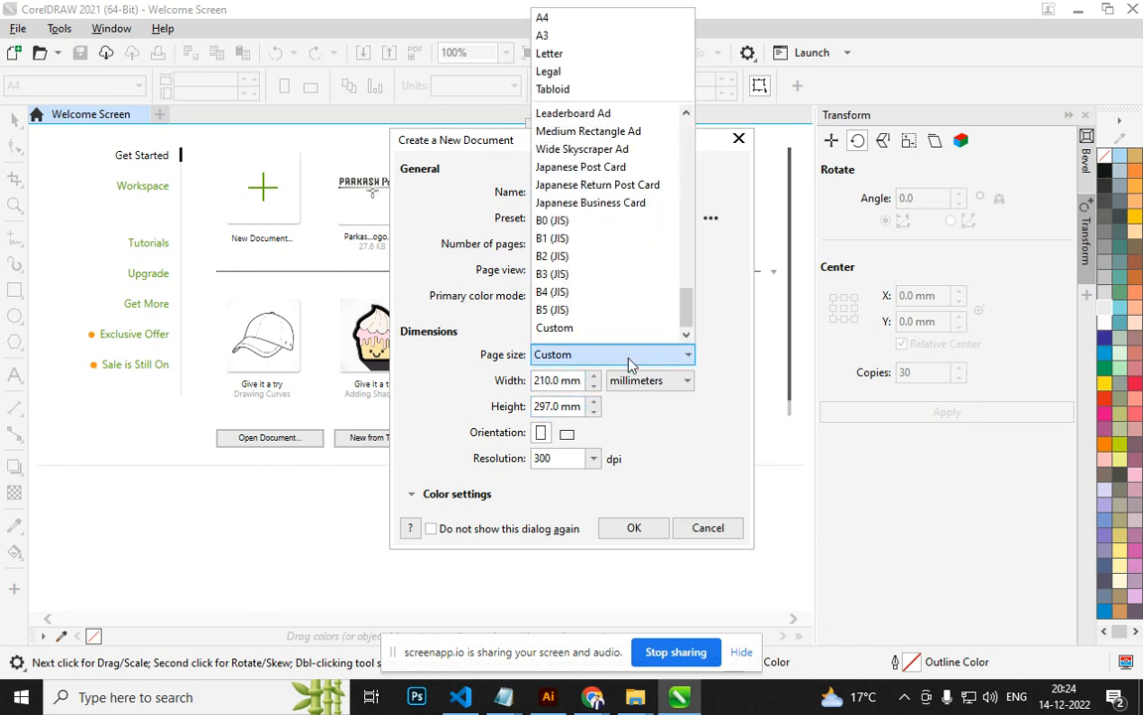
click(562, 20)
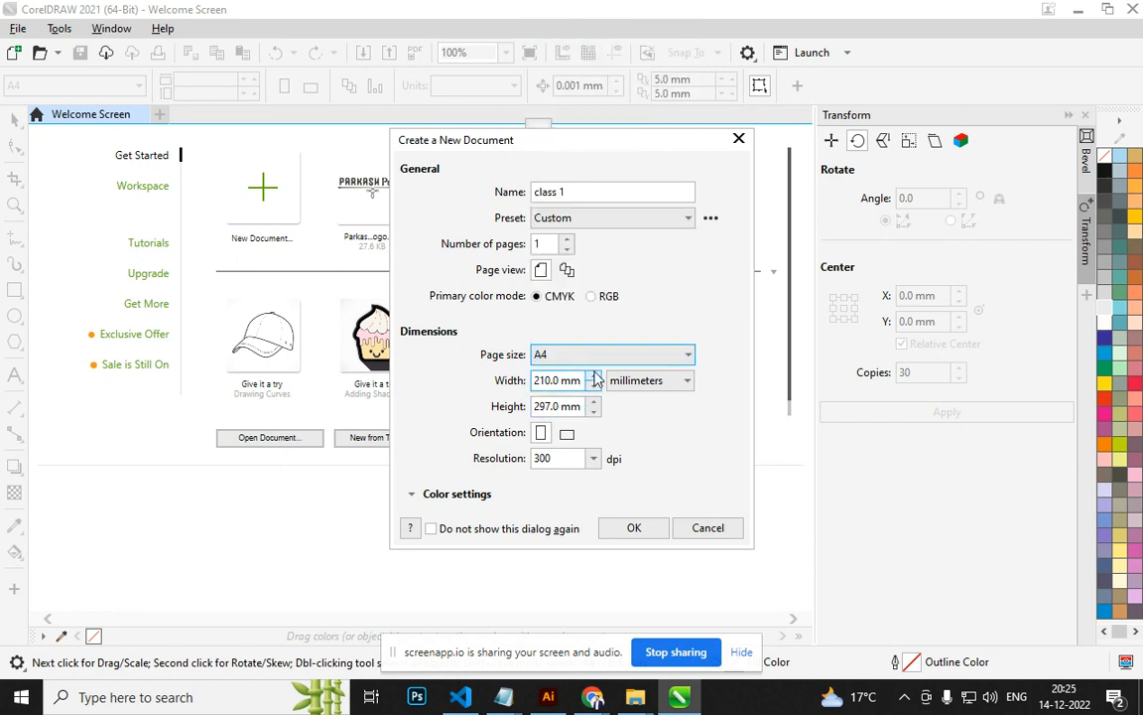
click(567, 434)
click(538, 437)
click(564, 437)
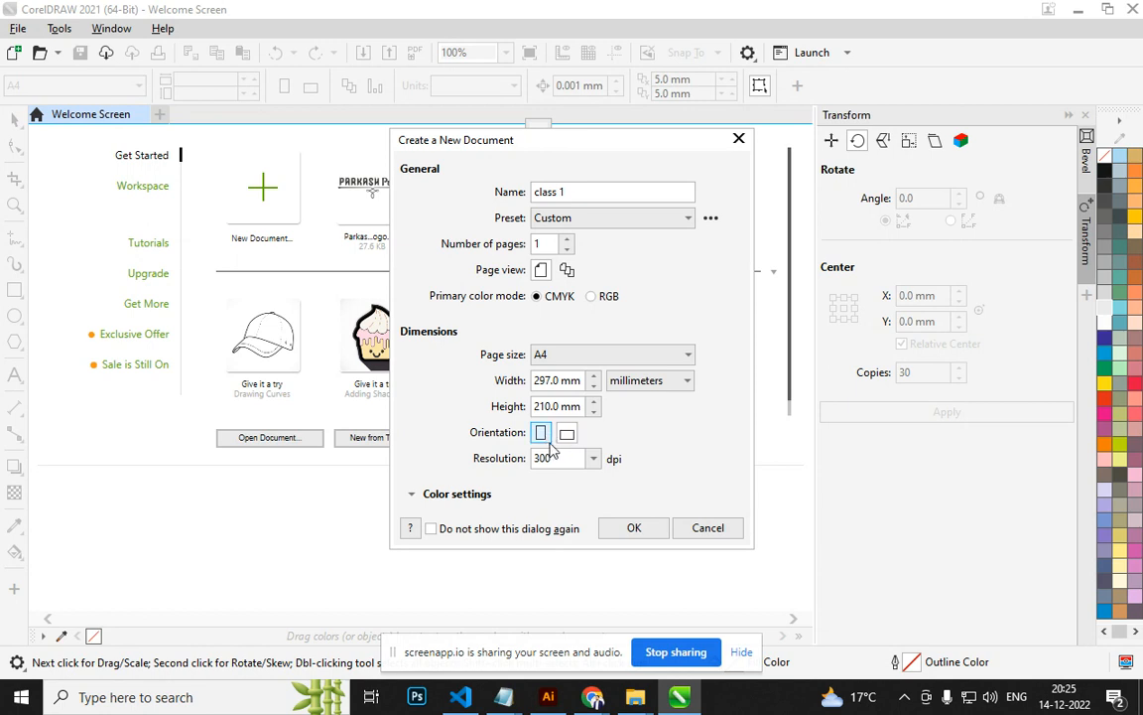
Look through the resolution options, keep 300 dpi and create the document.
click(580, 458)
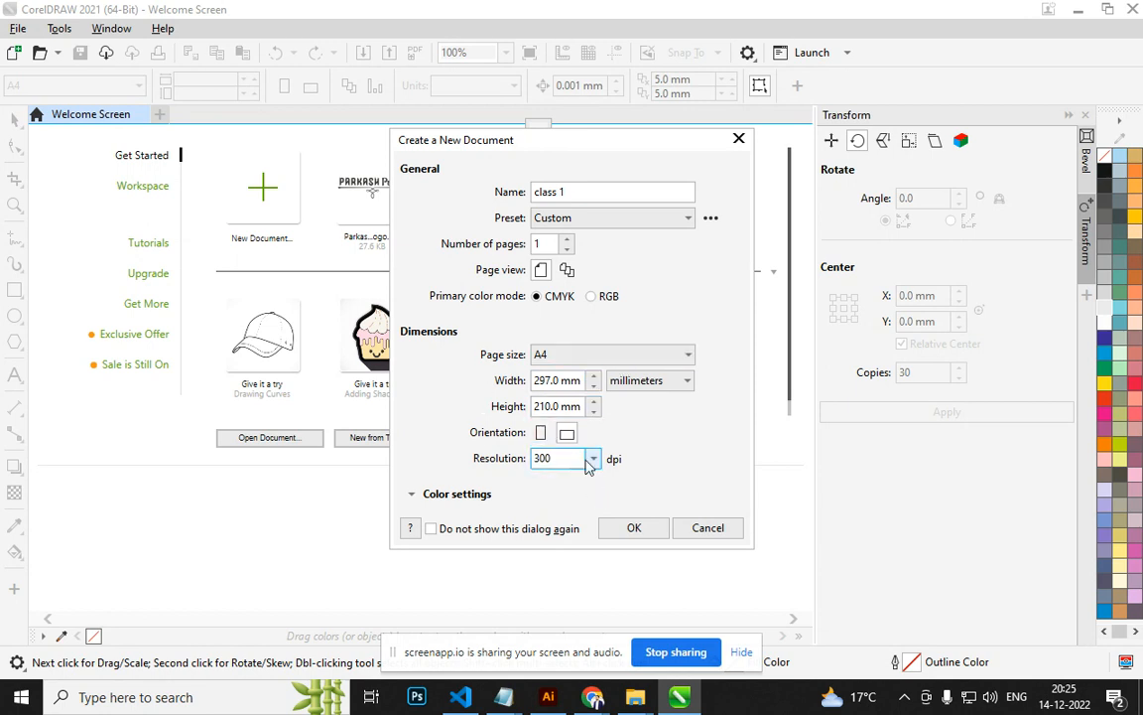
click(592, 459)
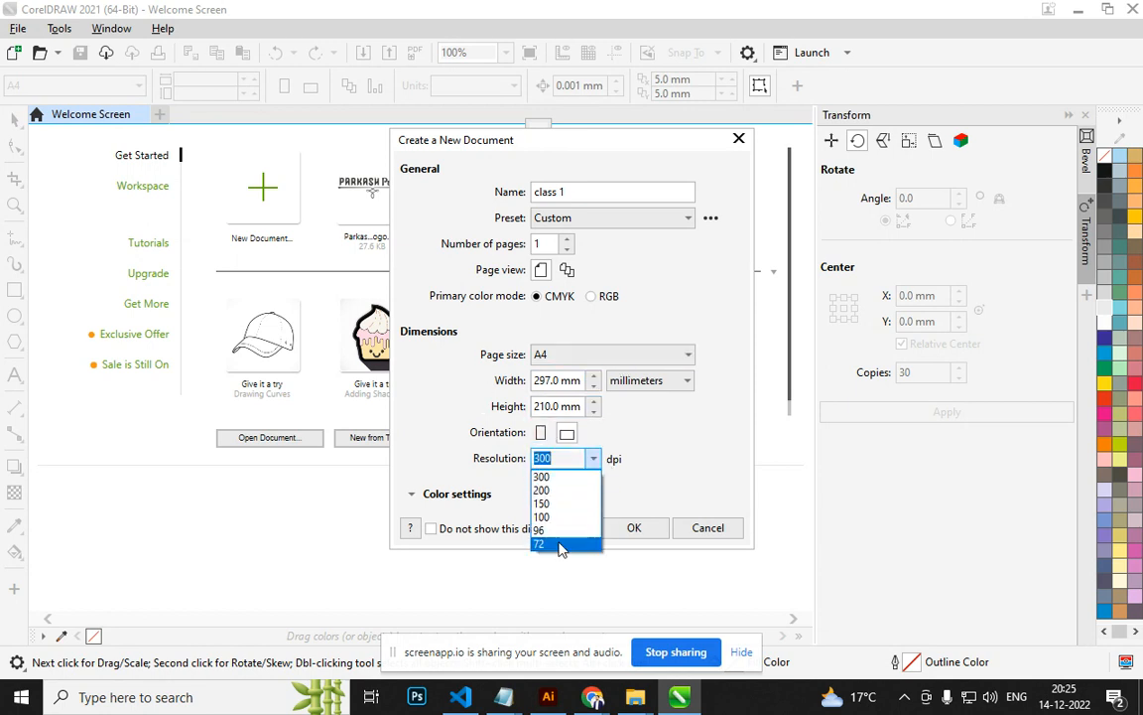
click(579, 458)
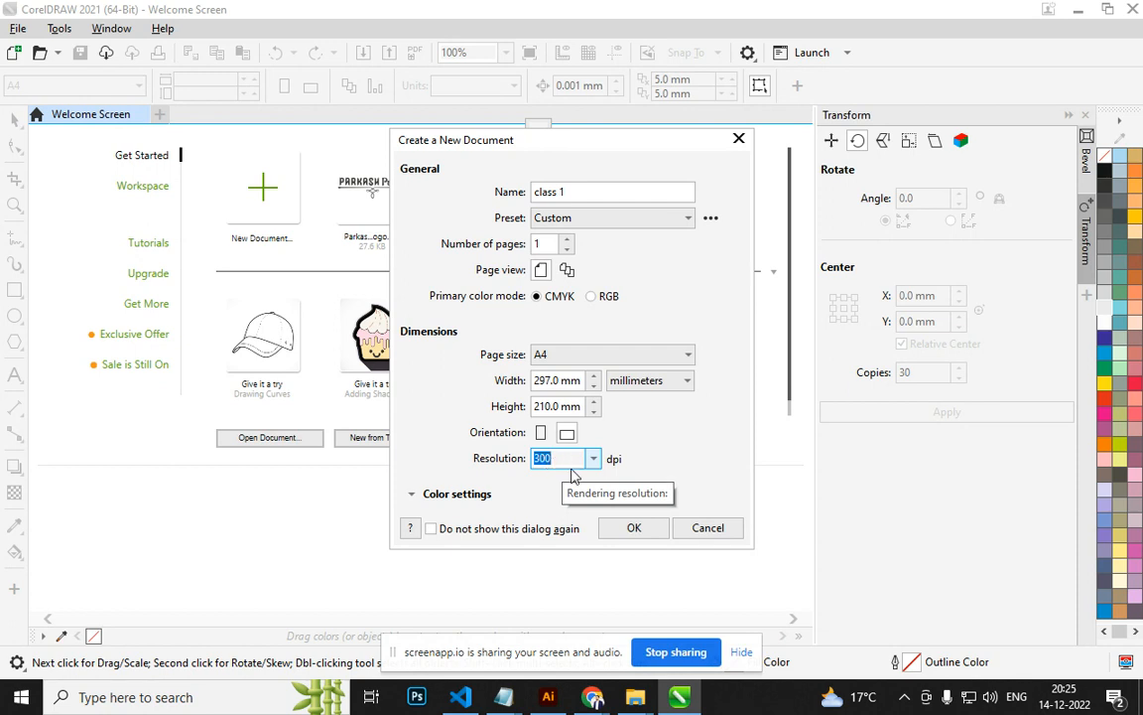
click(594, 459)
click(595, 464)
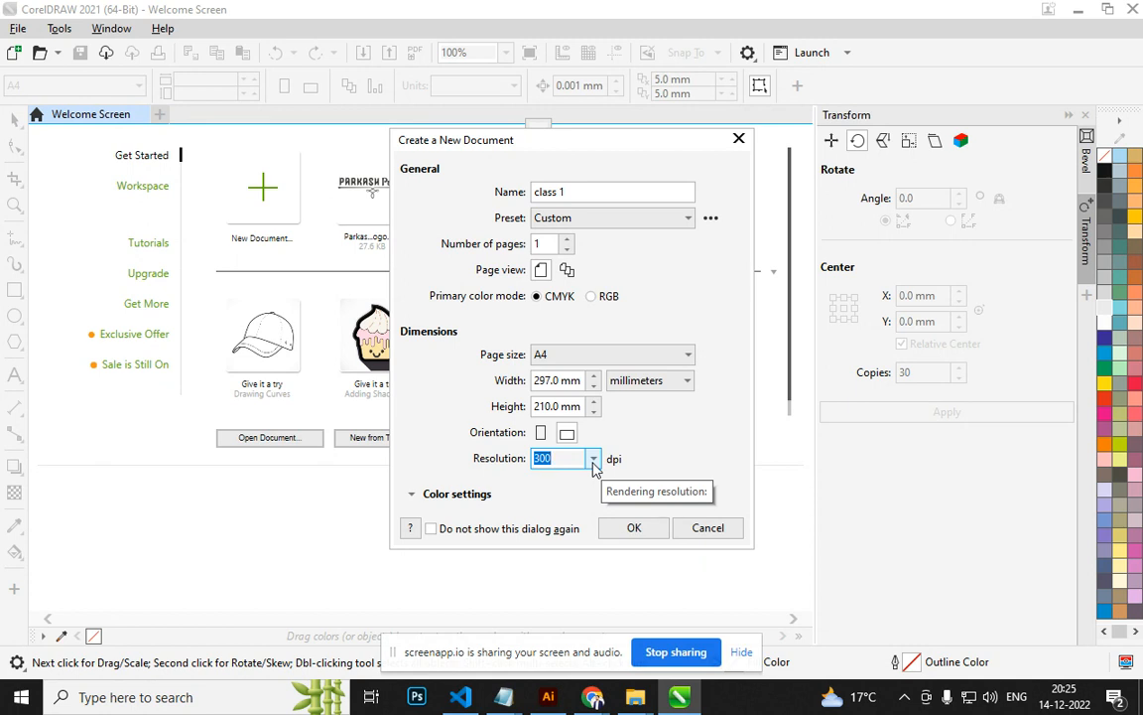
click(634, 527)
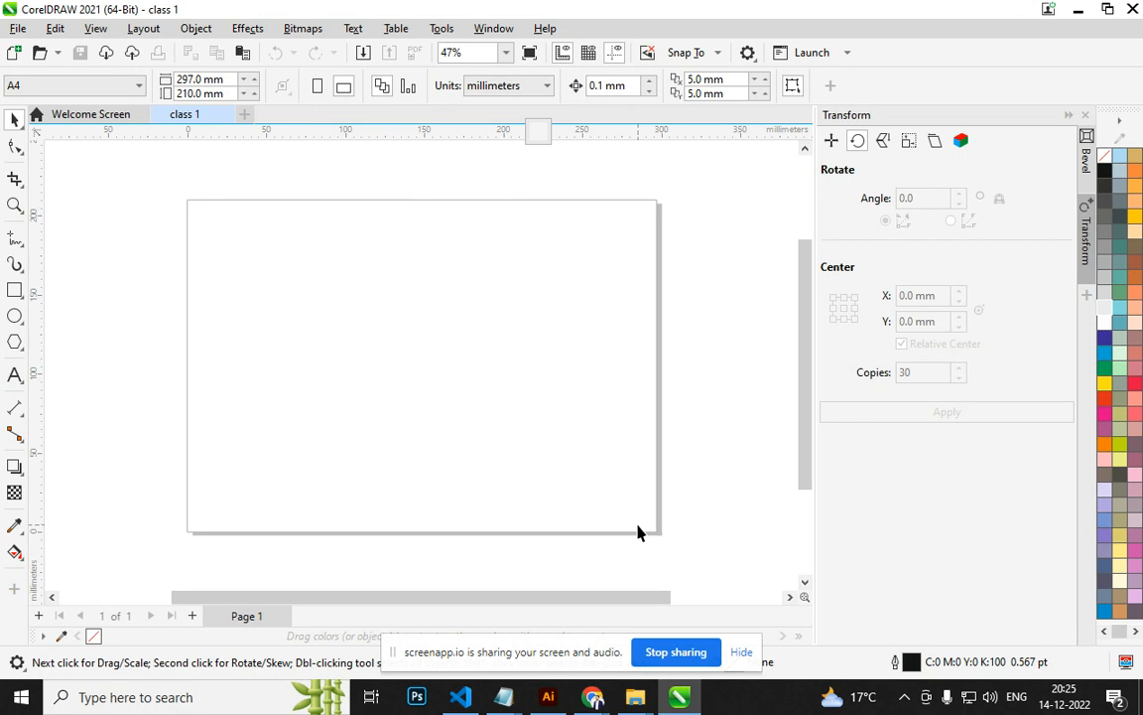
Draw a rectangle about 225 by 105 mm across the middle of the page.
click(8, 291)
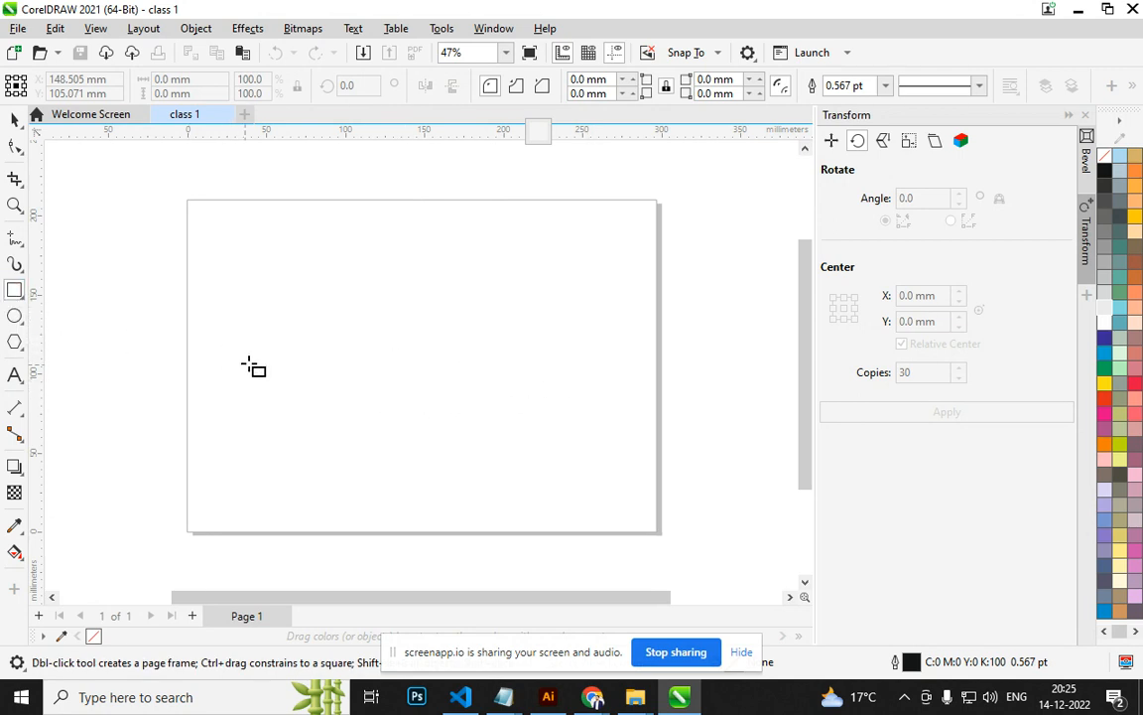
drag(231, 275, 587, 440)
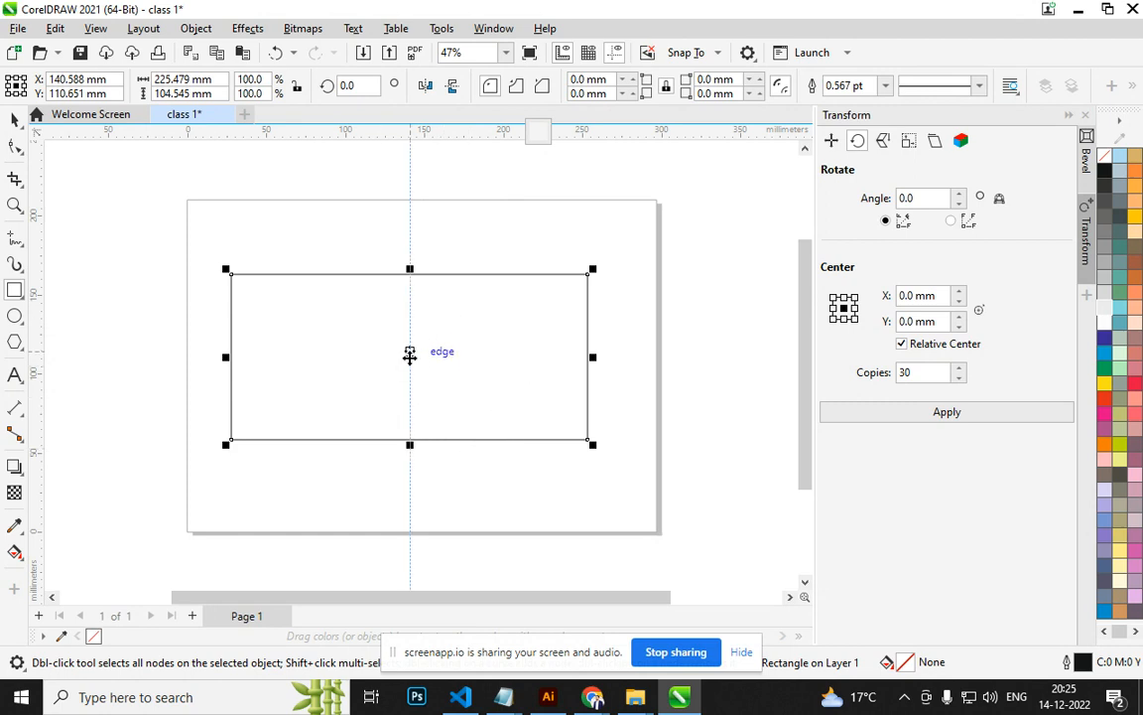
Try to move the rectangle while the Rectangle tool is active, undoing each attempt.
drag(494, 403, 514, 325)
key(ctrl+z)
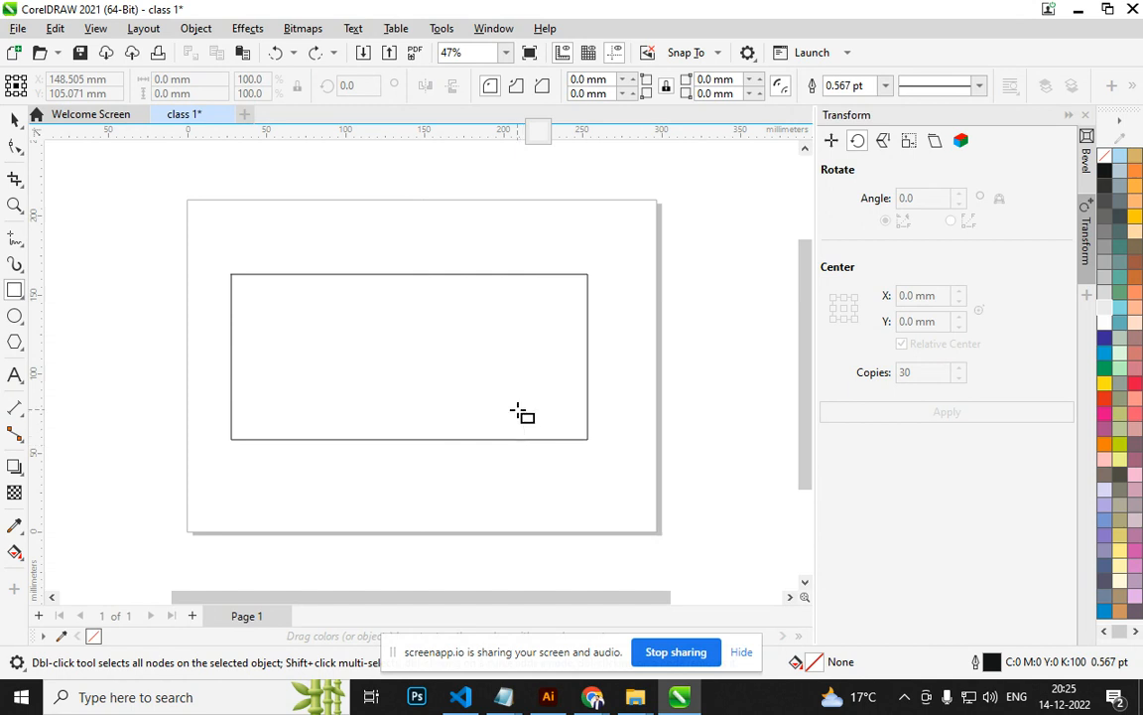
drag(520, 422, 513, 283)
key(ctrl+z)
Switch to the Pick tool, select the rectangle and move it so its center is at about X 153 mm, Y 116 mm.
key(space)
click(500, 439)
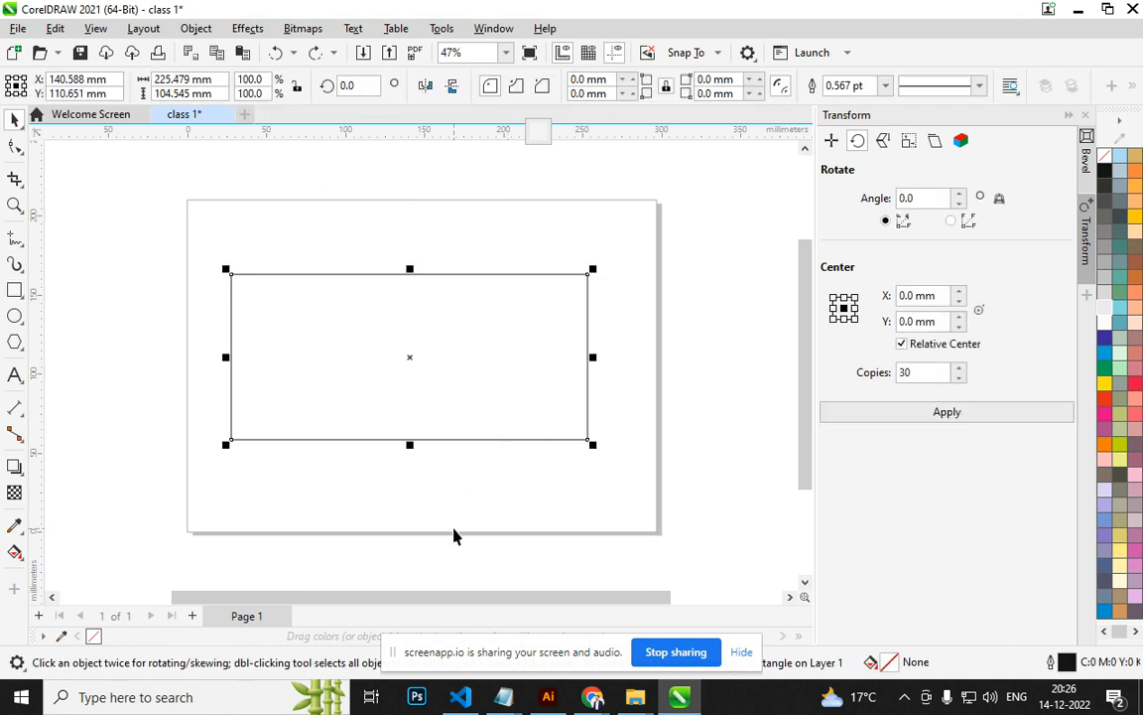
drag(474, 421, 497, 401)
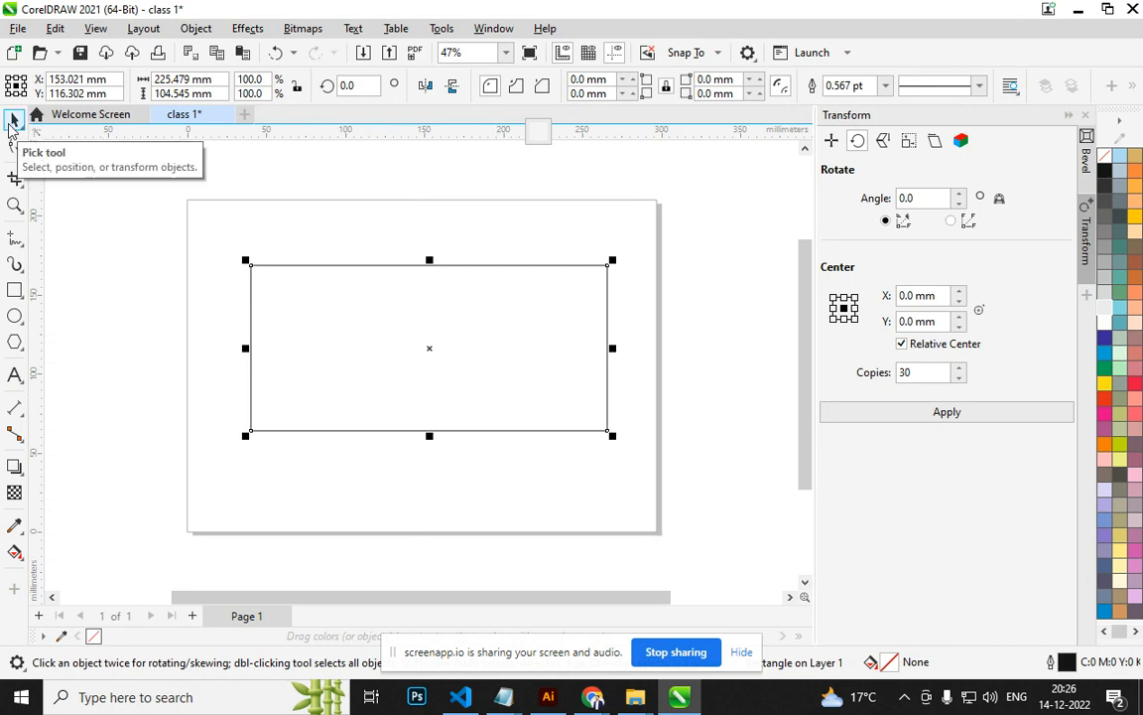
key(F6)
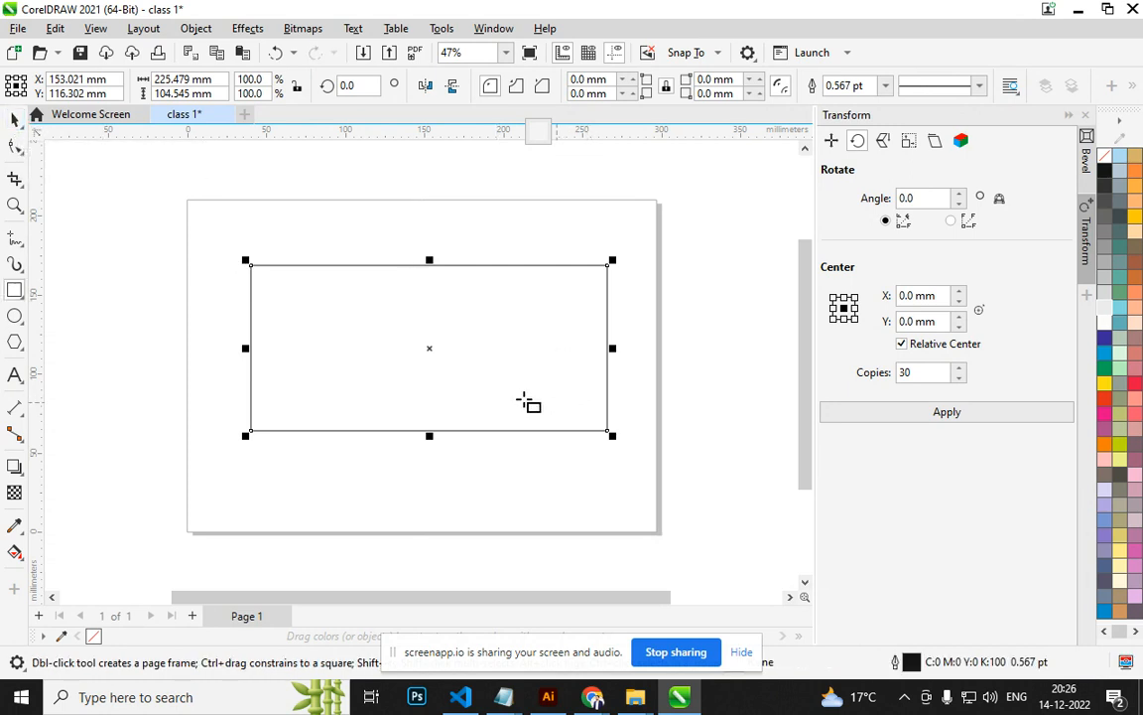
key(space)
key(space)
key(space)
key(space)
key(space)
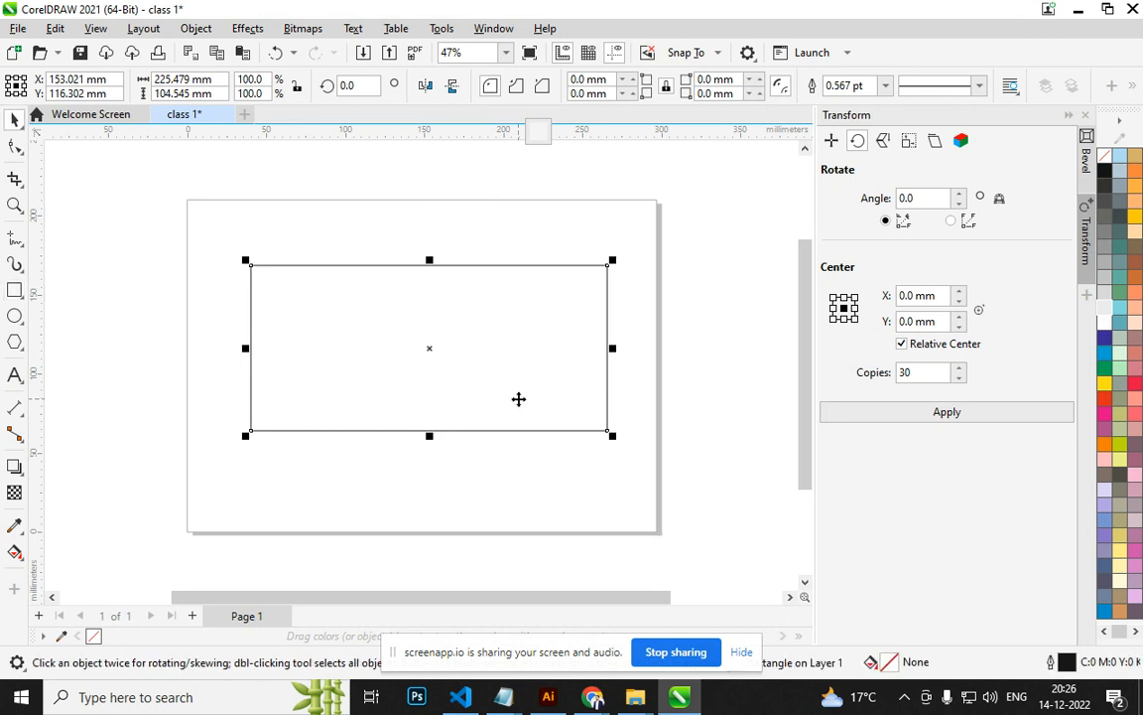
Draw a rectangle about 94 by 99 mm over the large one's lower right and another about 29 by 75 mm over its left edge.
click(15, 289)
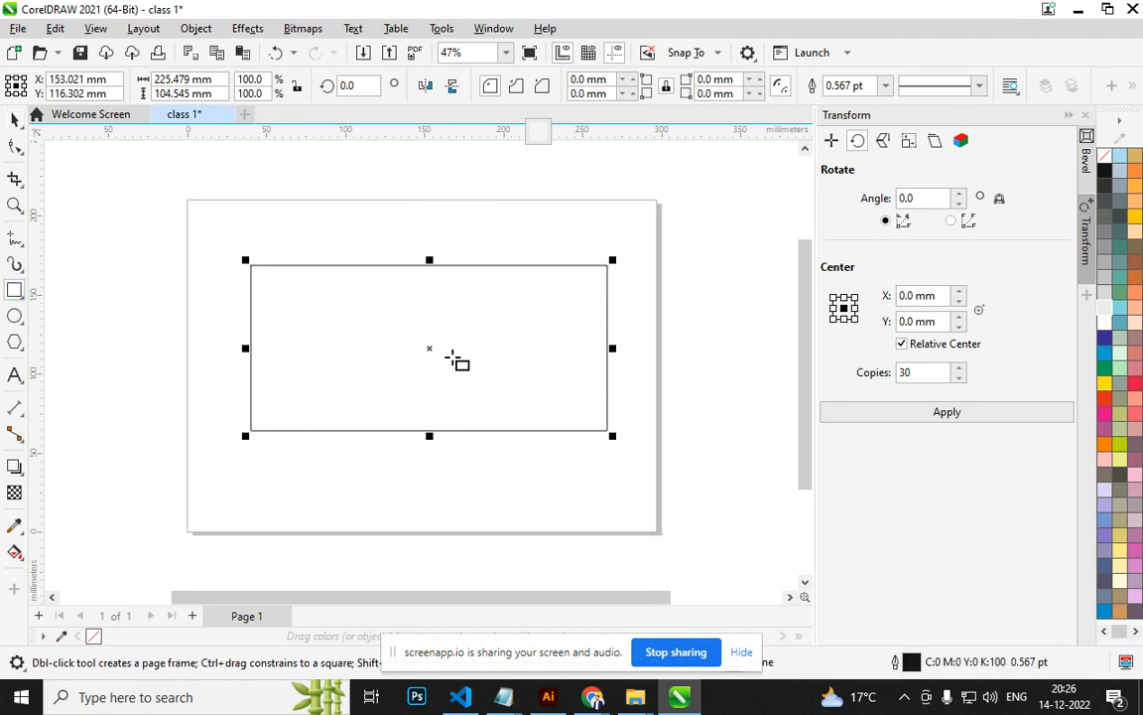
mouse_move(442, 324)
mouse_down()
mouse_move(531, 385)
mouse_move(592, 484)
mouse_up()
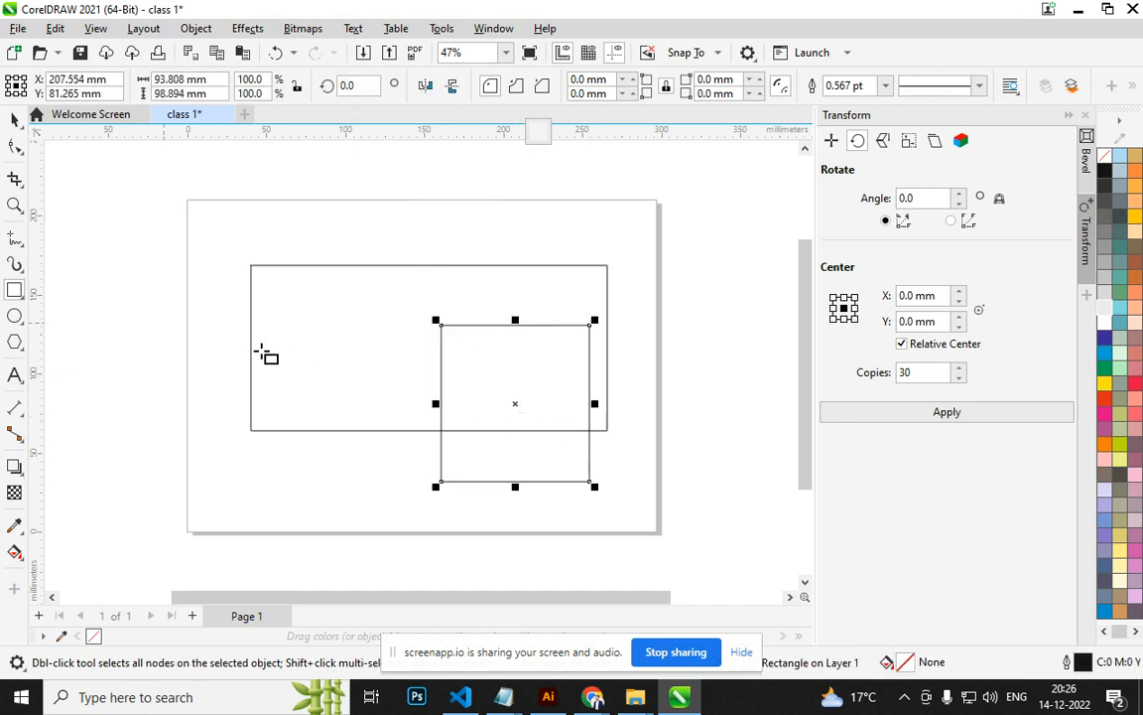
drag(261, 363, 212, 237)
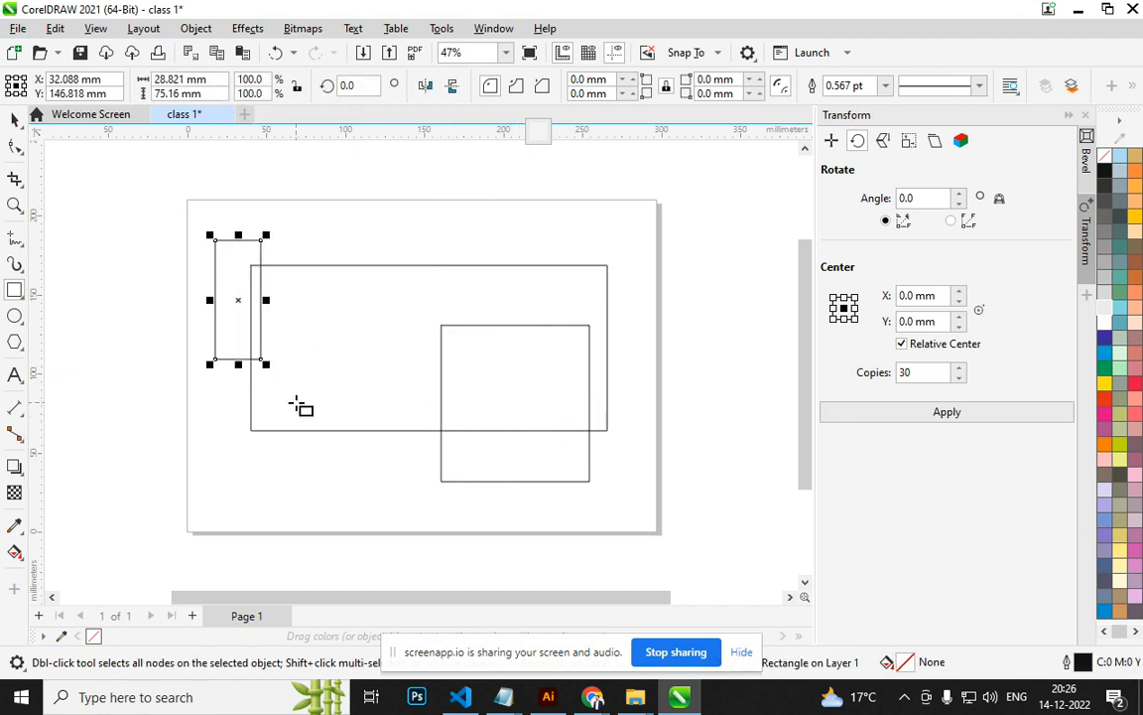
Move the large rectangle over the page's upper right edge and the nearly square rectangle over the page's lower right edge.
key(space)
drag(341, 350, 381, 248)
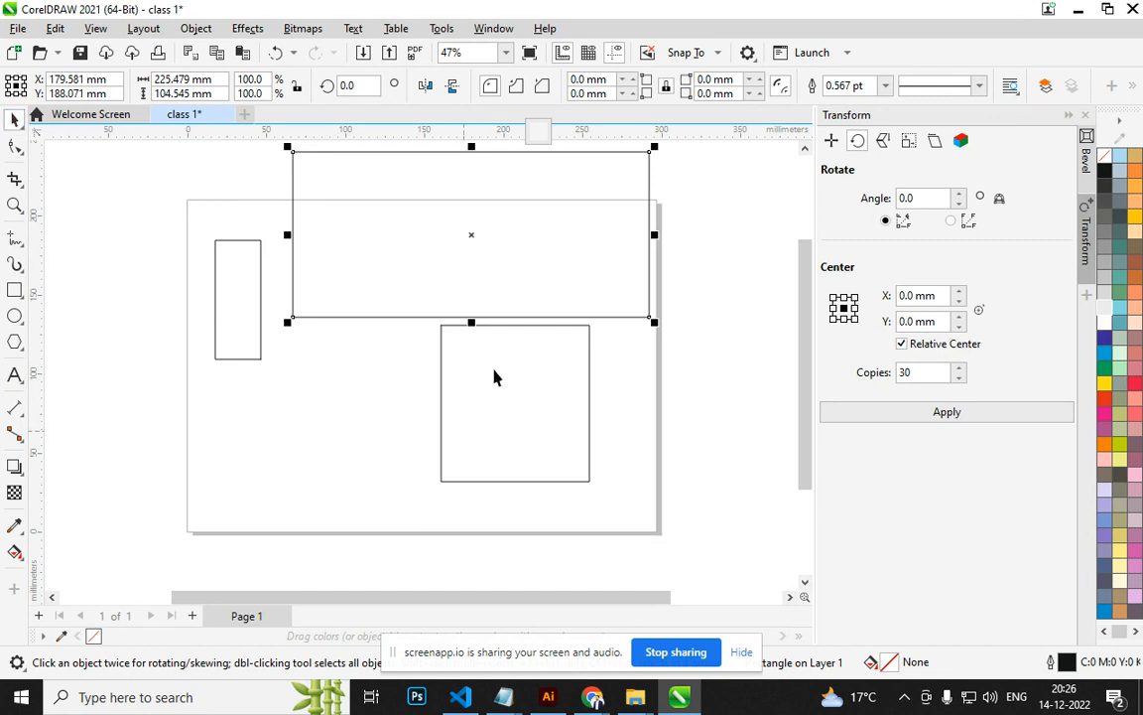
drag(464, 298, 599, 341)
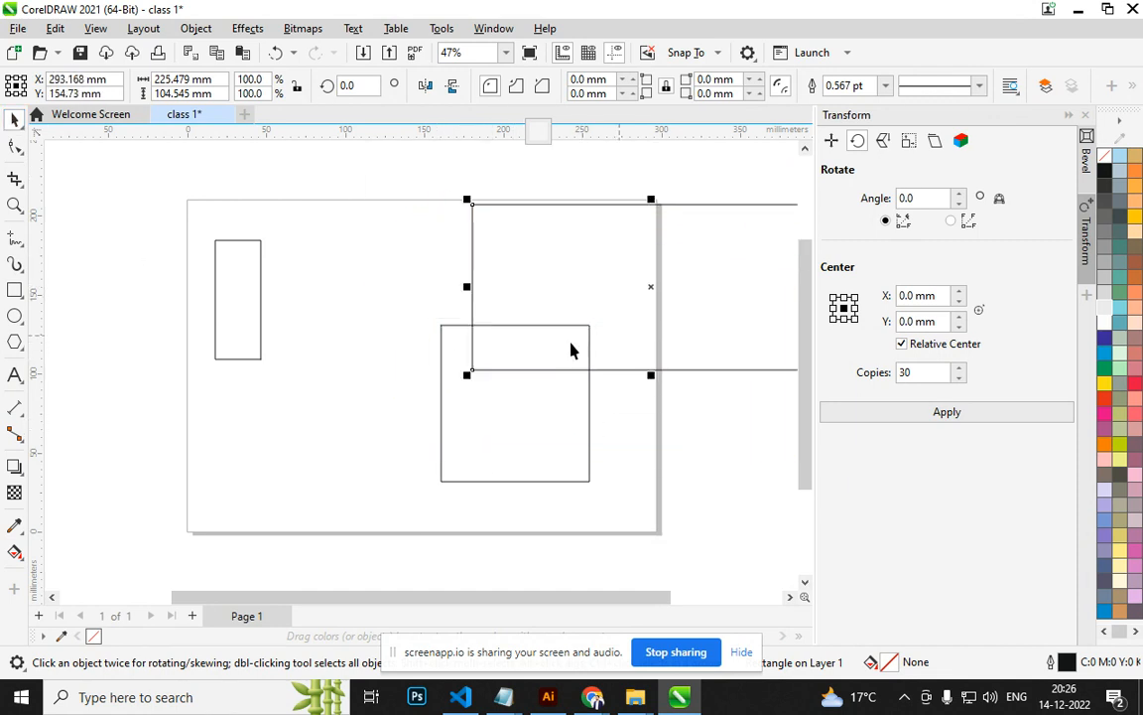
drag(510, 291, 381, 238)
drag(441, 385, 568, 419)
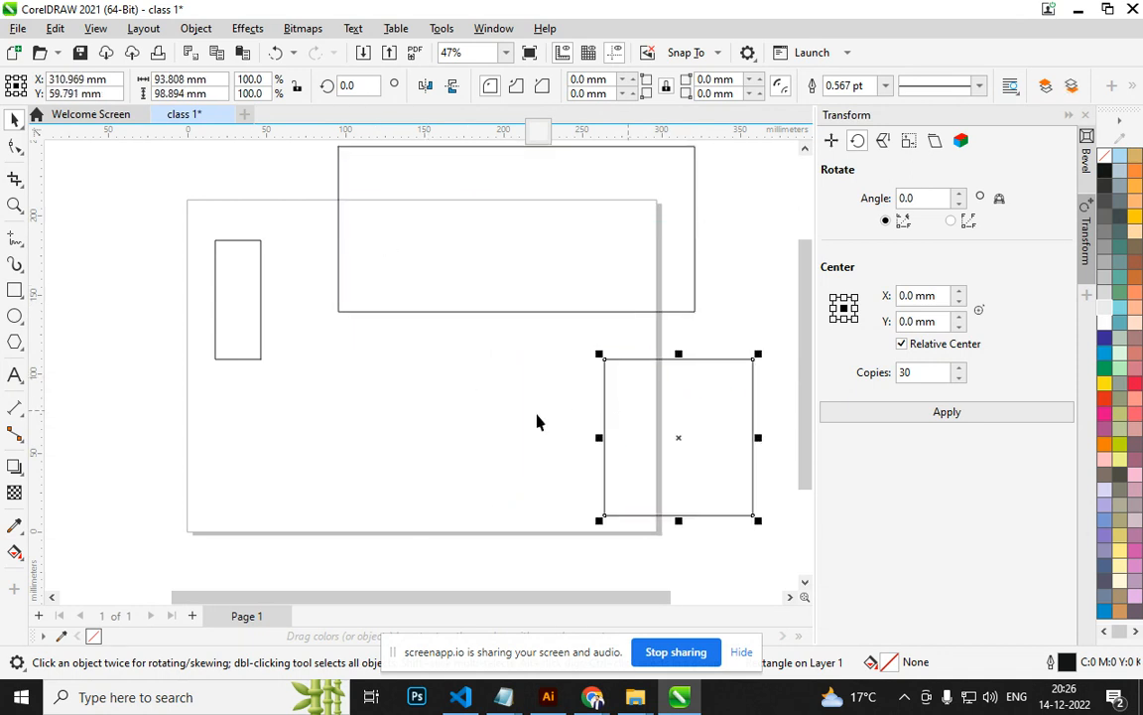
Delete the nearly square rectangle and the narrow upright rectangle, leaving the large one.
key(Delete)
click(247, 358)
key(Delete)
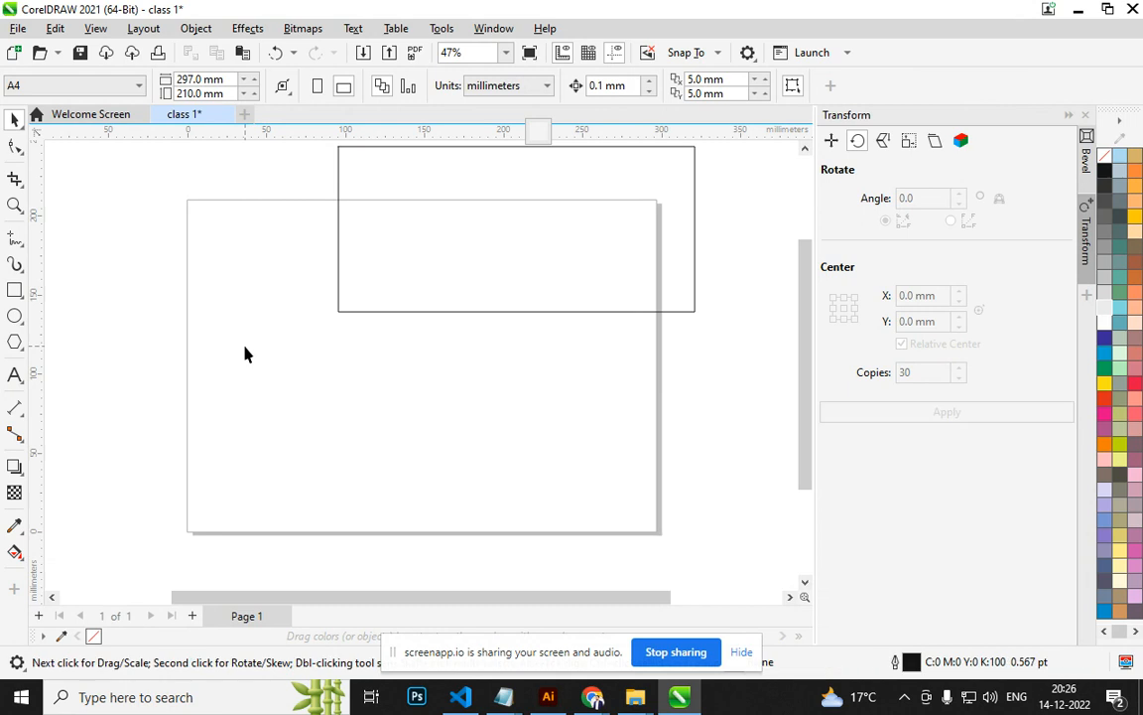
Move the rectangle back to the middle of the page and stretch its height to about 123 mm.
drag(402, 309, 309, 422)
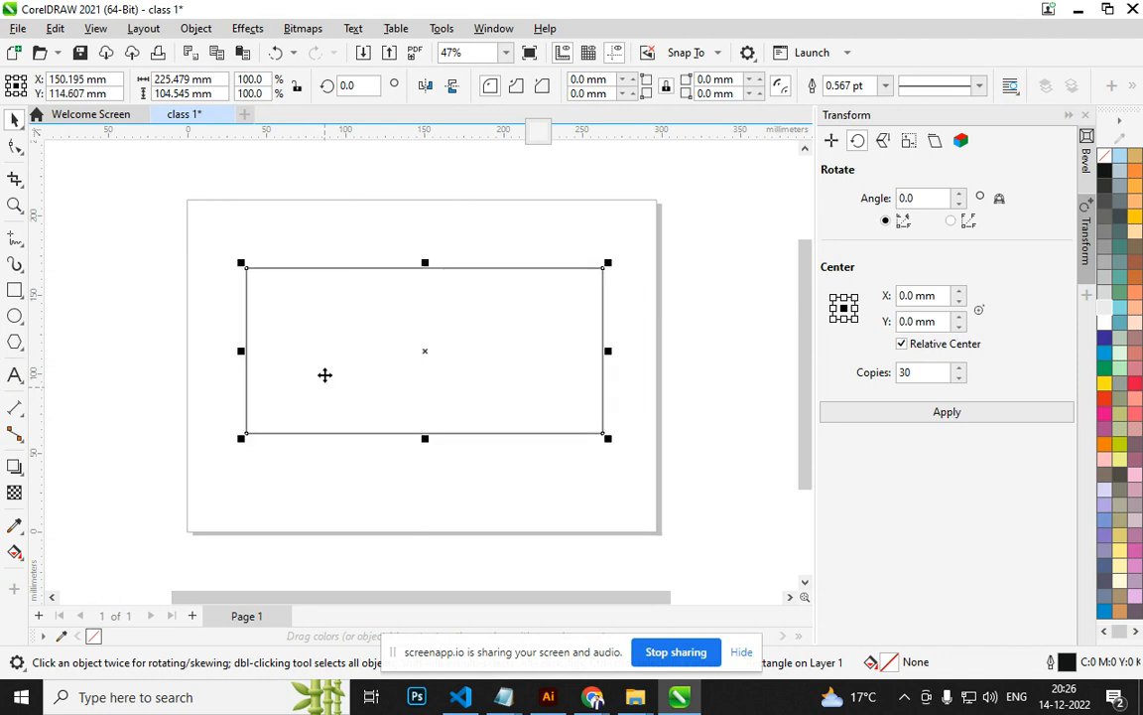
click(426, 264)
click(428, 262)
drag(428, 262, 427, 233)
drag(425, 311, 424, 330)
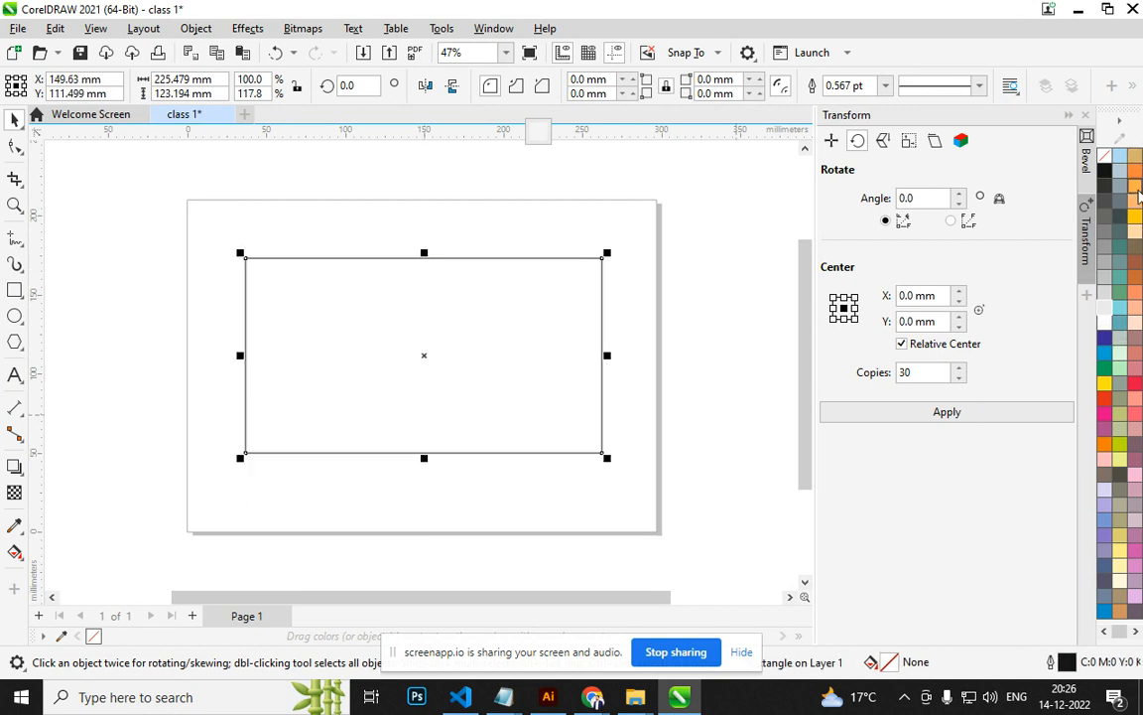
Try several palette colours as the rectangle's fill, ending with the olive green C:20 M:0 Y:40 K:40.
click(1135, 219)
click(1134, 220)
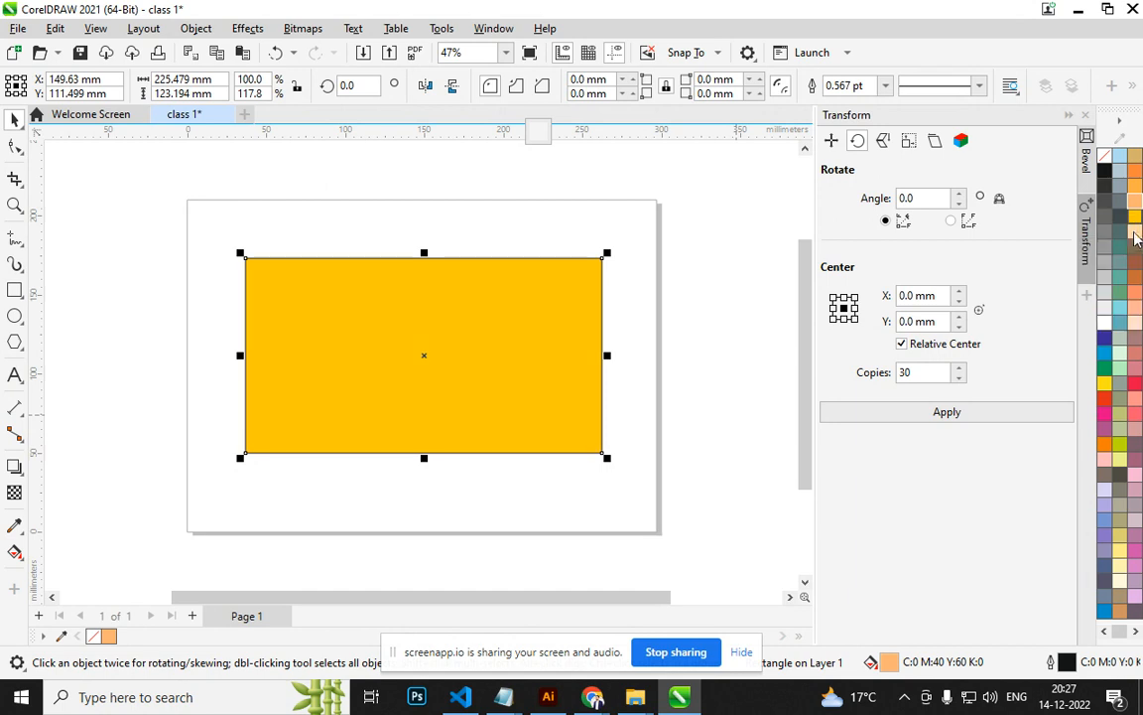
click(1134, 240)
click(1135, 263)
click(1119, 298)
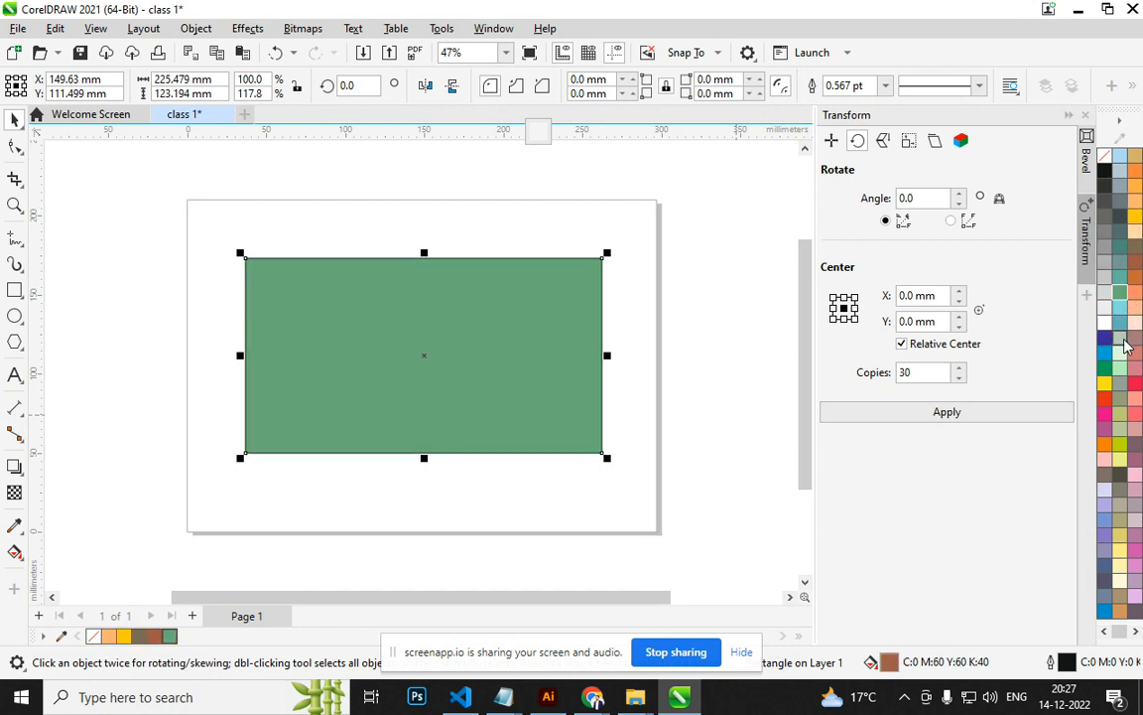
click(1119, 362)
click(1120, 397)
click(1119, 435)
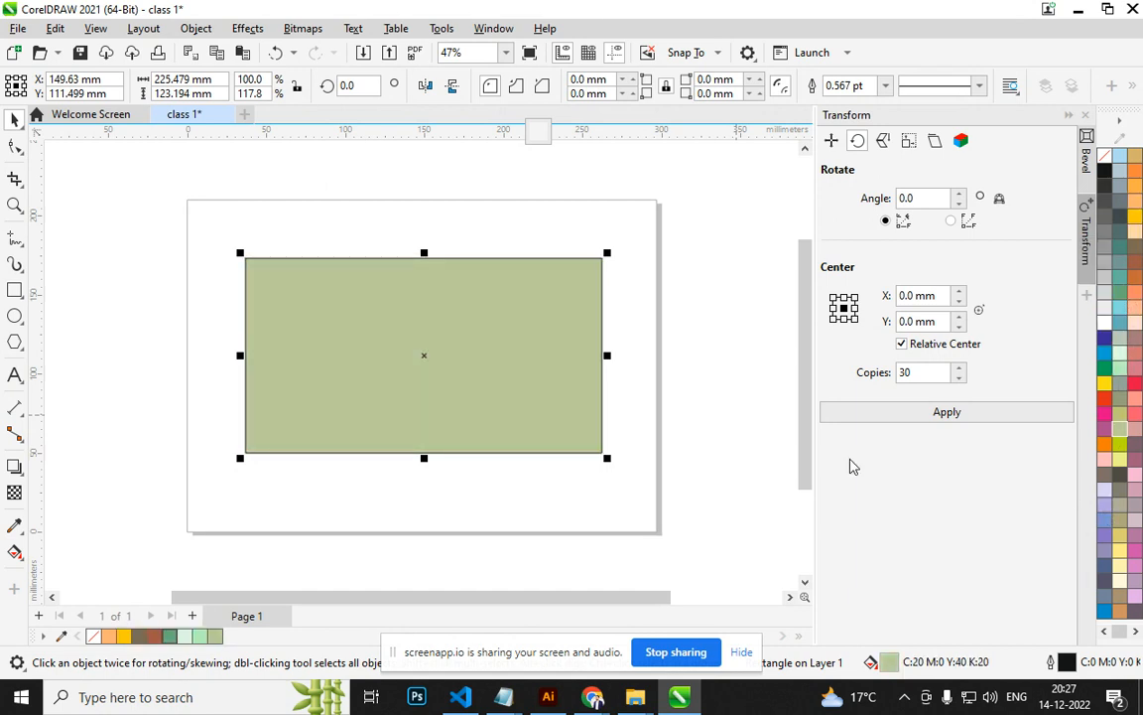
click(1119, 397)
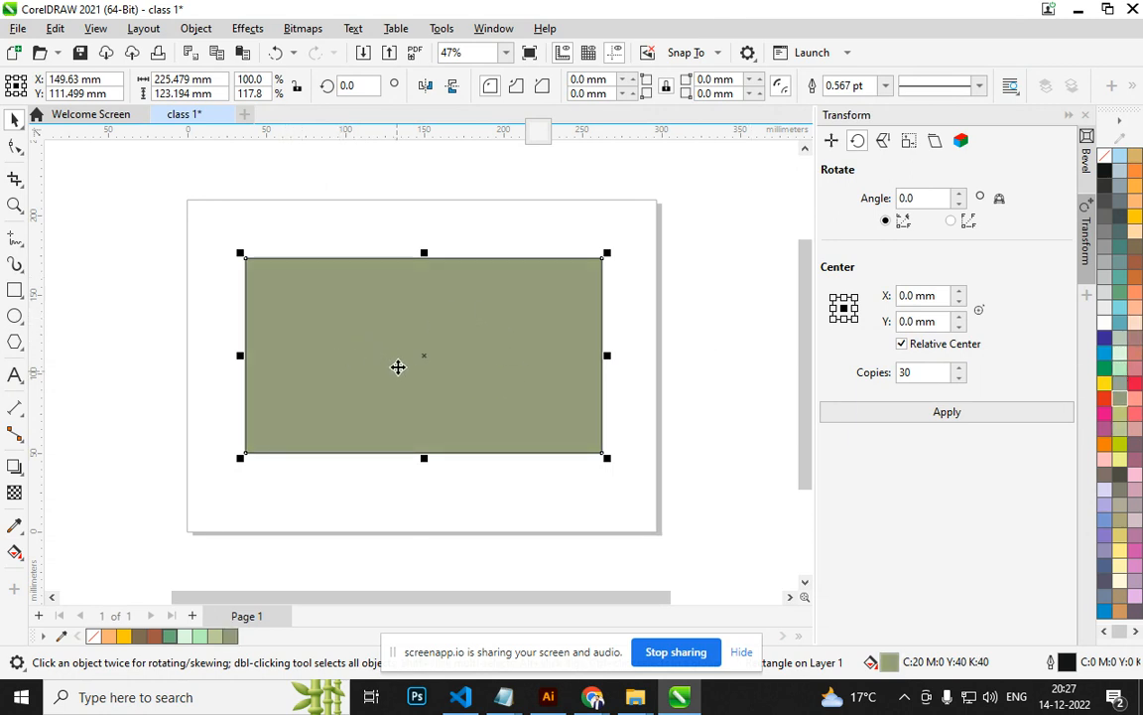
Colour the rectangle's outline light peach and change its fill to light orange, C:0 M:40 Y:60 K:0.
scroll(441, 248, up, 6)
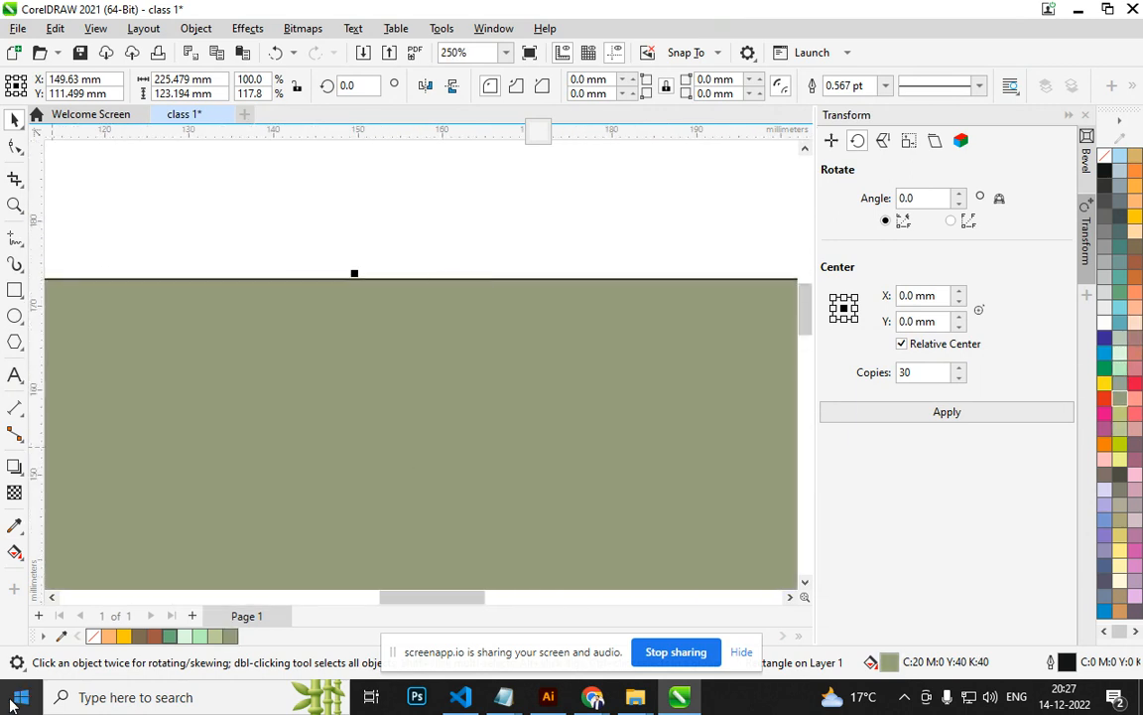
scroll(495, 315, up, 2)
scroll(466, 268, up, 2)
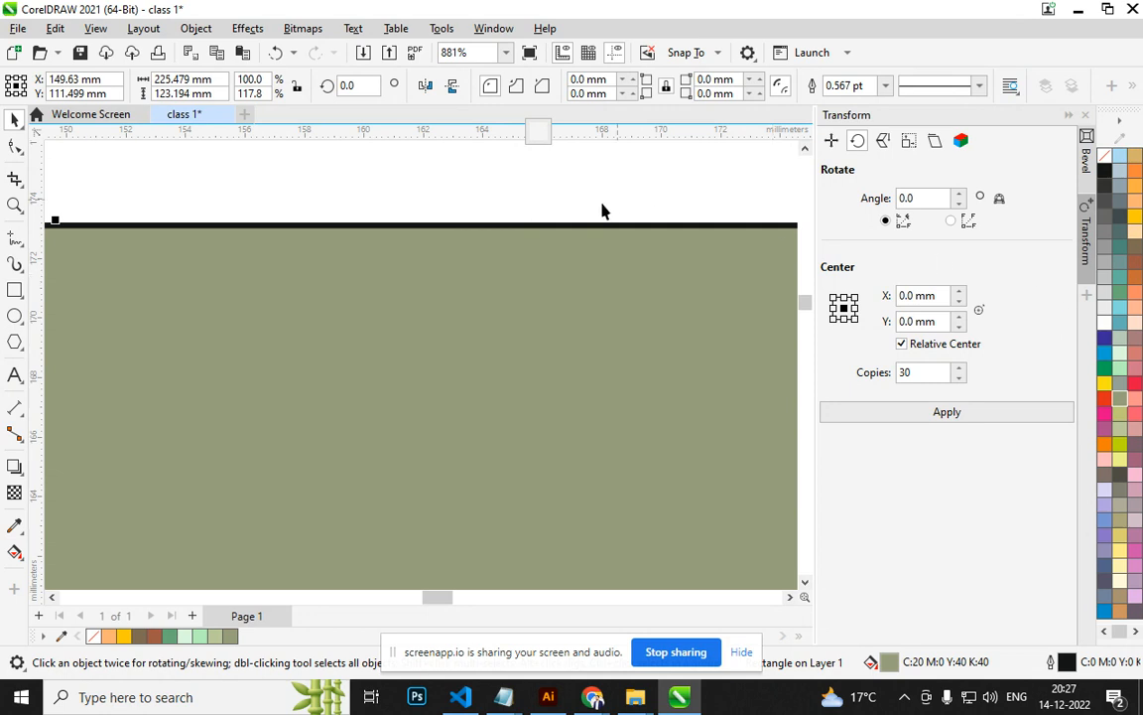
right_click(1137, 232)
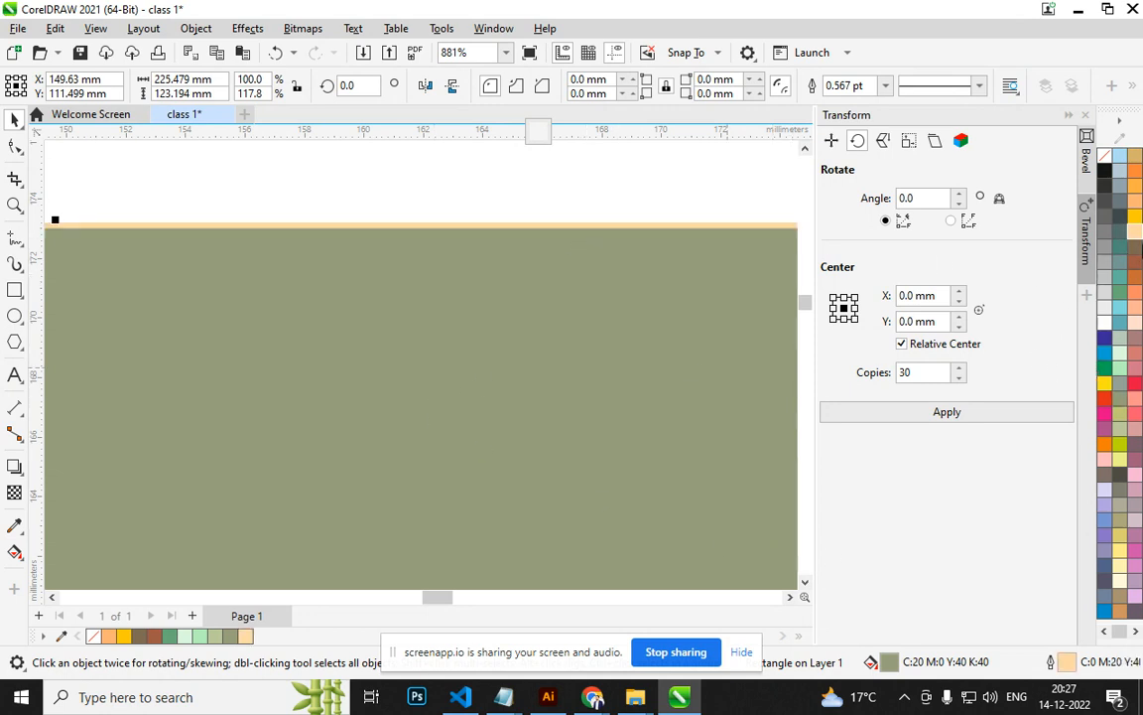
click(1136, 203)
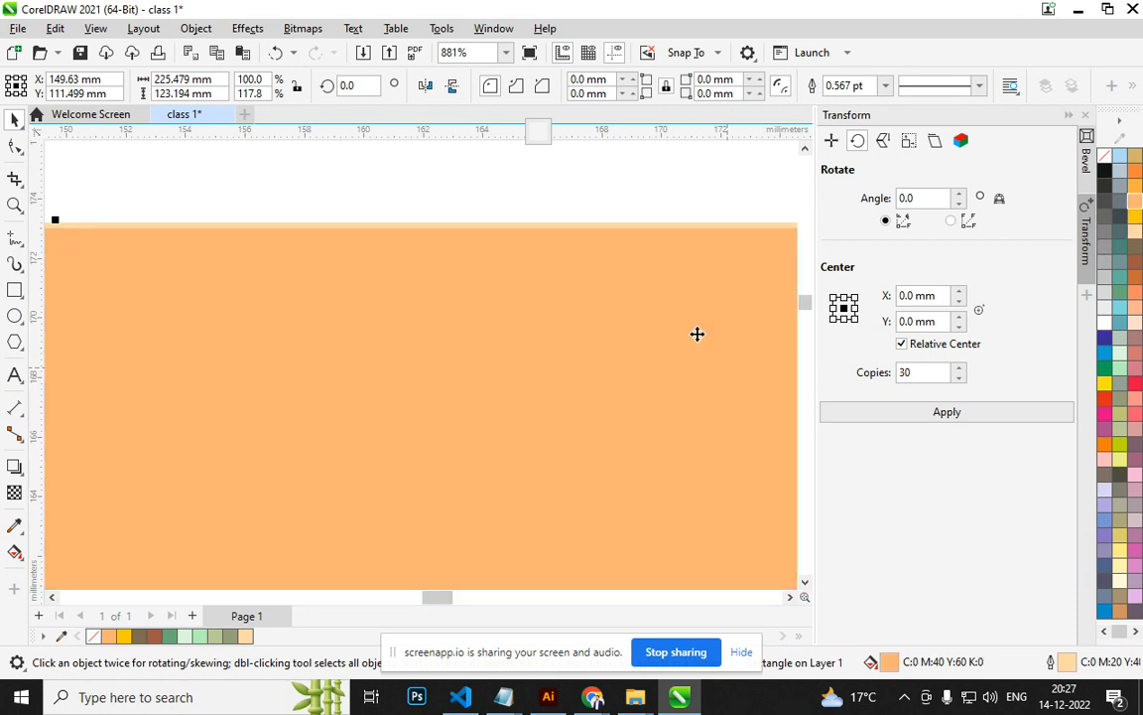
Remove both the outline colour and the fill colour from the rectangle.
scroll(474, 322, down, 2)
scroll(475, 322, up, 2)
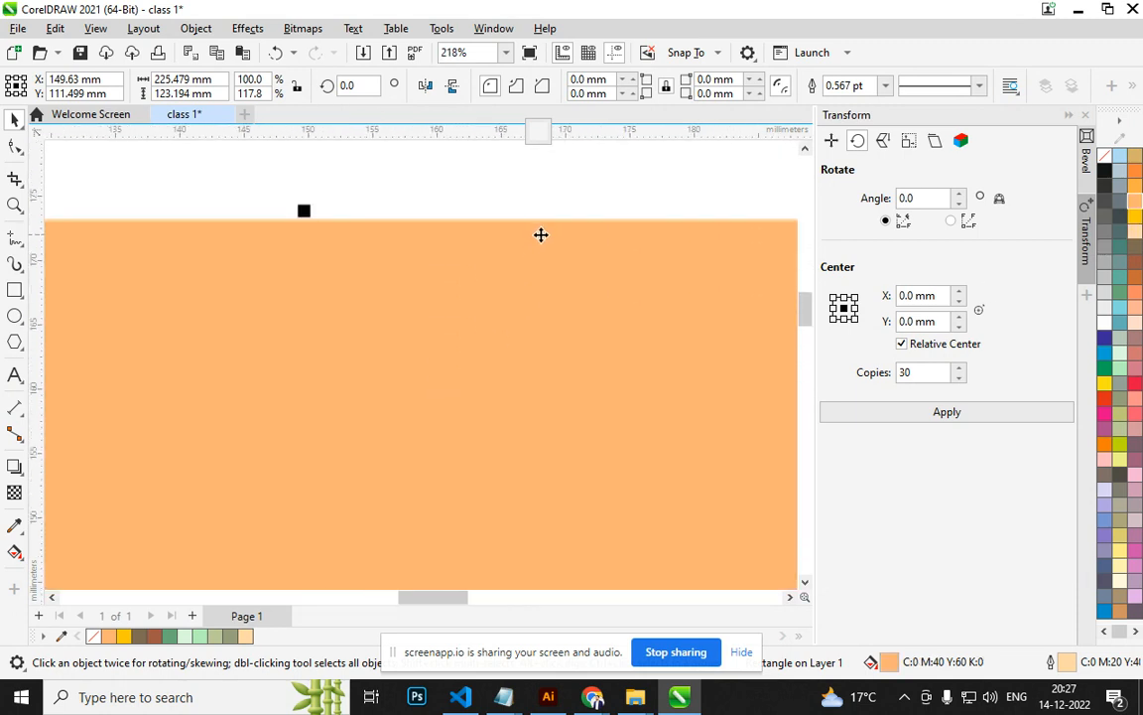
scroll(559, 207, up, 4)
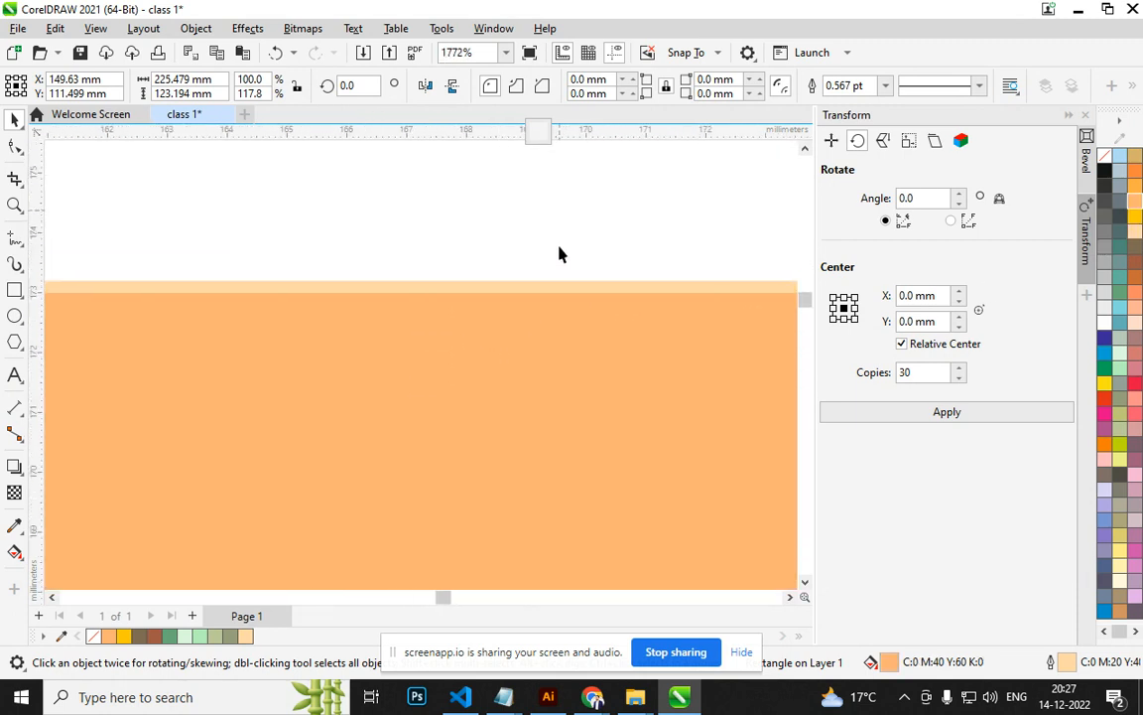
right_click(1102, 159)
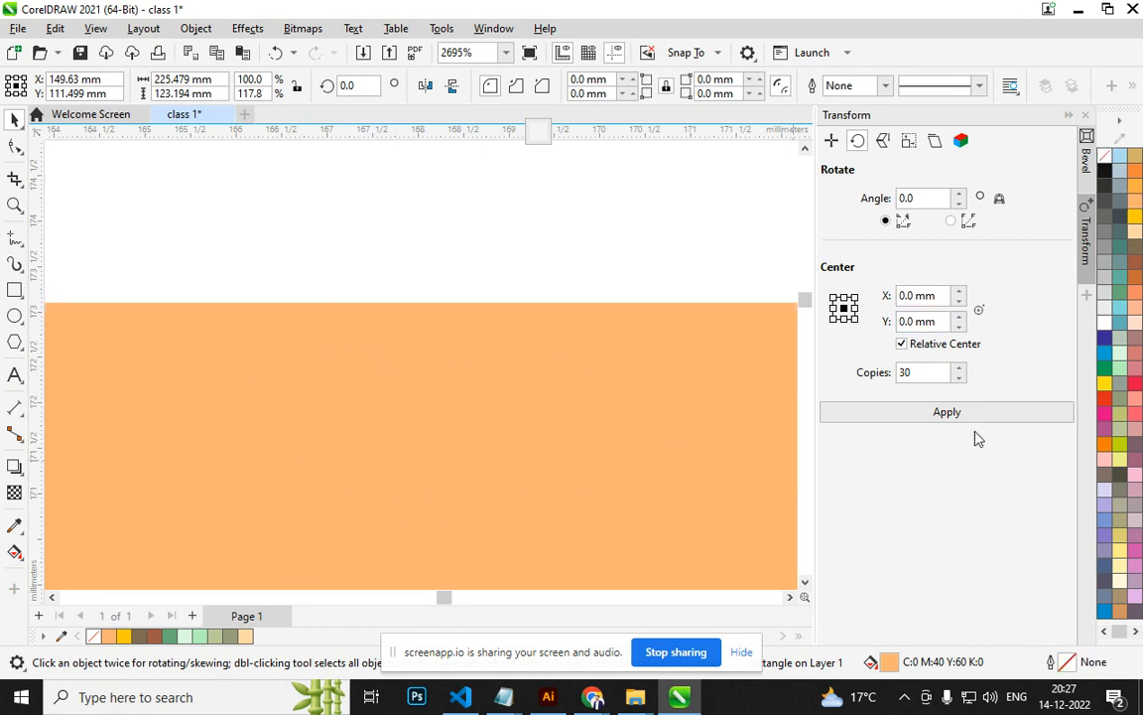
click(1105, 157)
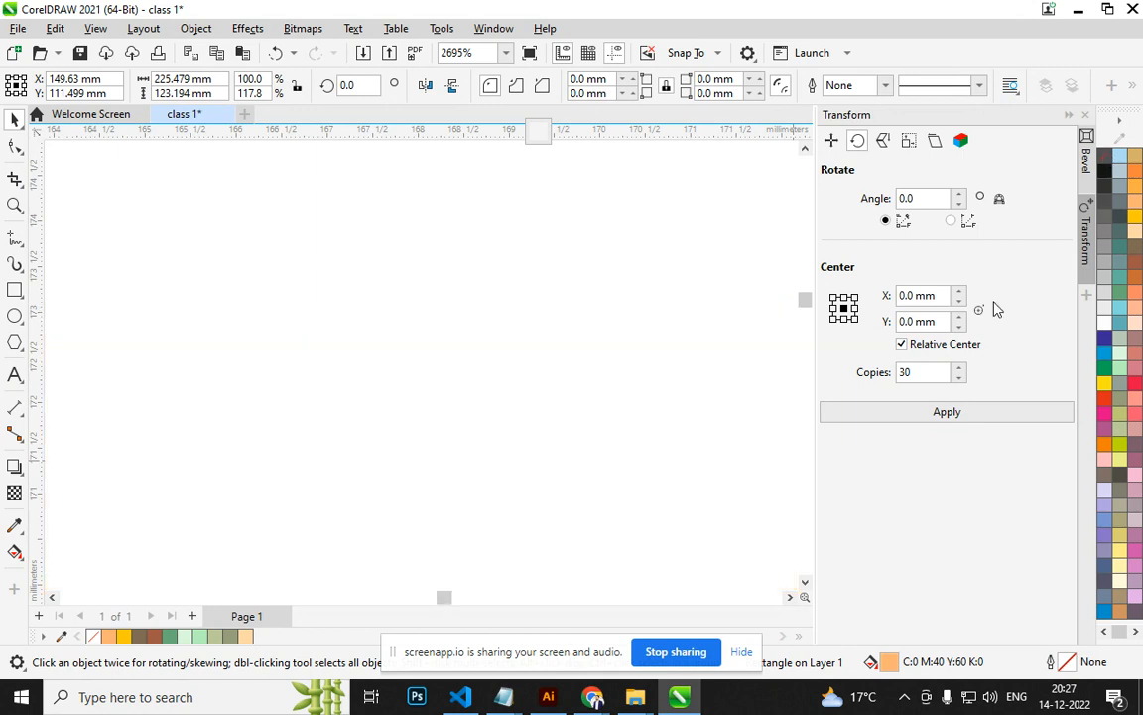
Give the unfilled rectangle an Ice Blue outline and remove that outline again.
scroll(448, 474, down, 6)
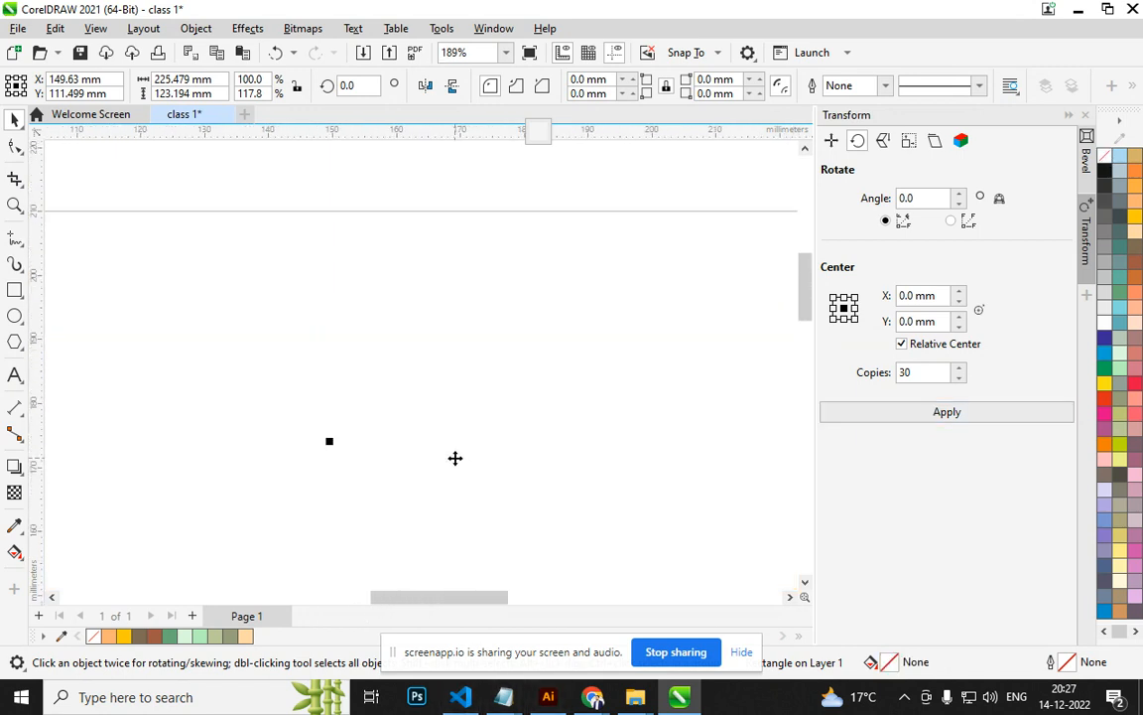
right_click(1119, 157)
scroll(576, 355, down, 4)
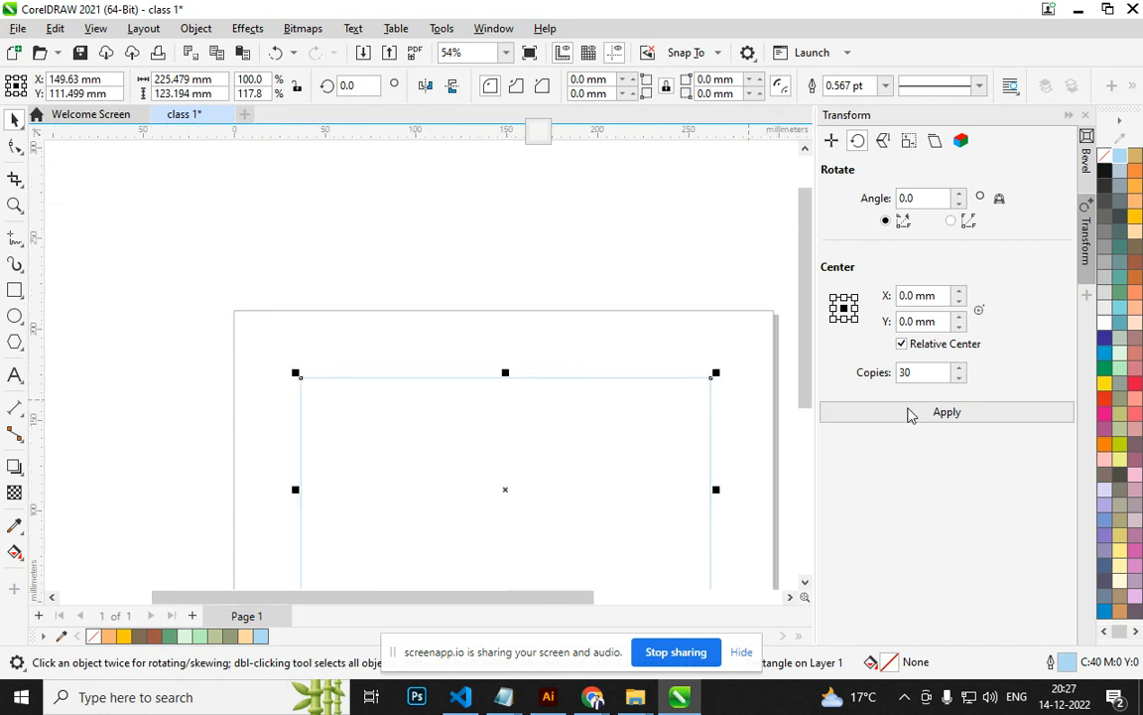
right_click(1106, 157)
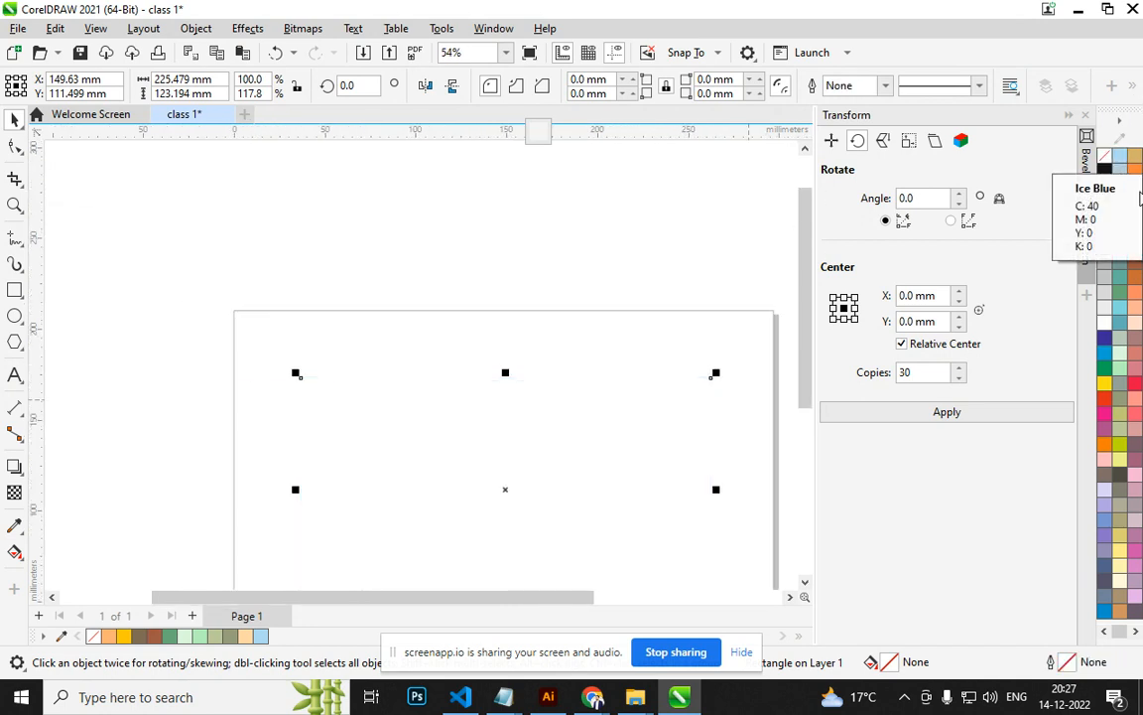
Fill the rectangle with orange C:0 M:60 Y:80 K:0 and recolour it Red, C:0 M:100 Y:100 K:0.
click(1139, 171)
scroll(529, 429, down, 2)
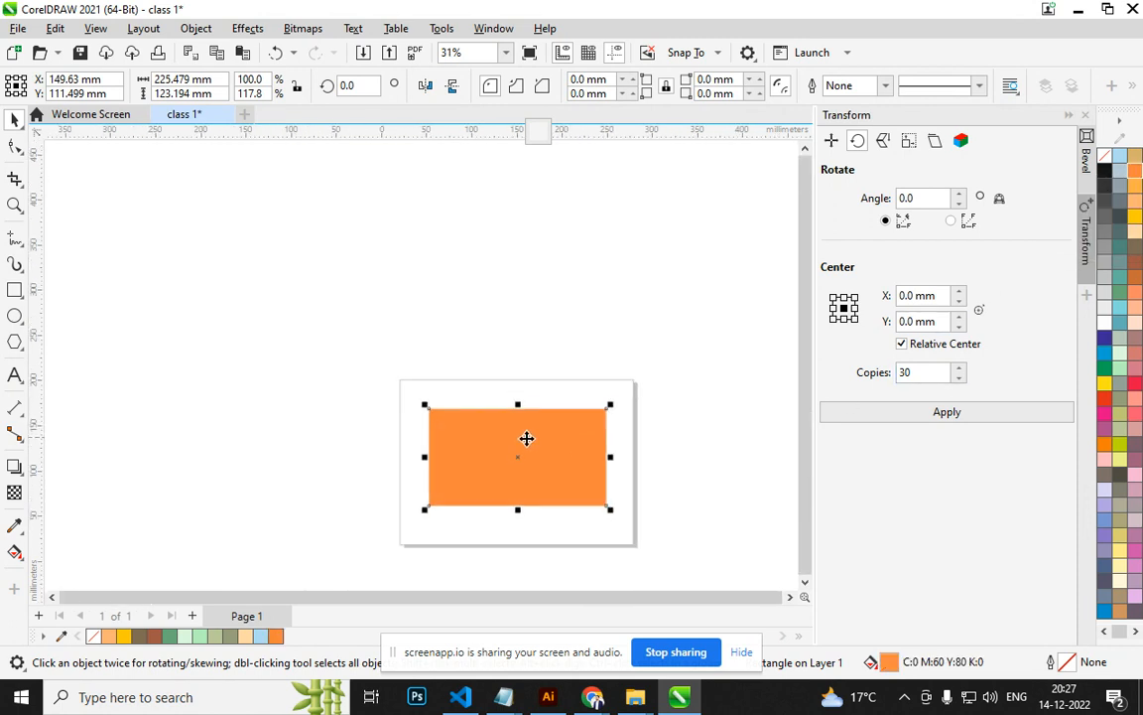
scroll(526, 438, up, 1)
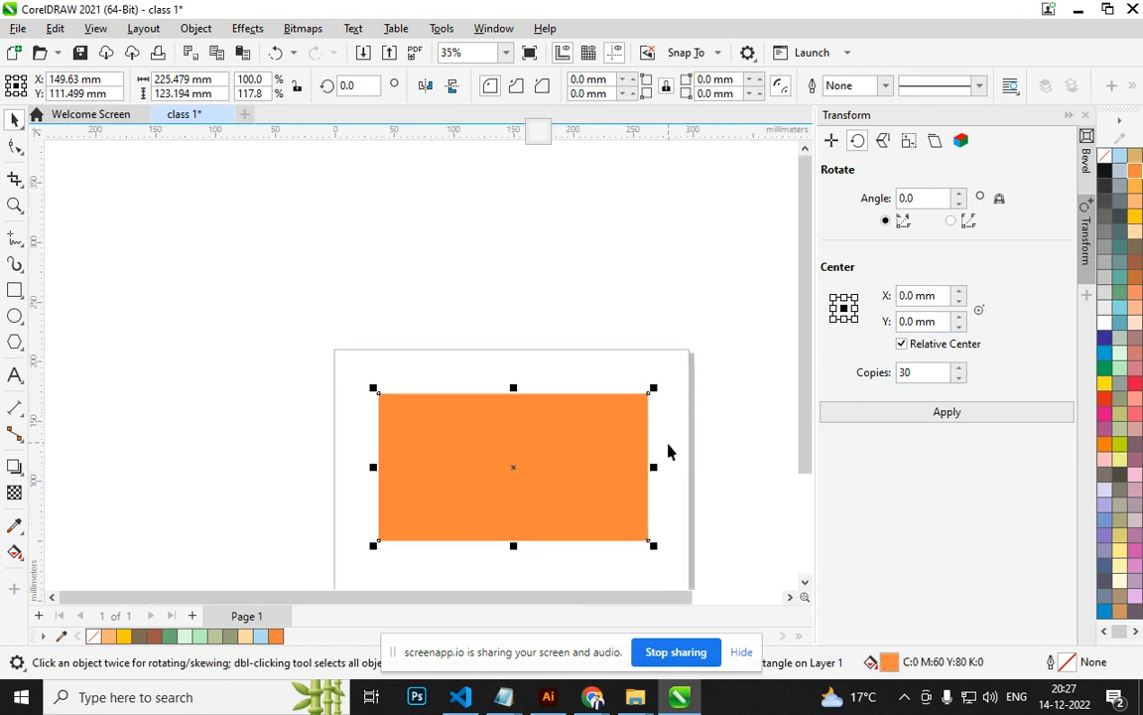
click(1104, 398)
Move the red rectangle above the page, then centre it on the page.
drag(530, 464, 531, 237)
scroll(536, 428, down, 1)
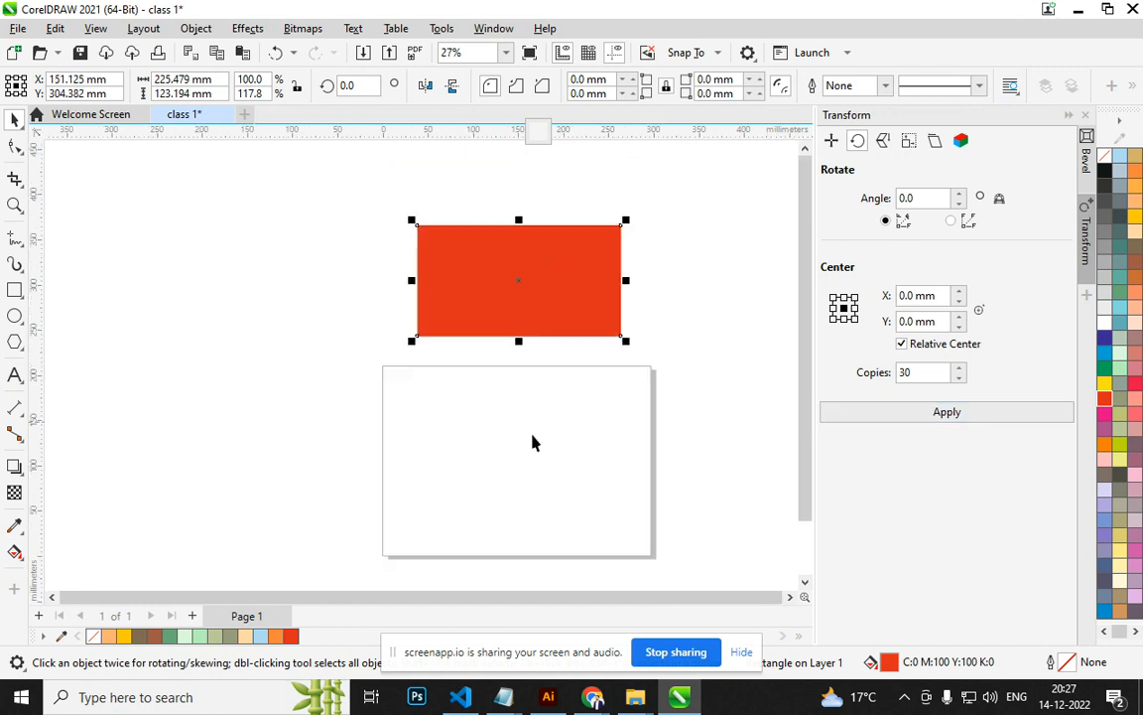
key(p)
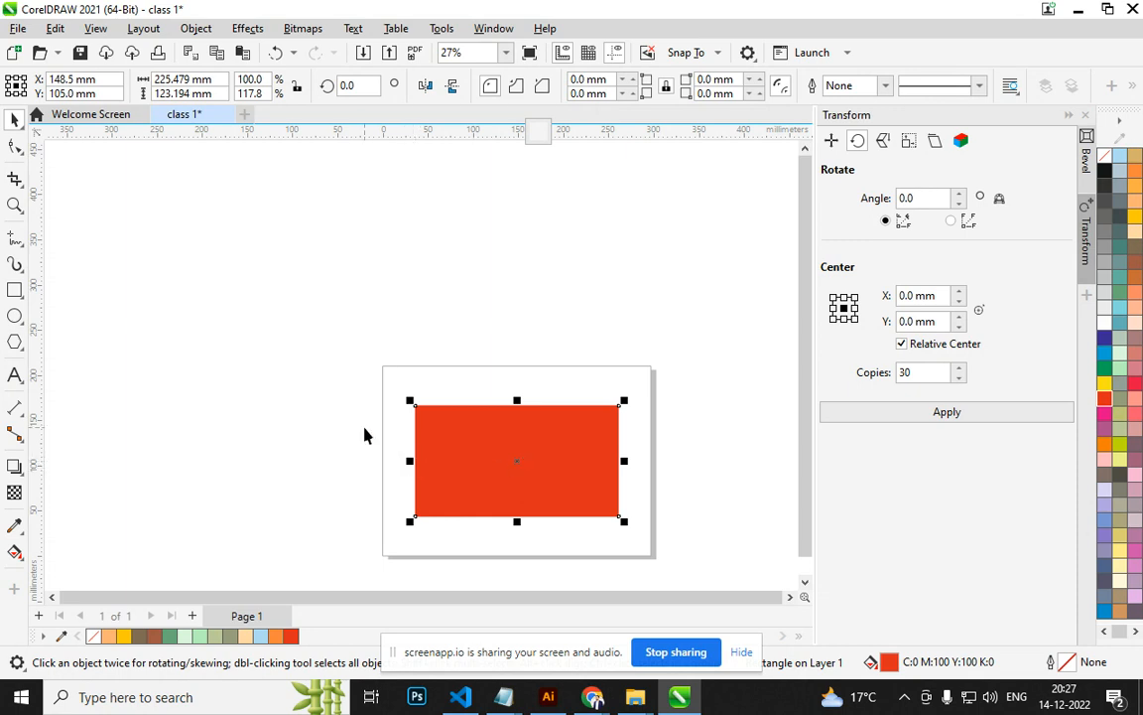
Look up the page width with nothing selected and set the red rectangle's width to the same 297 mm.
click(445, 370)
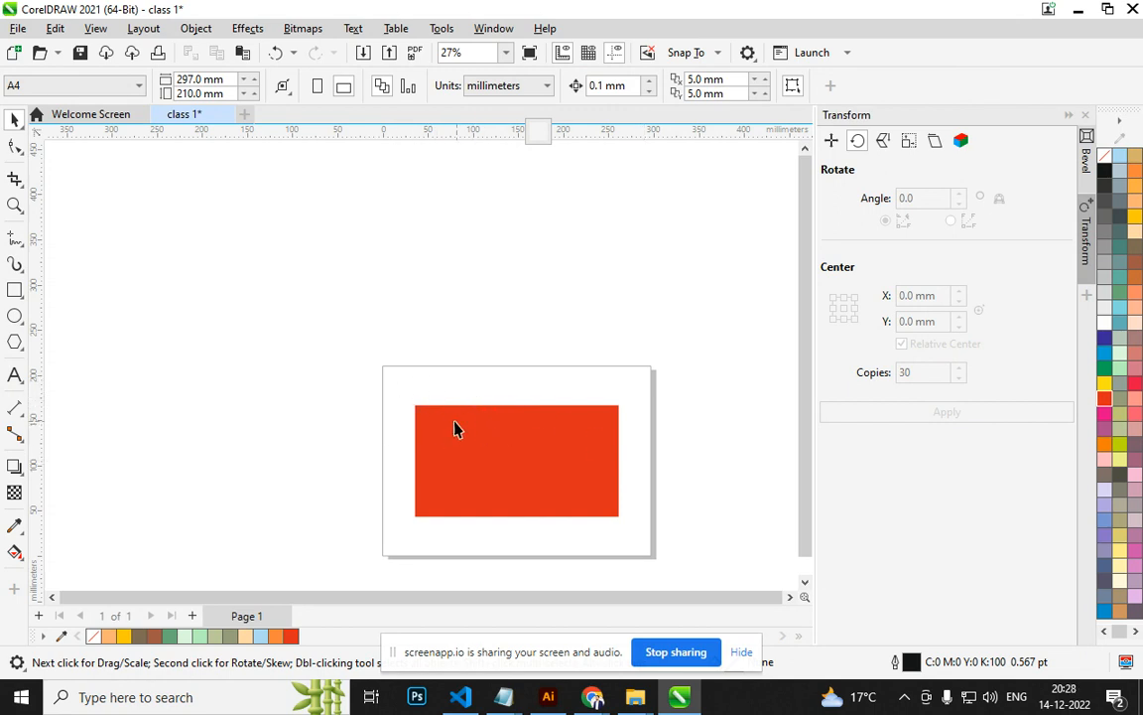
drag(201, 79, 159, 92)
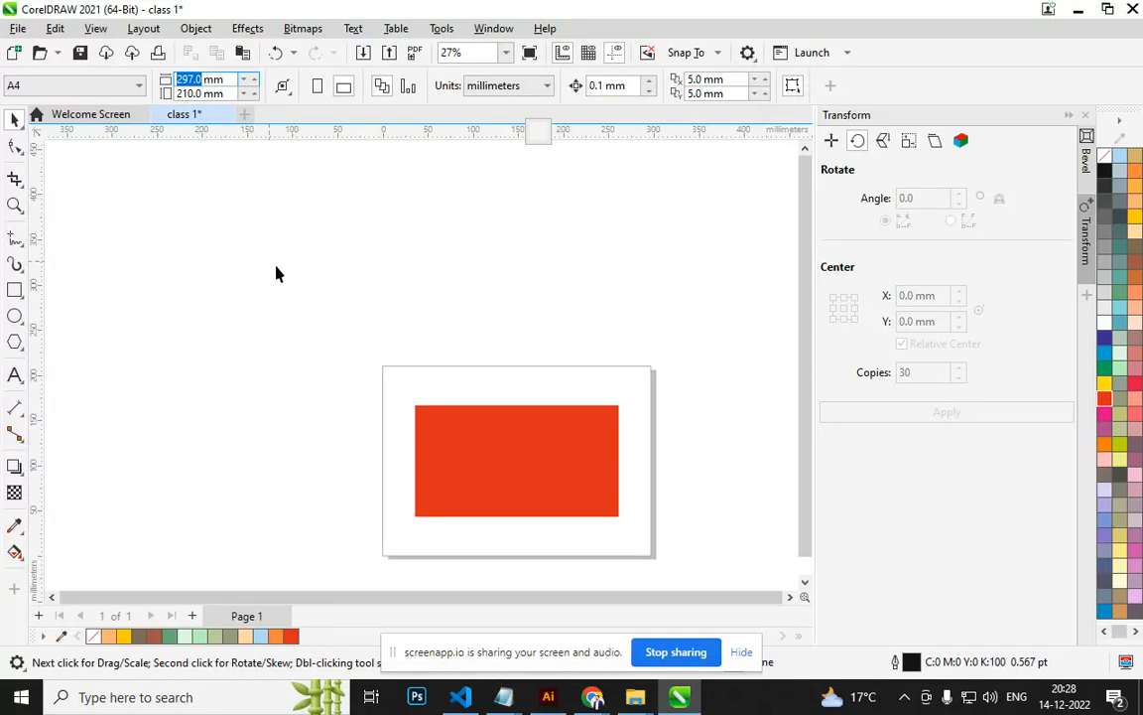
click(456, 426)
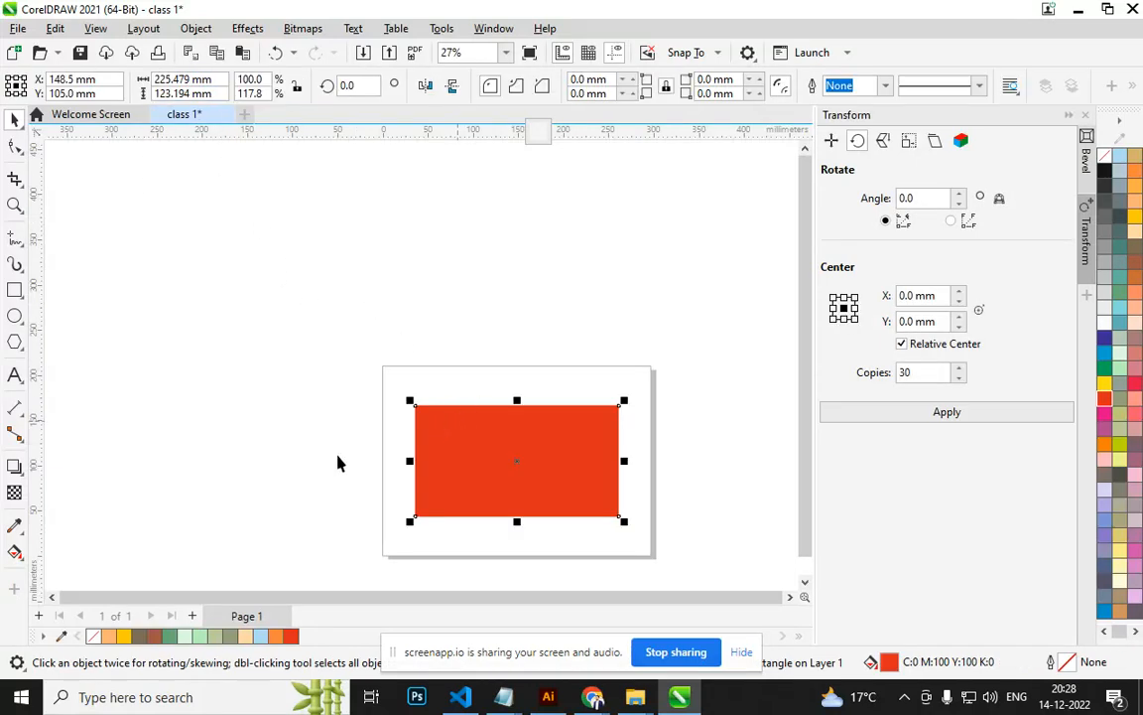
click(214, 210)
double_click(192, 79)
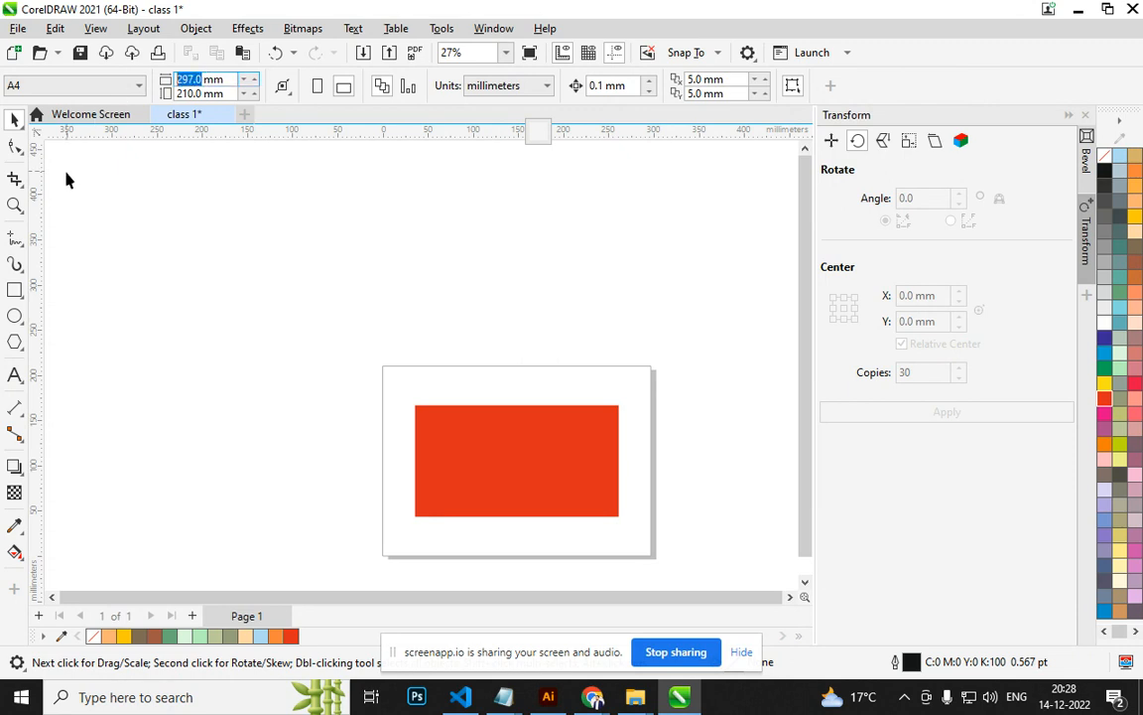
click(500, 472)
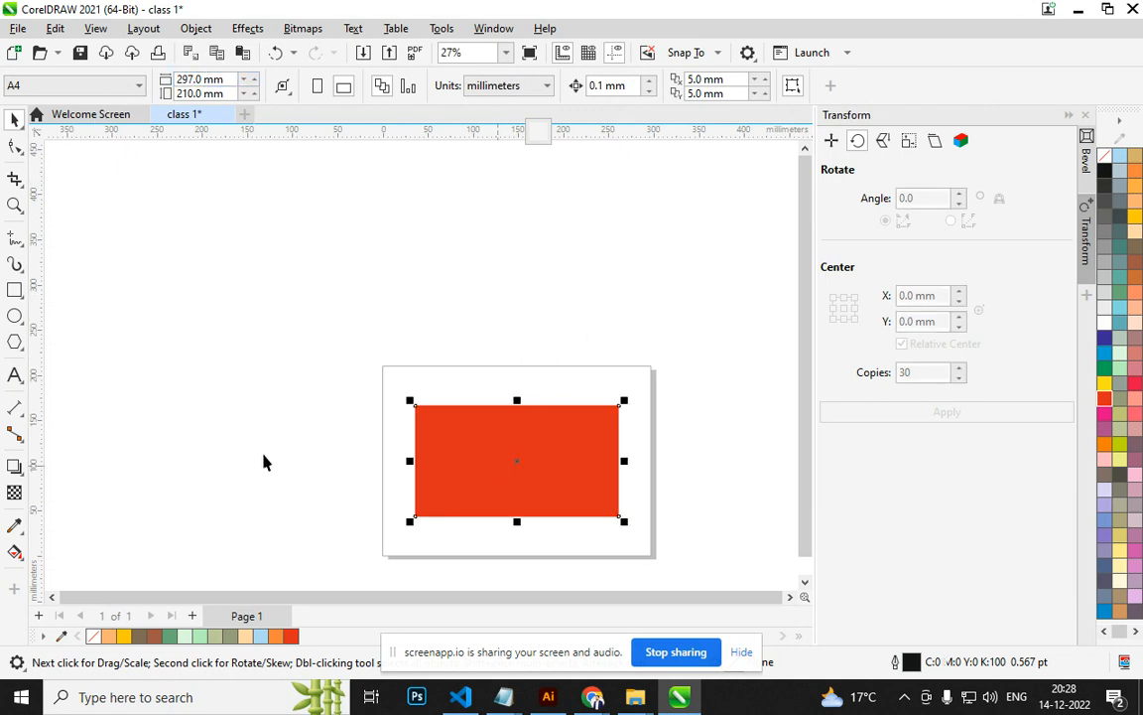
double_click(195, 79)
text(297)
key(Return)
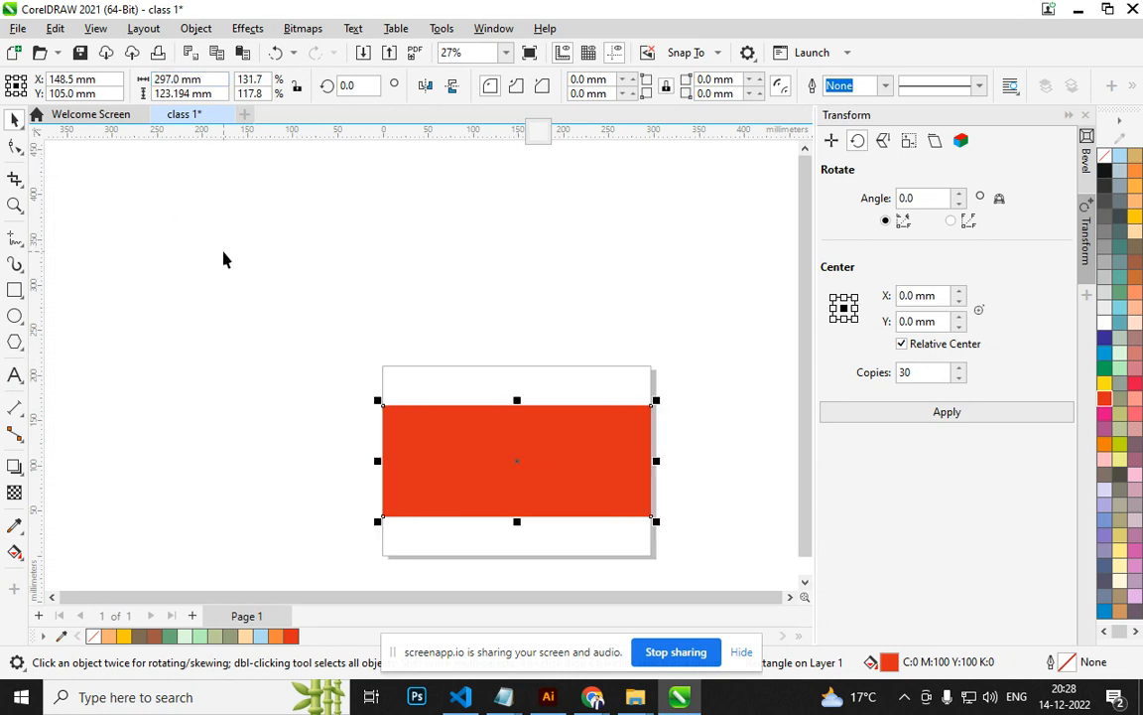
Copy the page's height value and apply it to the red rectangle, making it 210 mm high.
key(Escape)
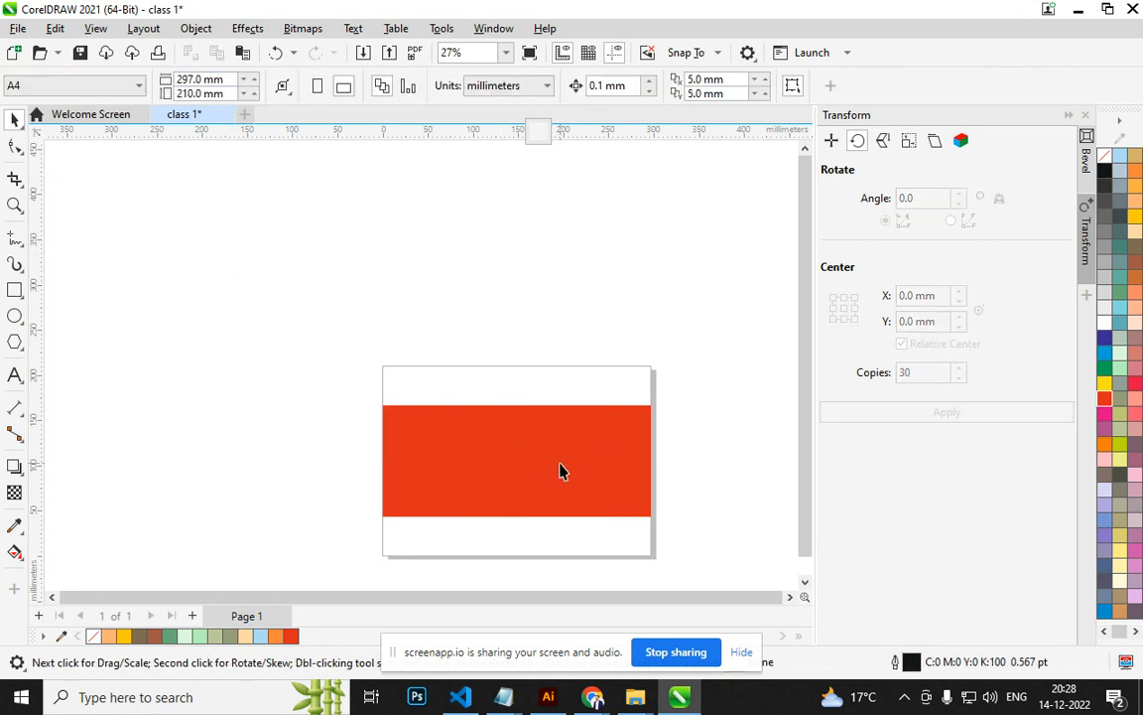
double_click(189, 93)
key(ctrl+c)
click(497, 473)
drag(190, 94, 100, 100)
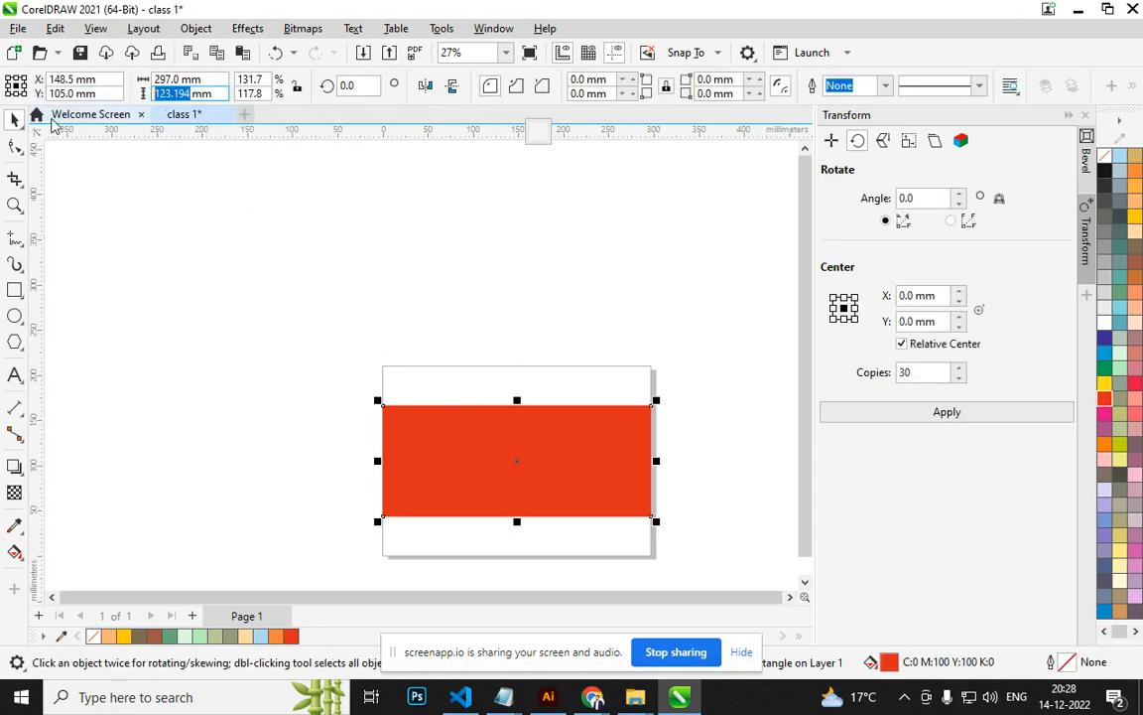
key(ctrl+v)
key(Return)
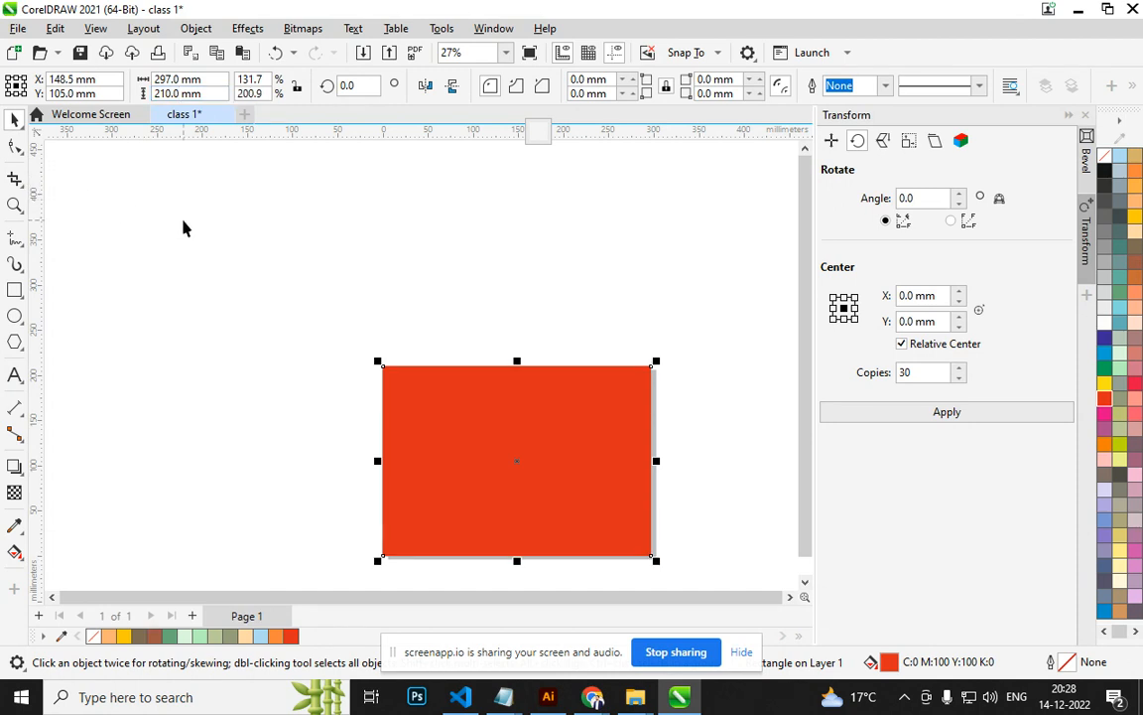
Move the page-sized red rectangle off the page to the upper left and centre it back on the page.
click(495, 258)
drag(610, 470, 263, 256)
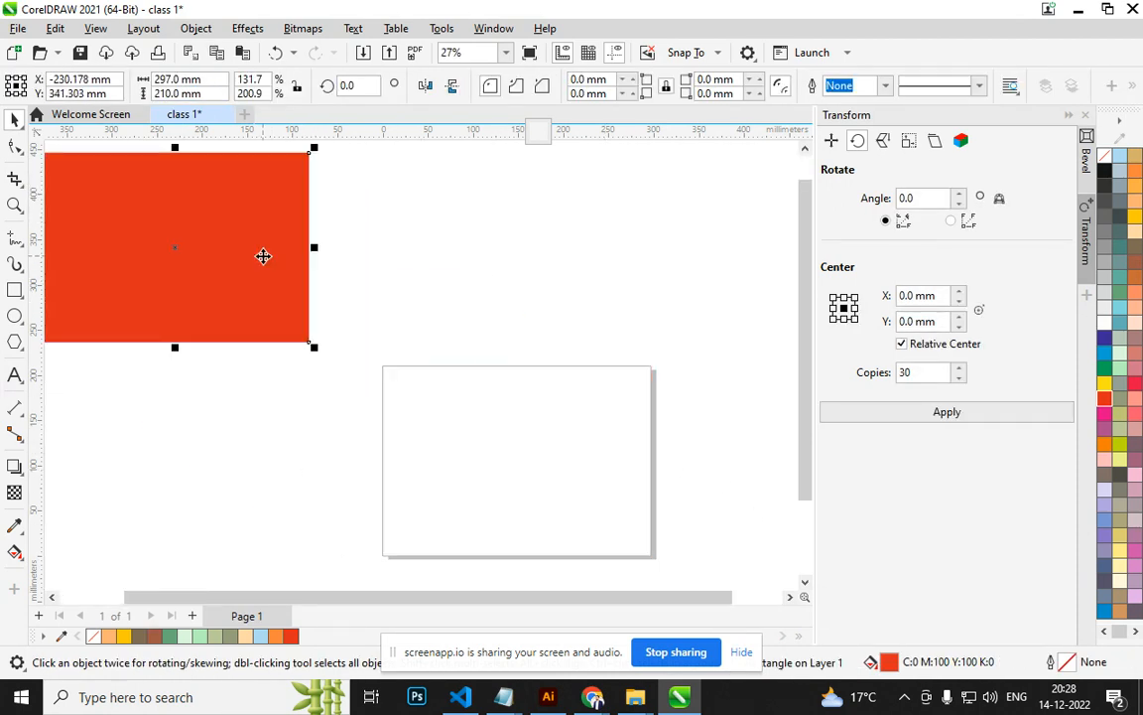
key(p)
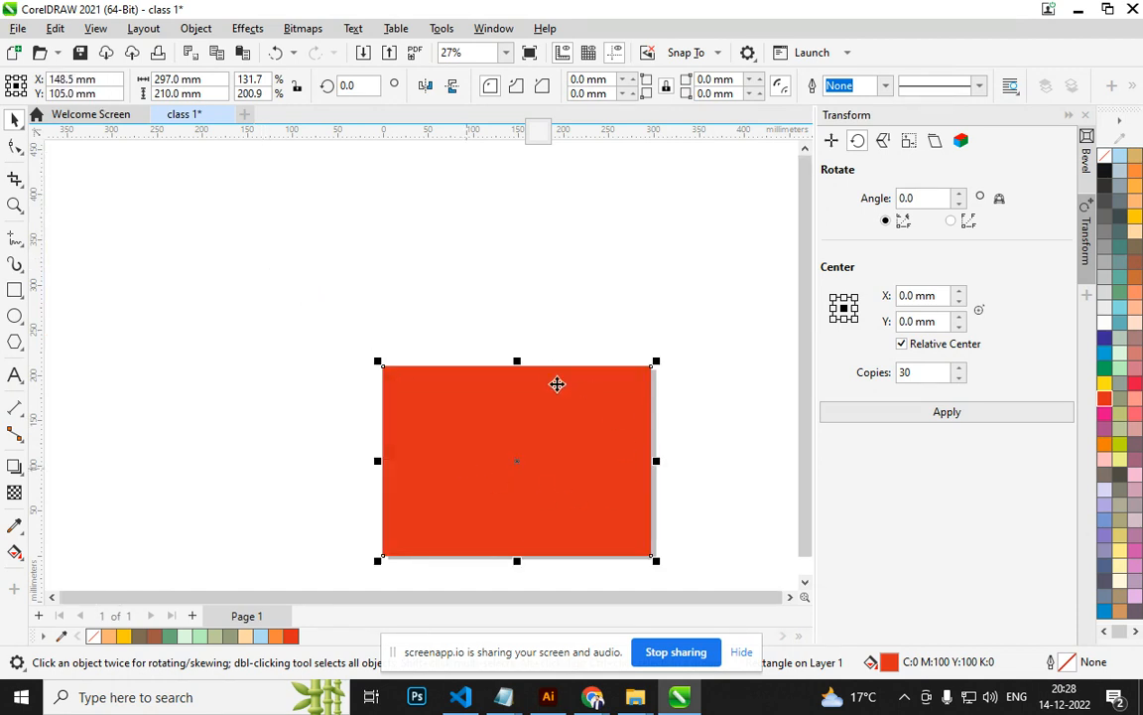
Change the fill of the page-sized rectangle to a pale green from the palette.
scroll(528, 475, up, 1)
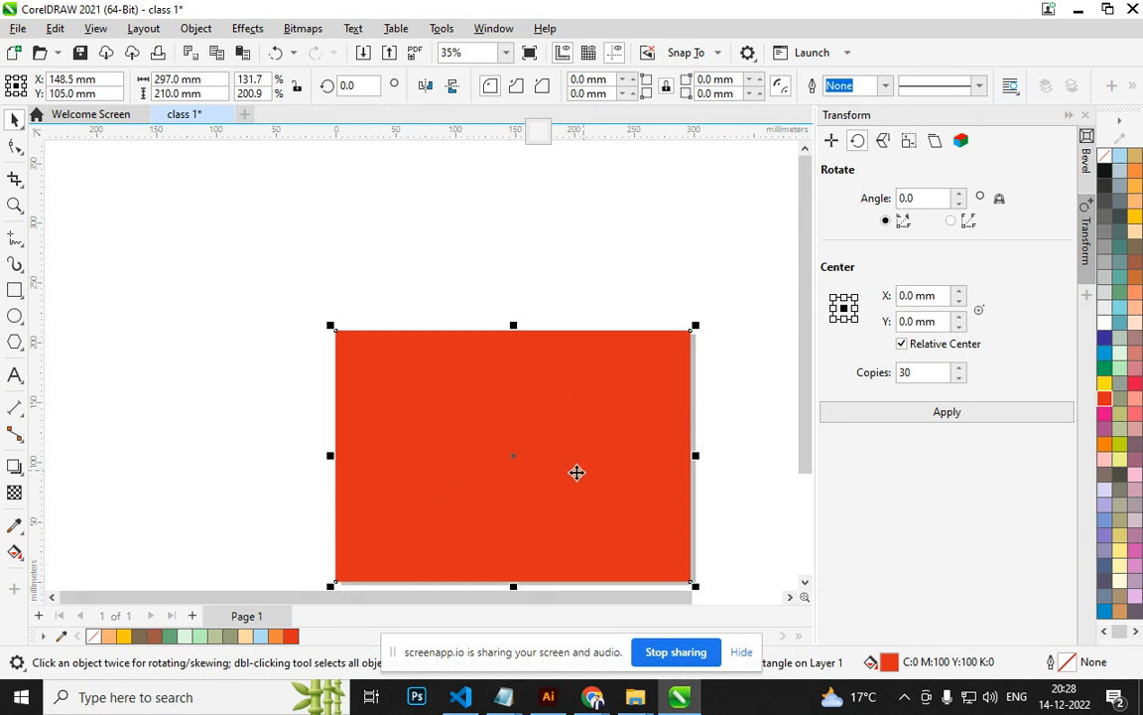
click(15, 290)
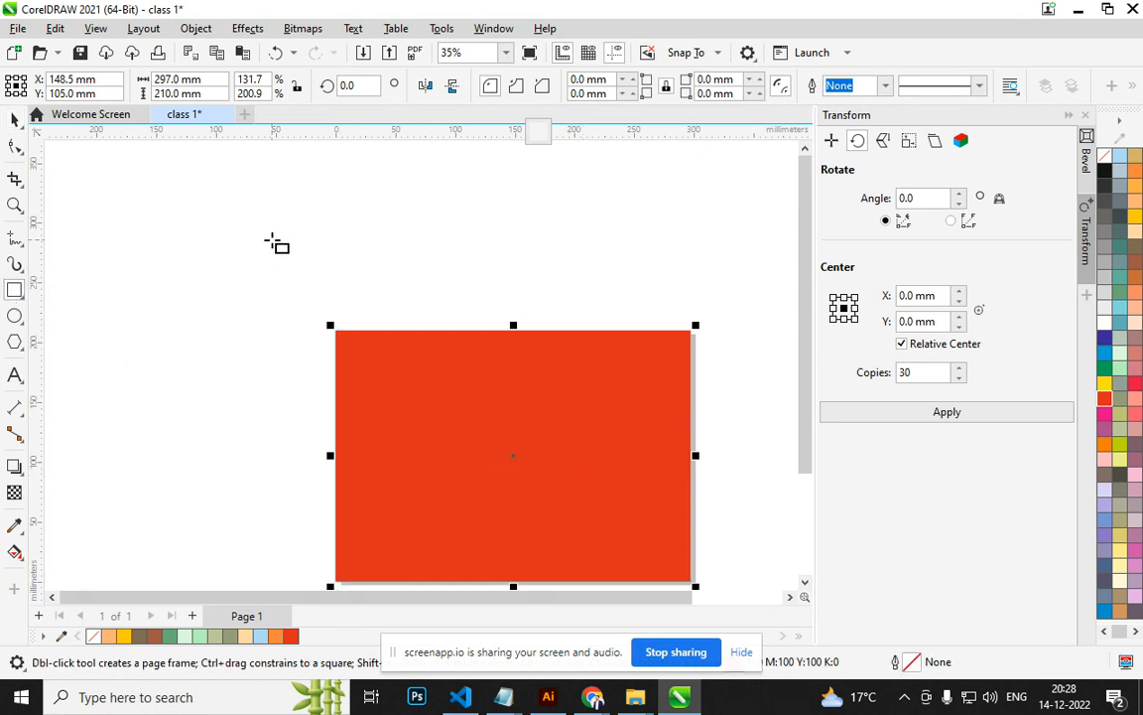
click(1119, 354)
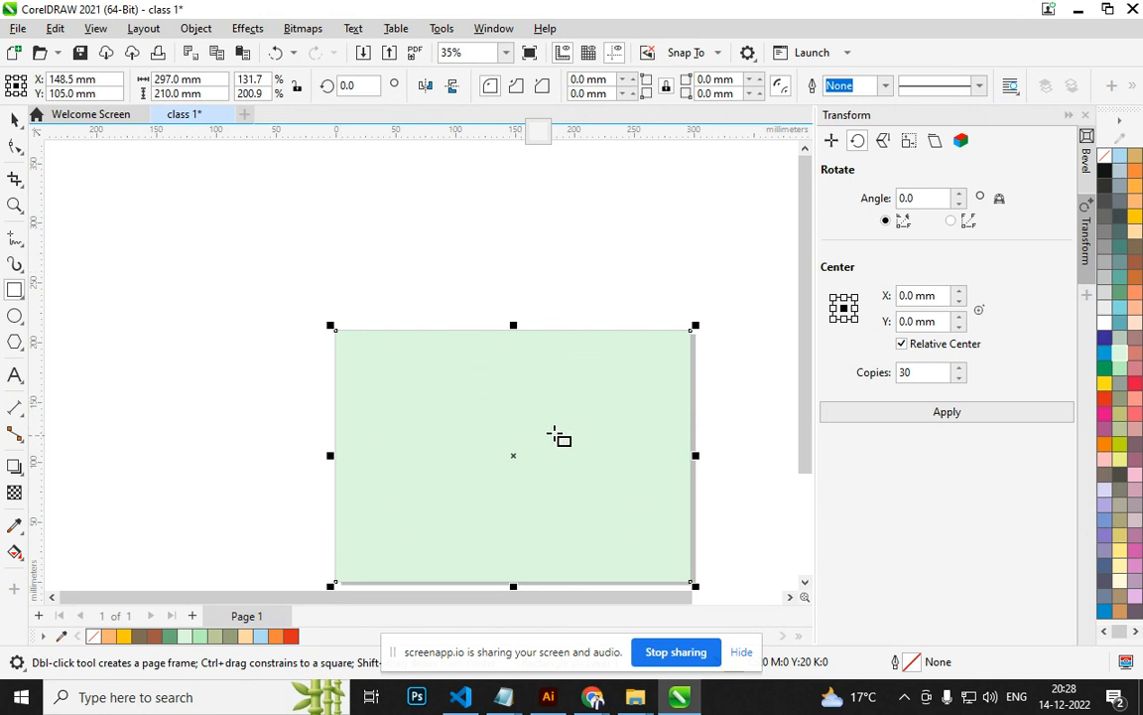
Draw a rectangle about 221 by 46 mm above the page and fill it with Red, C:0 M:100 Y:100 K:0.
drag(314, 197, 577, 252)
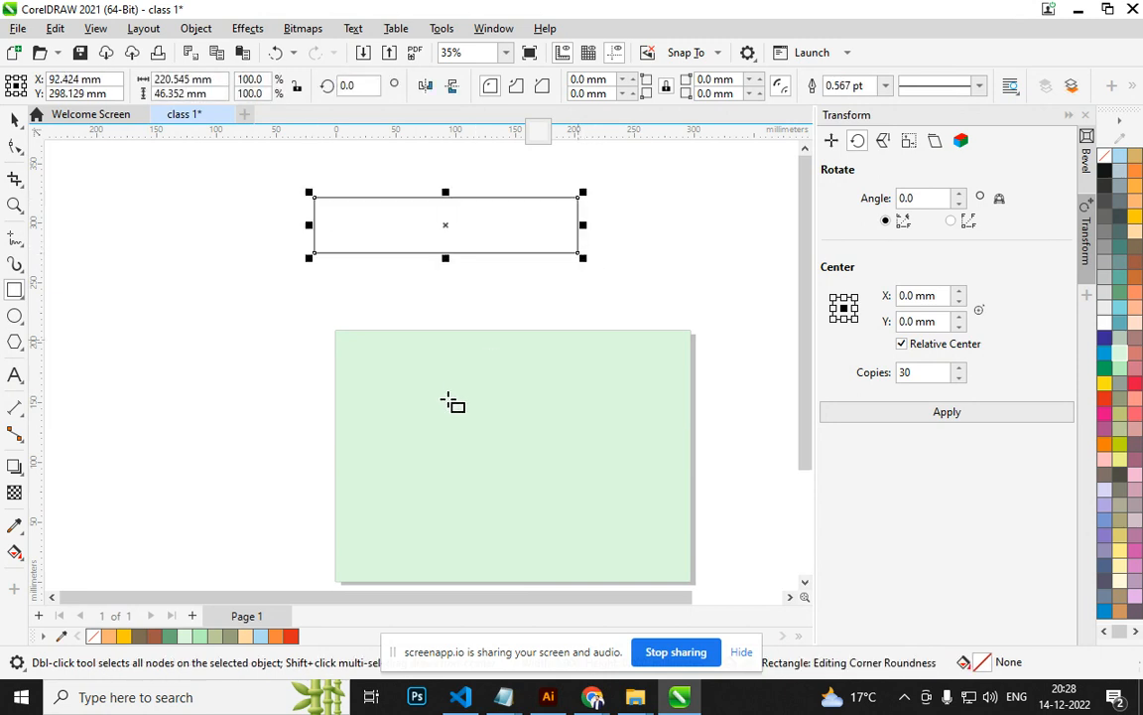
click(1107, 401)
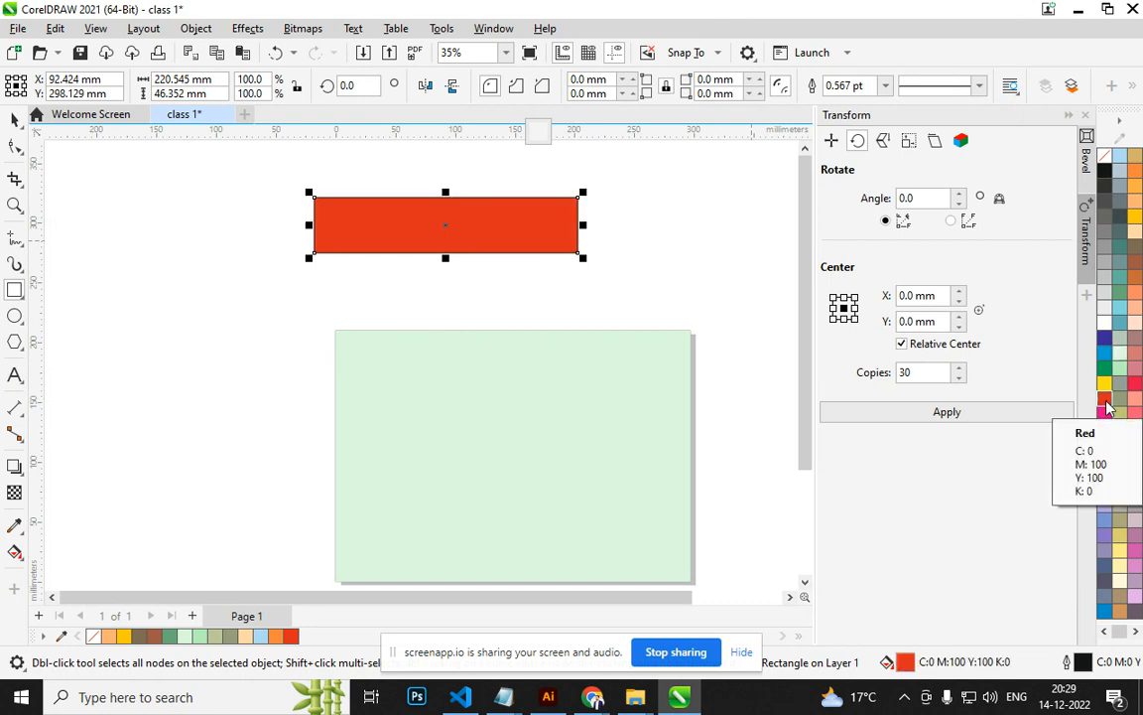
Remove the red rectangle's outline and centre the rectangle on the page.
right_click(1104, 156)
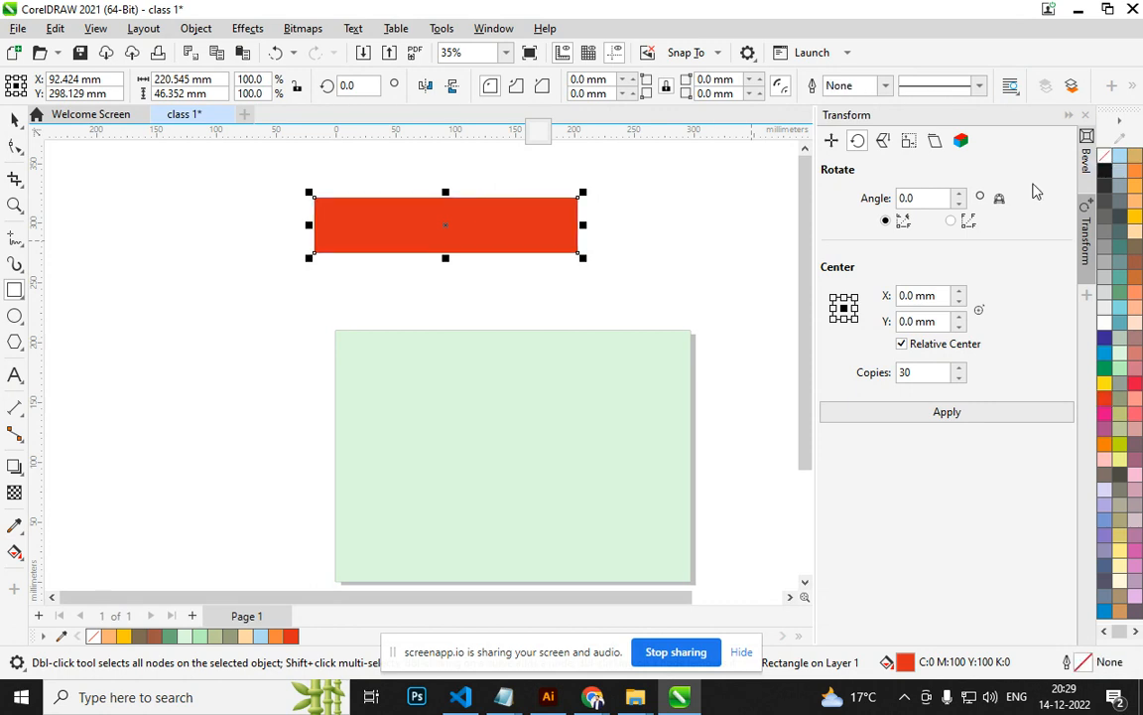
key(p)
scroll(554, 503, up, 2)
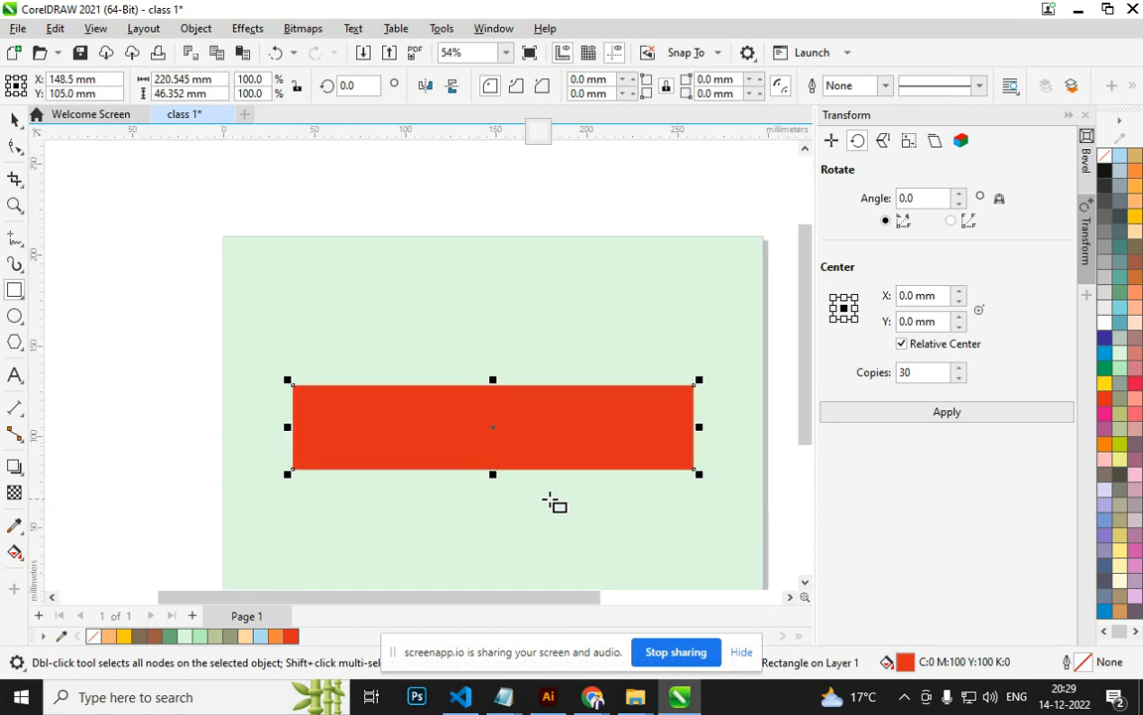
scroll(554, 503, up, 2)
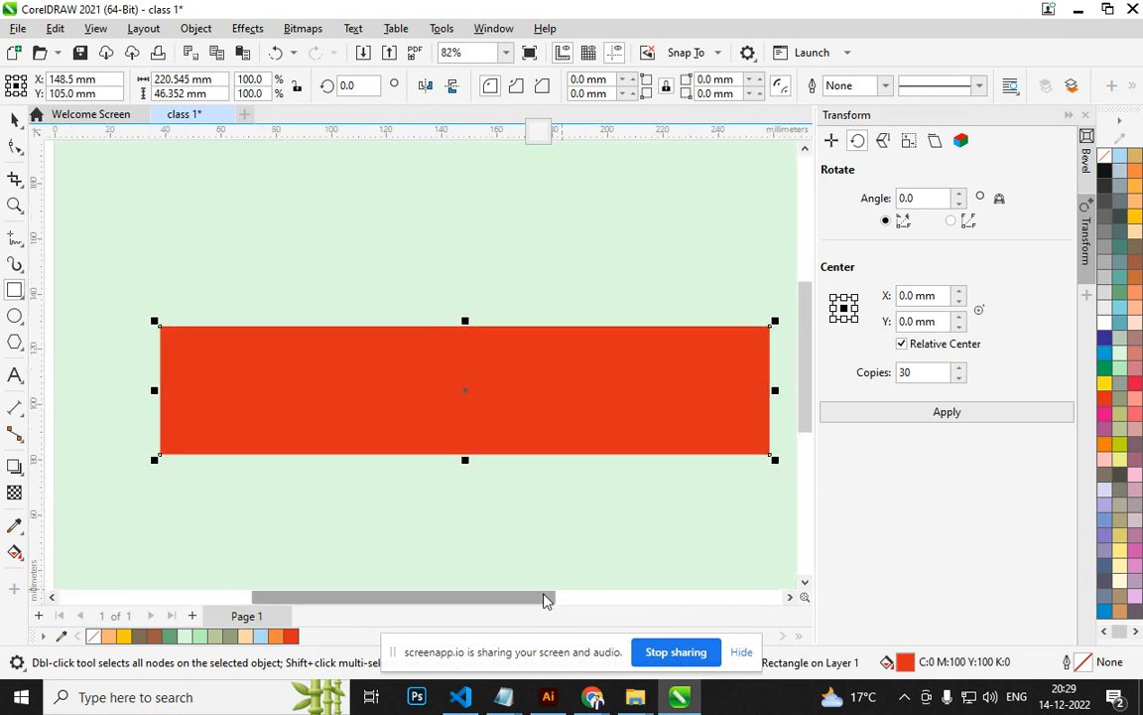
drag(545, 599, 553, 599)
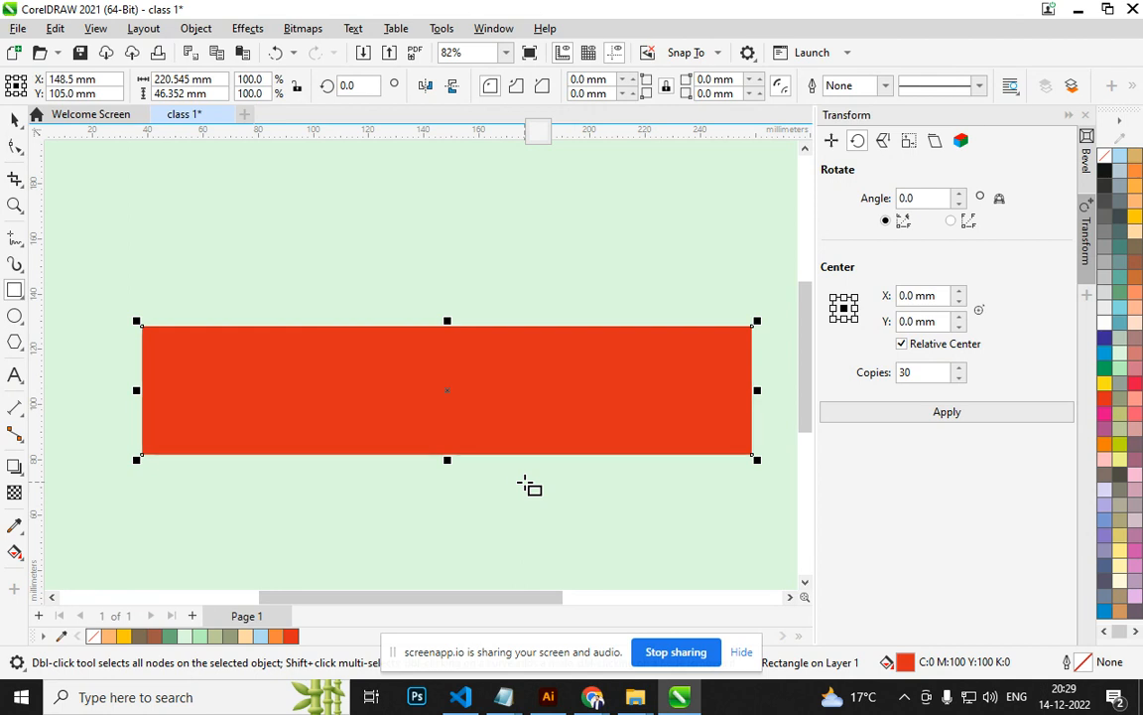
Place a freehand copy of the red rectangle above the original twice, deleting the copy each time.
key(space)
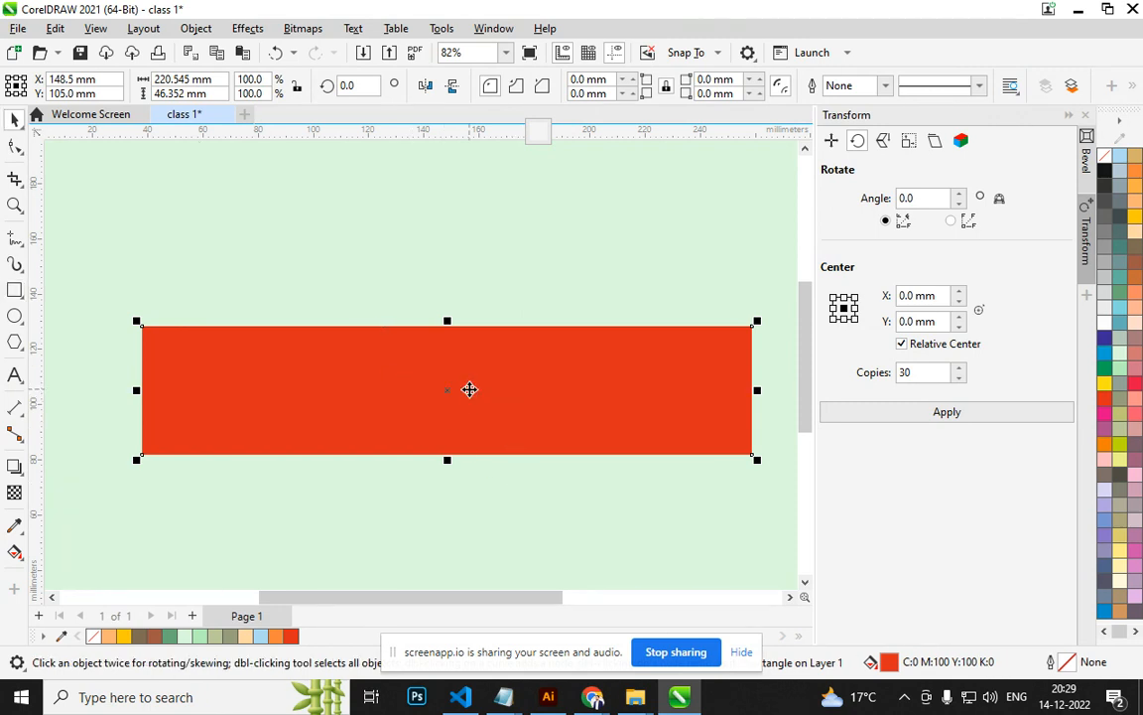
drag(469, 389, 473, 226)
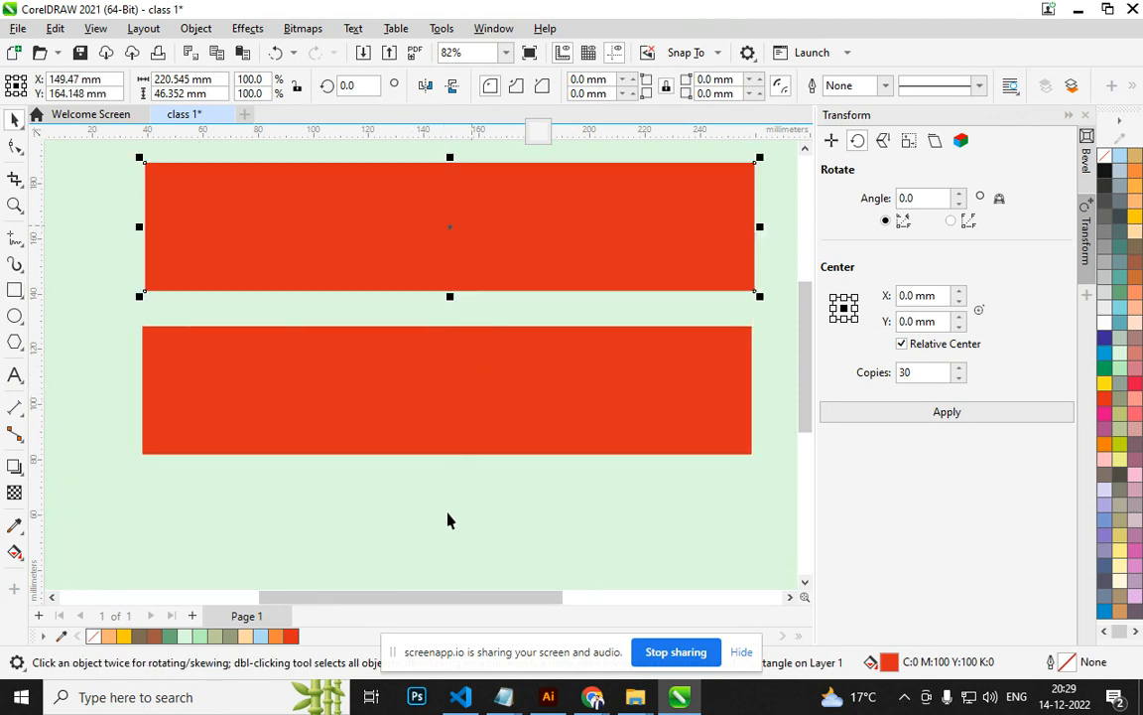
key(Delete)
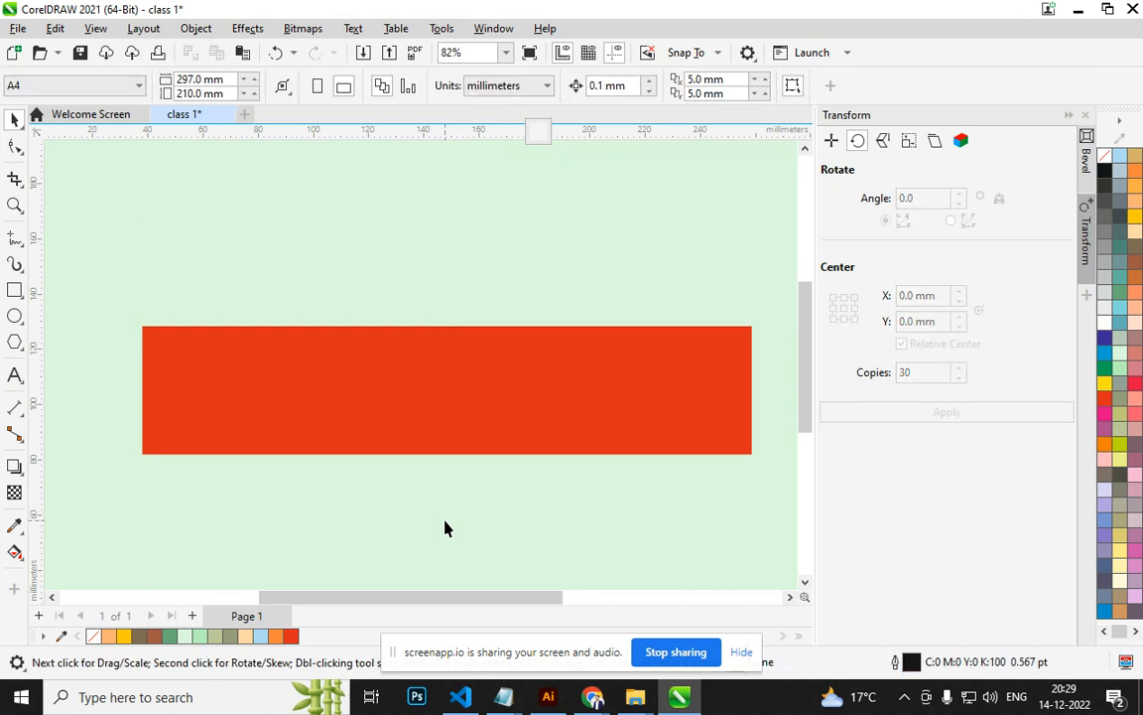
click(441, 435)
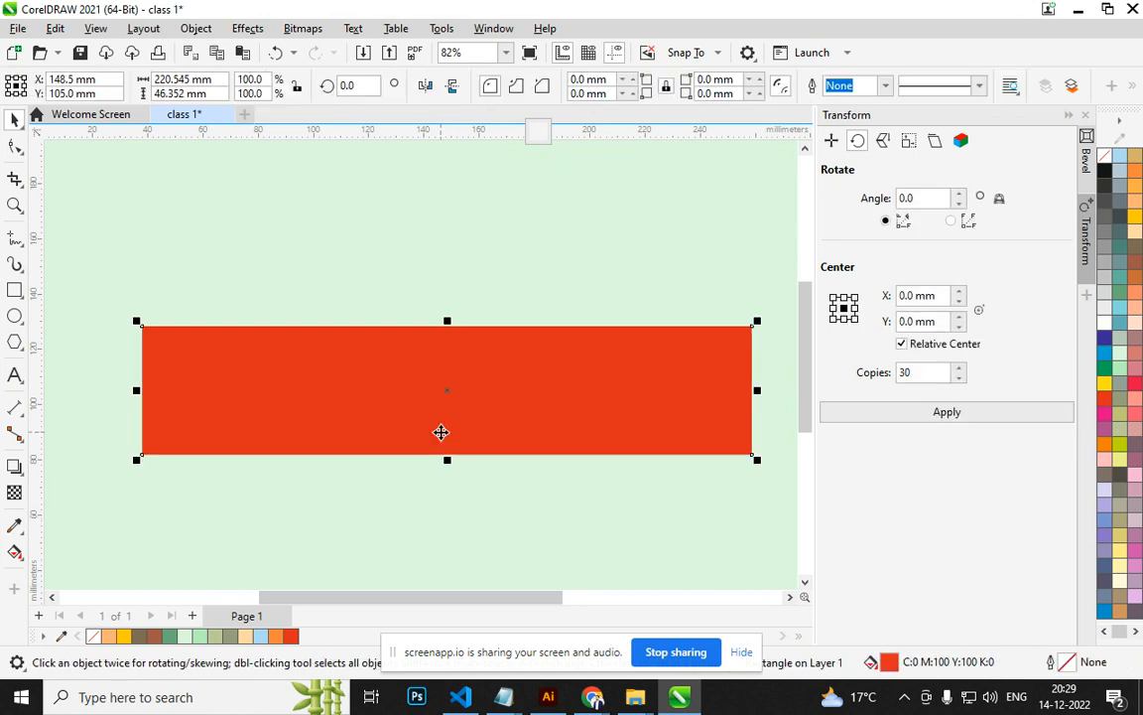
drag(441, 432, 443, 283)
right_click(443, 283)
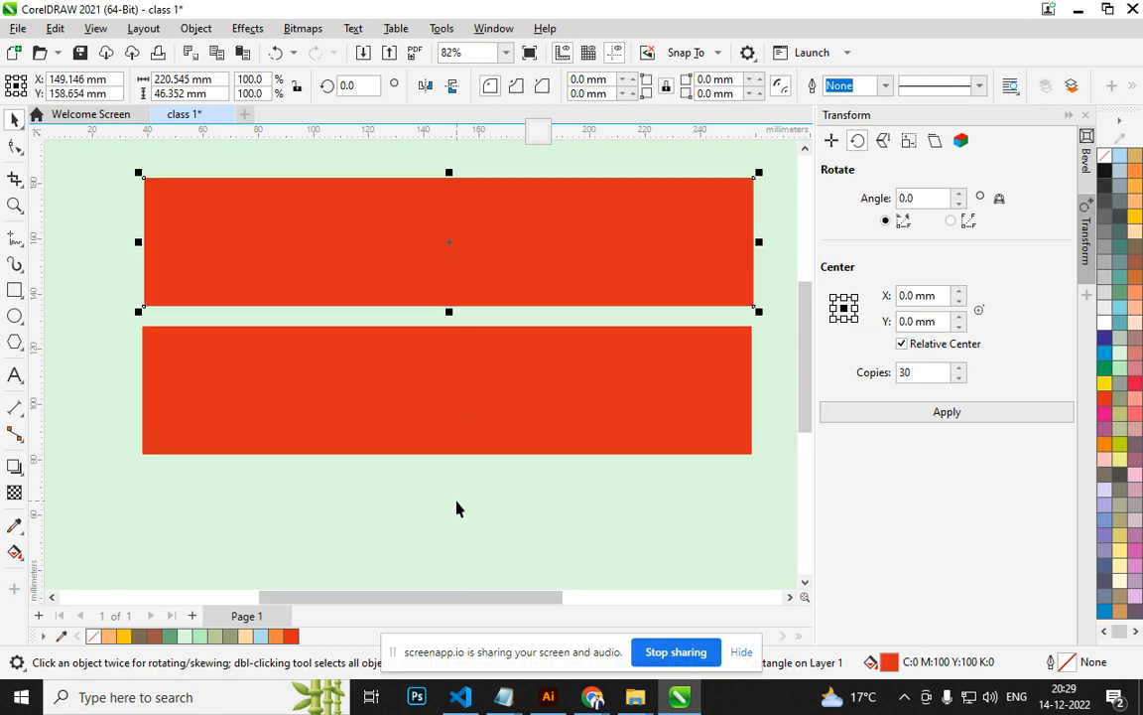
key(Delete)
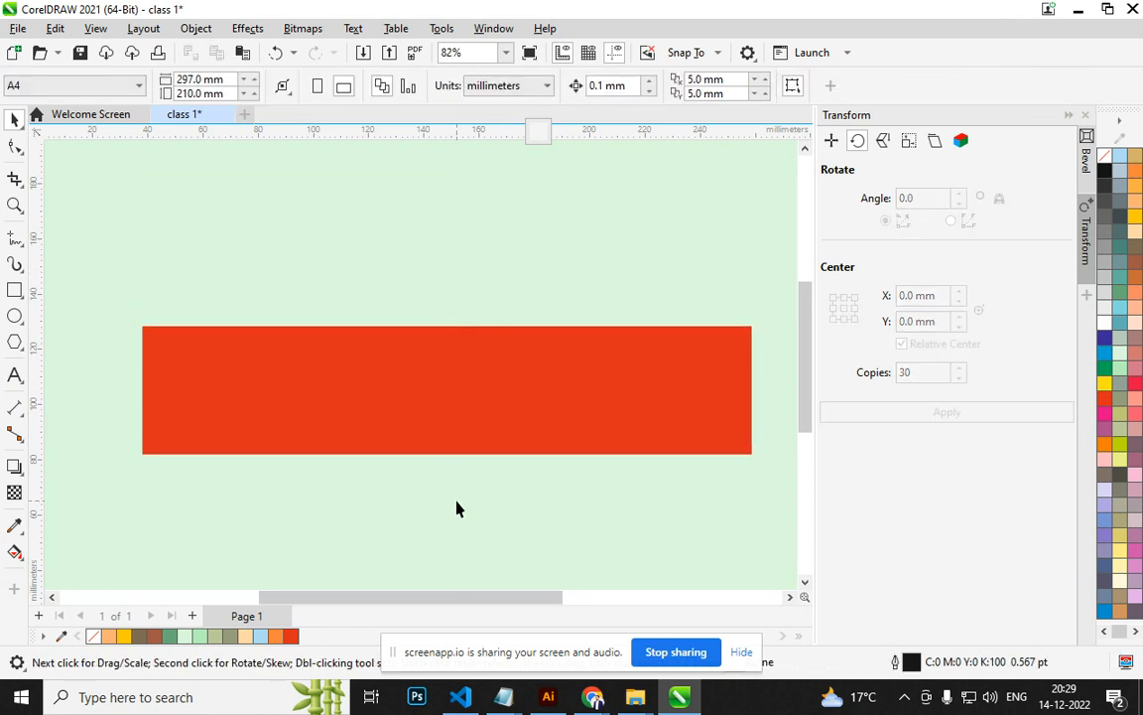
Copy the red rectangle straight up, keeping it vertically in line with the original, and undo the copy.
click(470, 427)
drag(470, 421, 470, 277)
right_click(470, 278)
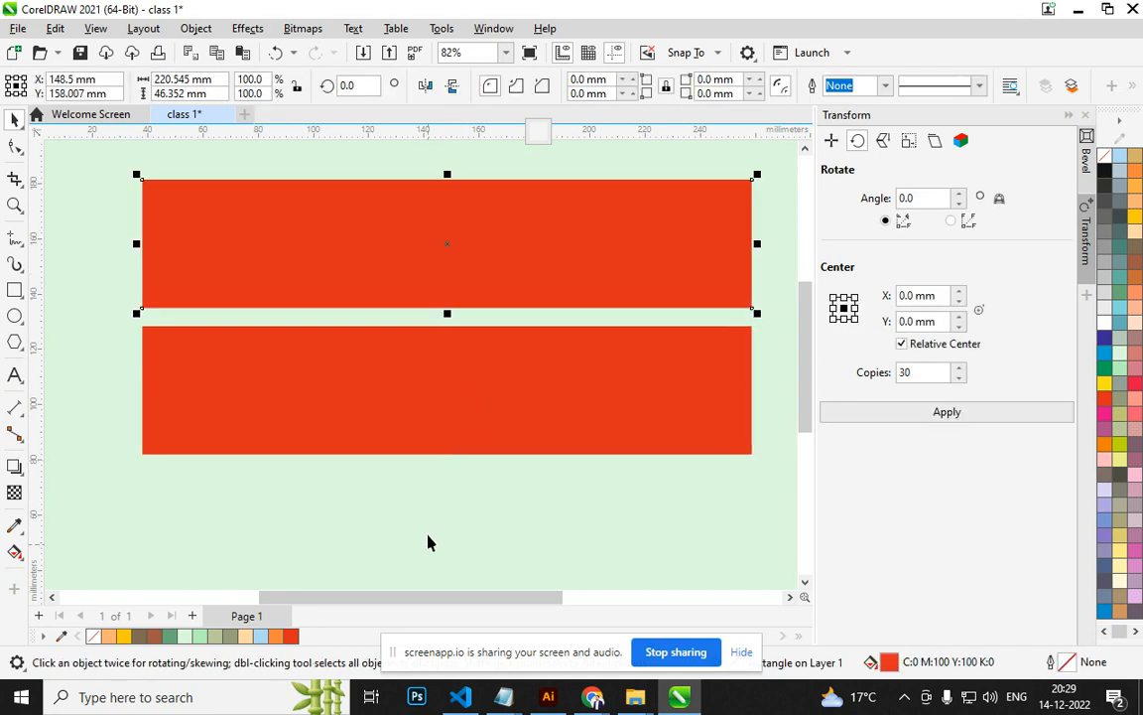
key(ctrl+z)
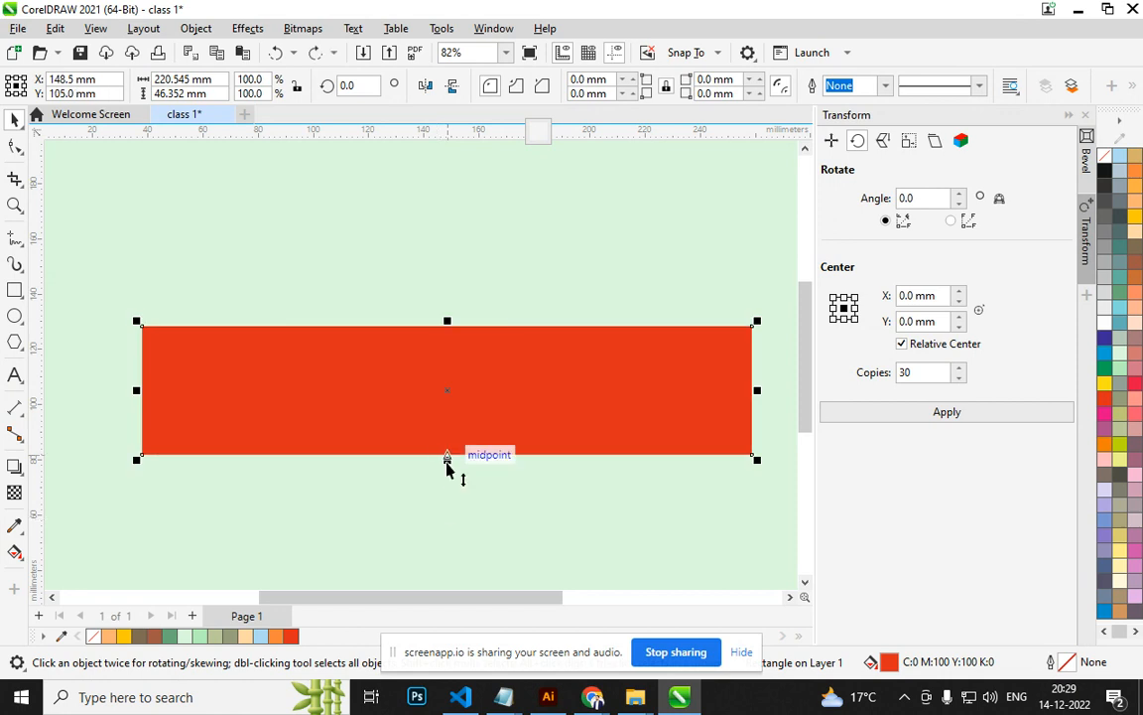
Duplicate the red rectangle with the 5 mm offset and delete the duplicate.
key(ctrl+d)
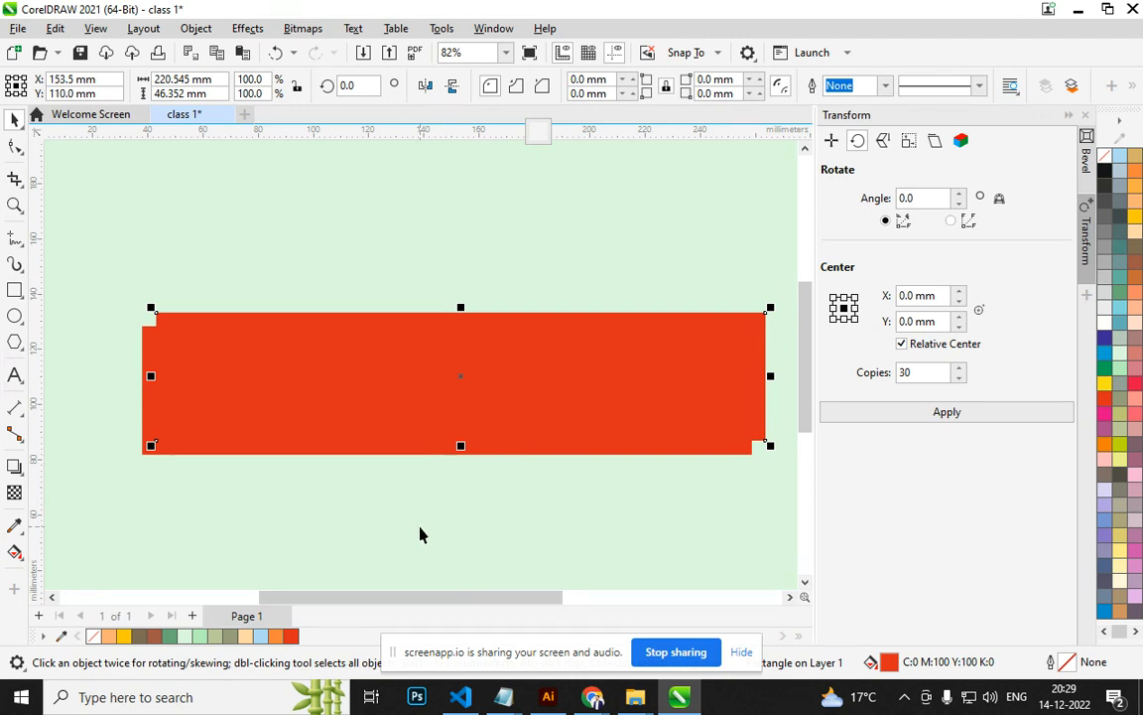
drag(439, 439, 473, 323)
key(Delete)
key(Delete)
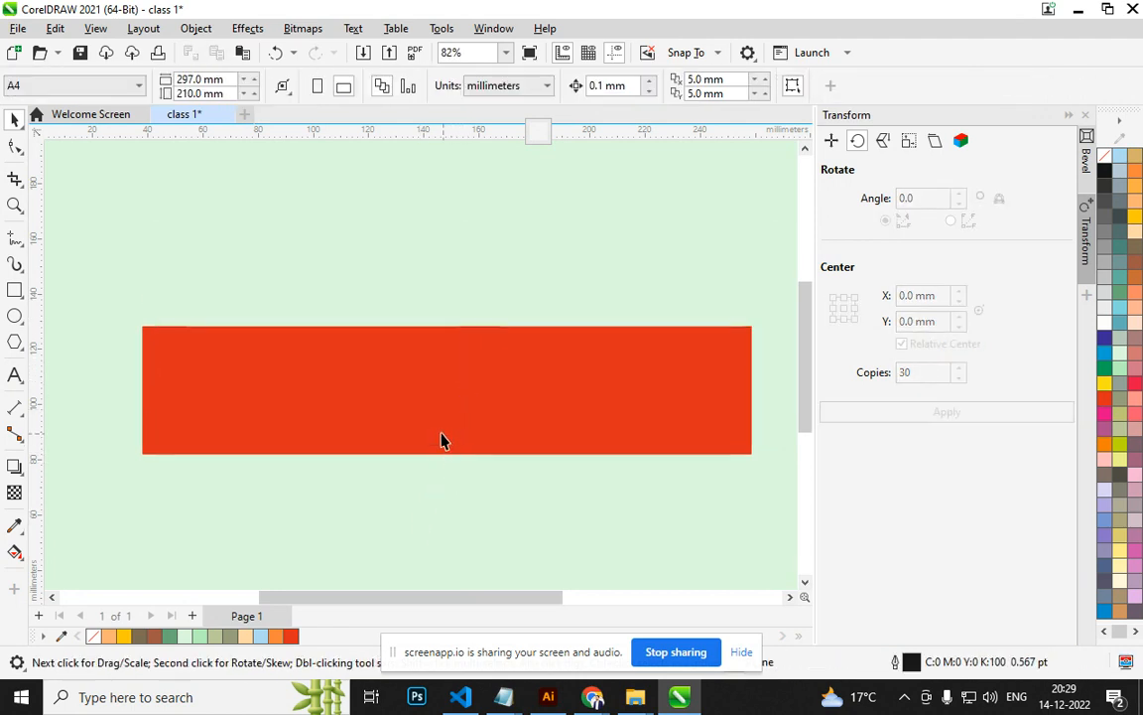
Place several overlapping copies of the red rectangle above the original and delete all the copies.
click(441, 433)
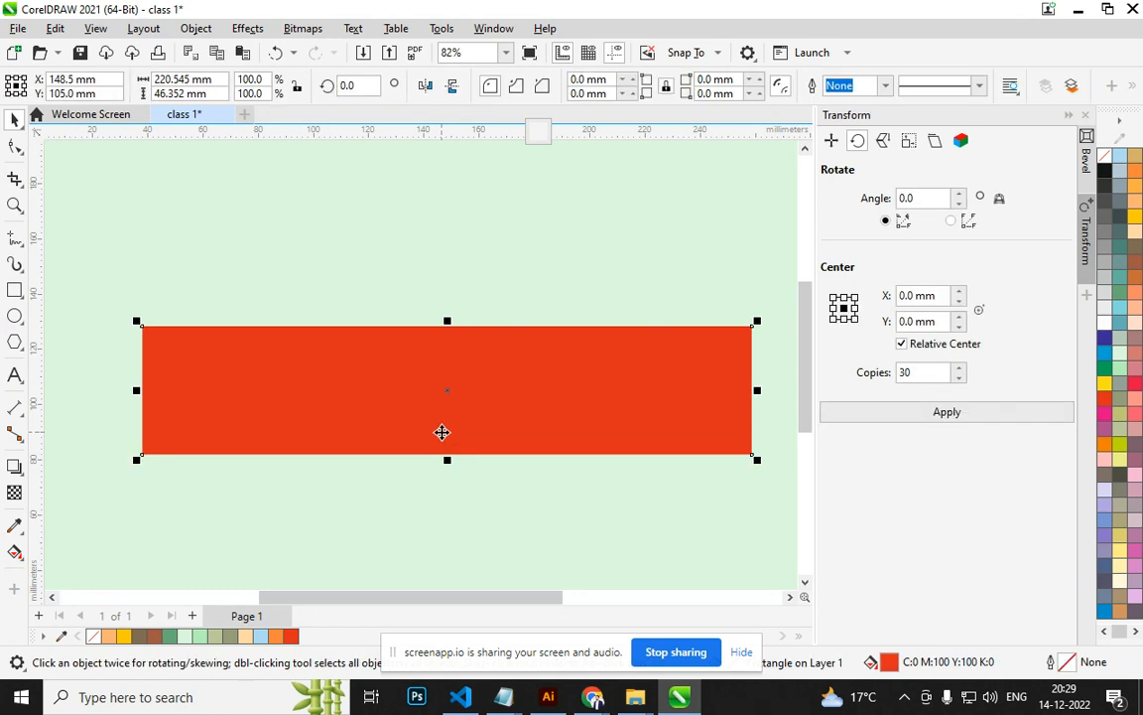
drag(442, 433, 401, 335)
drag(377, 260, 406, 281)
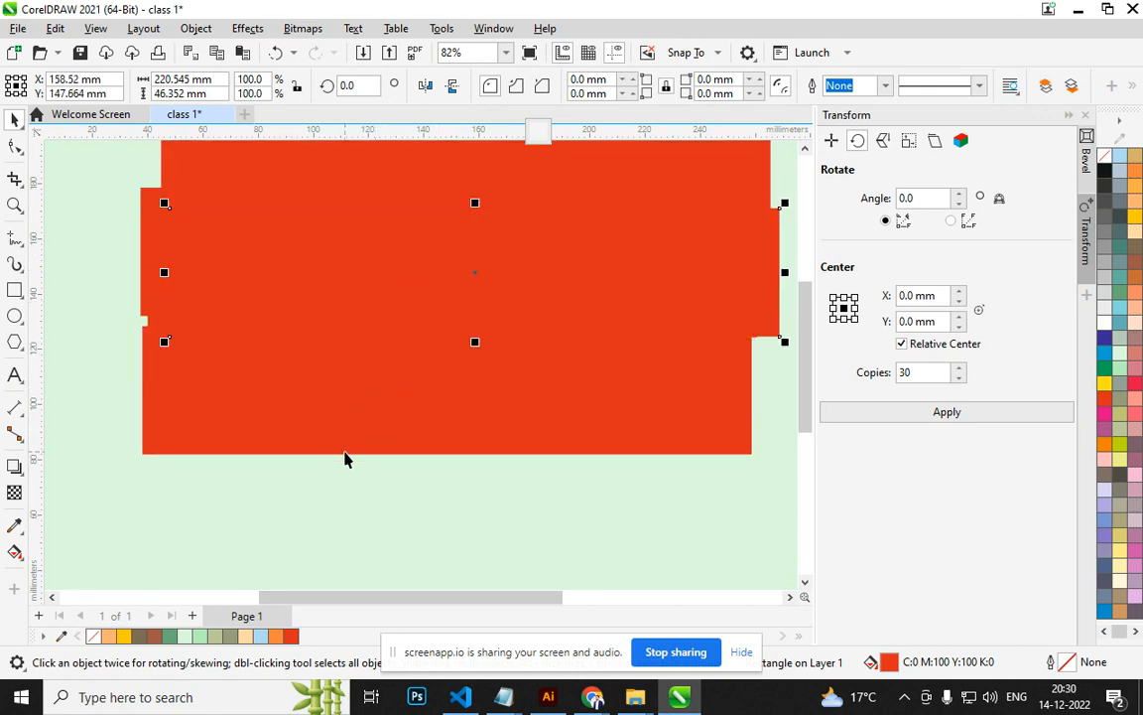
key(Delete)
click(368, 308)
key(Delete)
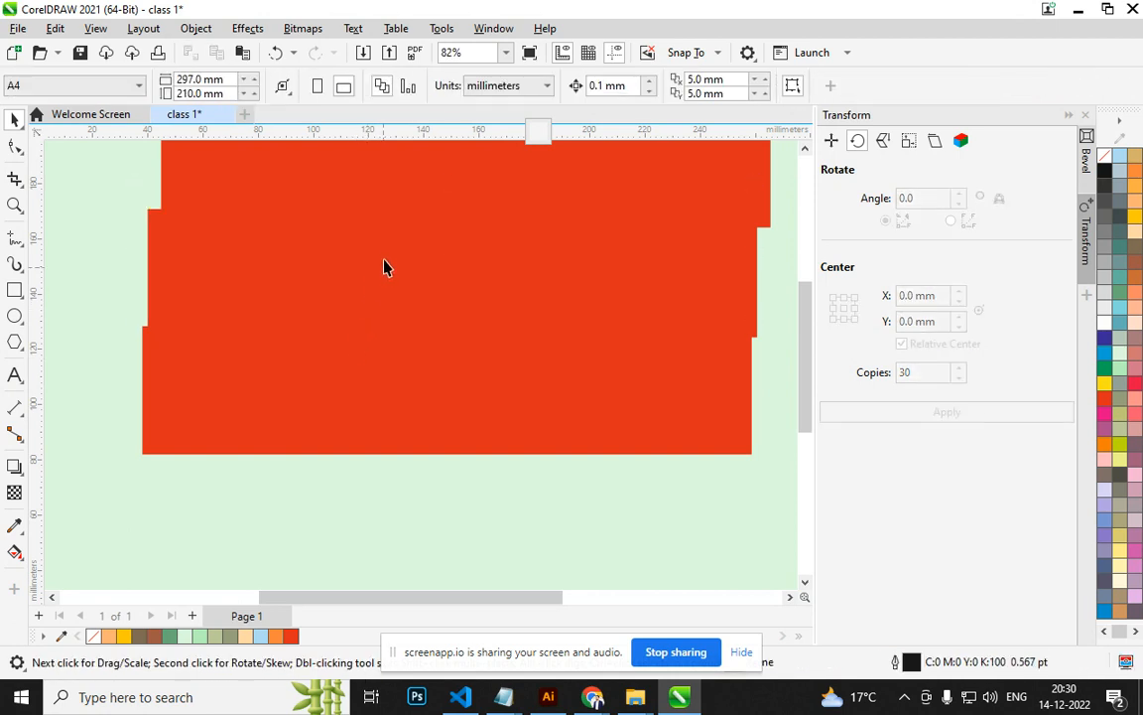
click(385, 256)
key(Delete)
click(461, 189)
key(Delete)
Place a copy of the red rectangle directly above the original in a straight line, and delete the copy.
click(442, 403)
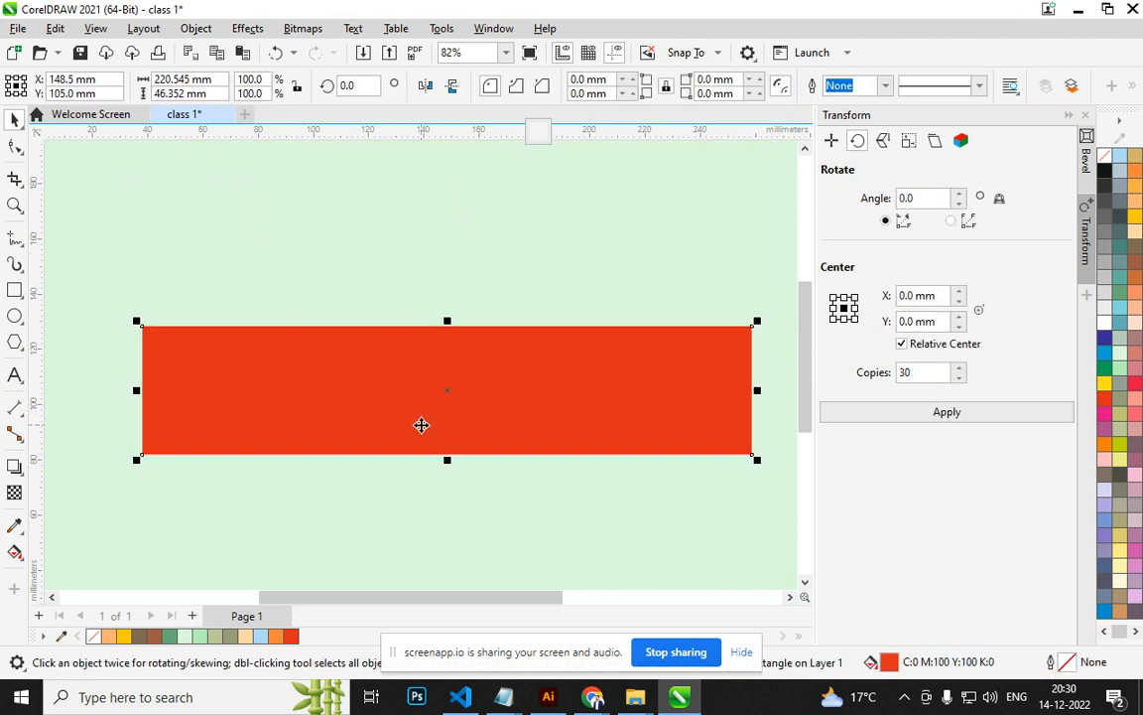
drag(420, 424, 421, 286)
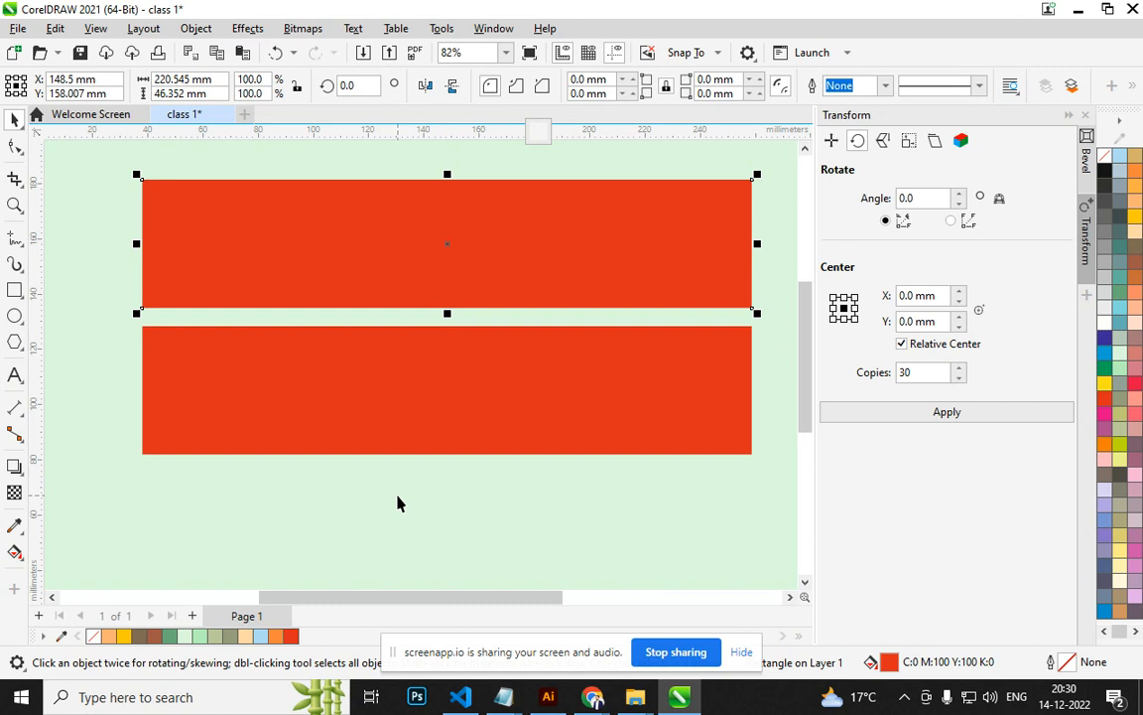
click(377, 289)
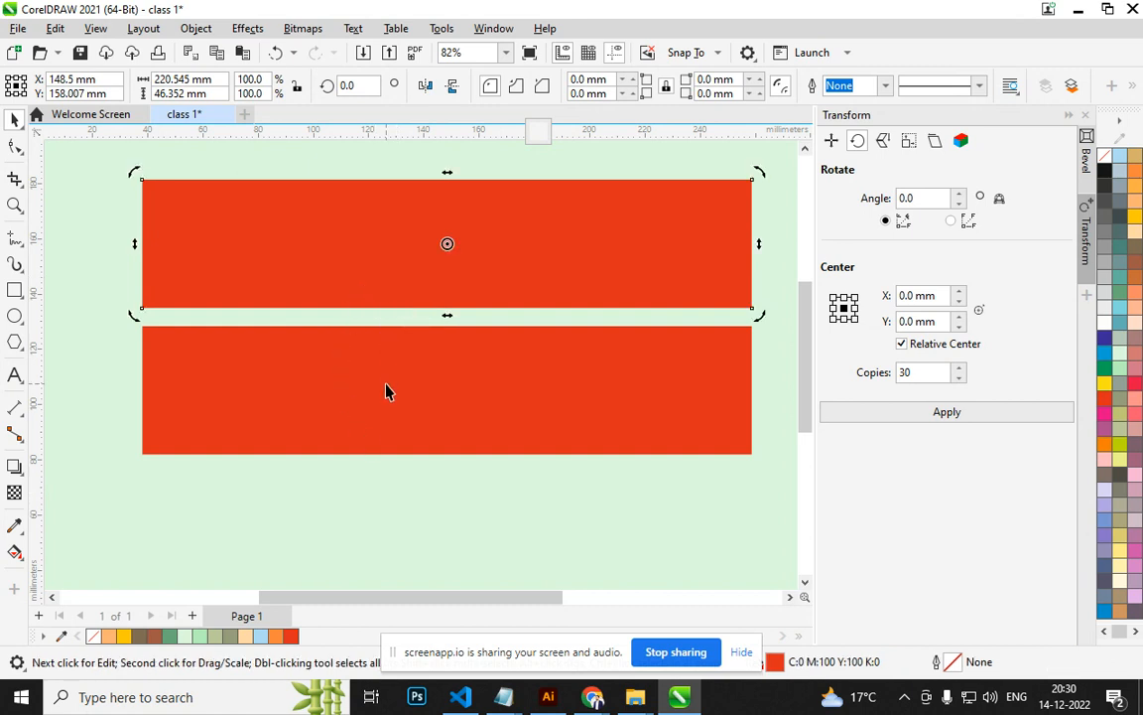
key(Delete)
Copy the red rectangle upward without constraining its direction two times, undoing each copy.
click(387, 412)
drag(396, 434, 397, 287)
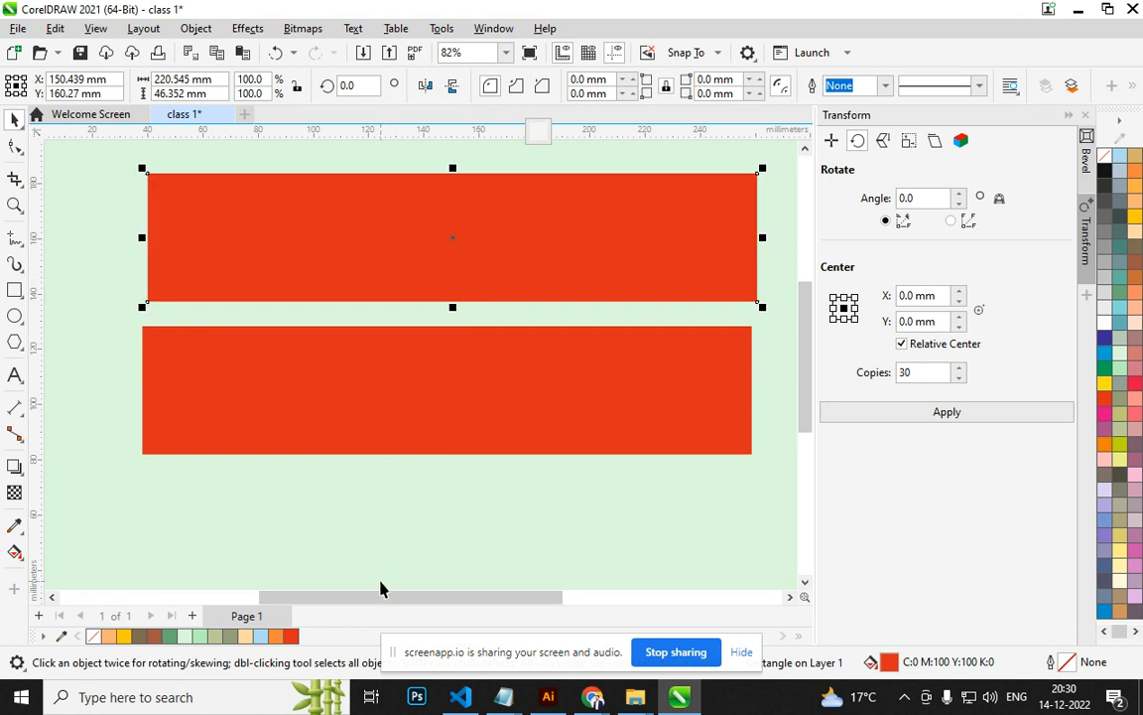
key(ctrl+z)
drag(416, 439, 417, 286)
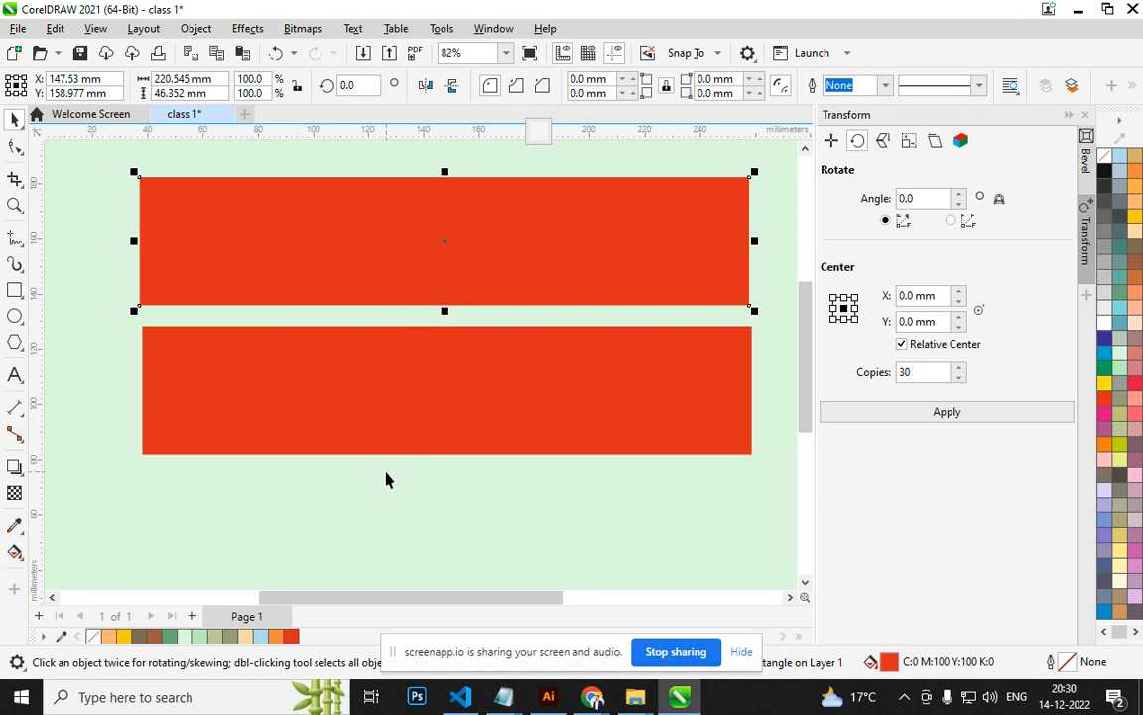
key(ctrl+z)
Move the red rectangle up to about Y 156.5 mm and repeat evenly spaced copies of it down the page.
drag(413, 438, 390, 284)
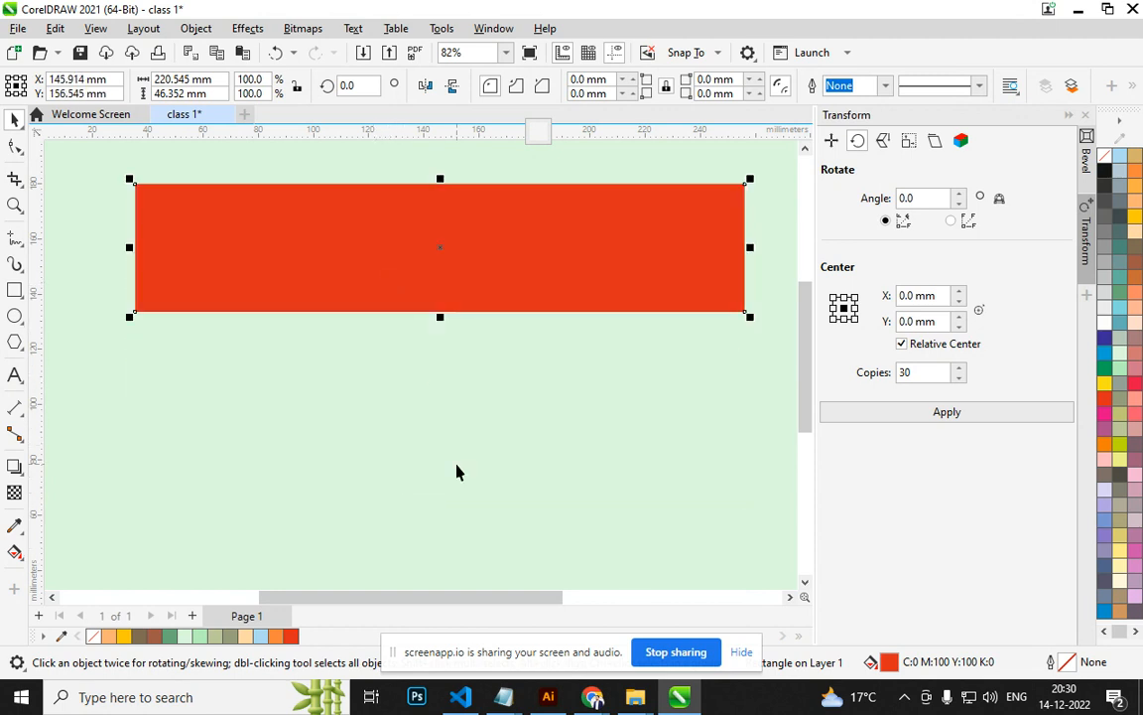
drag(359, 238, 360, 388)
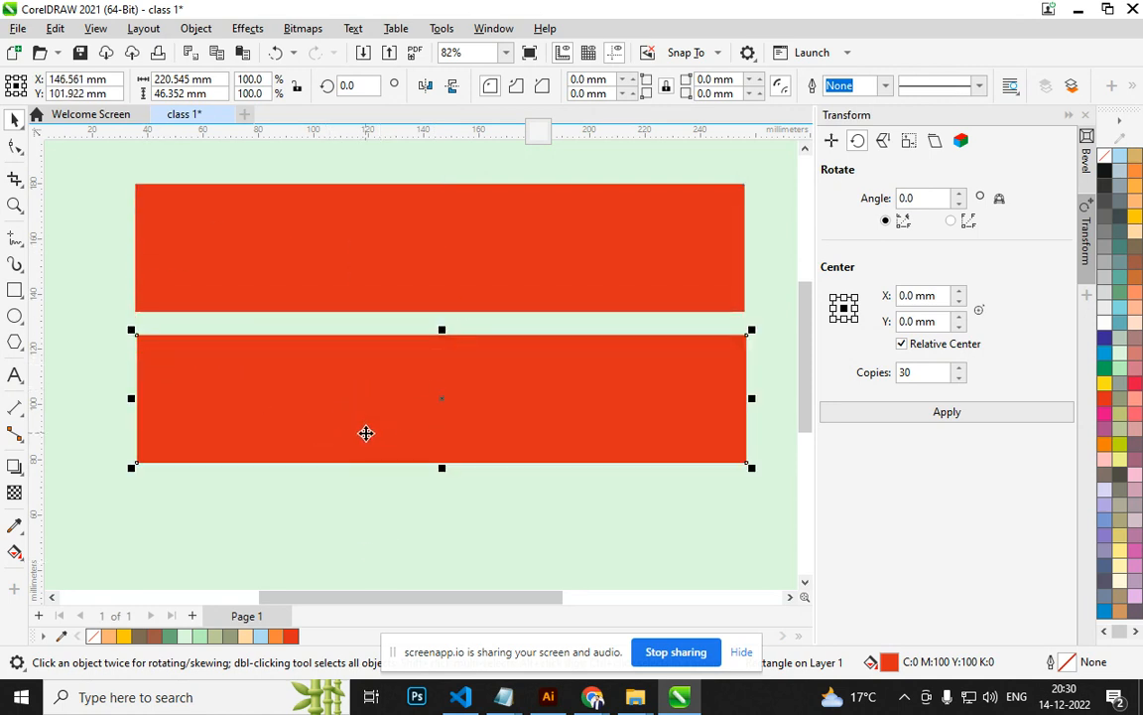
scroll(366, 433, down, 3)
key(ctrl+r)
key(ctrl+r)
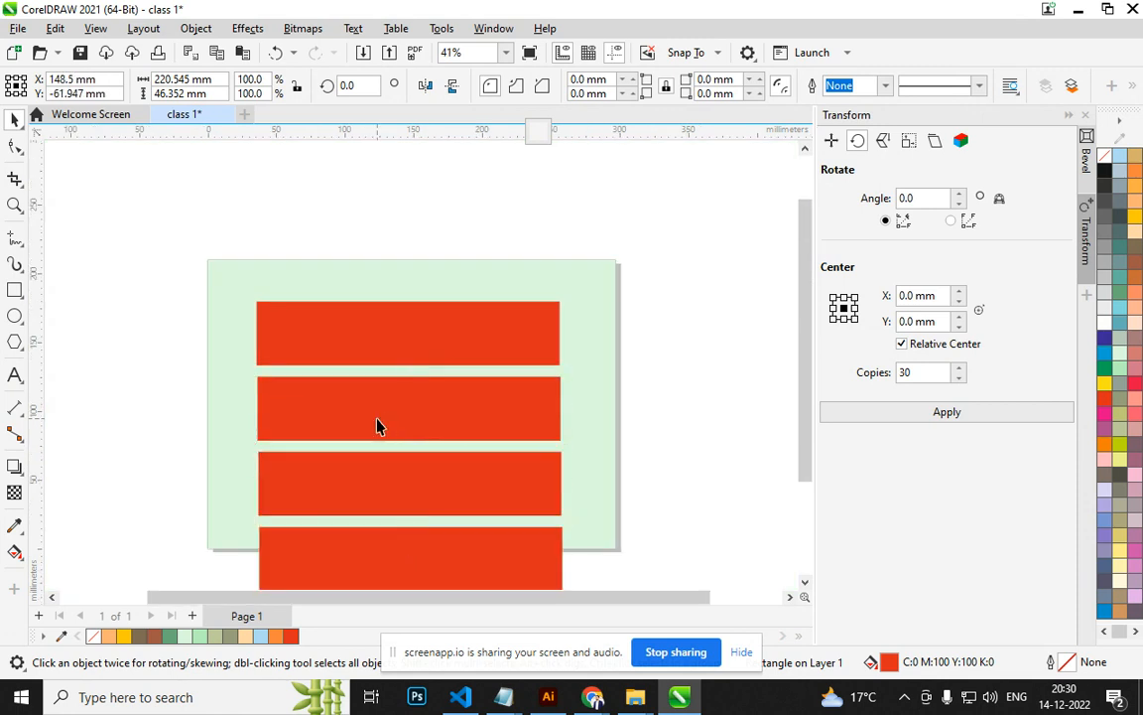
Undo the repeated copies of the red rectangle until only the original is left.
scroll(416, 401, down, 2)
key(ctrl+z)
key(ctrl+z)
key(ctrl+z)
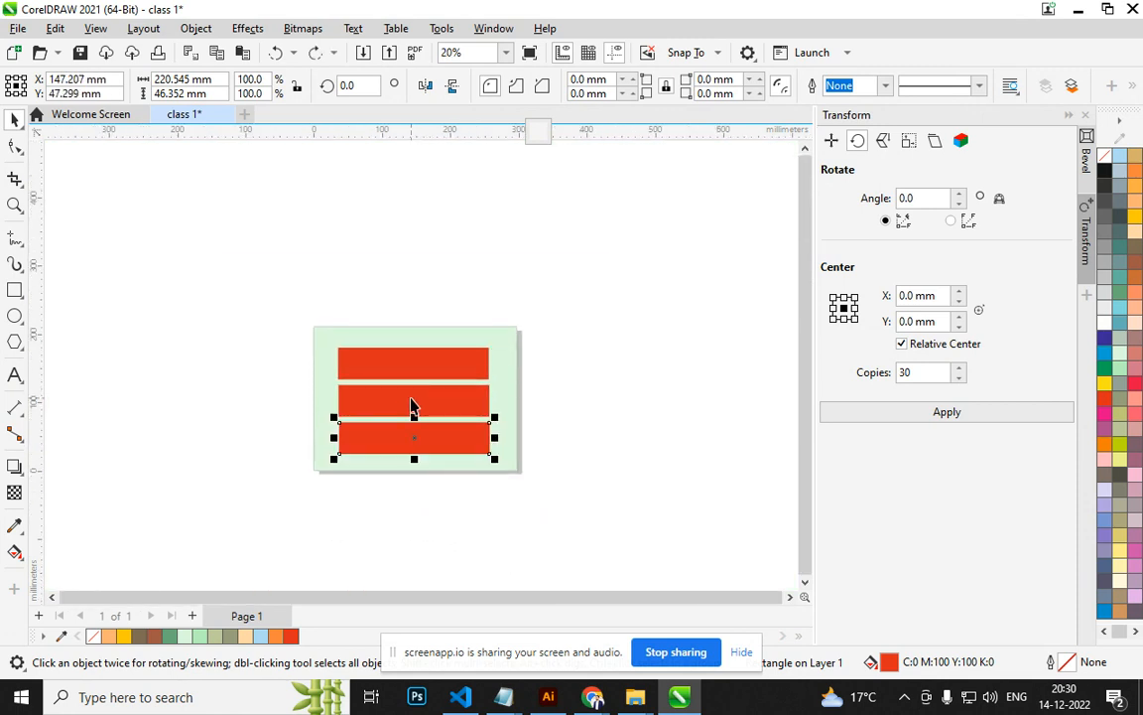
Move the red rectangle to about X 133, Y 97 mm and add a black-filled copy about 8 mm high along its upper edge.
scroll(418, 399, up, 3)
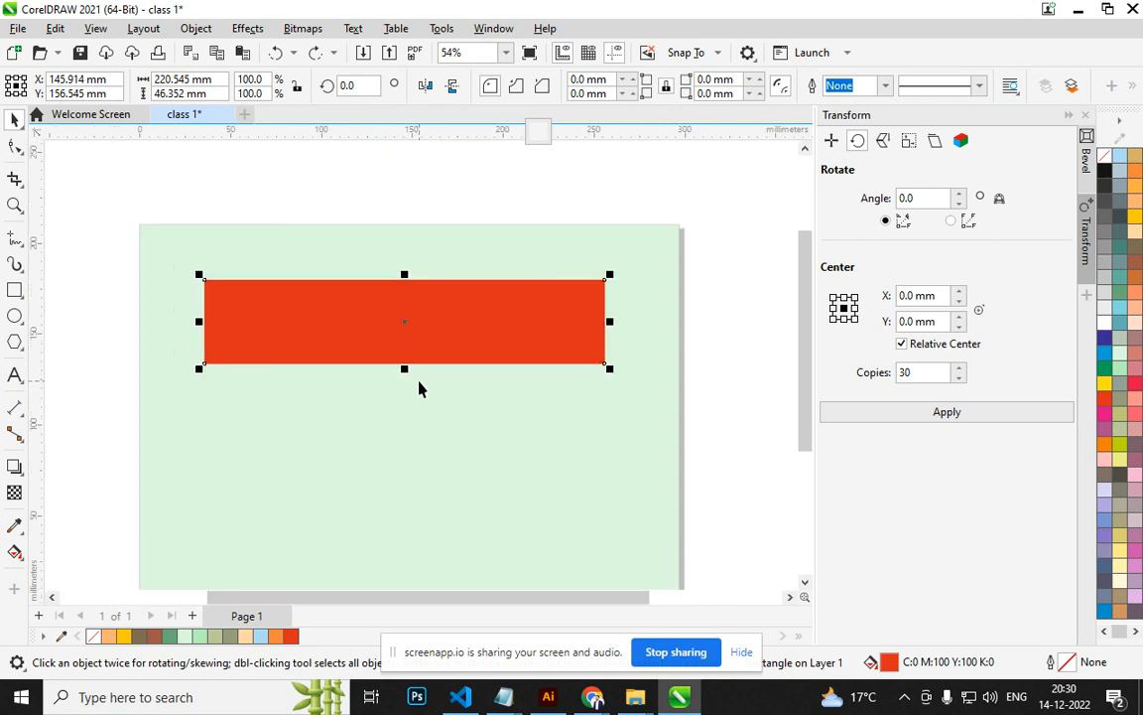
drag(436, 318, 421, 429)
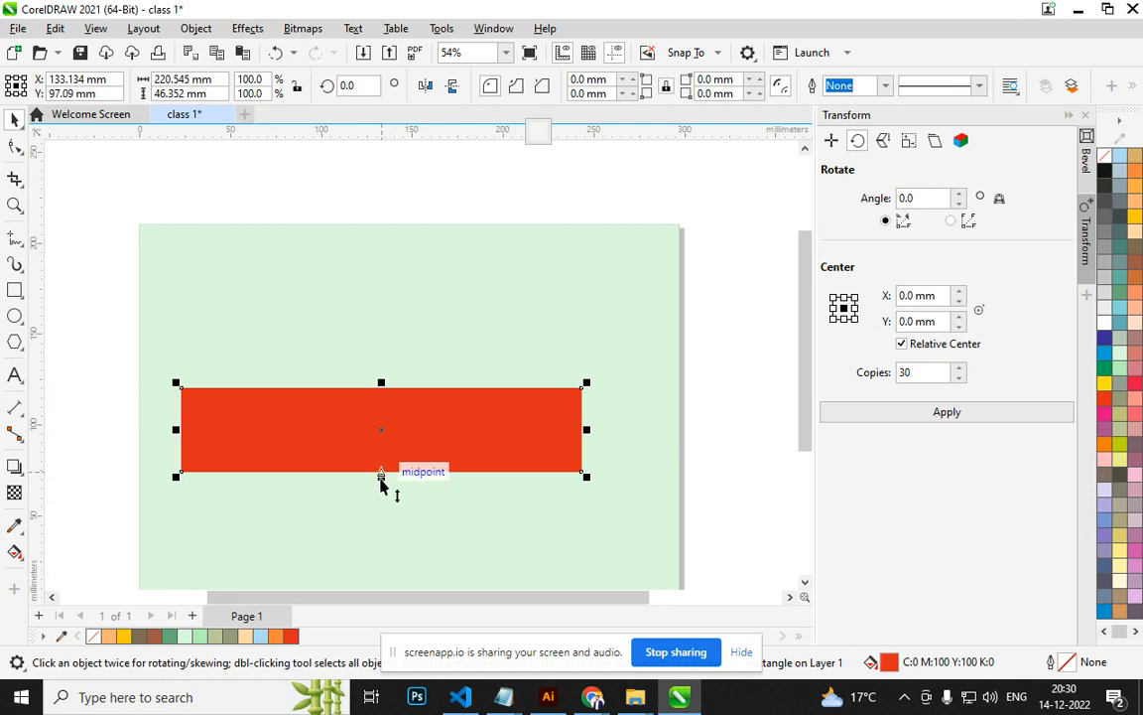
drag(381, 478, 383, 412)
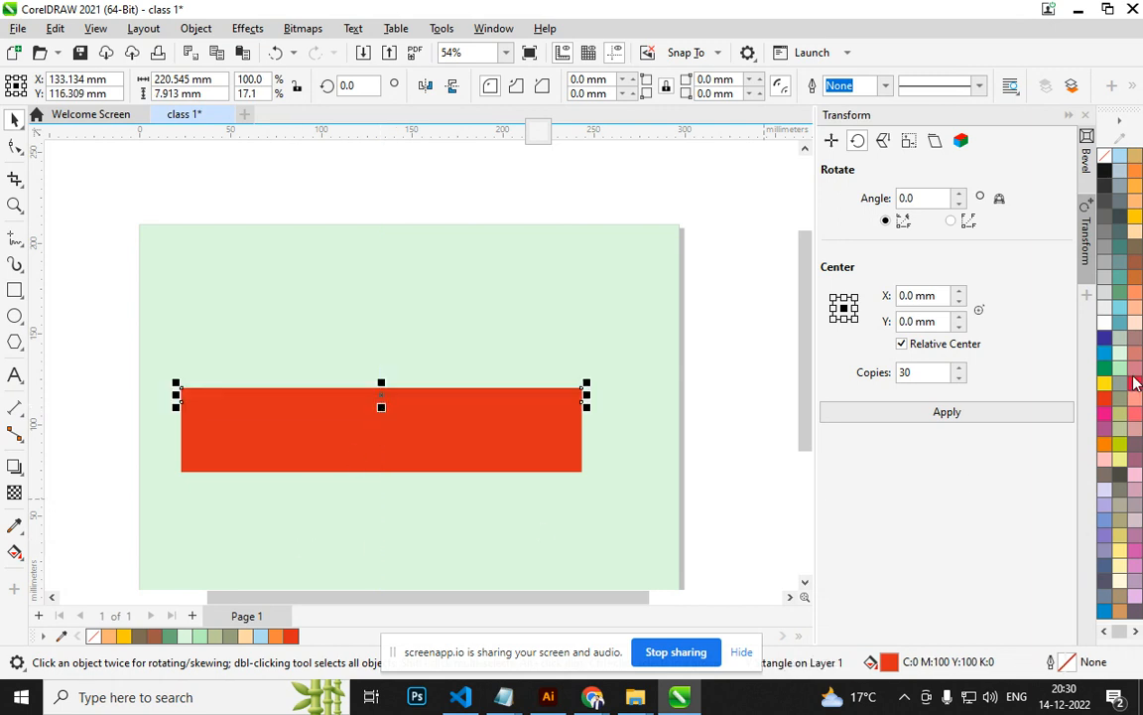
click(1105, 170)
click(755, 416)
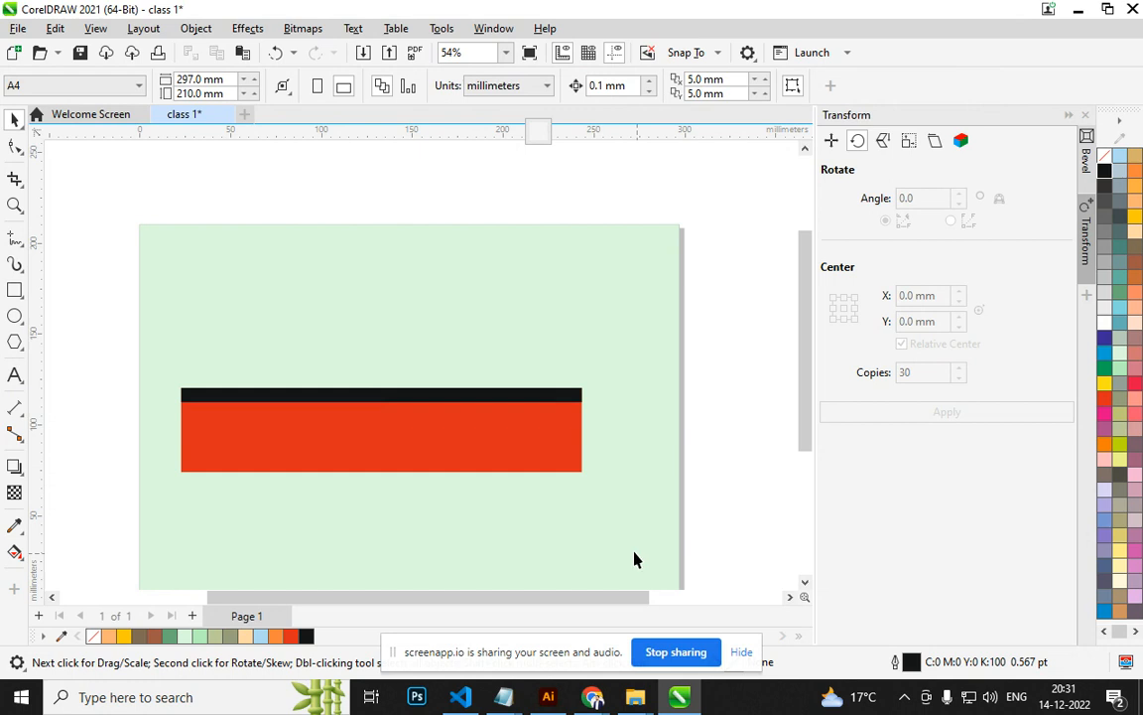
Copy the black strip to about Y 95 mm across the red rectangle and align their centres vertically, so their side edges match.
click(379, 397)
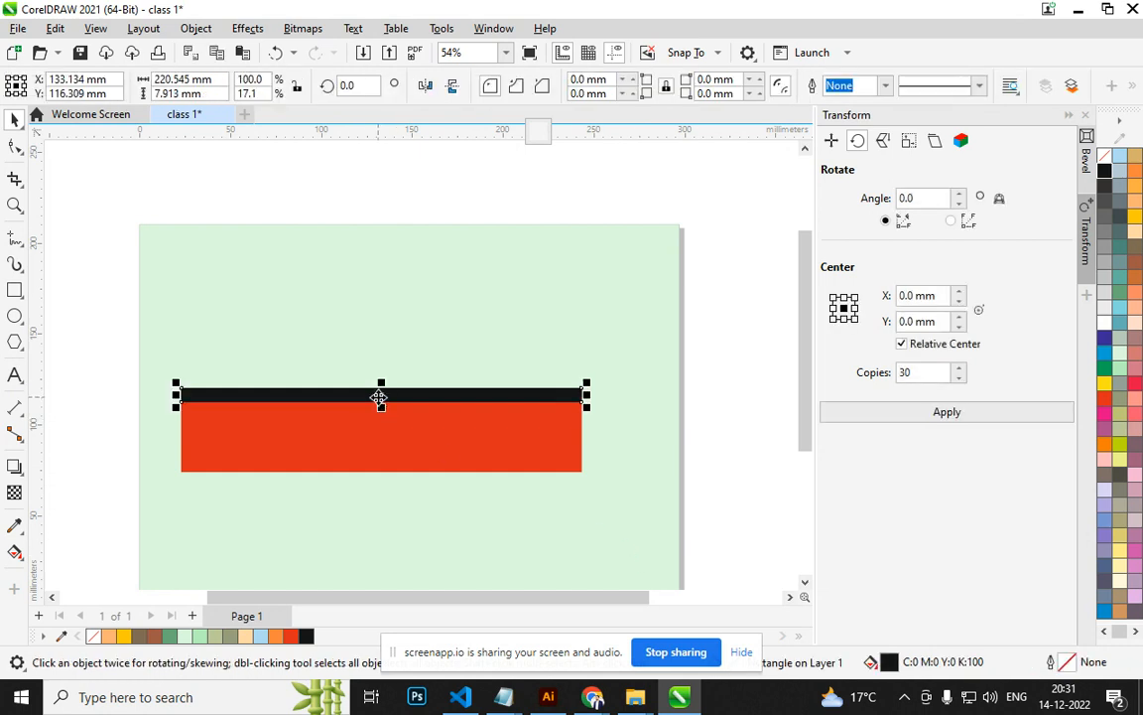
scroll(380, 399, up, 1)
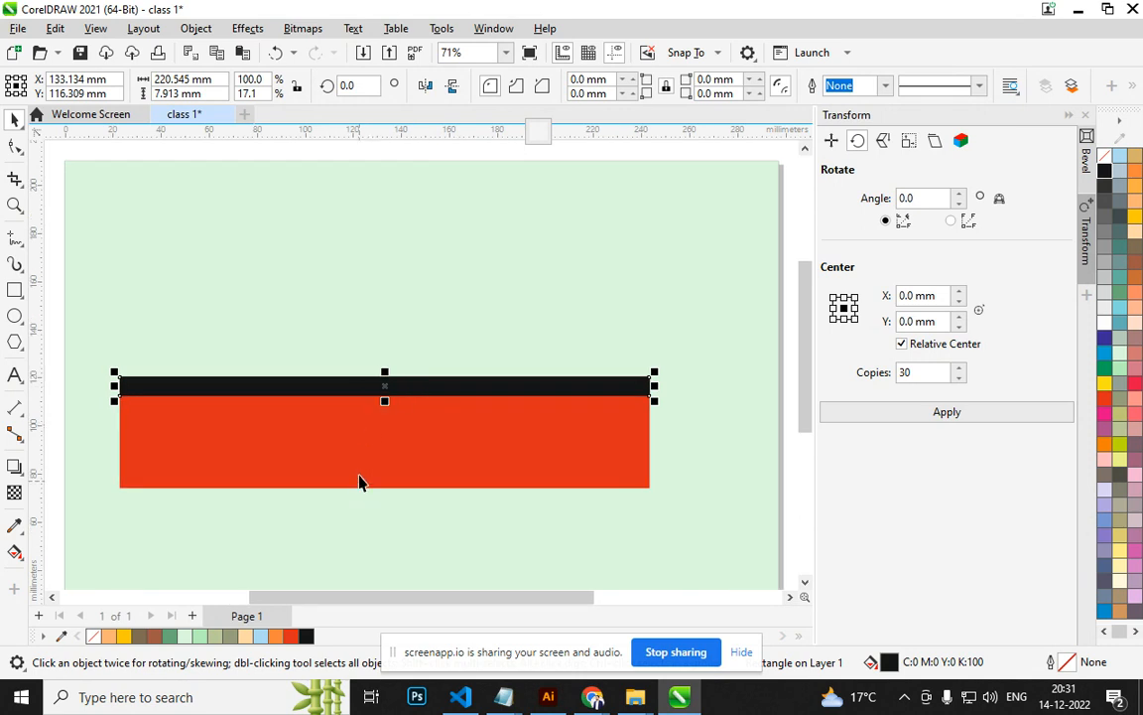
drag(365, 384, 374, 442)
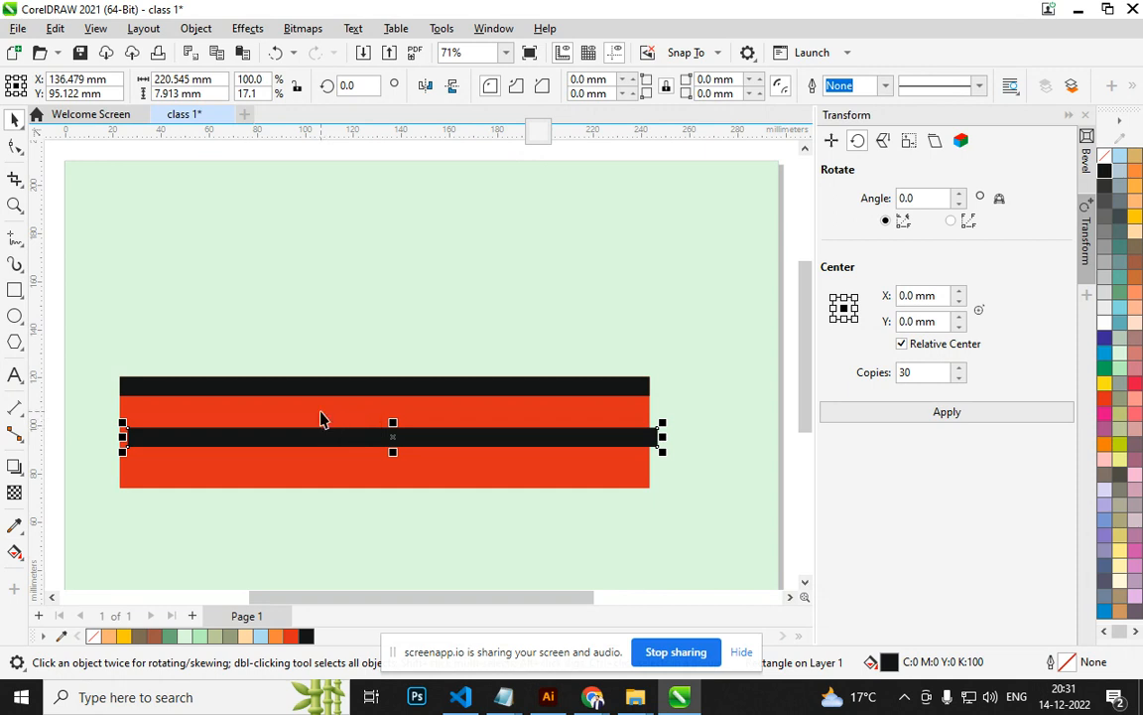
shift+click(336, 413)
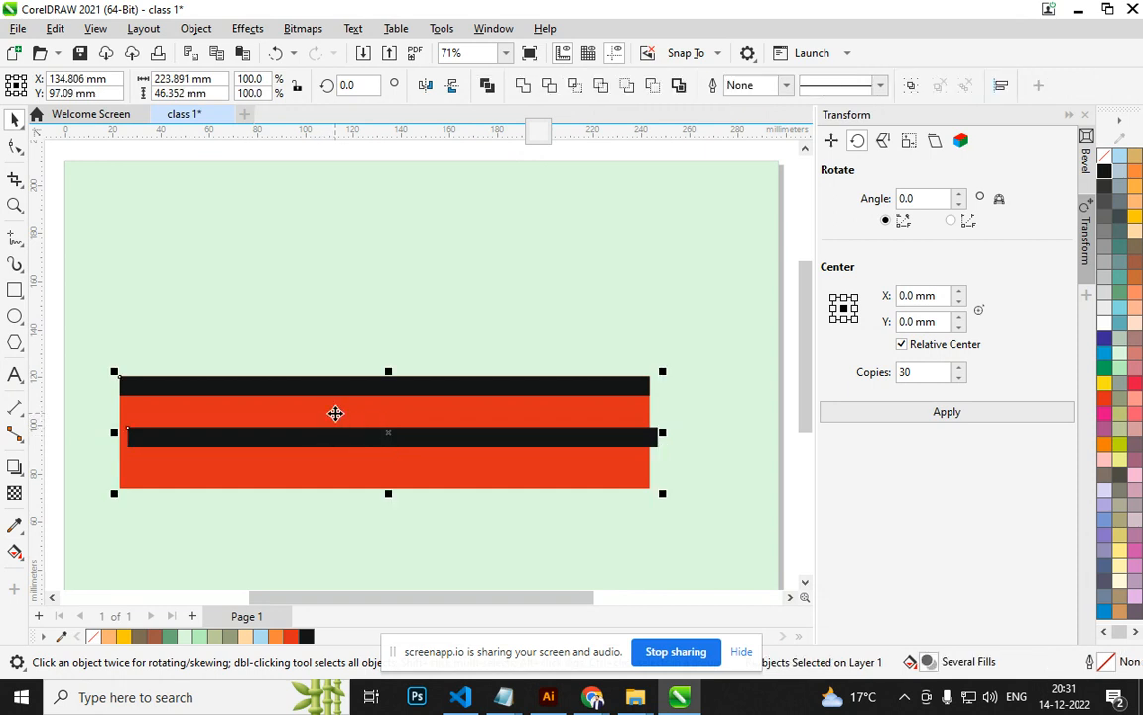
key(c)
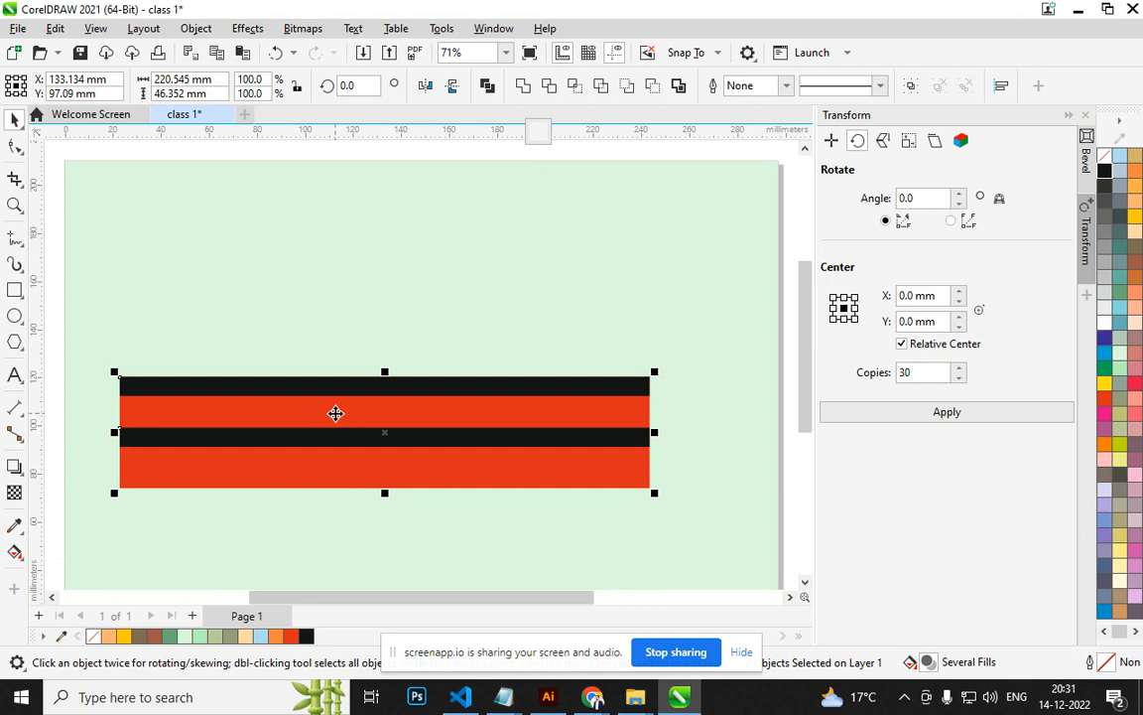
Align the lower black strip with the bottom edge of the red rectangle.
key(b)
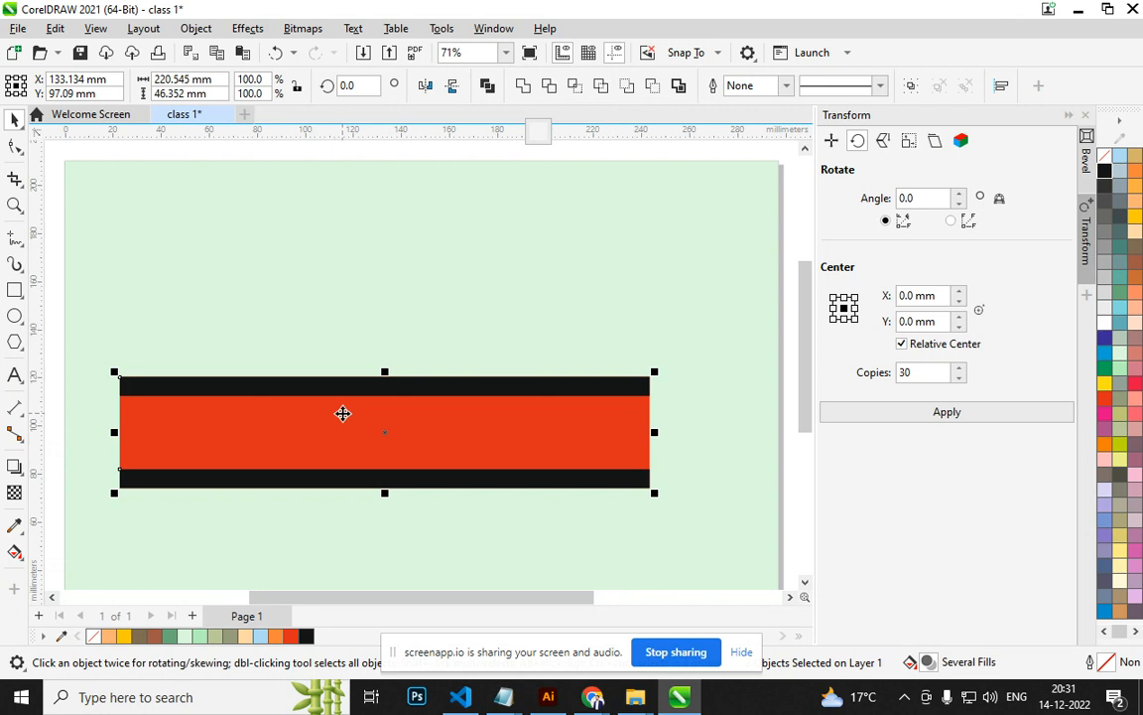
Switch to the Notepad notes and add the lines "p - page center" and "space bar - switch to selection tool".
mouse_move(521, 677)
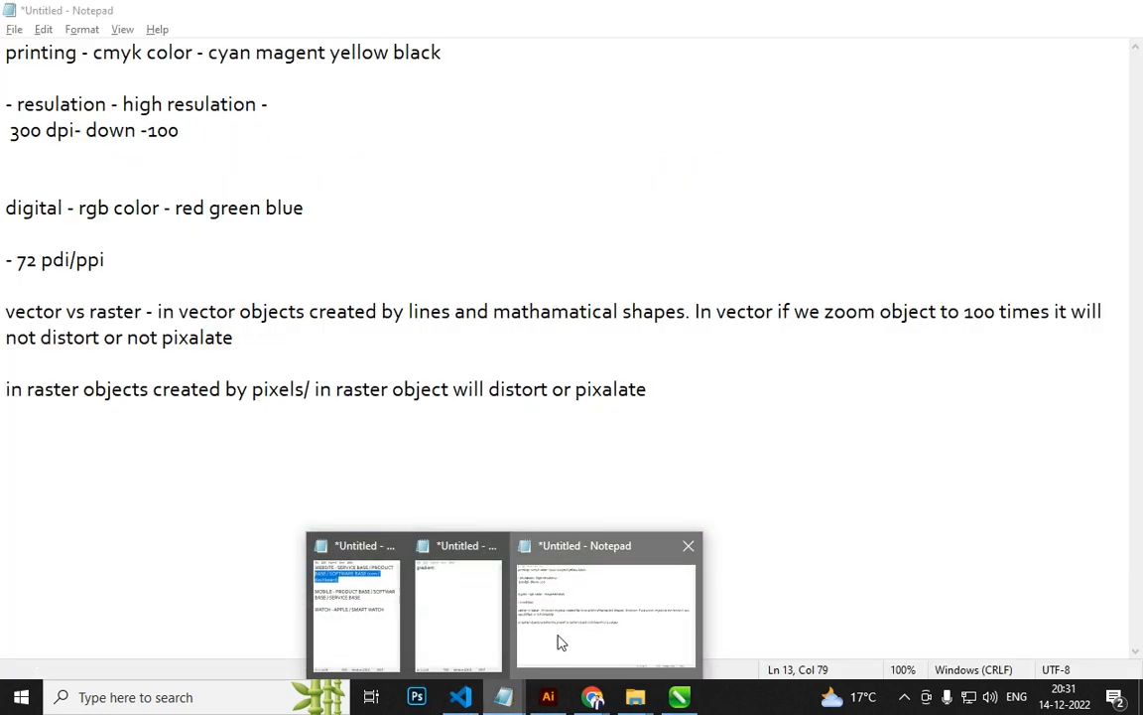
click(606, 615)
key(Return)
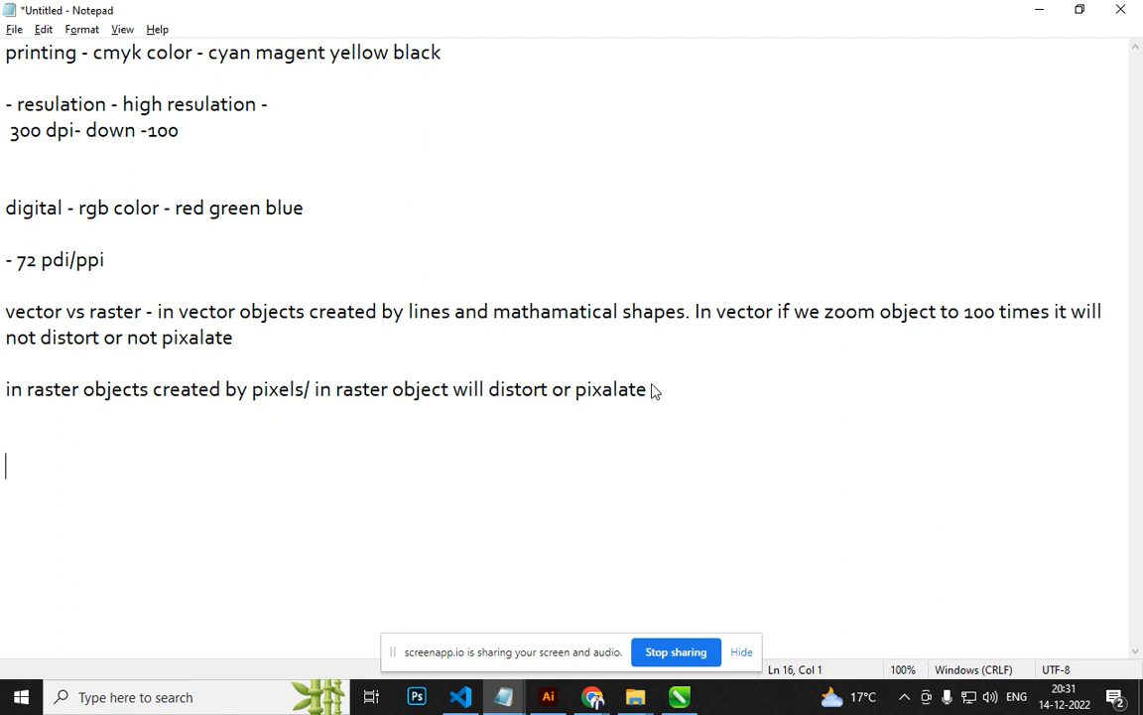
text(p - page c)
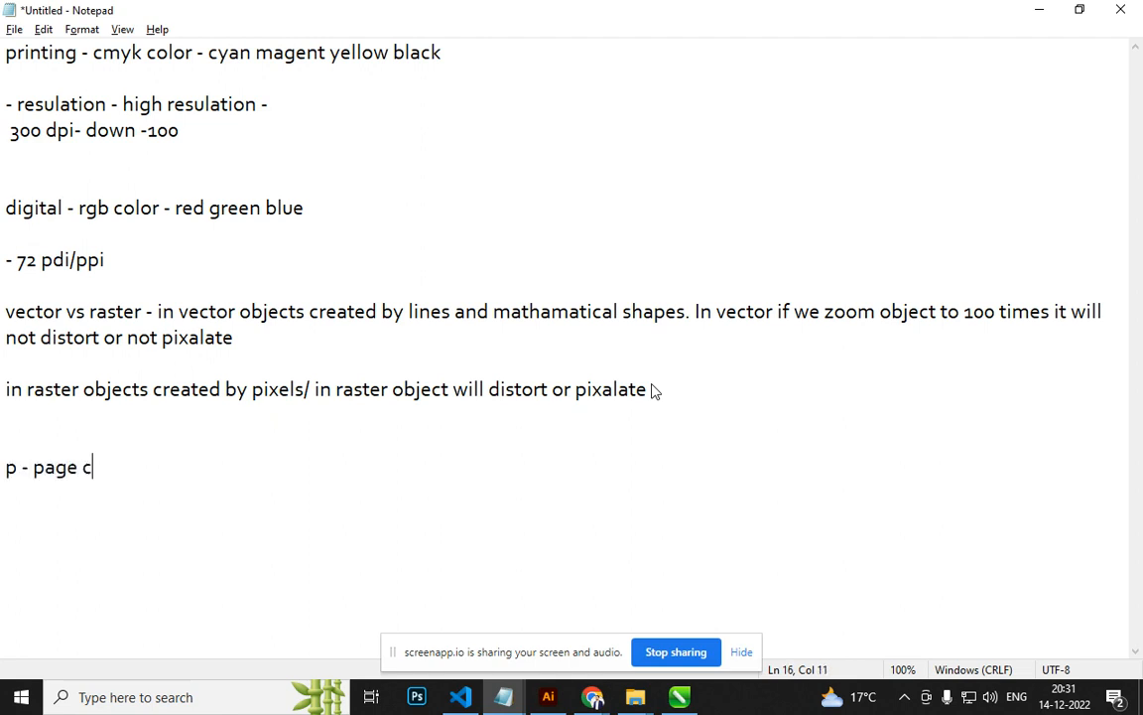
text(enter  space)
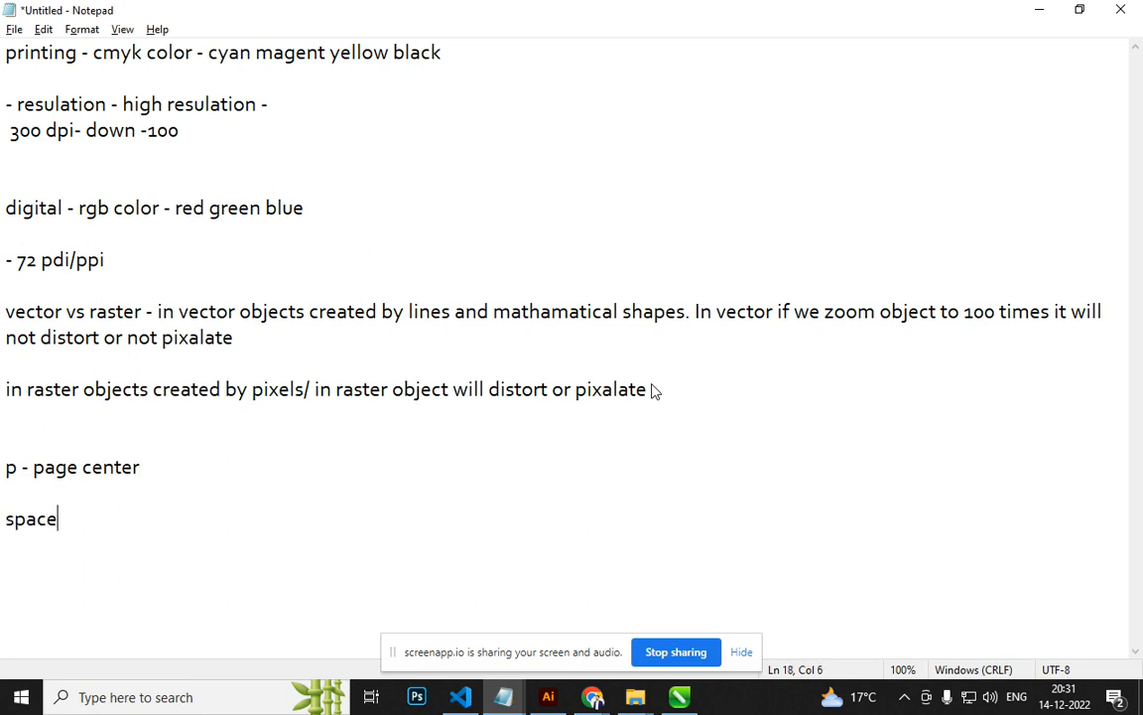
text( bar - sw)
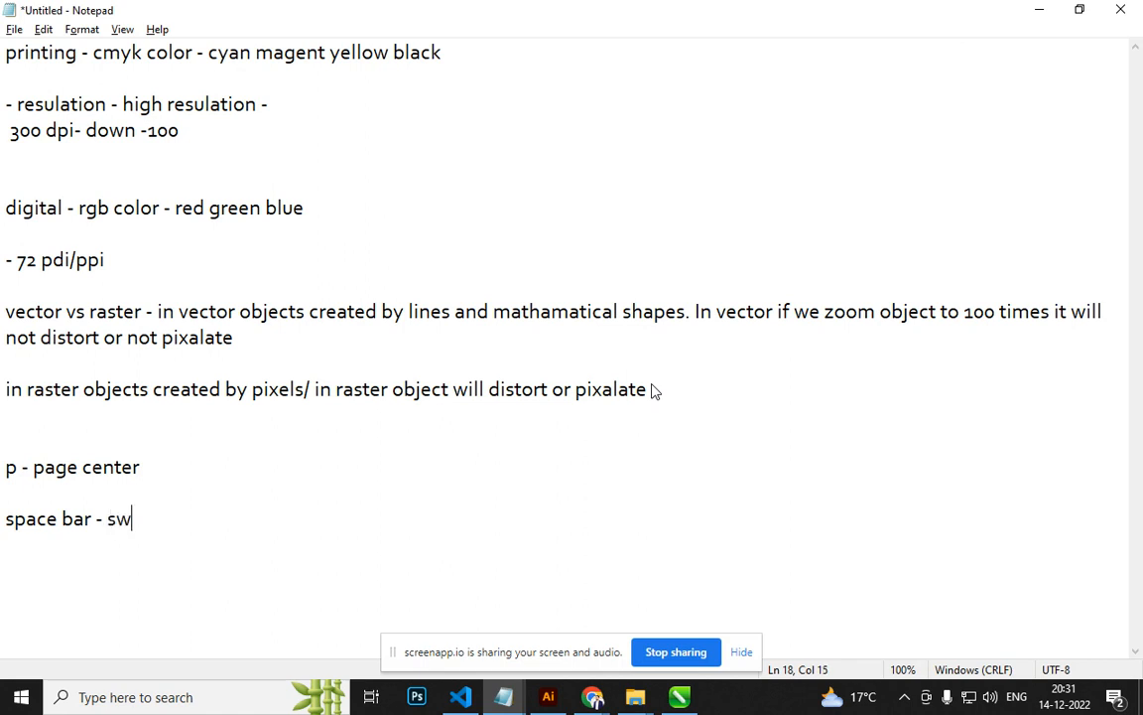
text(itch to selection tool)
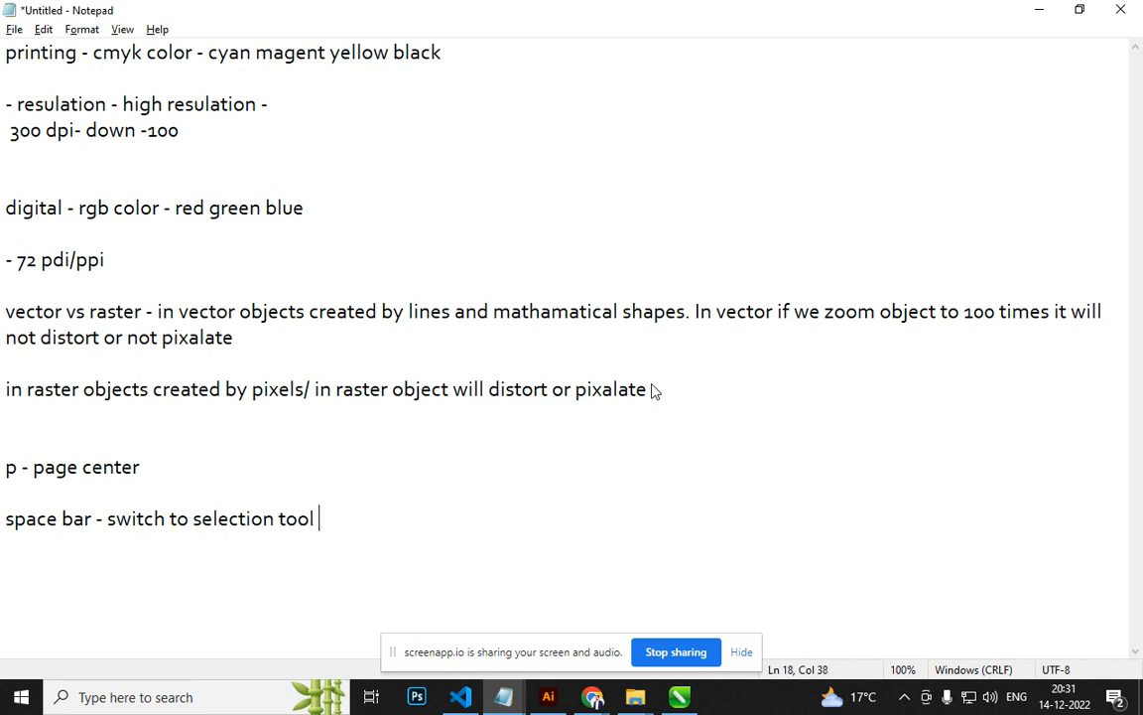
Return to CorelDRAW, select the upper black strip and toggle repeatedly between the Rectangle tool and the Pick tool.
key(alt+Tab)
click(178, 372)
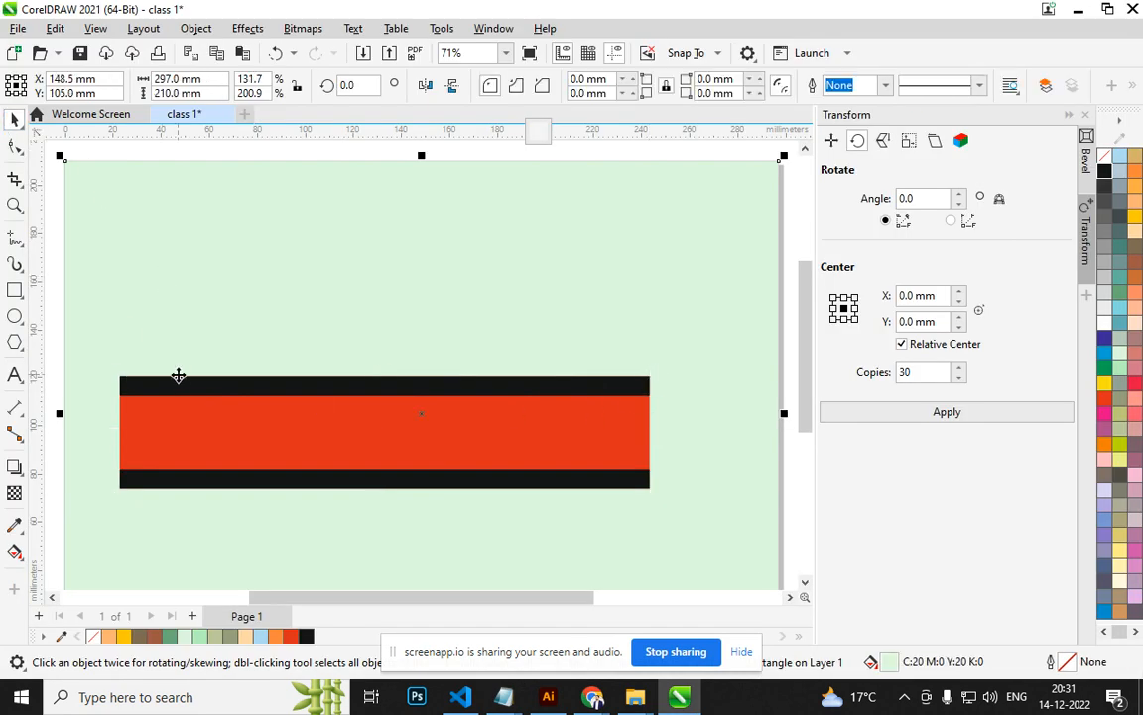
click(178, 385)
click(15, 290)
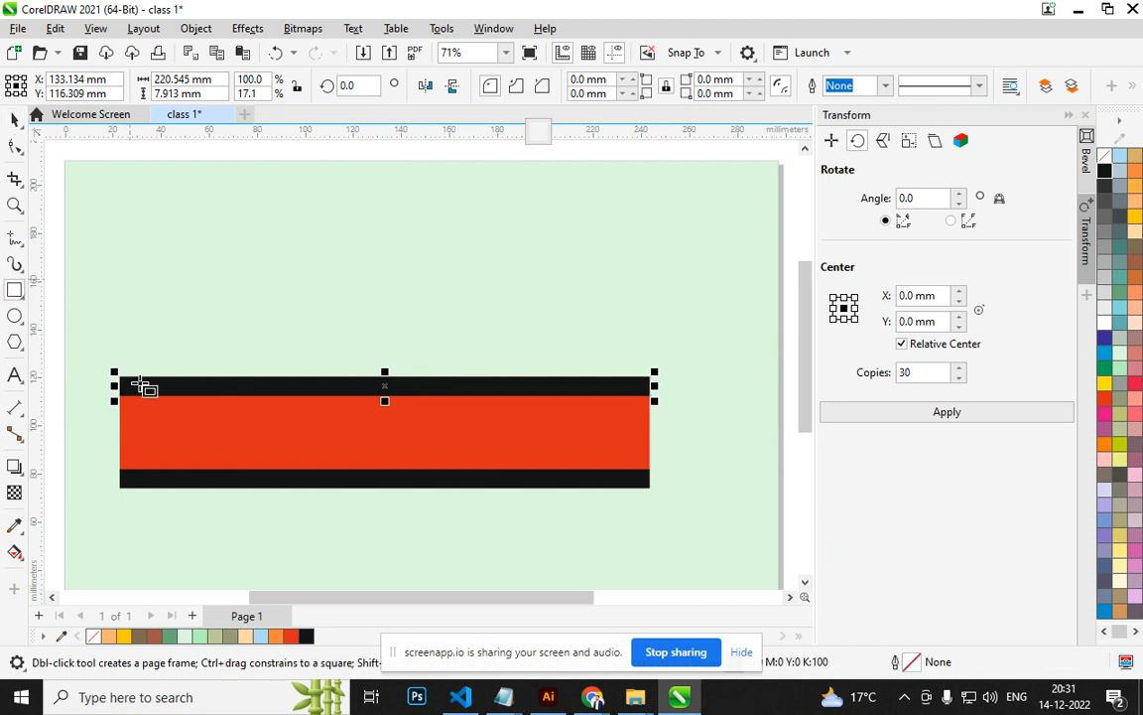
click(15, 121)
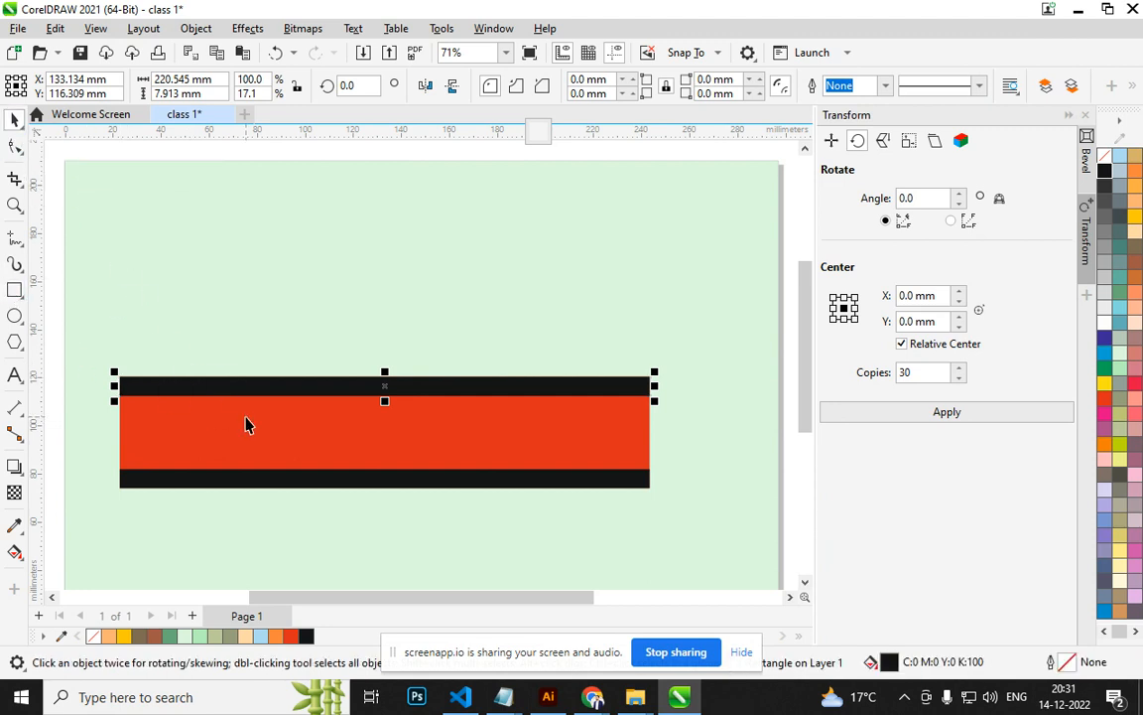
click(15, 290)
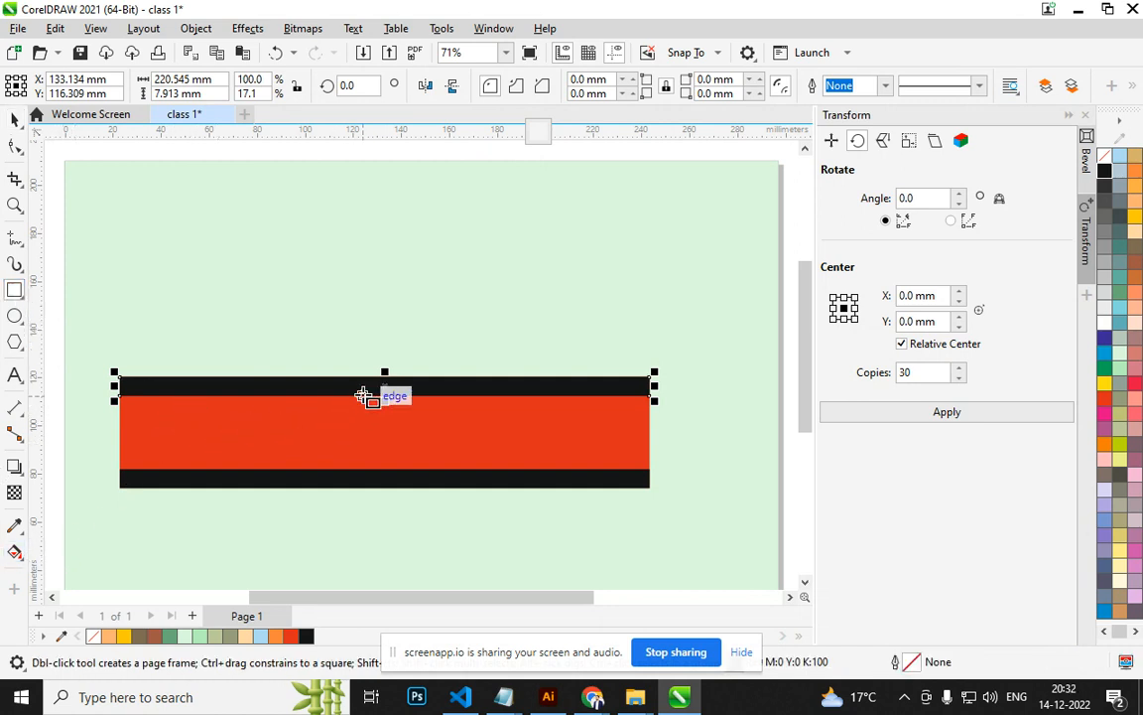
key(space)
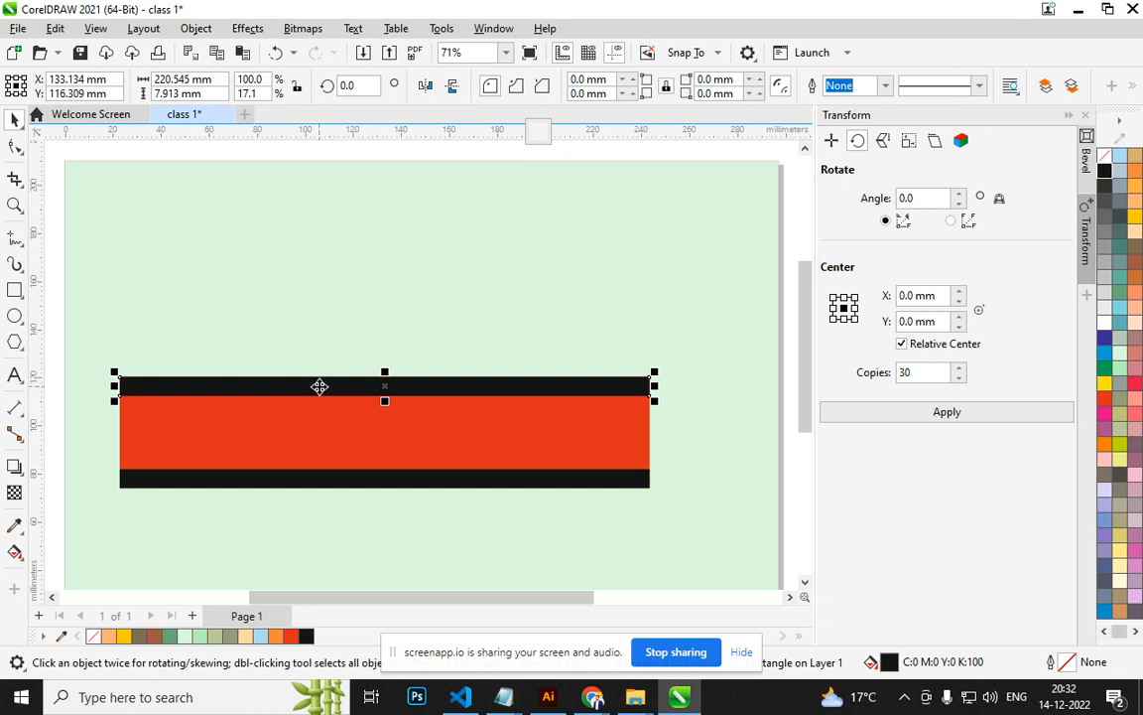
key(space)
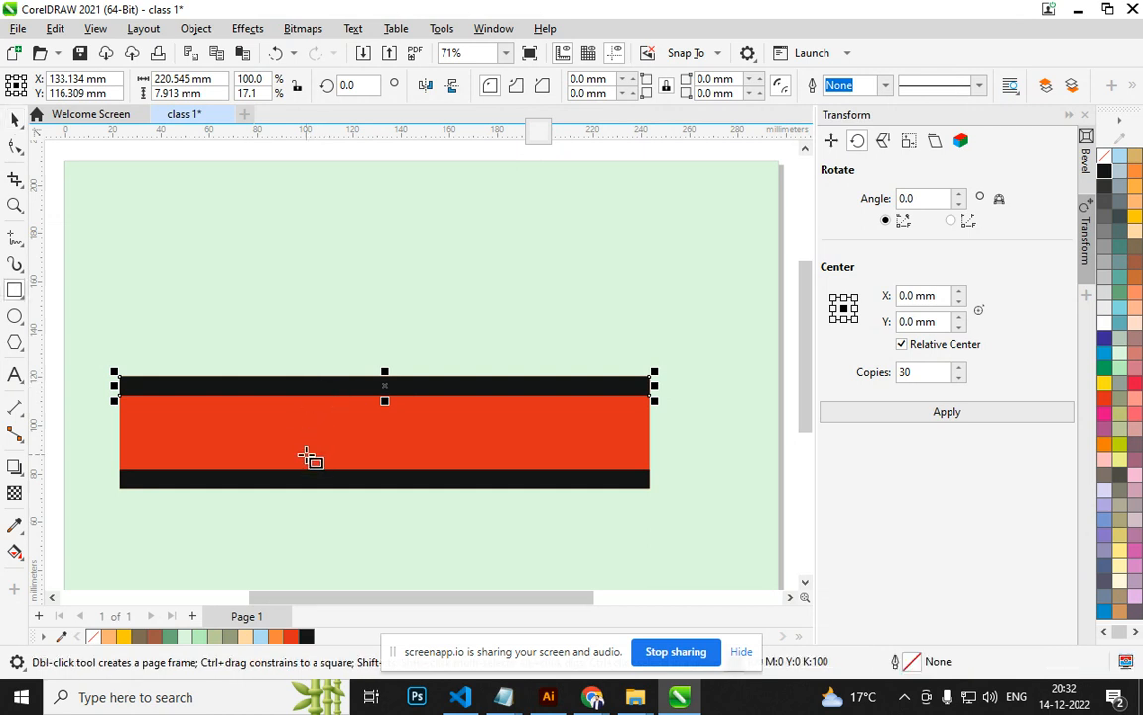
key(space)
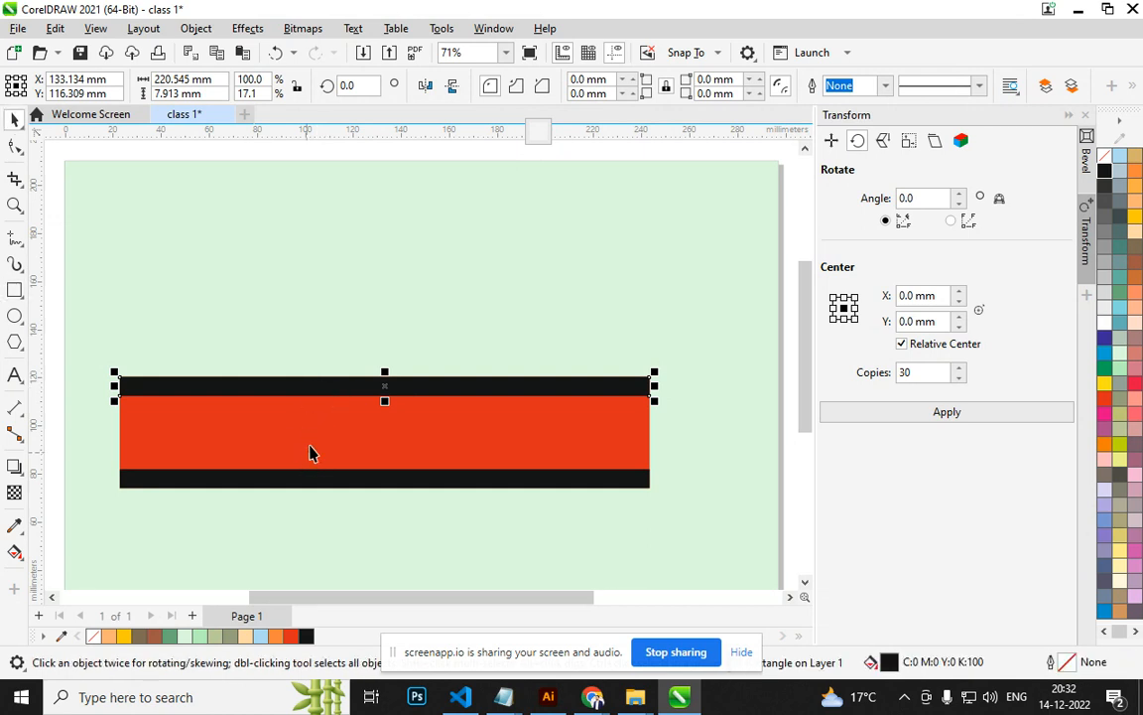
Sample the rectangle's red with the Color Eyedropper, toggle between it and the Pick tool, and end on the Pick tool.
click(15, 524)
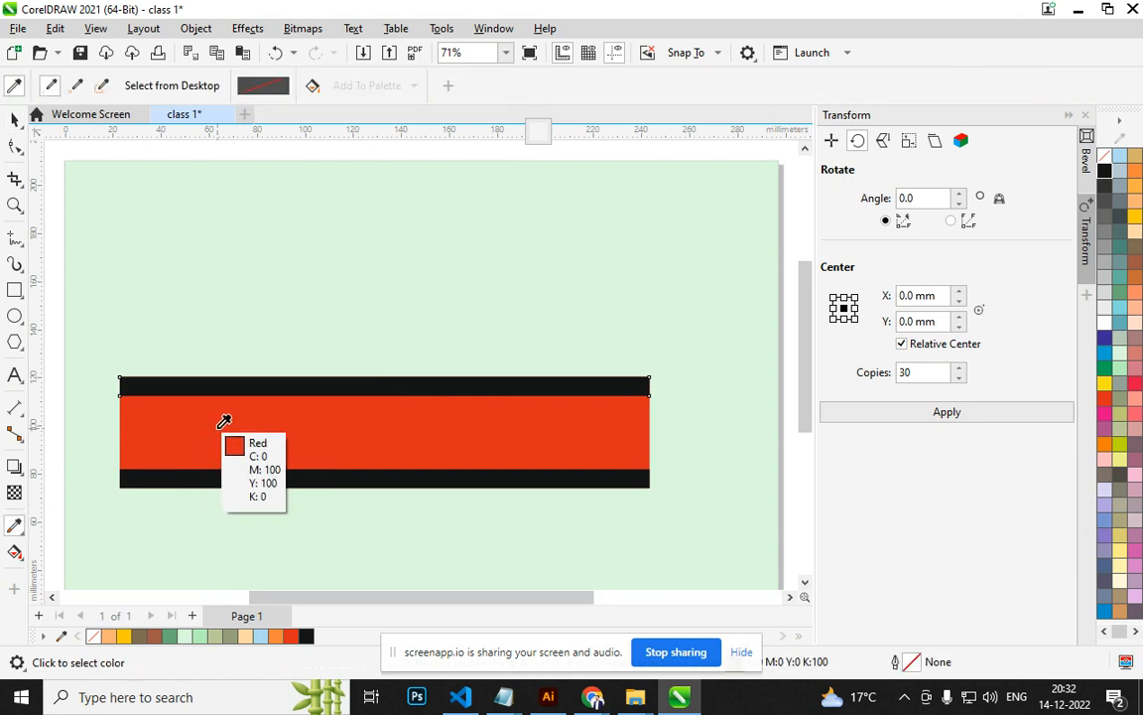
click(233, 422)
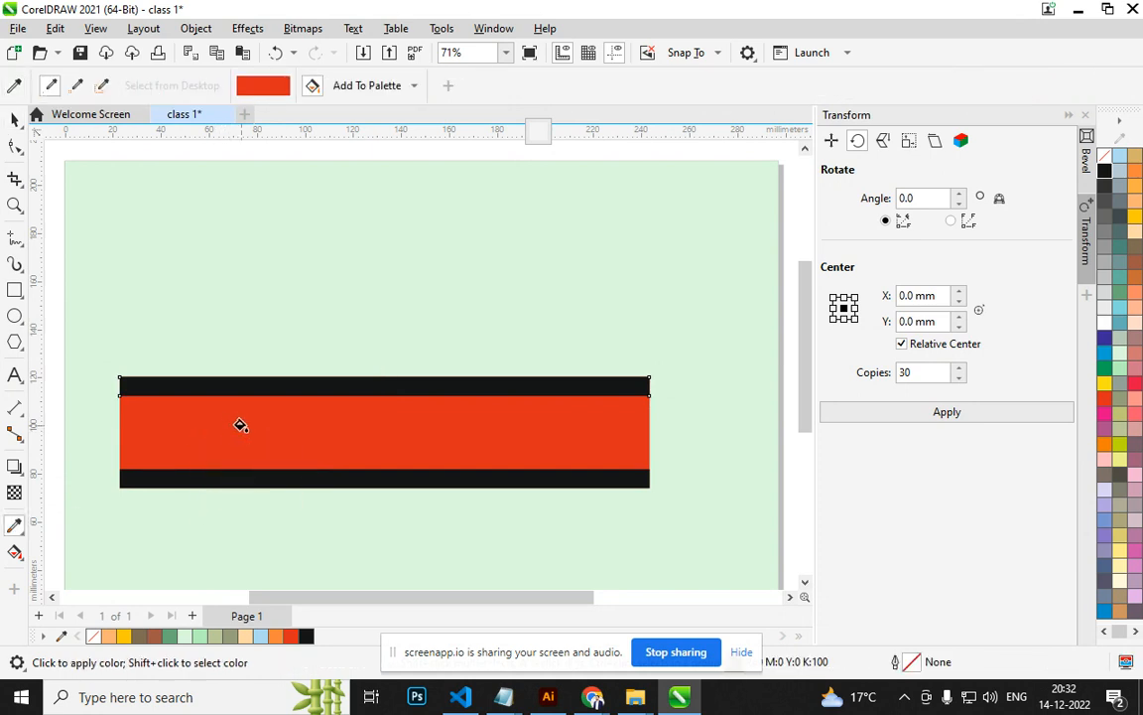
key(space)
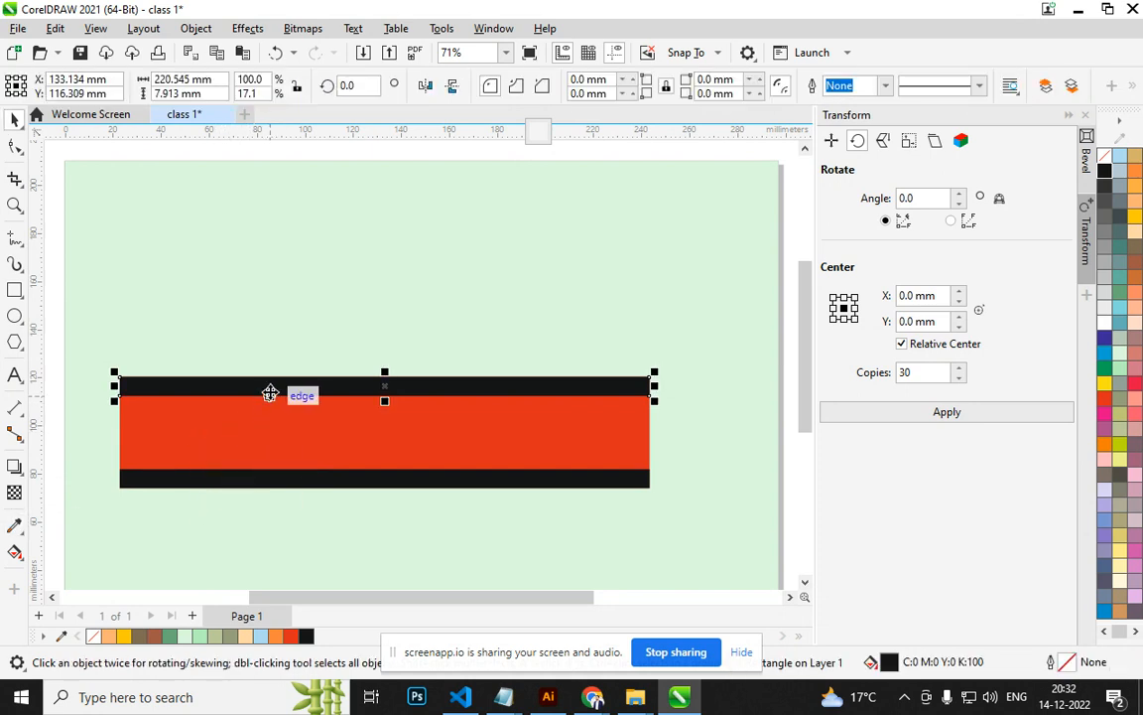
key(space)
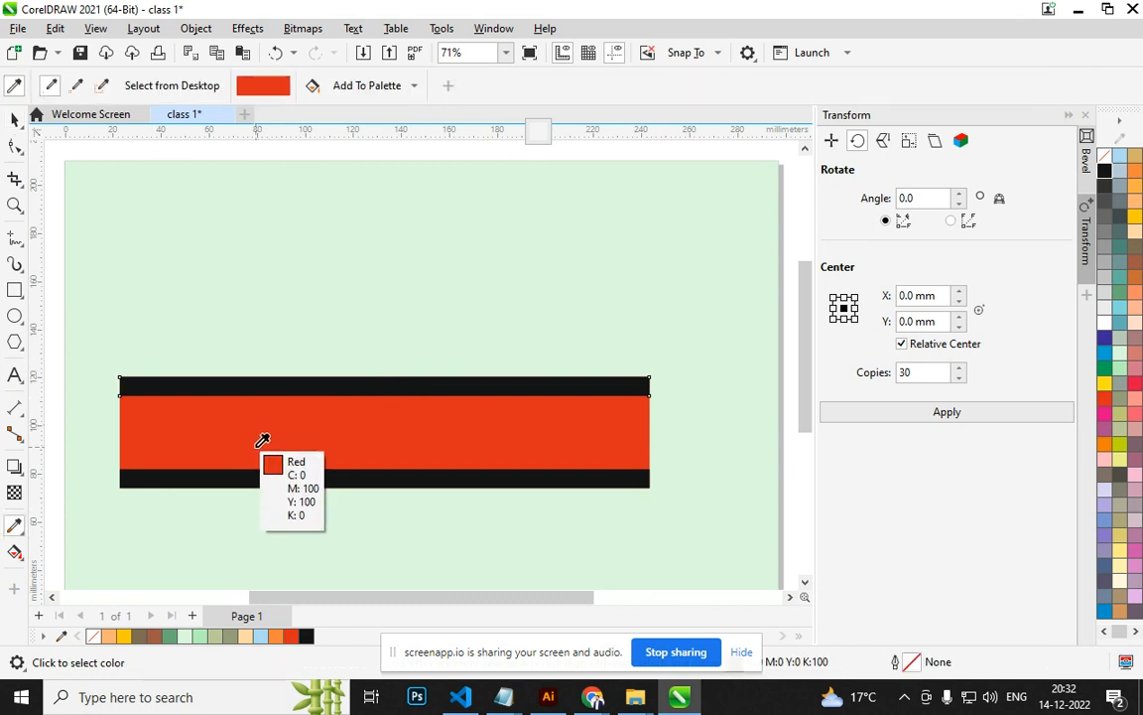
click(15, 119)
Align a black strip's centre horizontally with the red rectangle so it runs across the rectangle's middle.
click(224, 328)
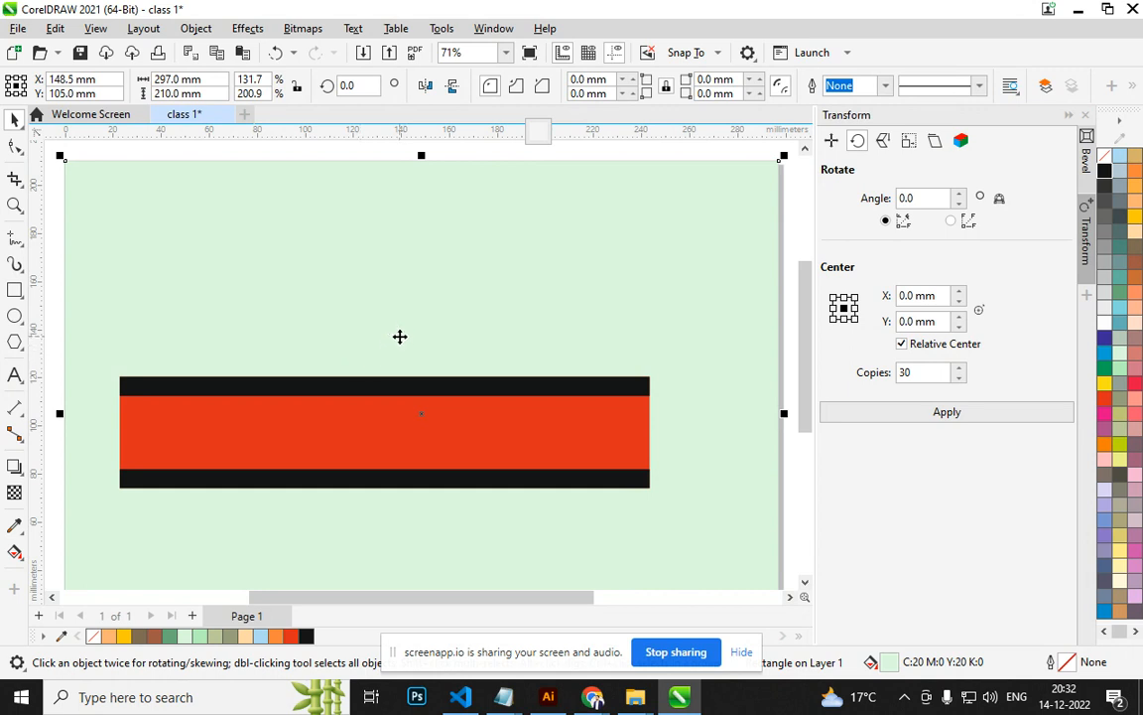
scroll(400, 336, down, 2)
scroll(400, 390, up, 2)
scroll(397, 390, down, 1)
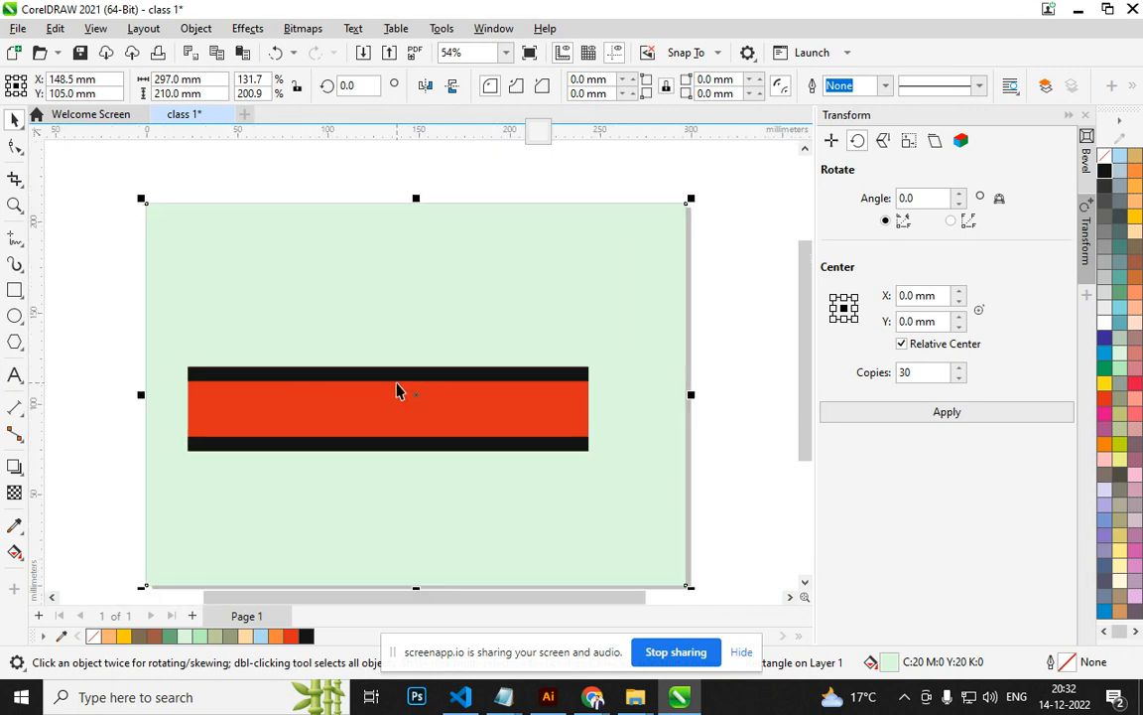
click(384, 171)
click(414, 380)
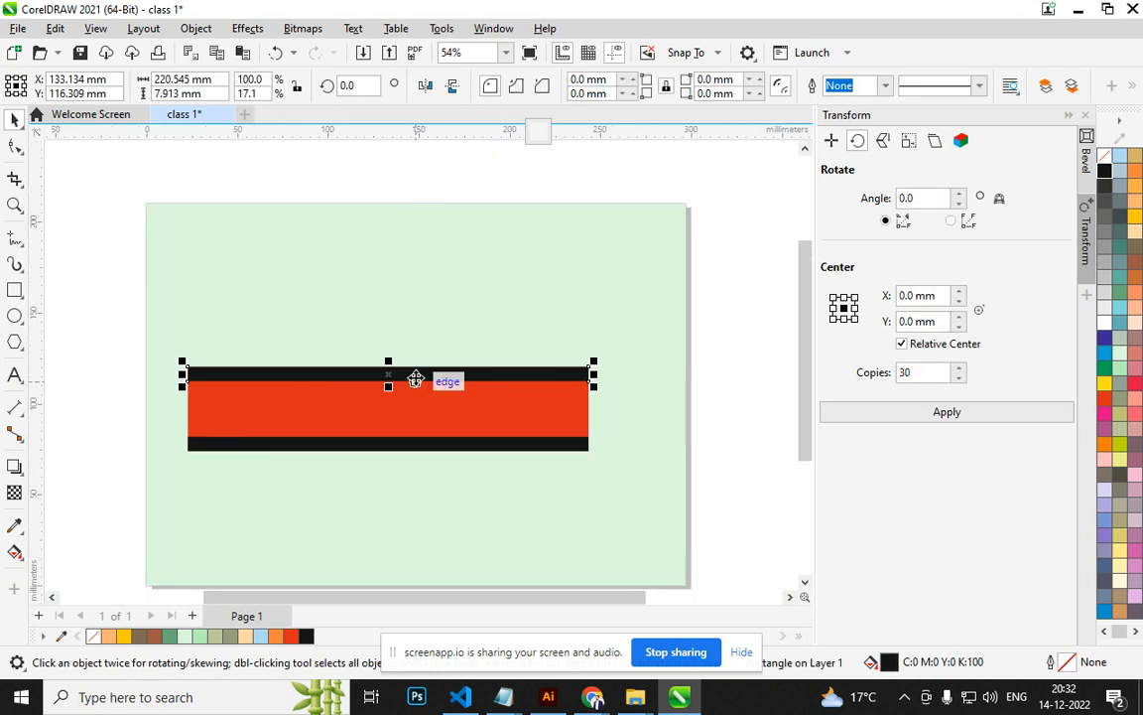
shift+click(438, 426)
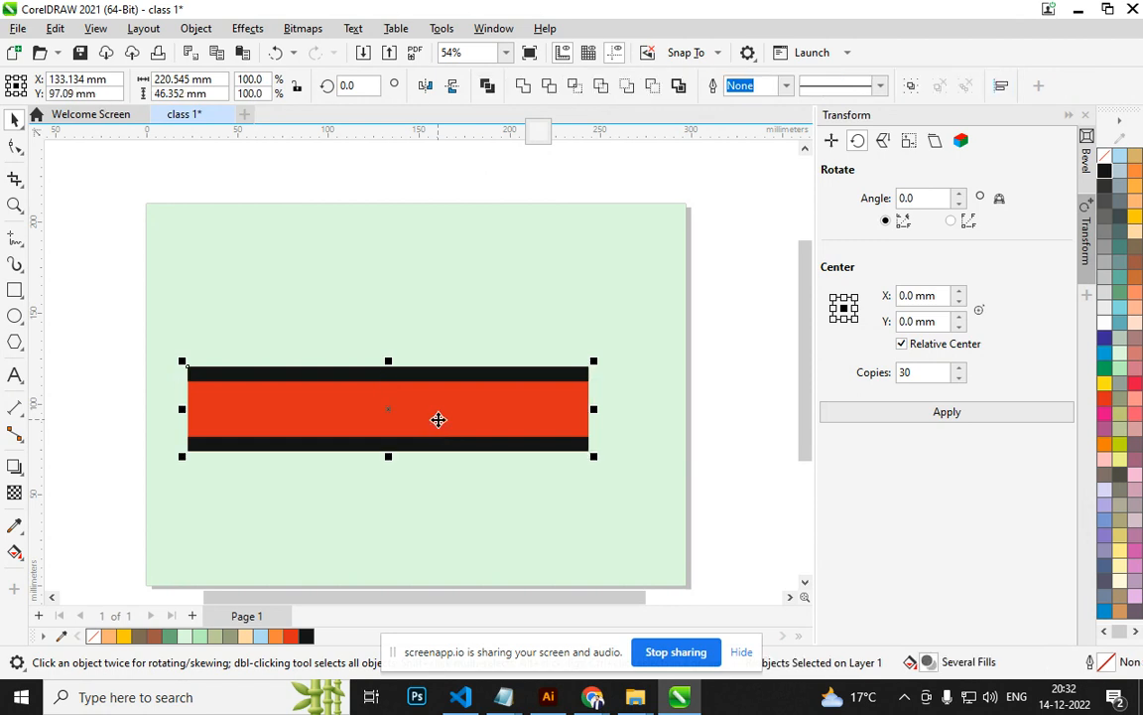
key(e)
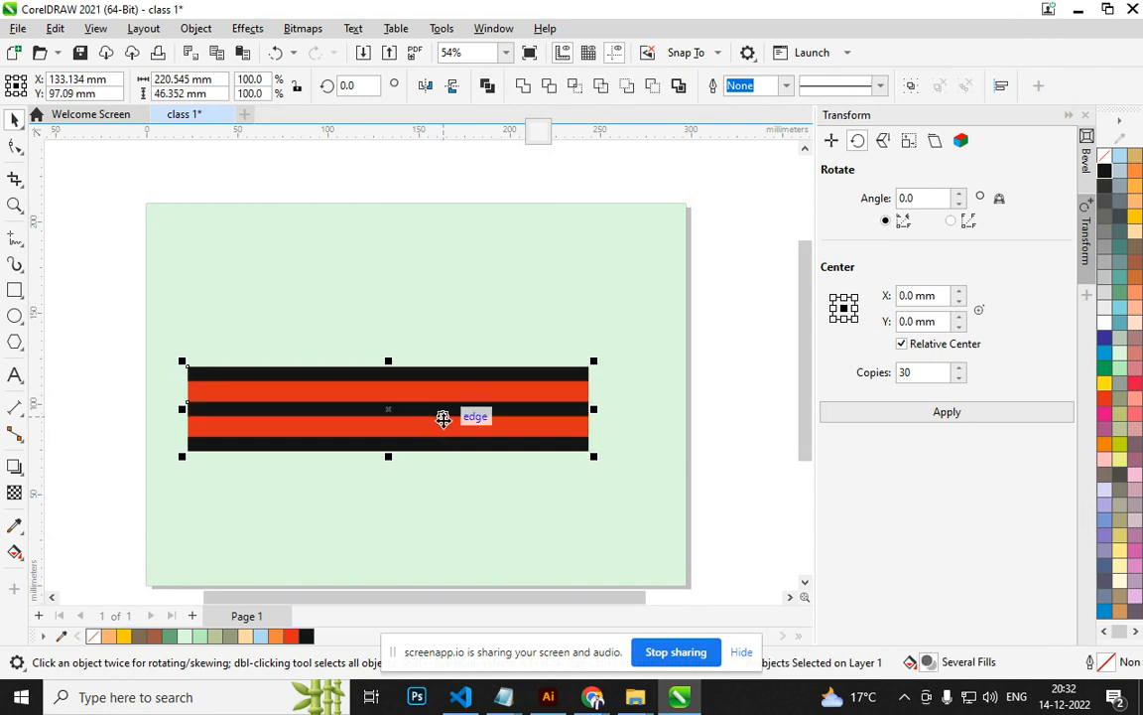
Switch to Notepad and add the lines "c - h center", "l - left", "r - right" and "b - bottom" below the existing notes.
key(alt+Tab)
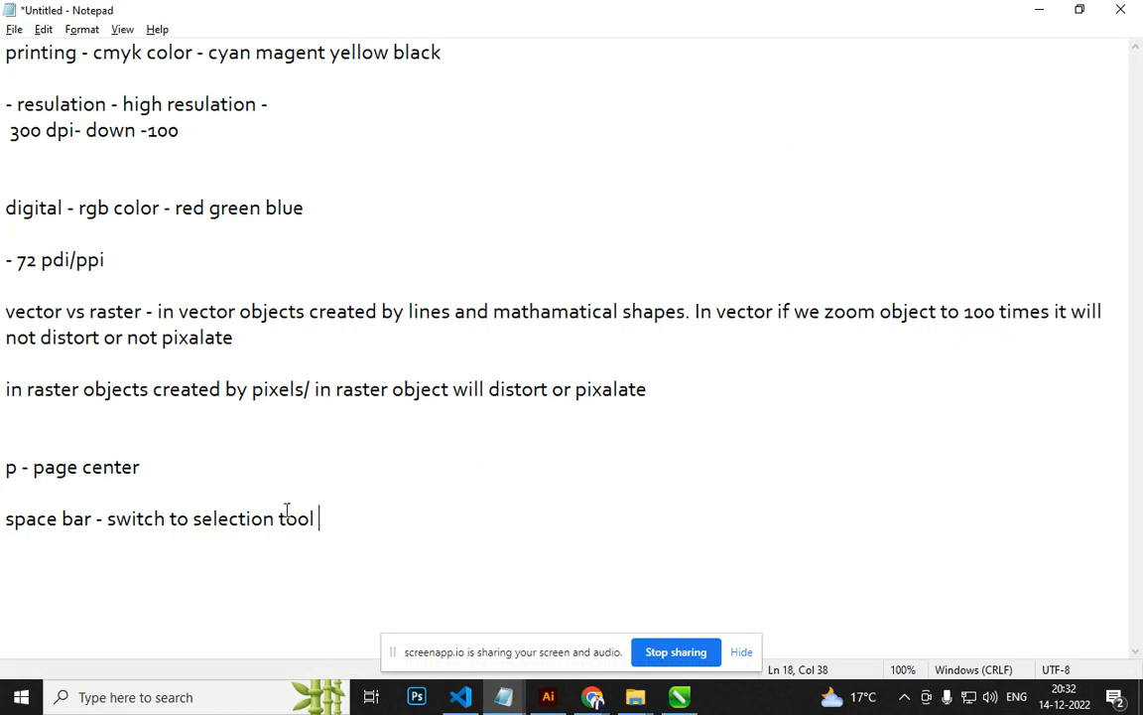
key(Return)
key(Return)
text(c - h center)
key(Return)
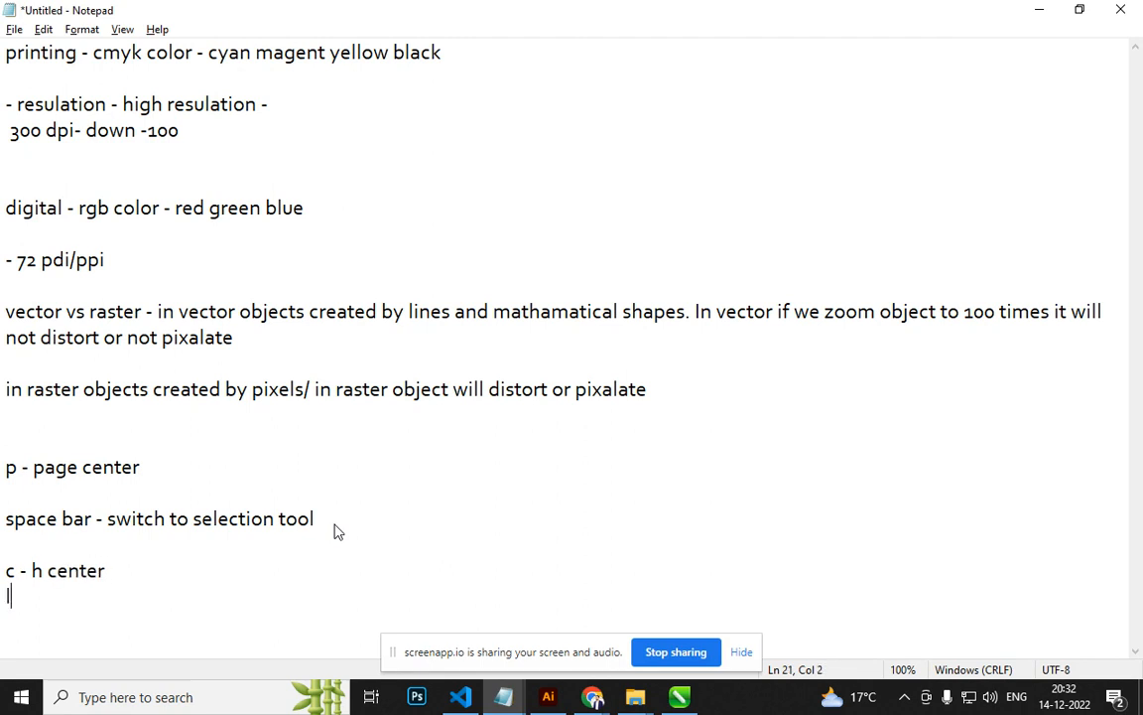
text(l - left)
key(Return)
text(r - right)
key(Return)
text(b - bottom)
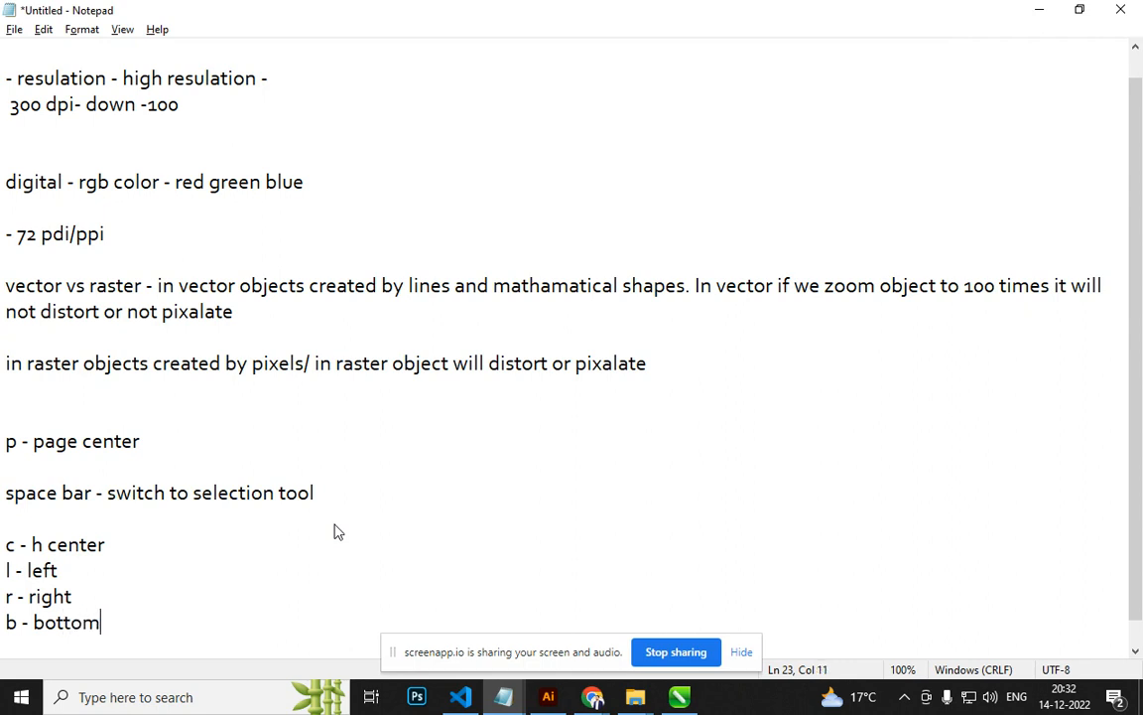
Complete the alignment shortcut list with the lines "e - v center" and "t- top".
key(Return)
text(e)
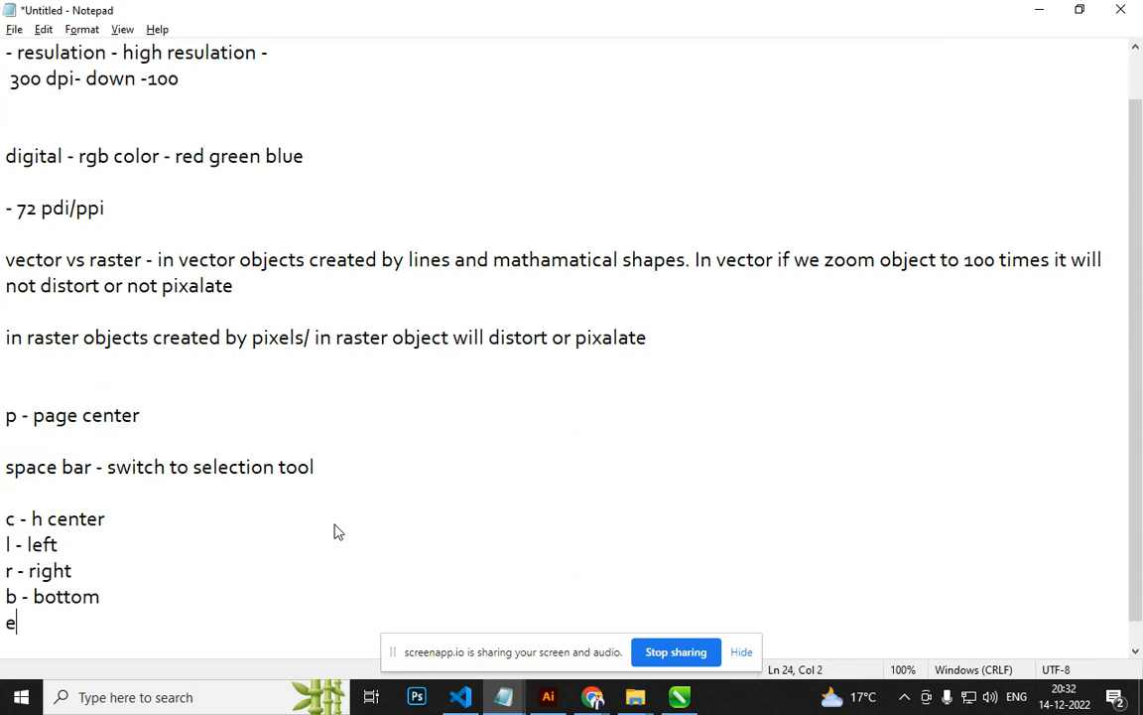
text( - v center)
key(Return)
key(Return)
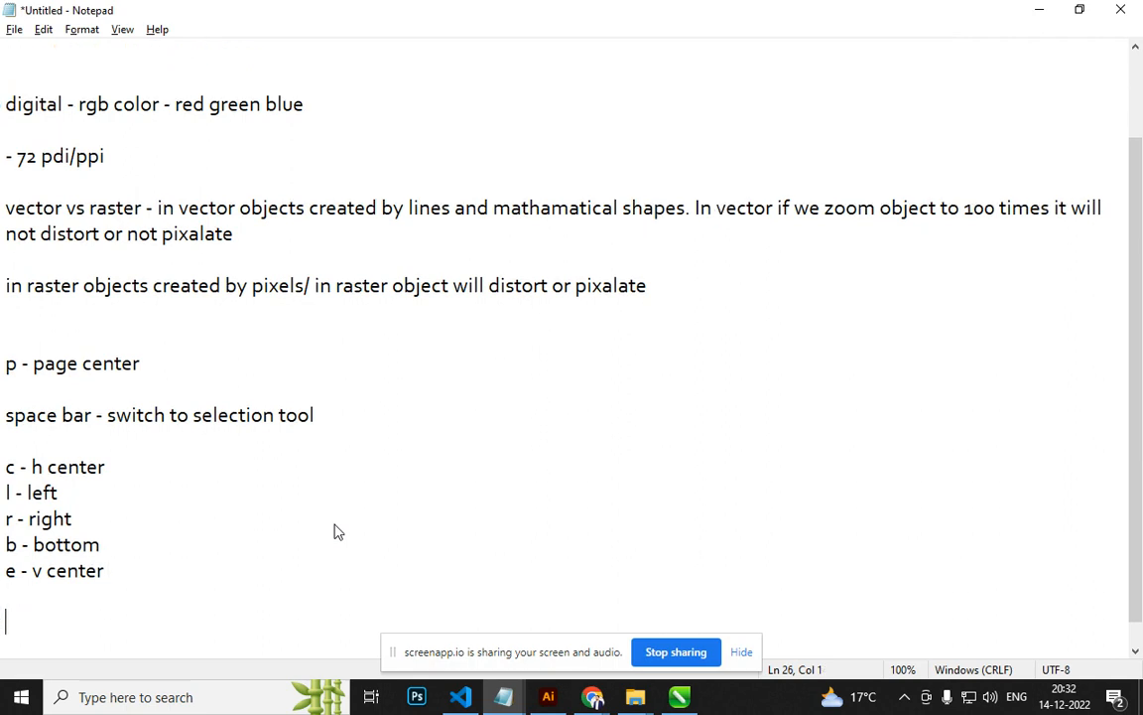
key(BackSpace)
text(t- top)
Return to CorelDRAW, add a mirrored copy of the red rectangle about 78 mm wide against its right edge, and fill it light pink.
key(alt+Tab)
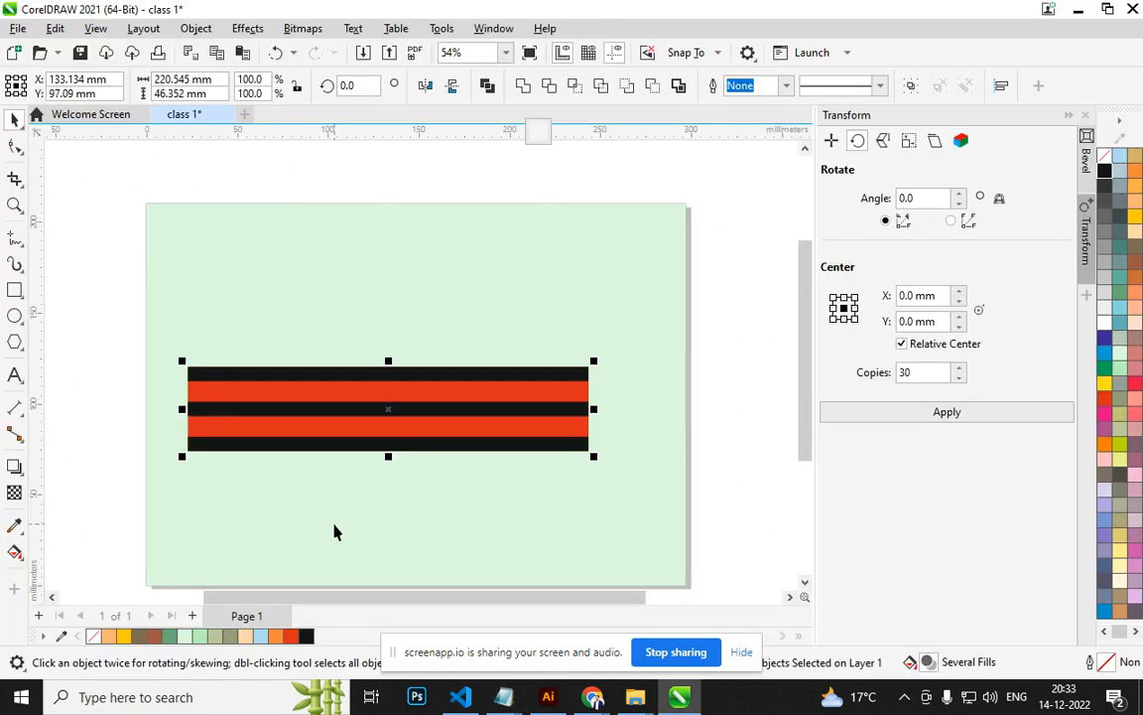
click(711, 474)
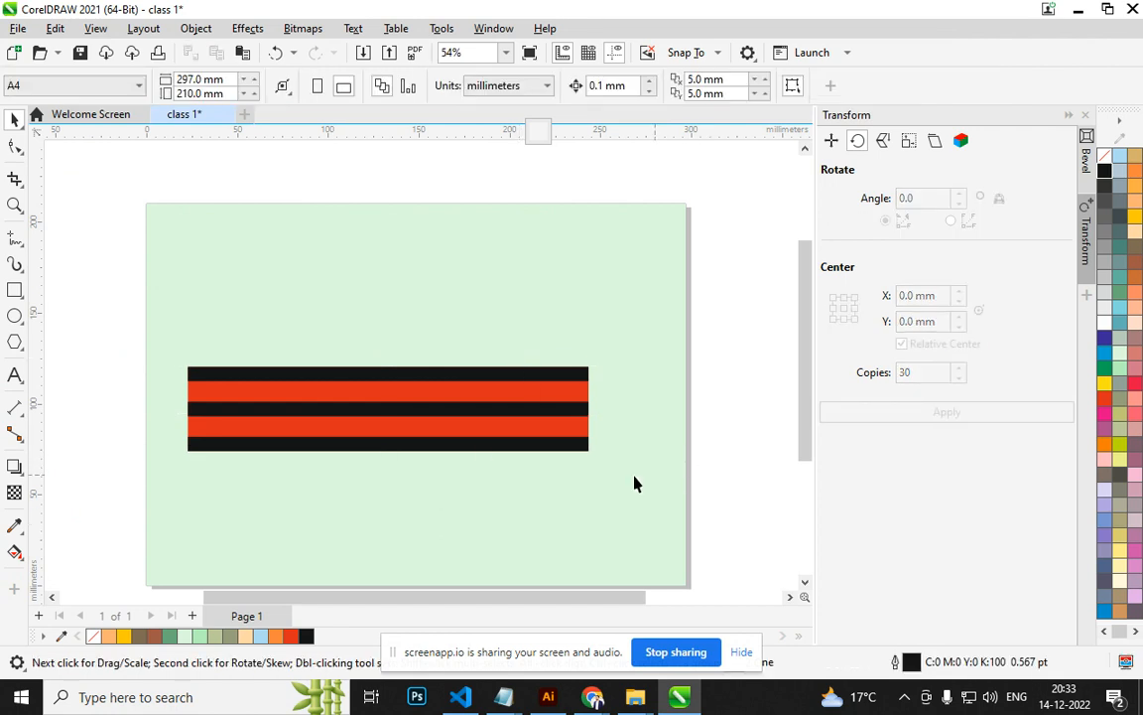
click(228, 432)
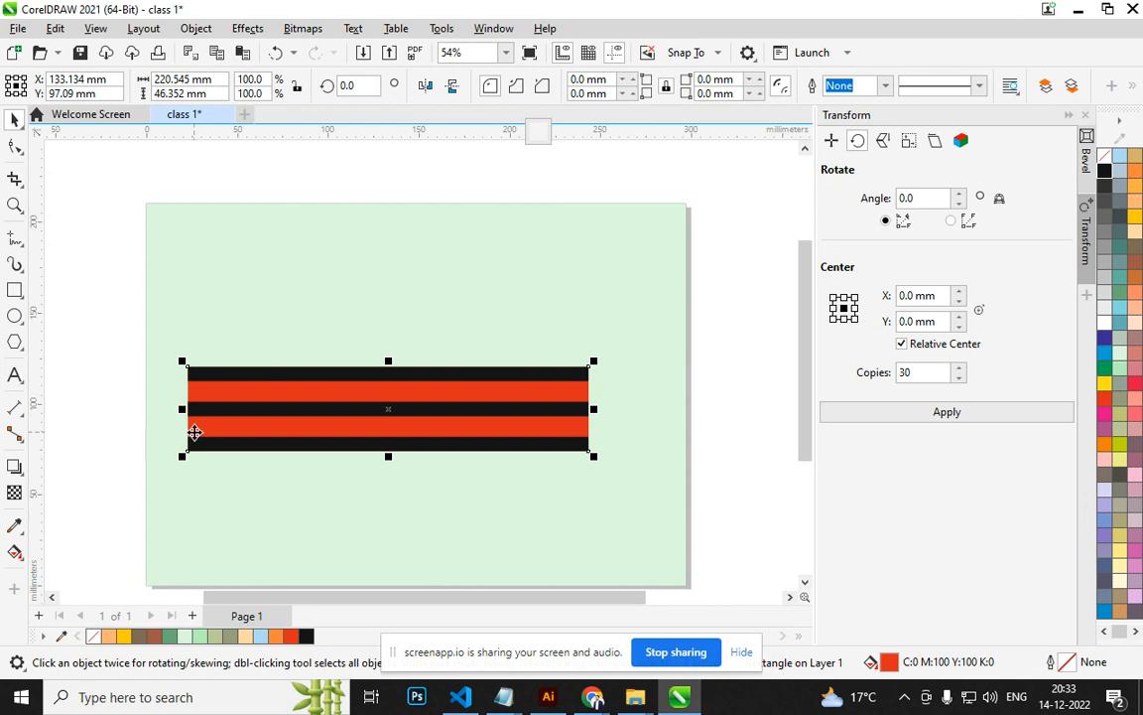
click(66, 424)
click(195, 428)
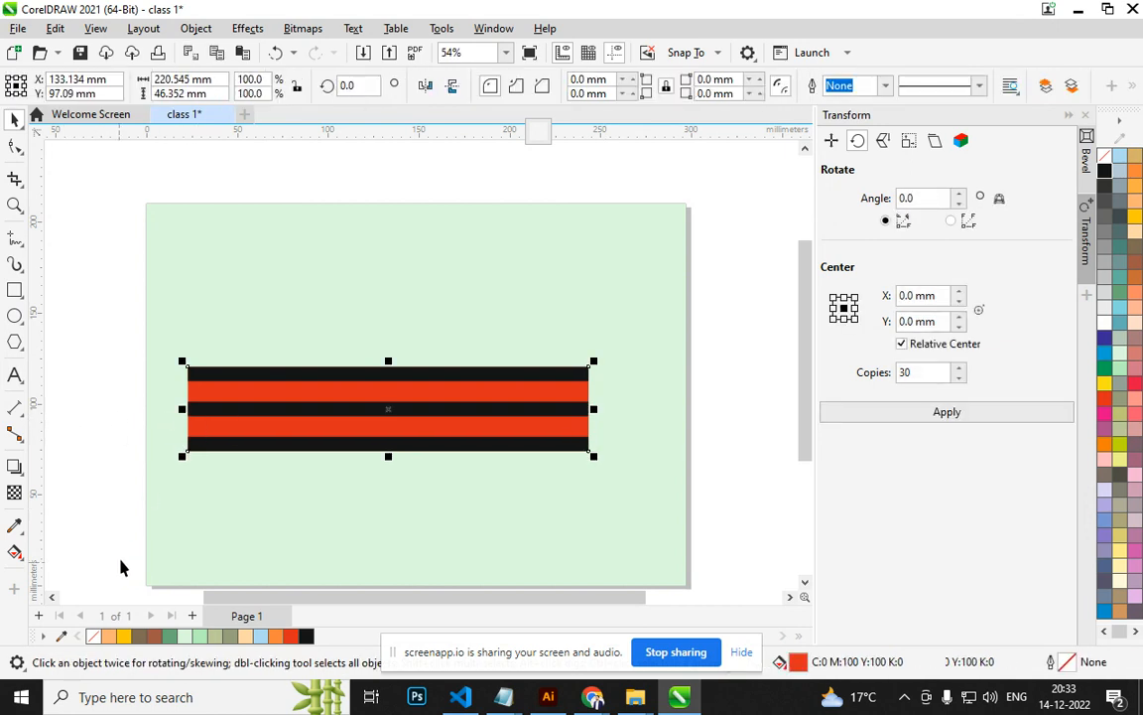
drag(185, 413, 732, 434)
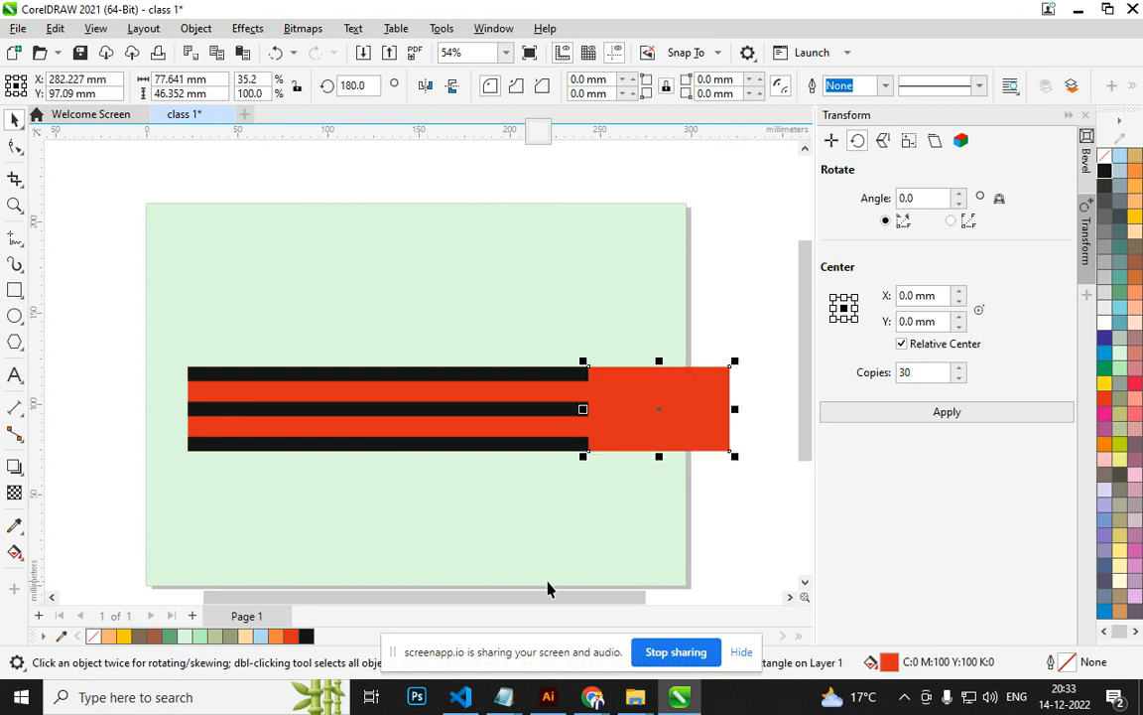
click(1103, 465)
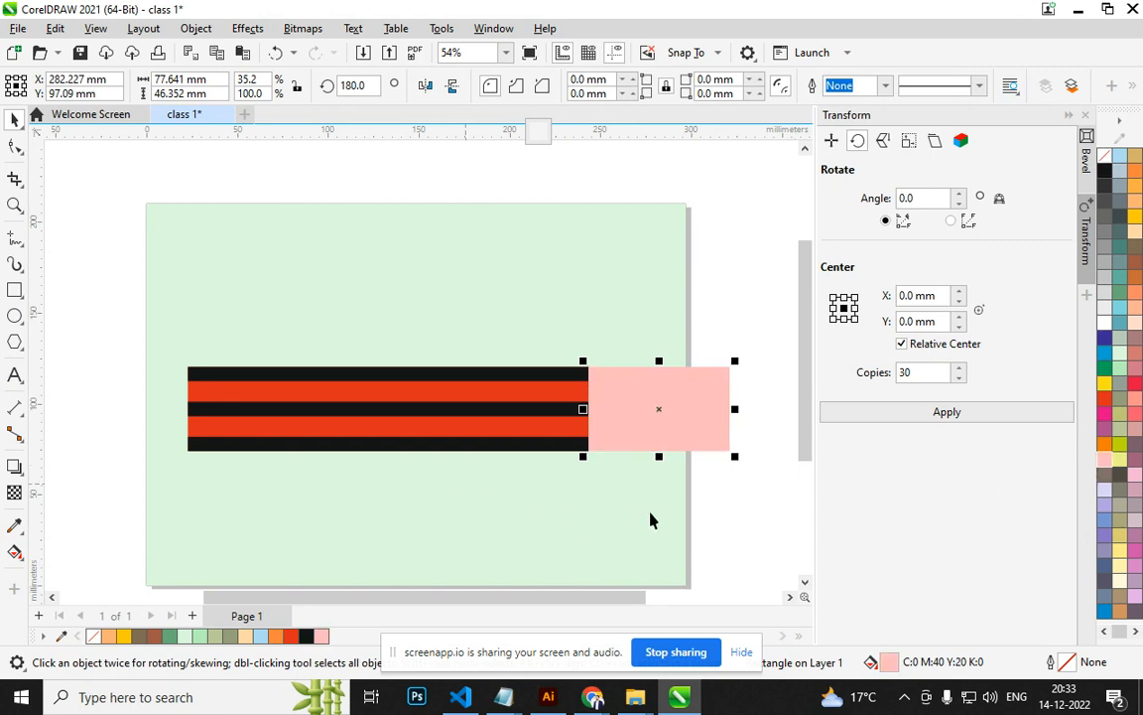
Select the striped rectangle together with the pink block and move them to about X 154, Y 102 mm.
drag(747, 487, 111, 330)
click(751, 510)
drag(757, 500, 111, 306)
drag(355, 410, 323, 402)
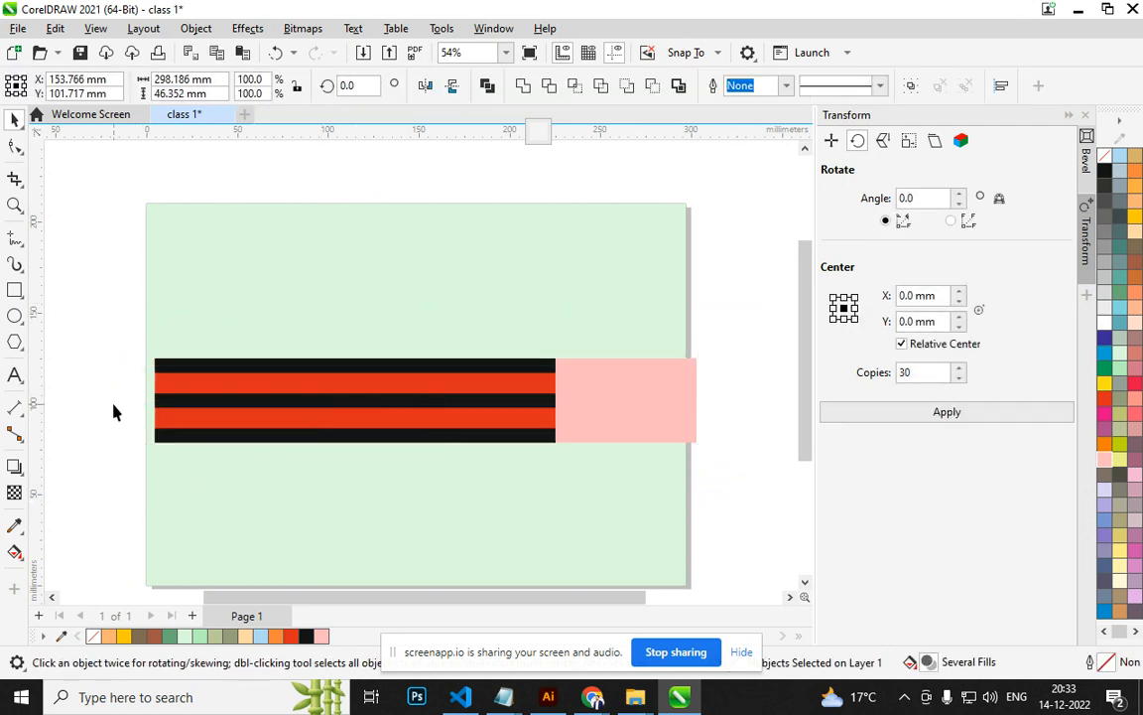
Try a light grey mirrored copy of the red rectangle about 12 mm wide beyond its left edge, and delete it.
click(112, 408)
click(536, 427)
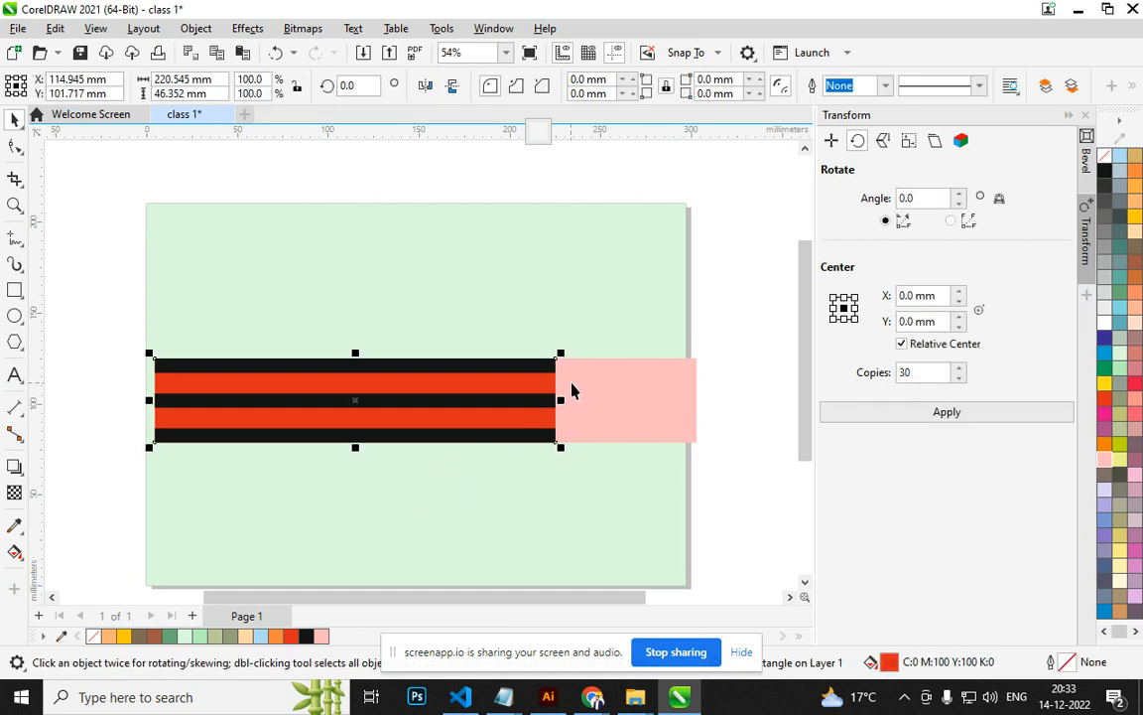
drag(562, 401, 140, 401)
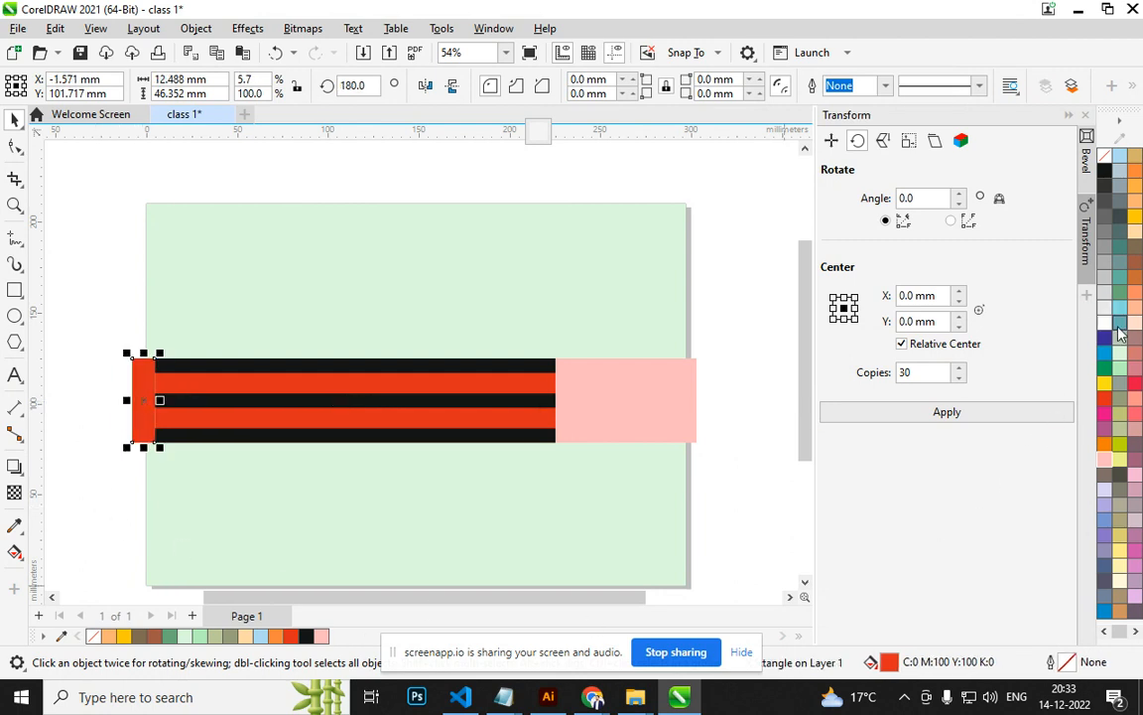
click(1106, 297)
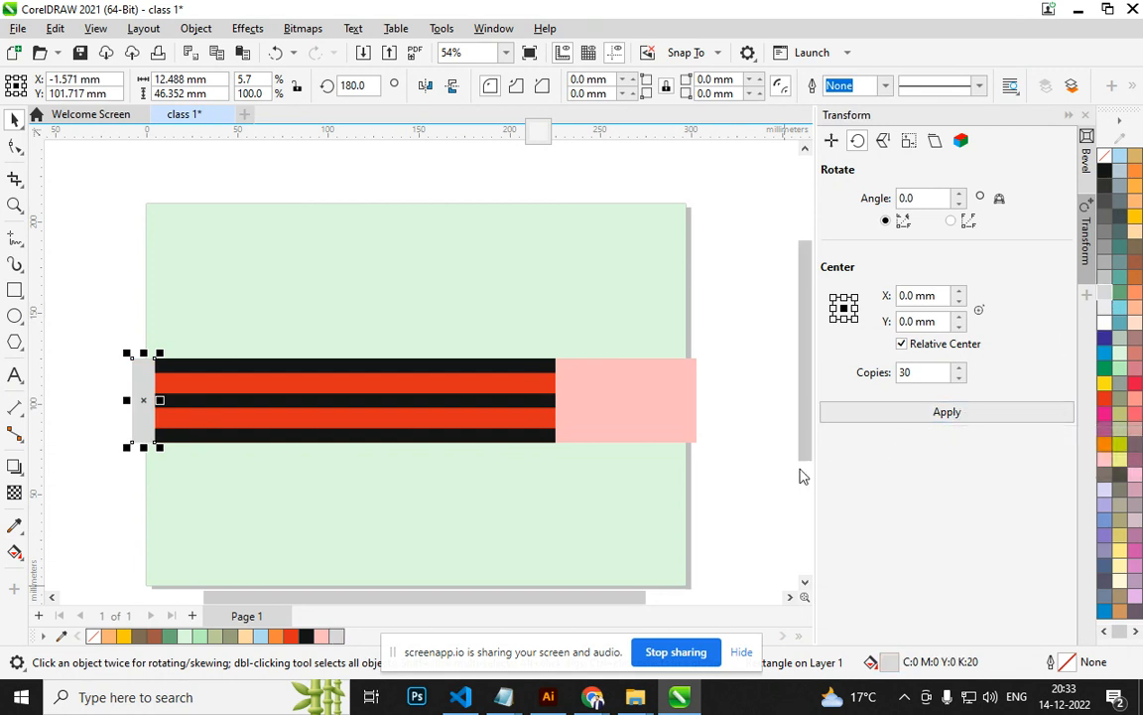
click(718, 501)
click(139, 389)
key(Delete)
Try a mirrored copy about 15 mm wide beyond the red rectangle's left edge, and an upward copy above the stripes.
click(376, 429)
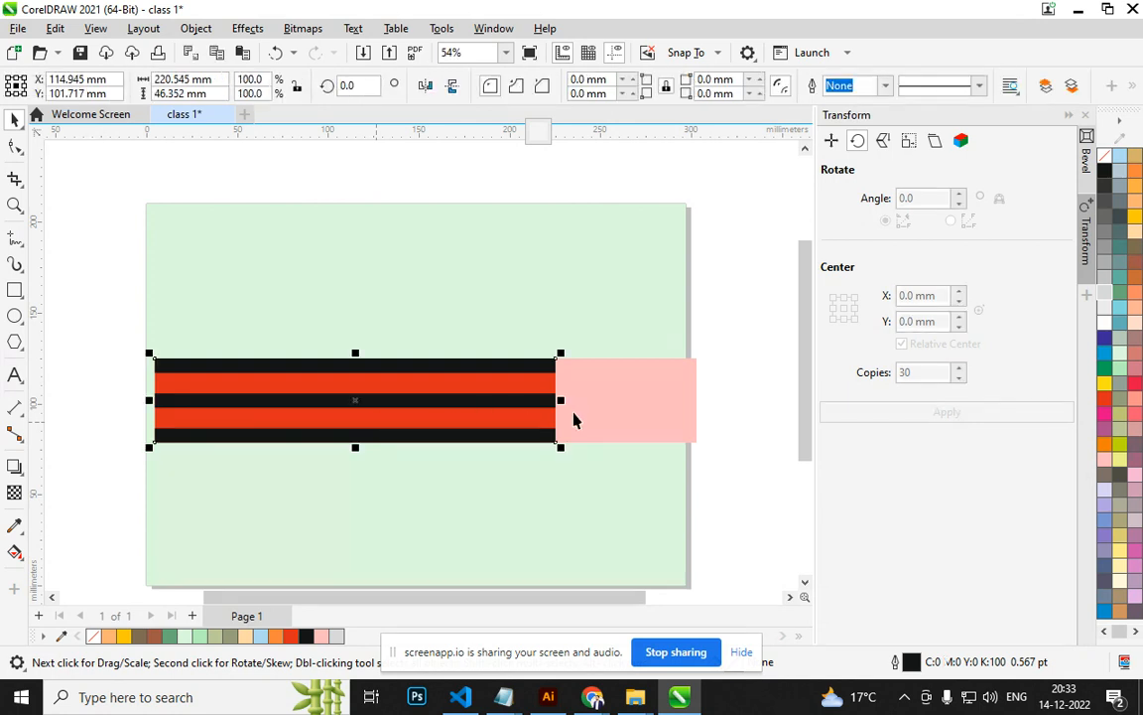
drag(561, 400, 128, 402)
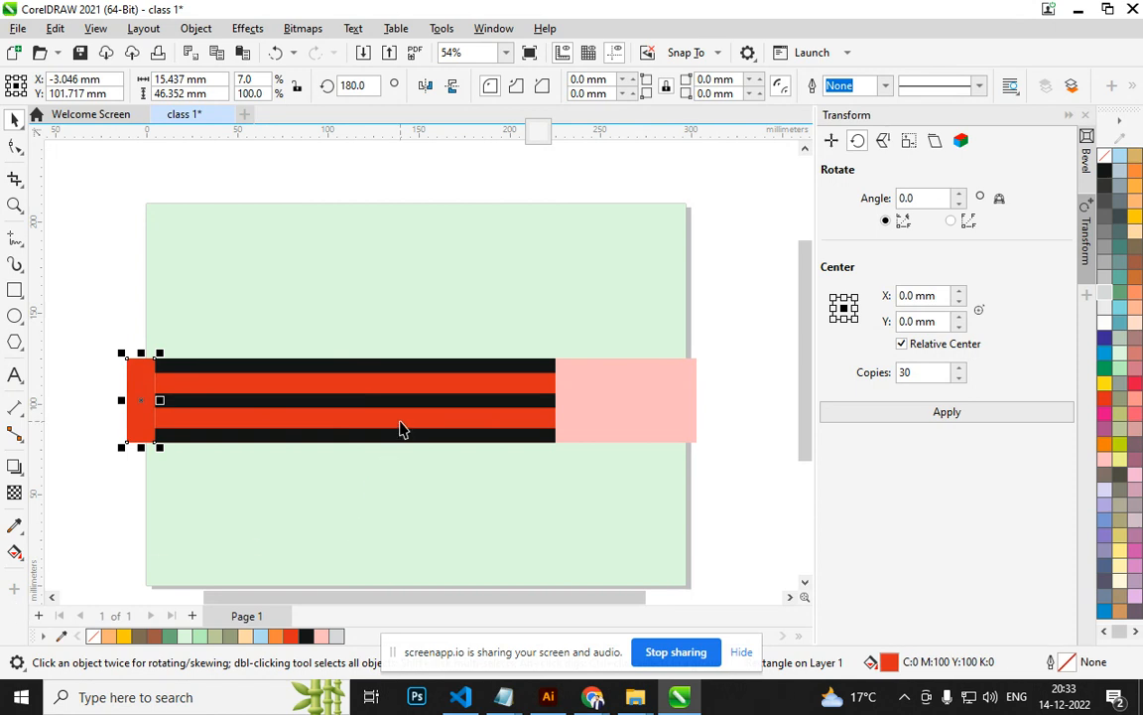
key(ctrl+z)
drag(401, 421, 408, 309)
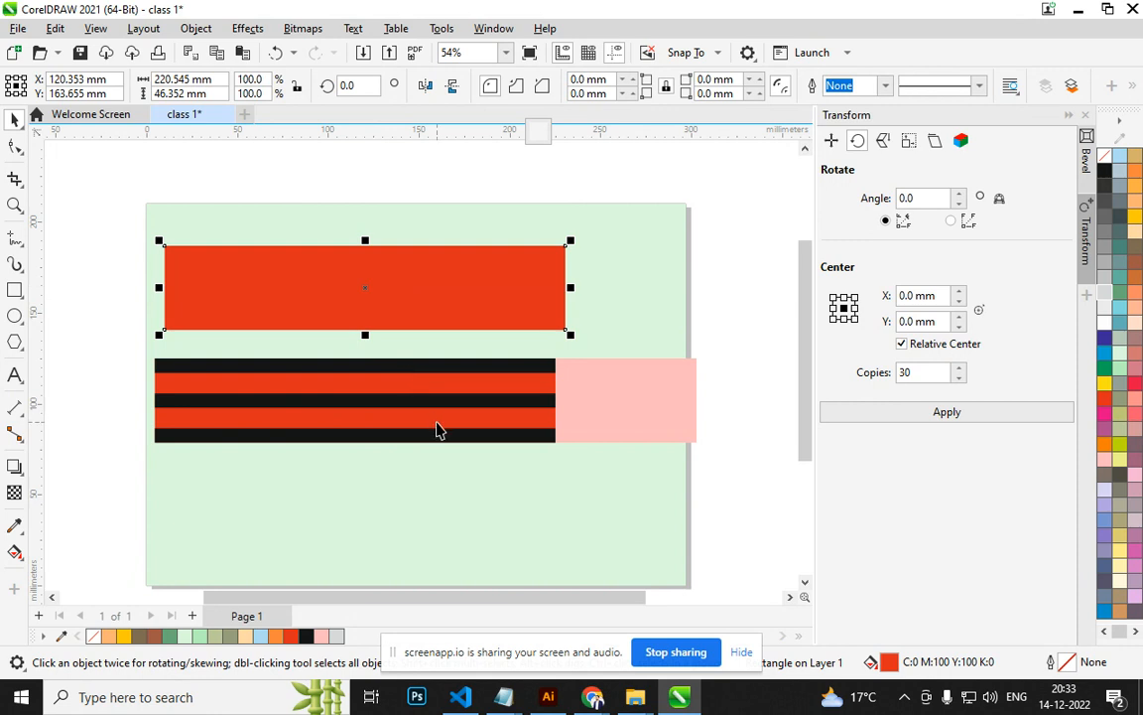
key(ctrl+z)
drag(356, 448, 341, 305)
key(ctrl+z)
key(ctrl+z)
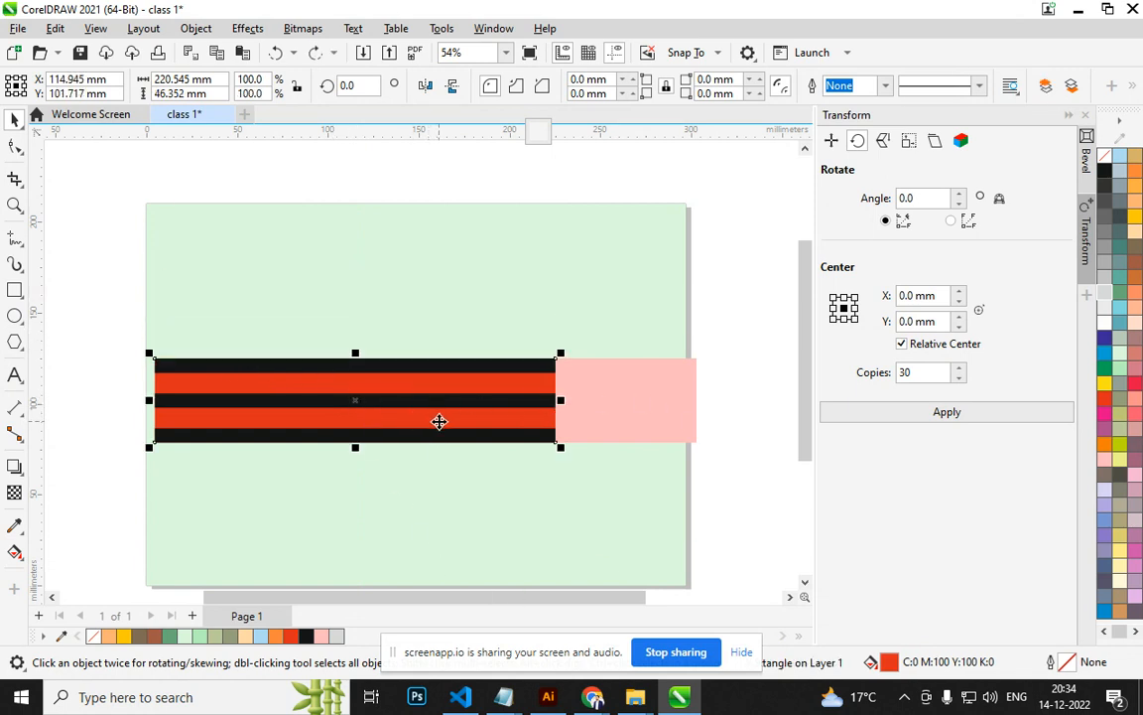
Try moving the red rectangle sideways and flipping it across its left edge to about 13 to 15 mm wide, with and without a copy.
click(699, 510)
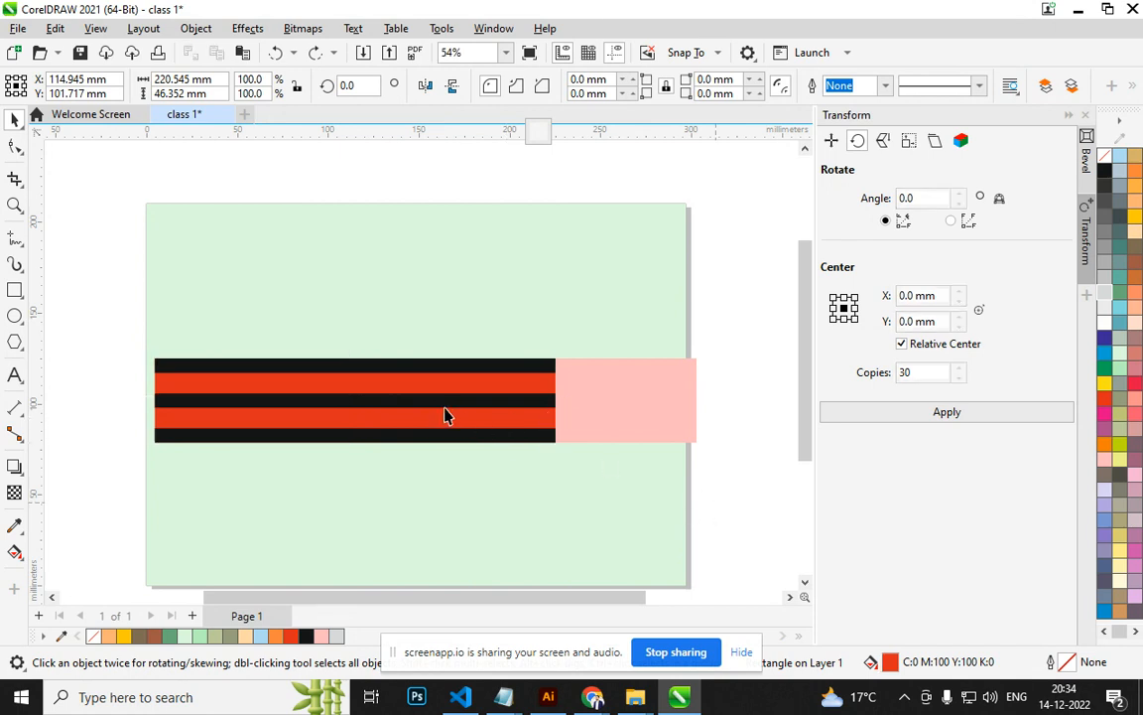
drag(447, 418, 293, 419)
key(ctrl+z)
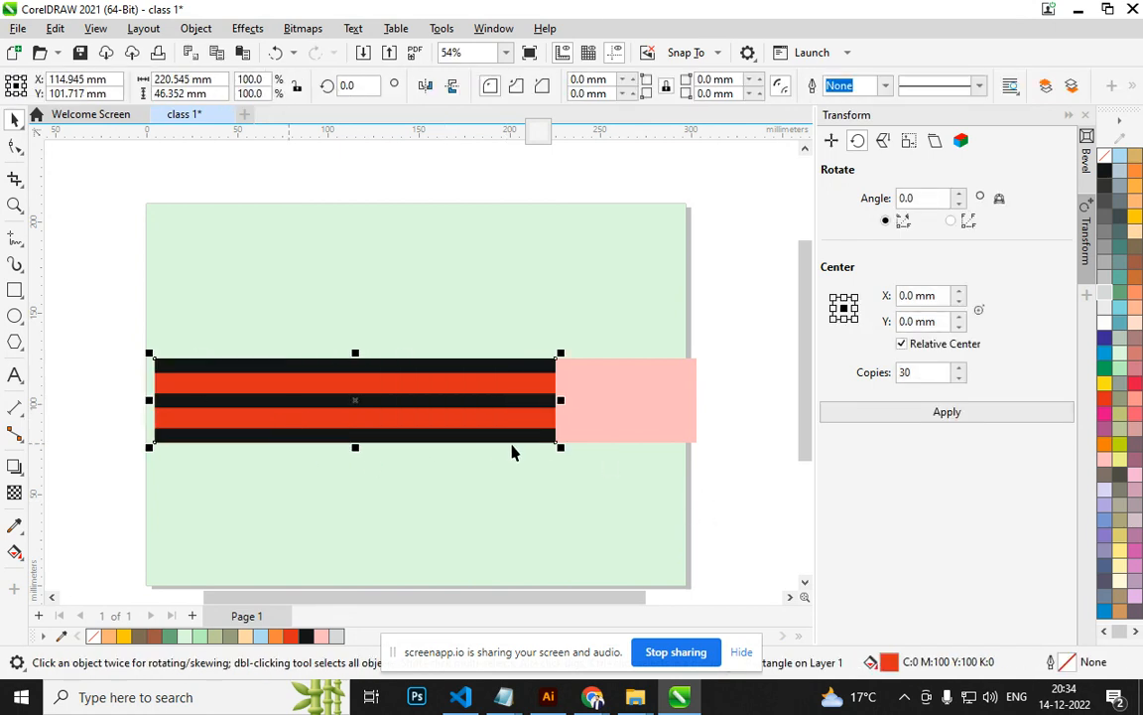
drag(561, 400, 137, 405)
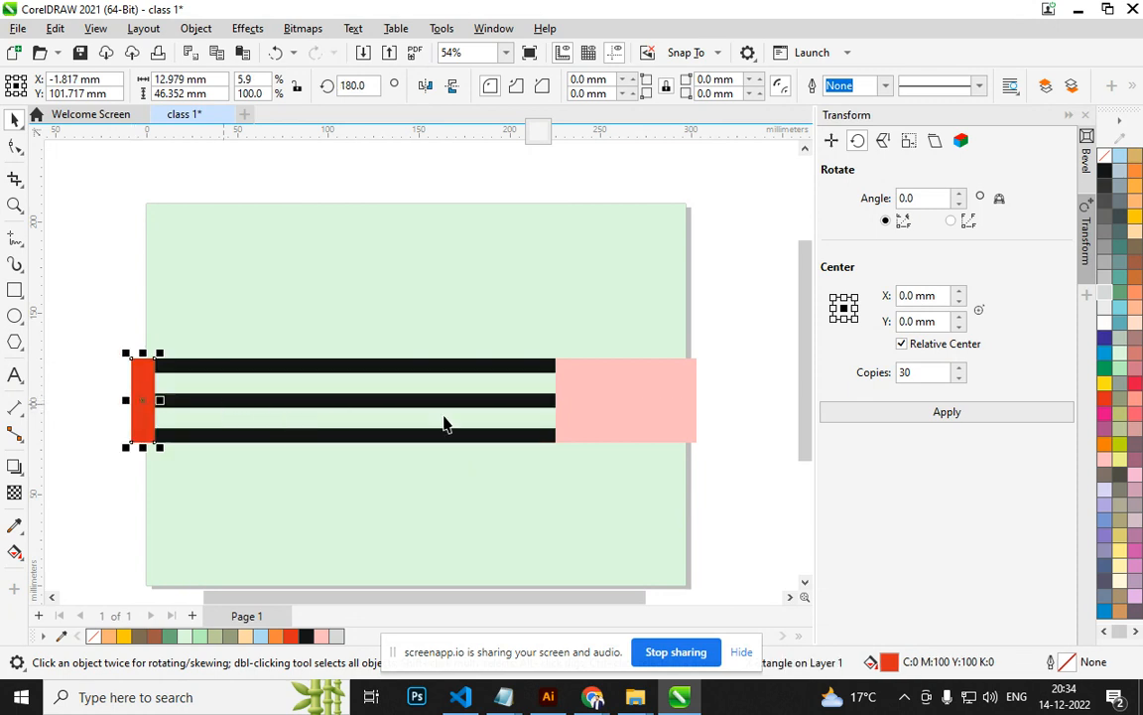
key(ctrl+z)
drag(560, 402, 134, 388)
drag(149, 414, 149, 414)
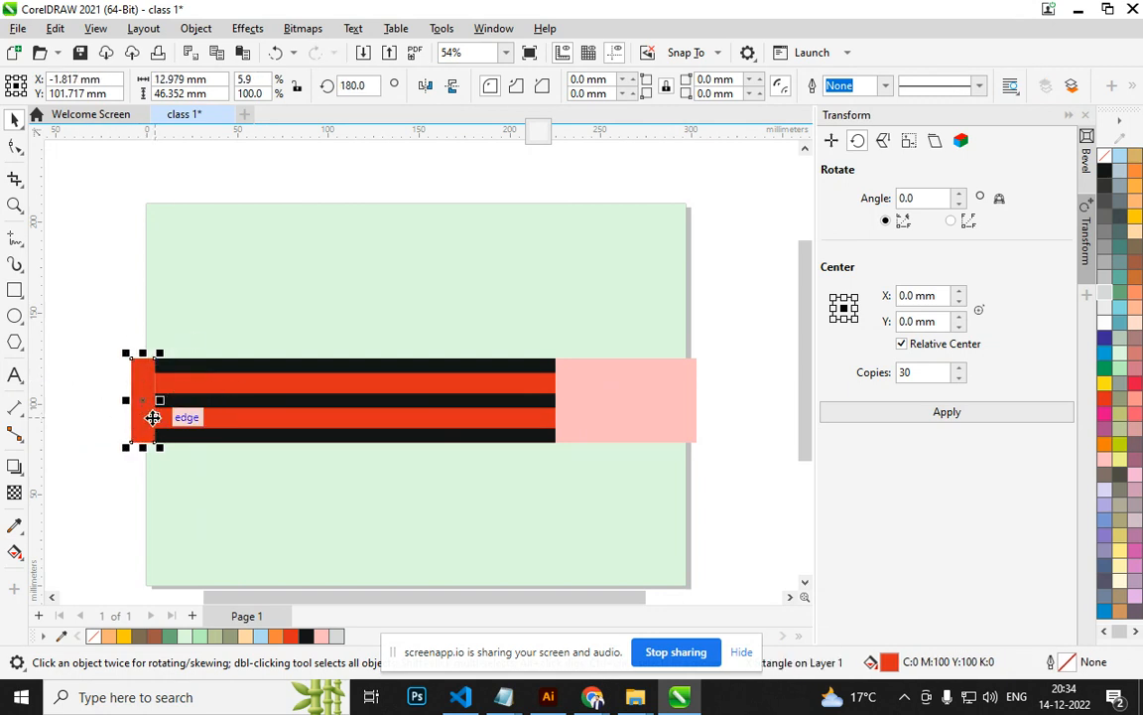
key(ctrl+z)
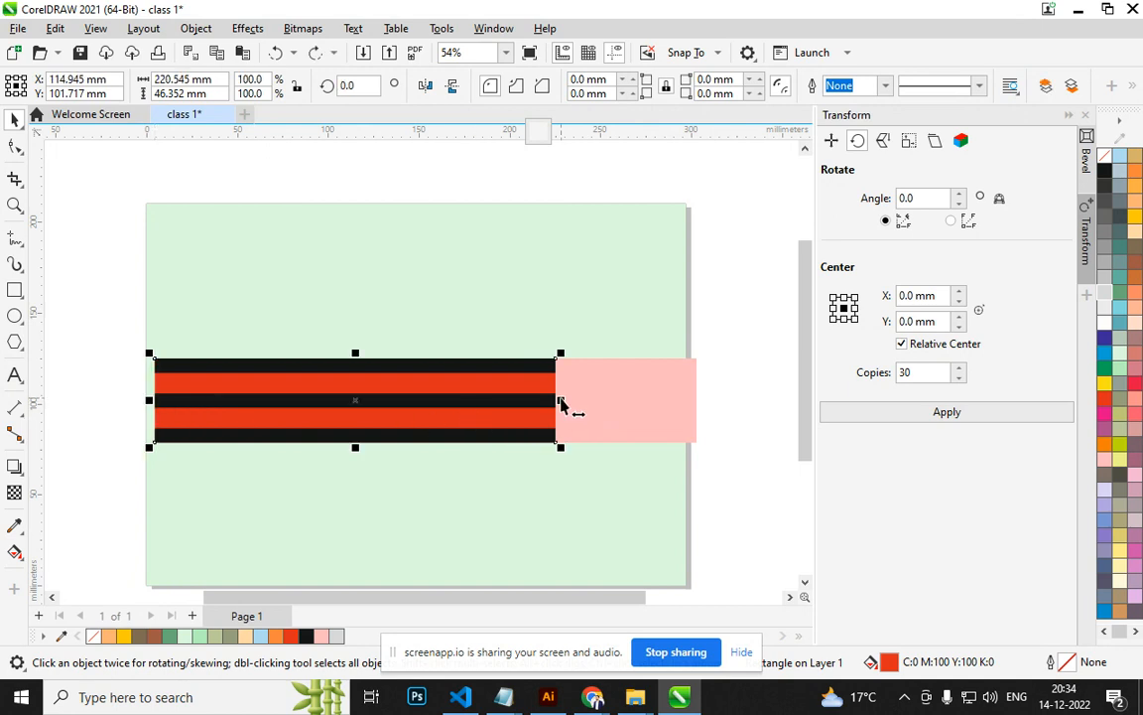
drag(561, 405, 93, 369)
key(ctrl+z)
drag(565, 409, 136, 399)
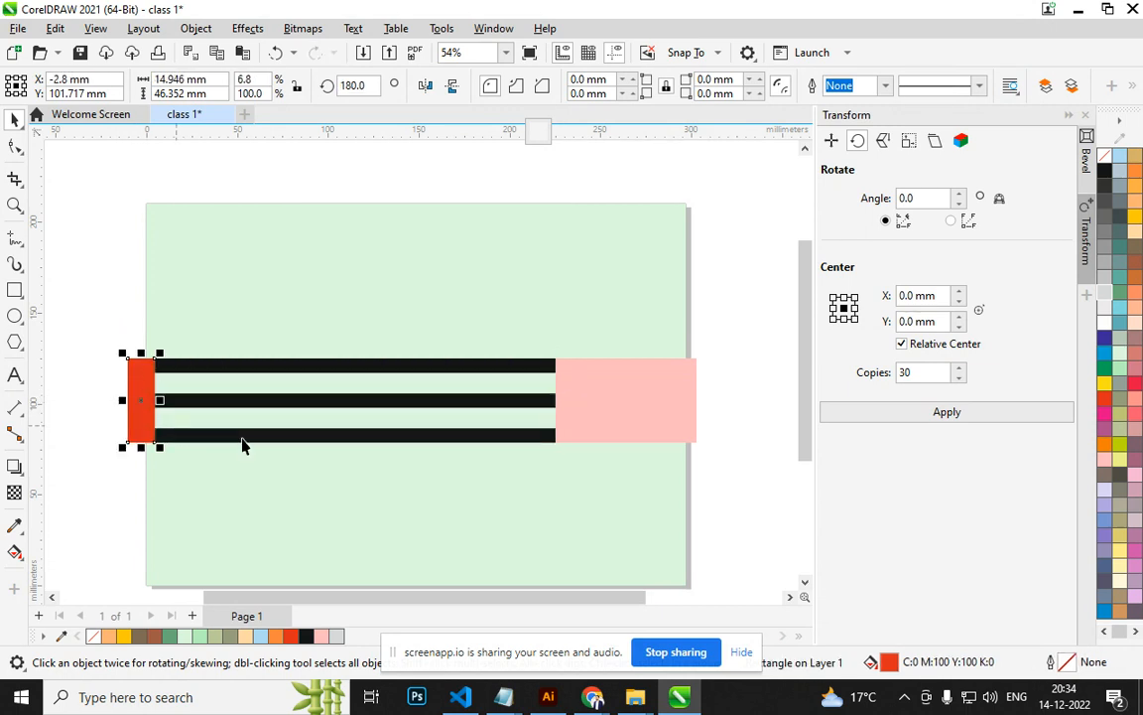
key(ctrl+z)
Add a mirrored copy of the red rectangle about 11.5 mm wide beyond its left edge and fill it peach.
click(531, 425)
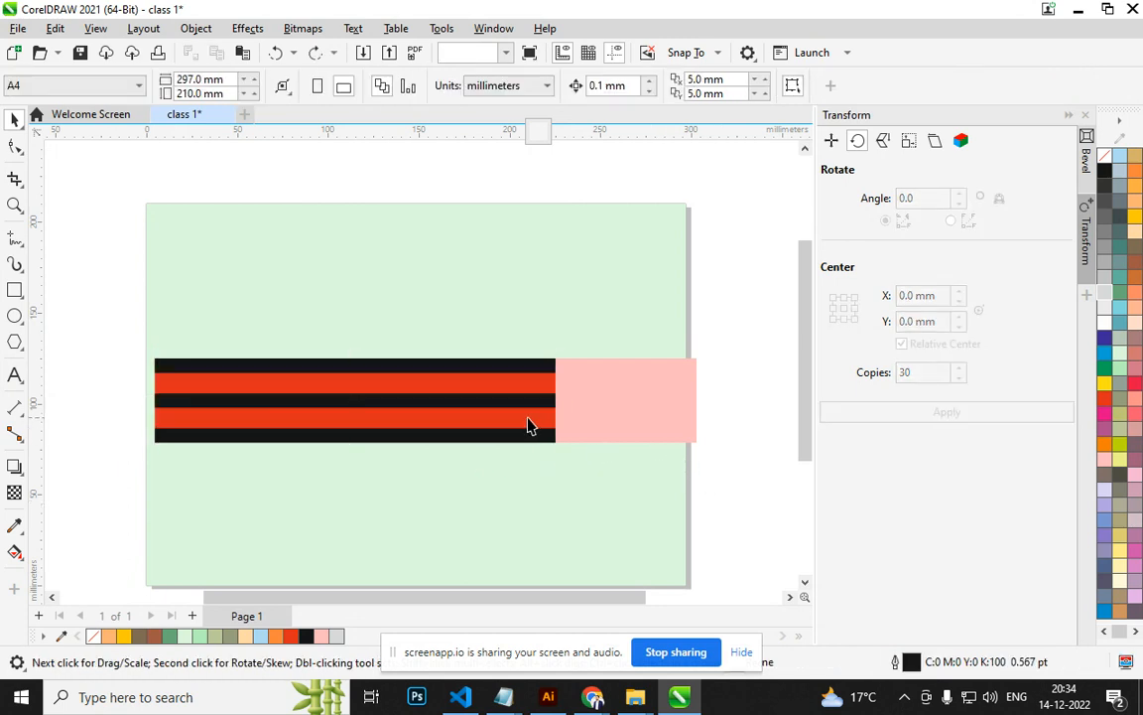
drag(568, 407, 139, 407)
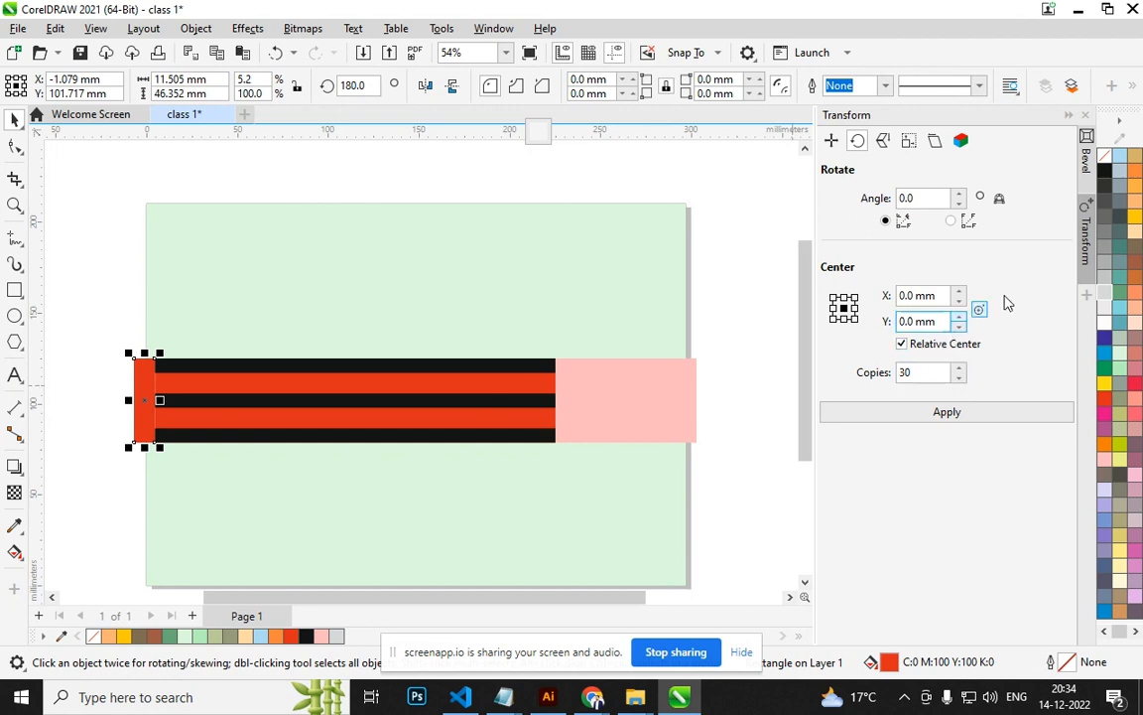
click(1134, 306)
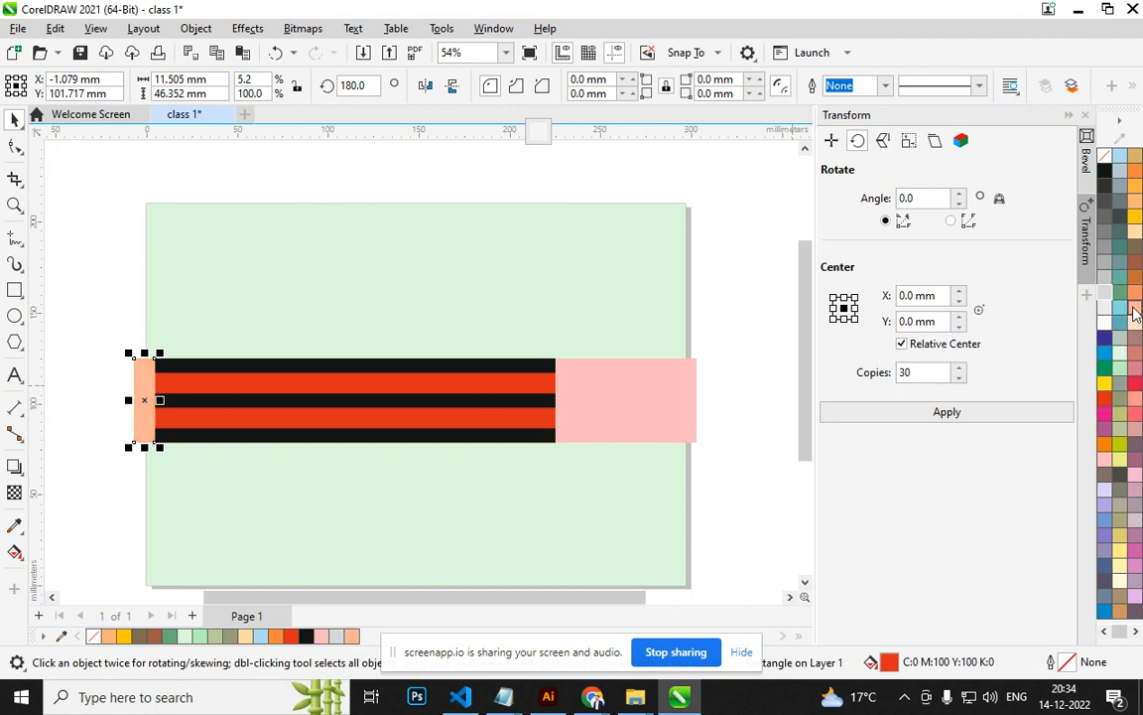
Add a mirrored copy of the peach band about 42 mm wide on its outer side and fill it black.
drag(149, 400, 62, 406)
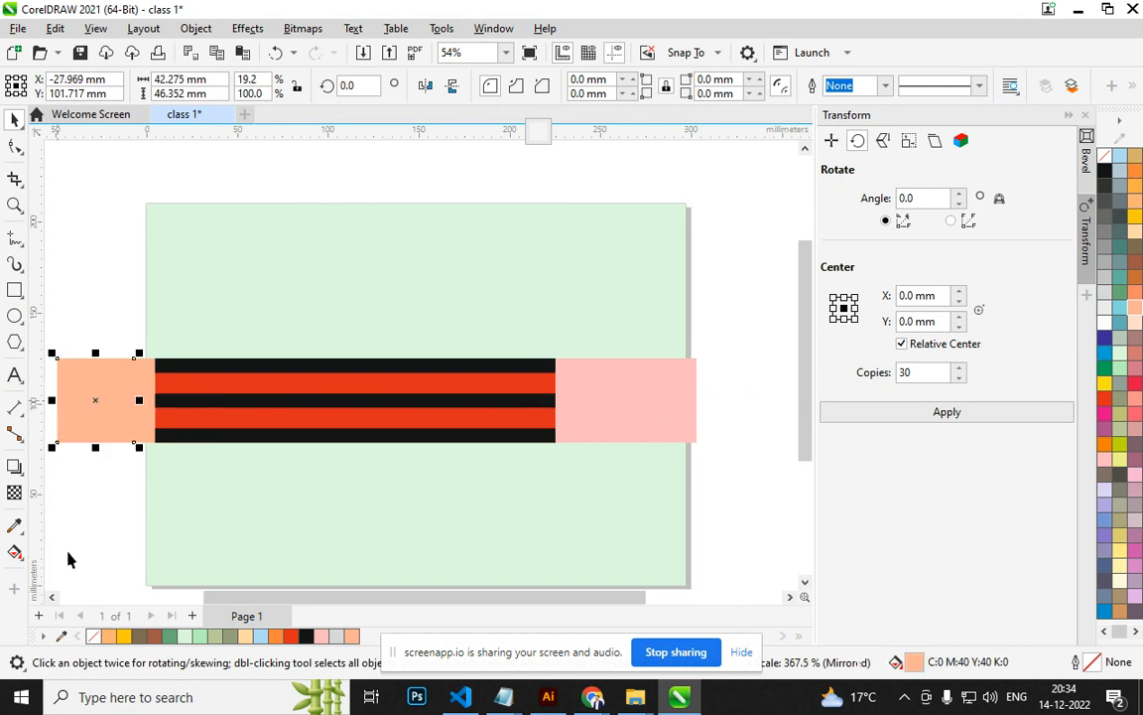
click(1136, 385)
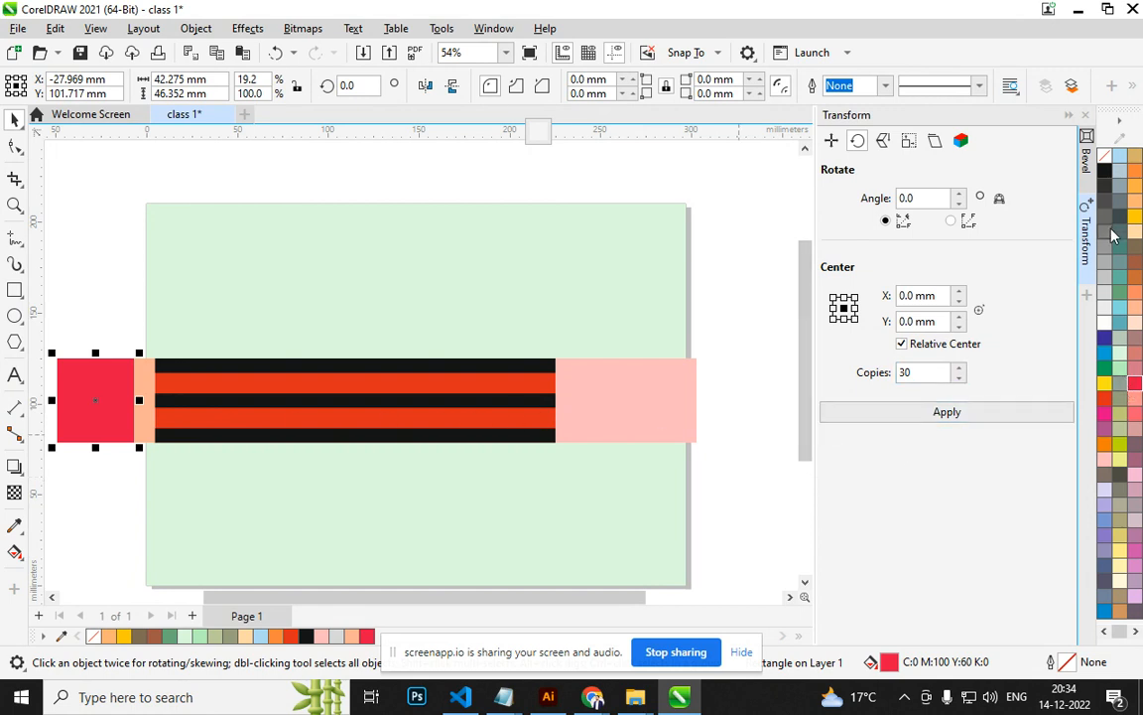
click(1104, 170)
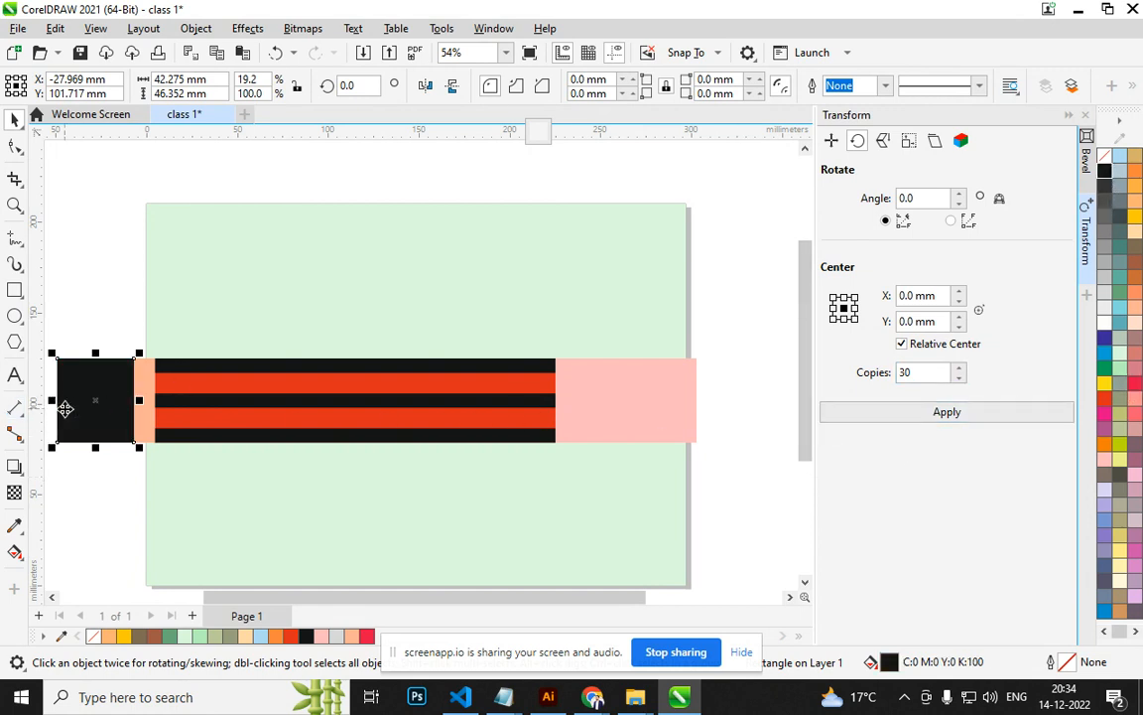
Duplicate the black block as a band about 15 mm tall along its upper edge and fill it dark grey.
scroll(63, 401, up, 2)
drag(501, 599, 408, 600)
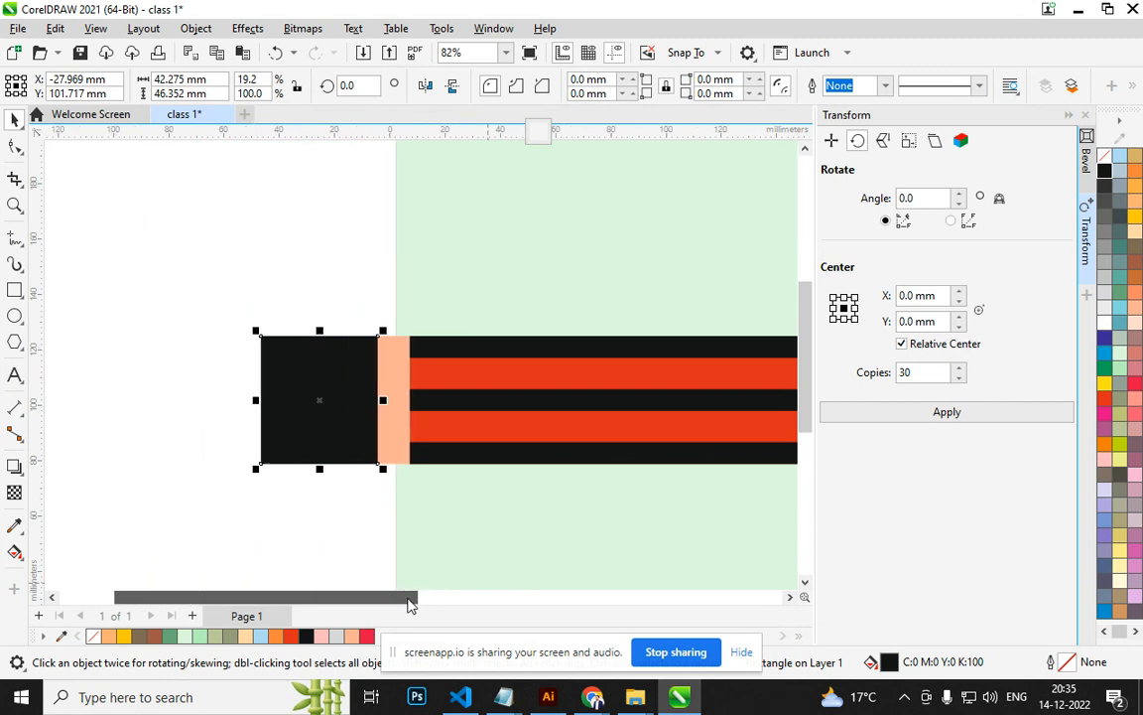
scroll(323, 447, up, 1)
drag(319, 498, 320, 352)
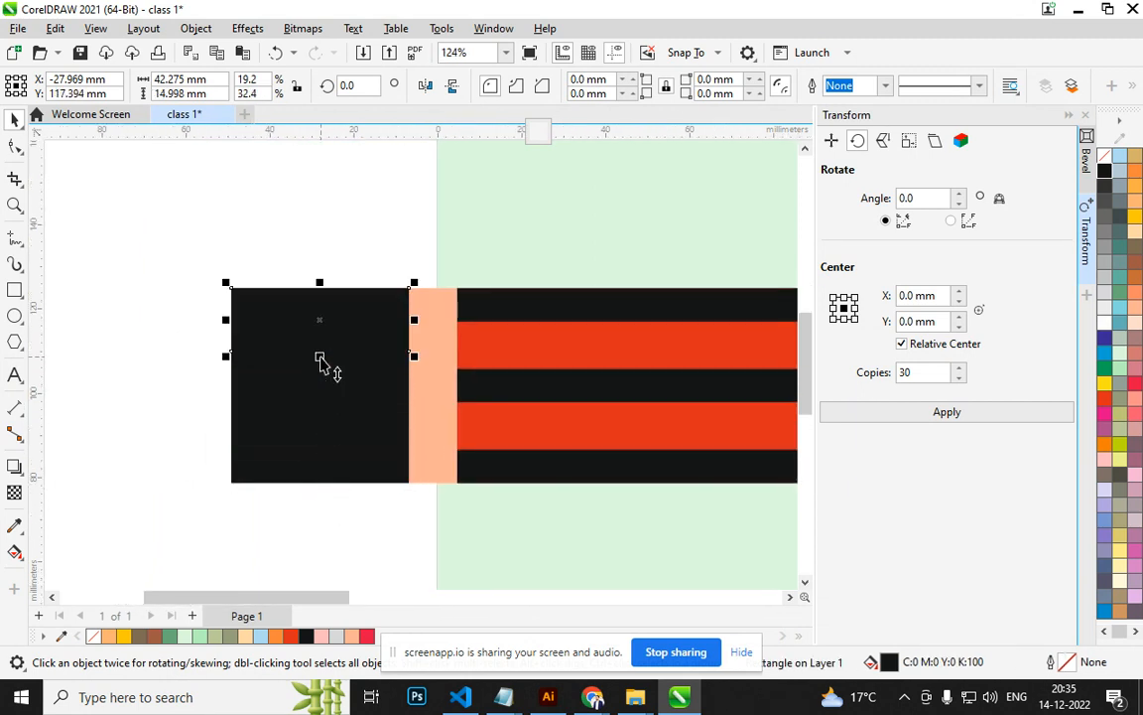
click(1110, 192)
Duplicate the black block as a band about 14 mm tall along its lower edge and fill it 90% black.
click(344, 378)
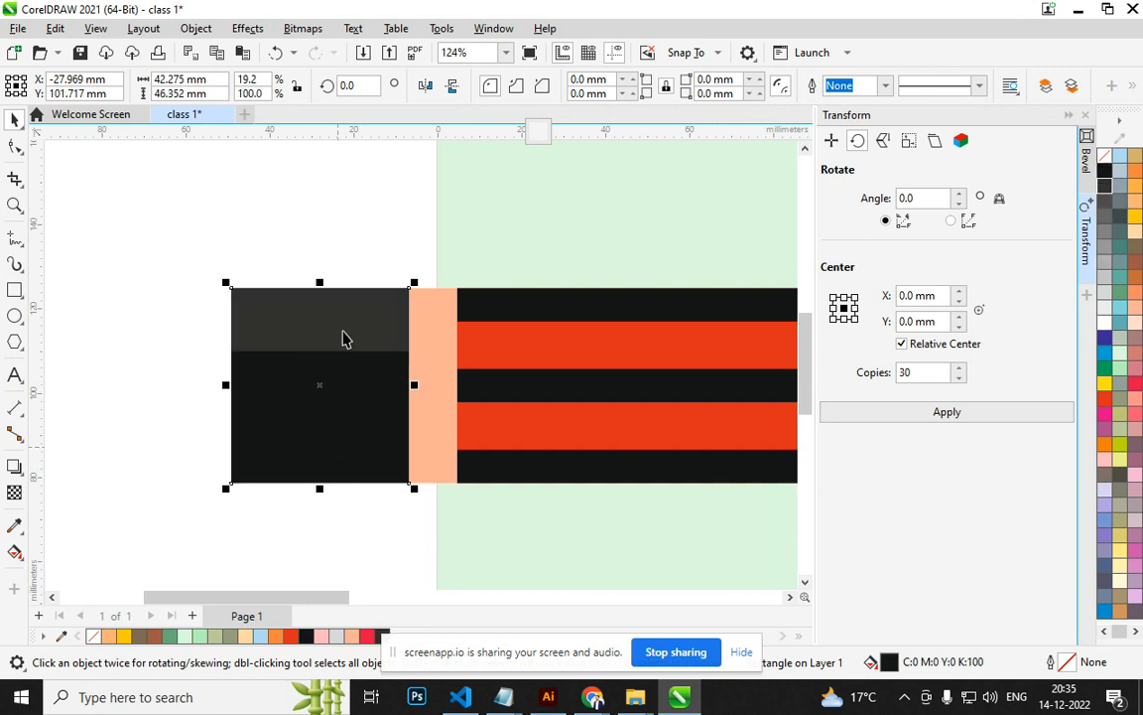
drag(319, 283, 331, 420)
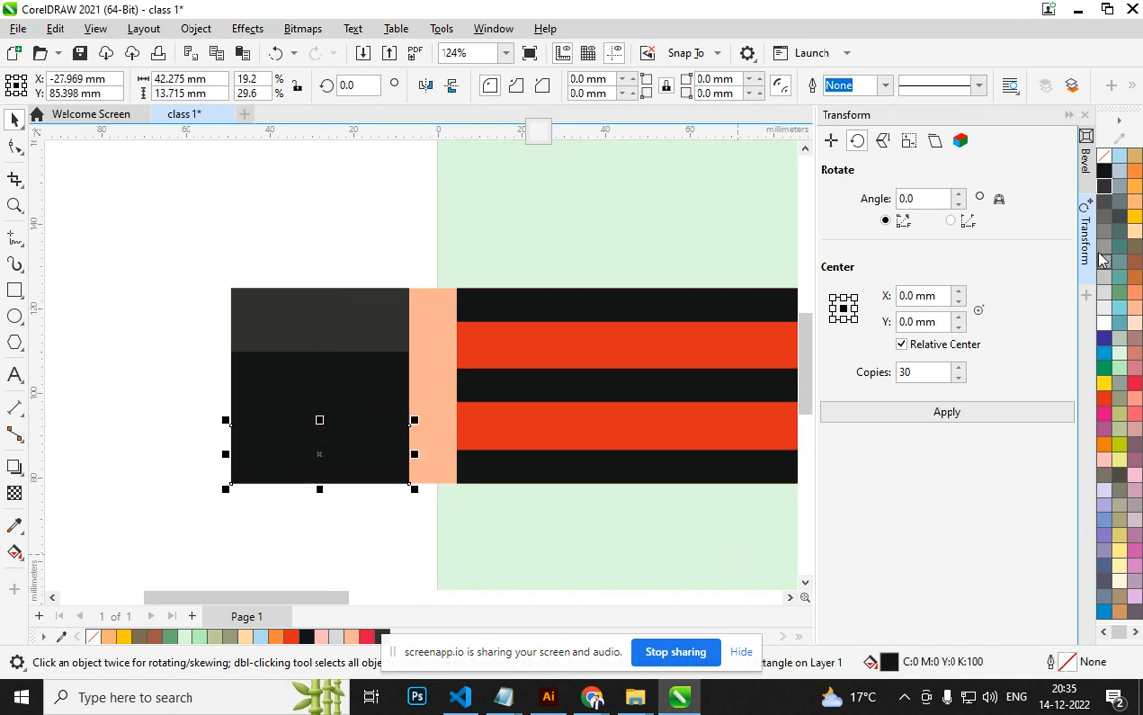
click(1105, 185)
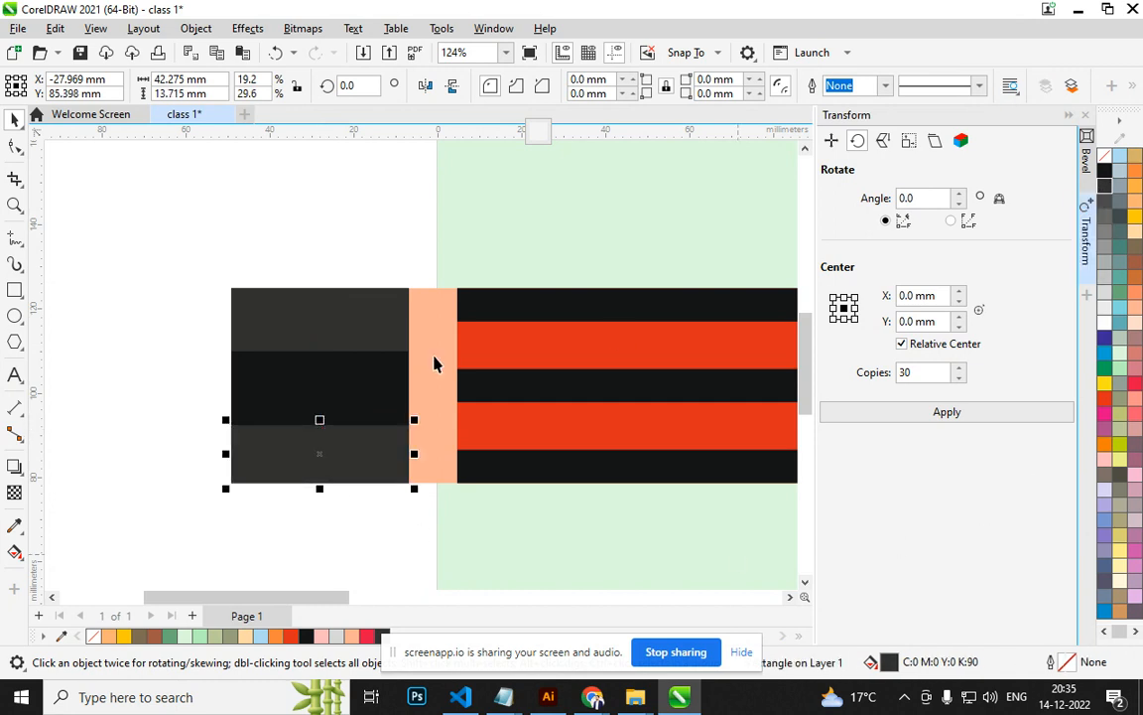
click(143, 369)
Recolour the narrow peach band between the dark block and the red stripes to light grey.
scroll(143, 369, down, 5)
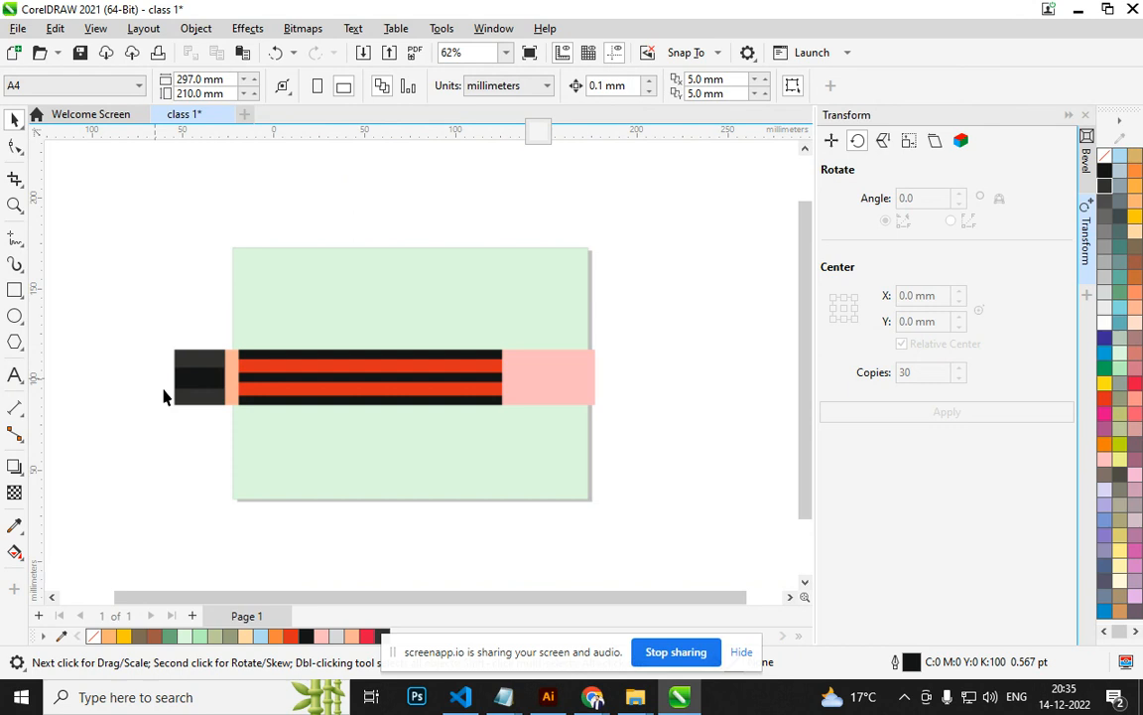
click(230, 387)
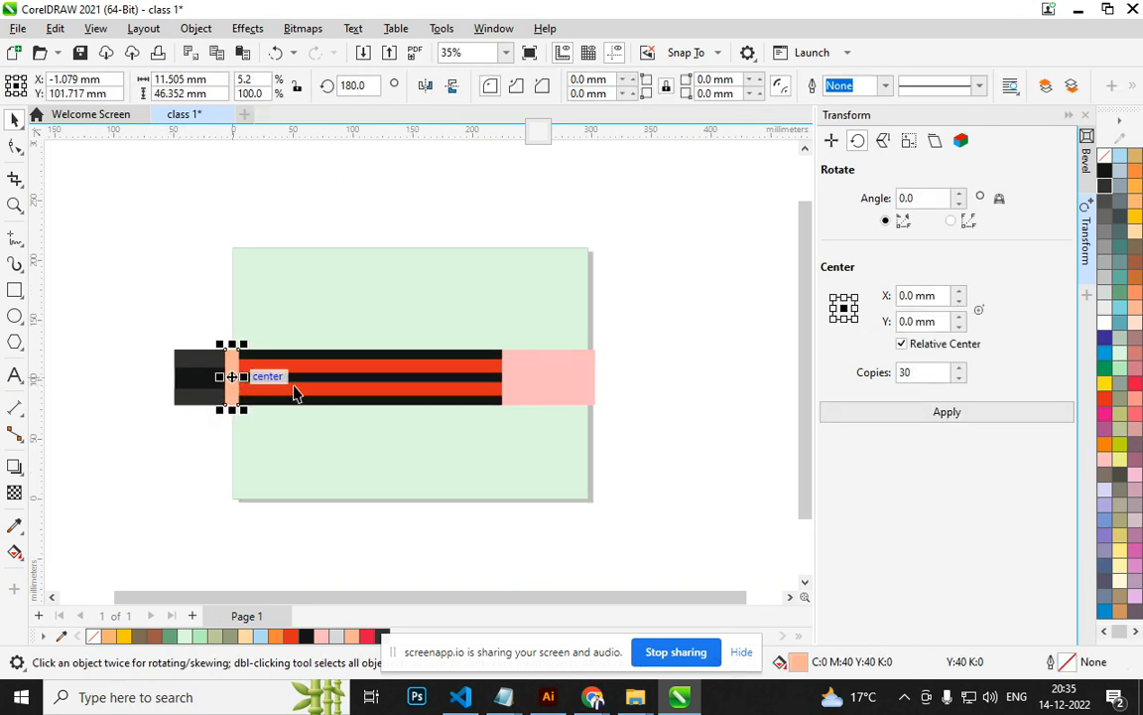
click(1105, 316)
click(679, 487)
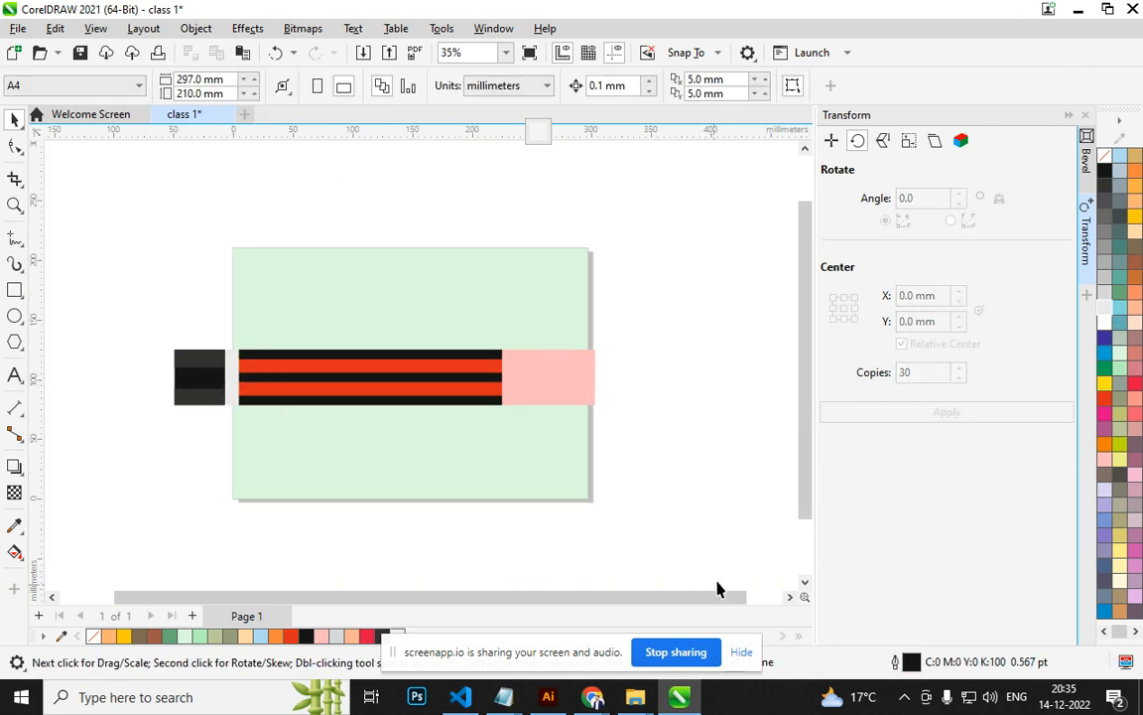
Group the dark block, light grey band and striped rectangle without the pink block, and try moving the group upward.
scroll(415, 397, up, 2)
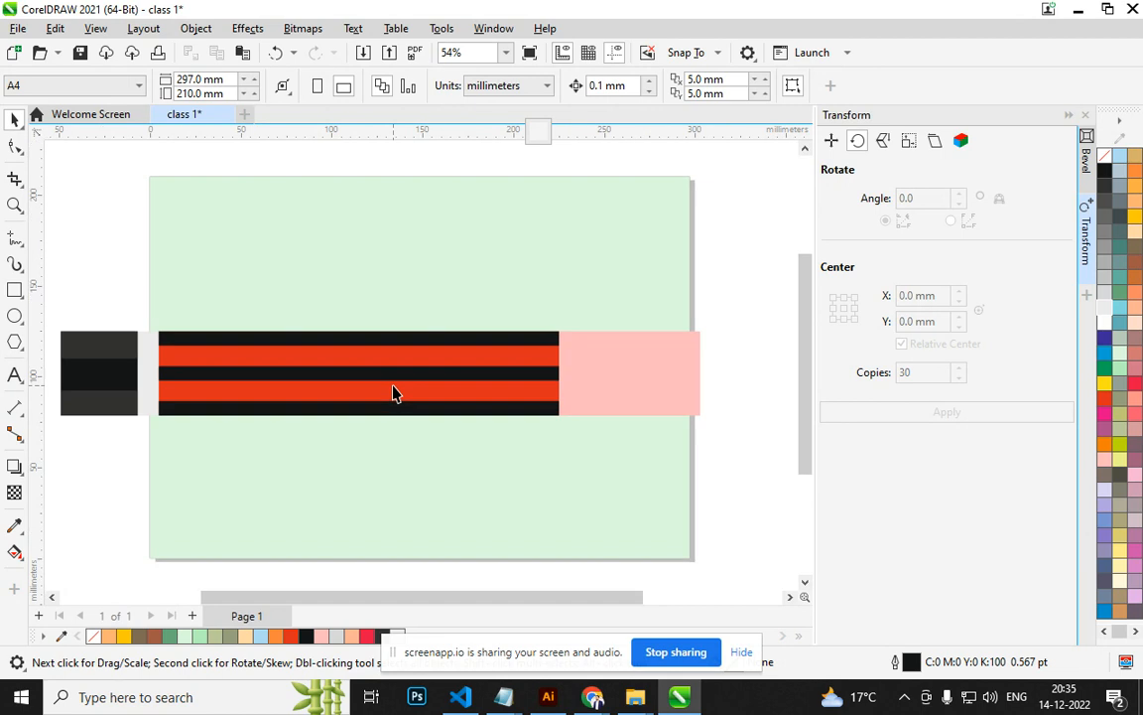
click(623, 387)
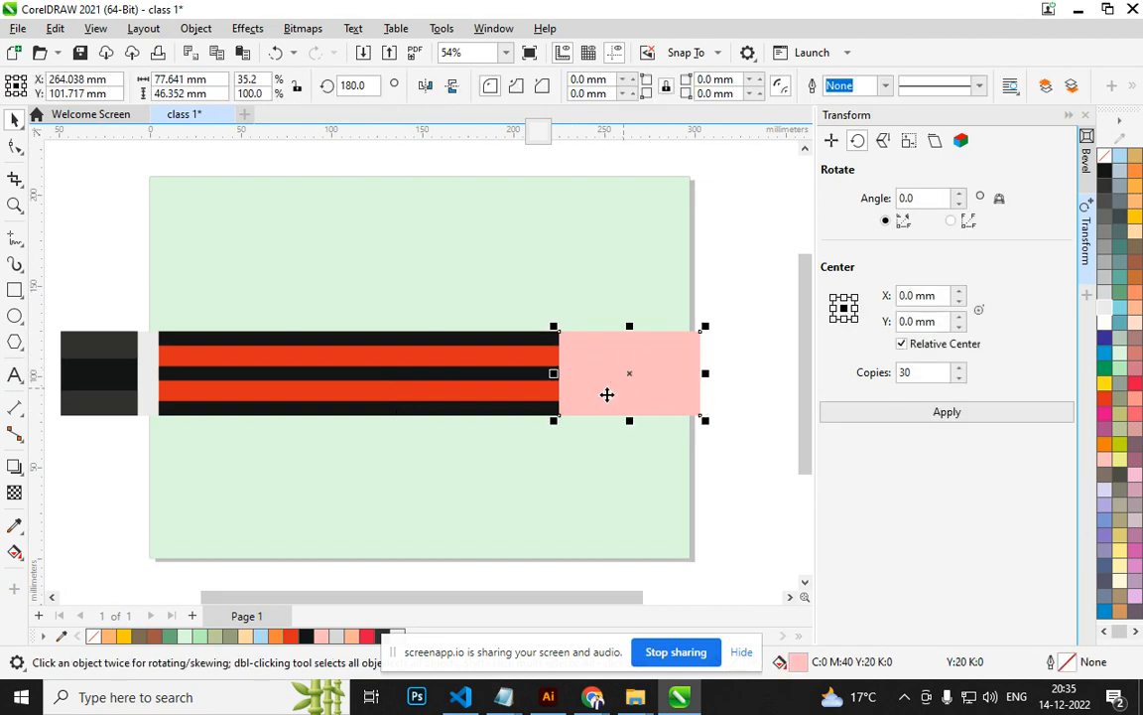
click(62, 292)
drag(52, 287, 585, 477)
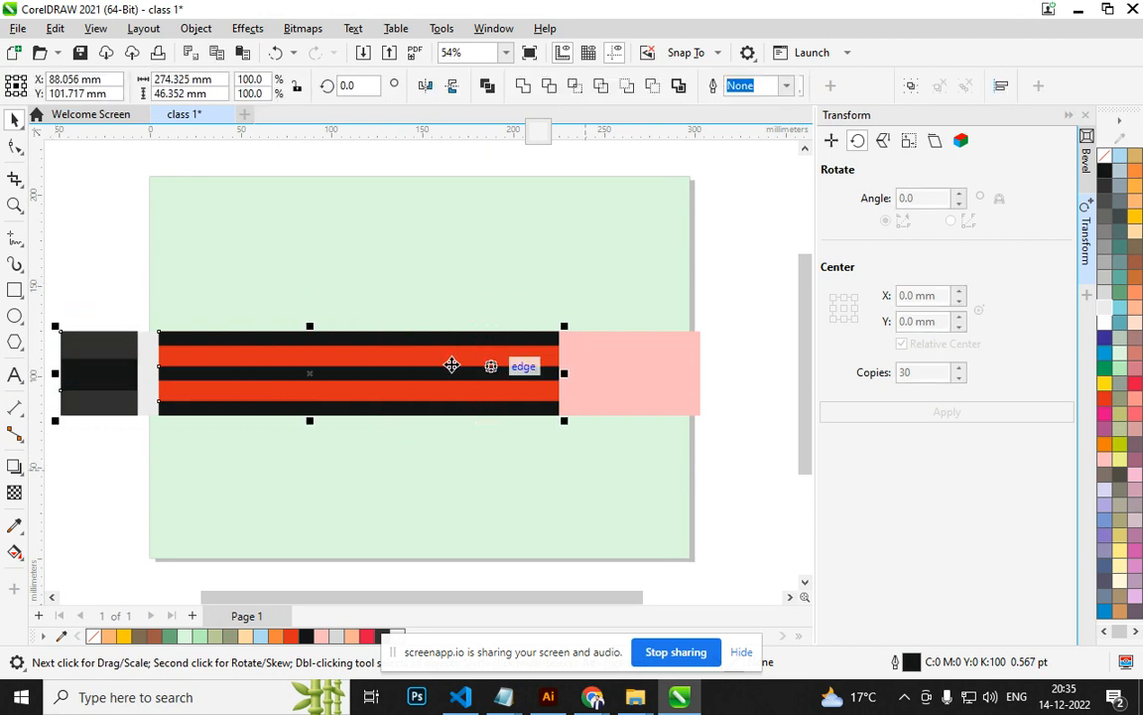
drag(339, 357, 339, 286)
key(ctrl+z)
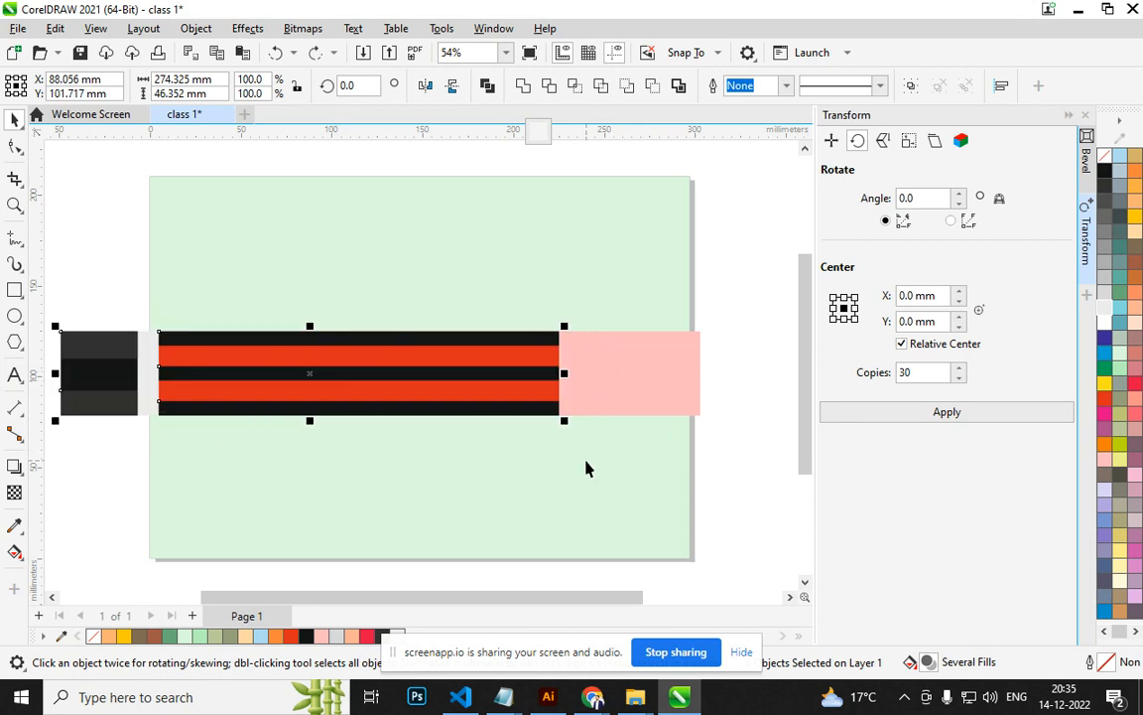
click(730, 538)
drag(380, 386, 410, 251)
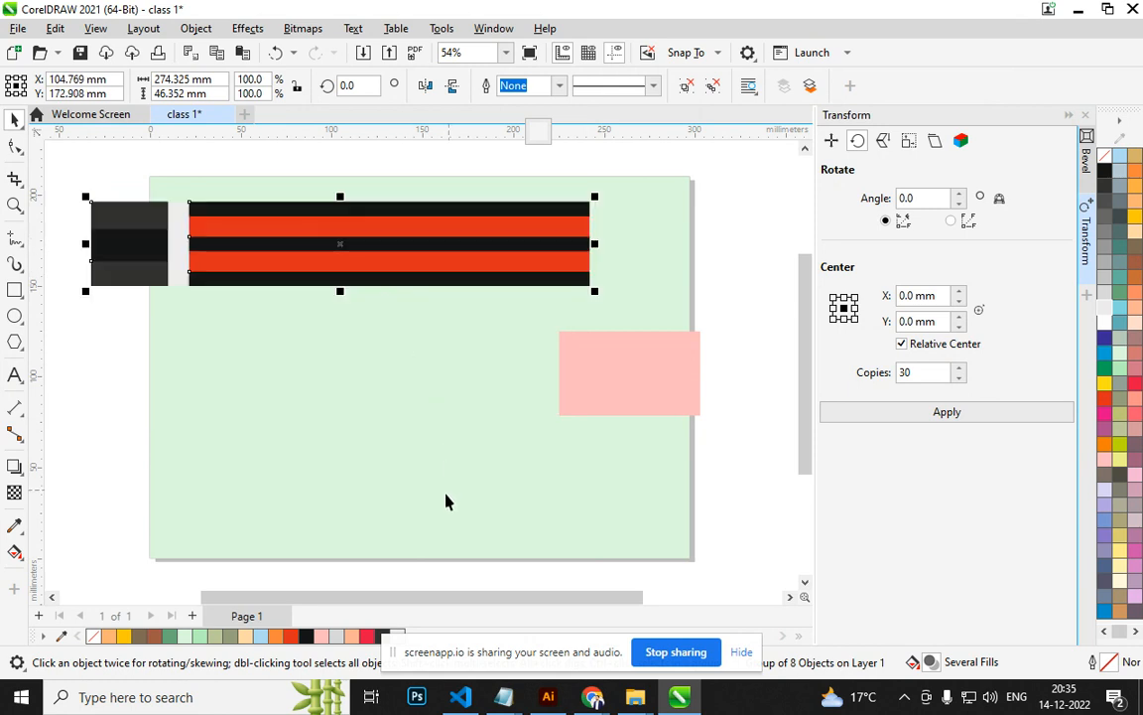
key(ctrl+z)
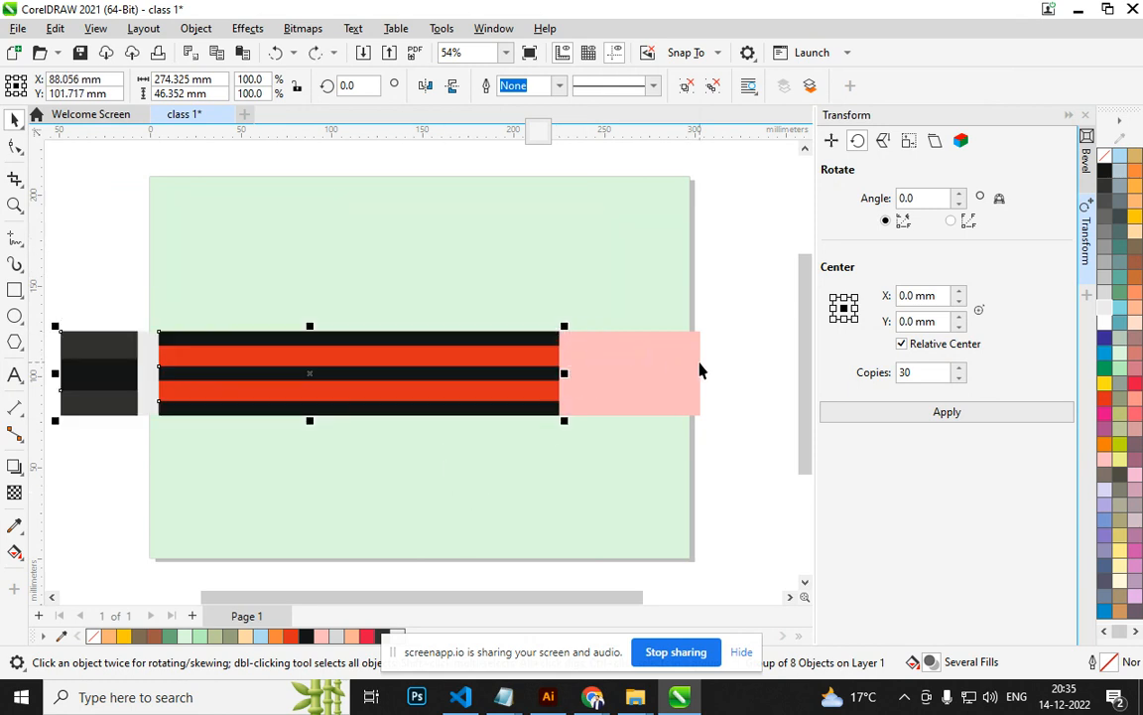
Try rounding the corners of the pink block with the Shape tool, undoing each attempt.
click(623, 389)
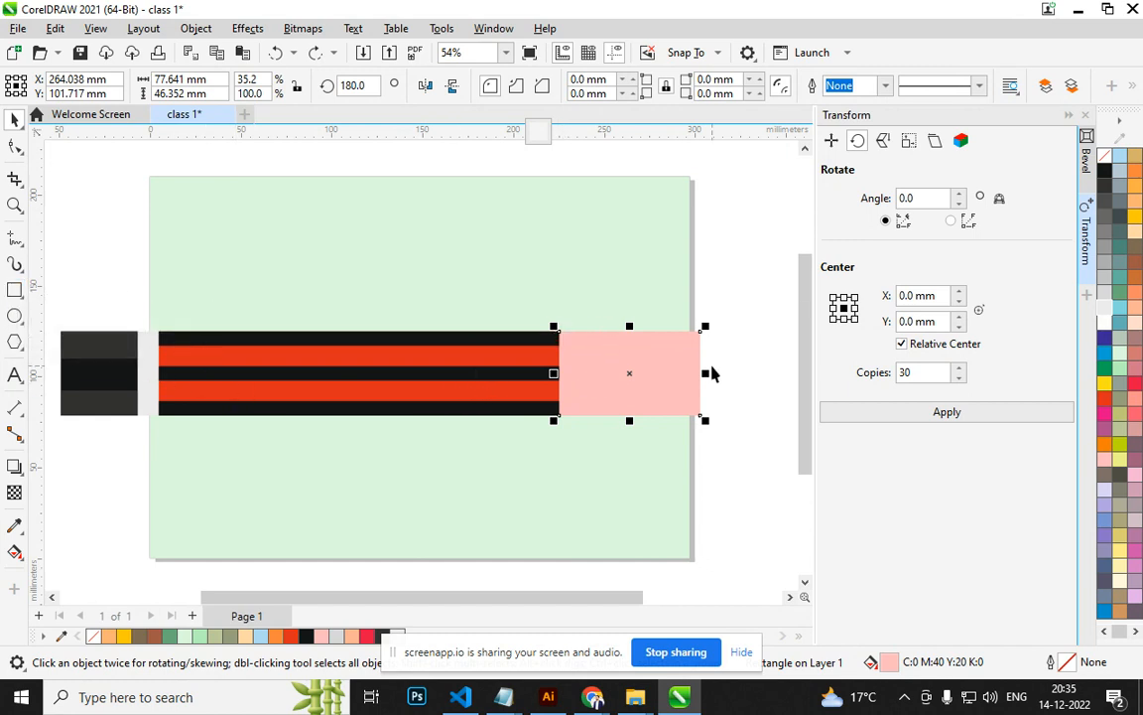
click(12, 149)
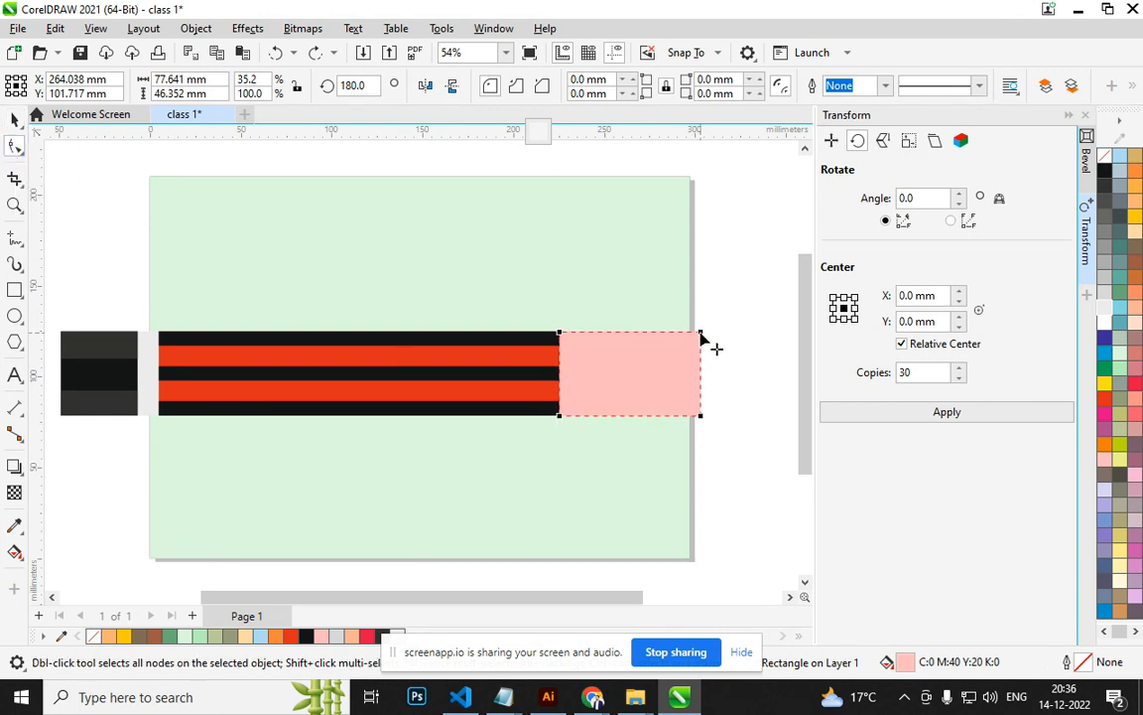
drag(700, 335, 608, 340)
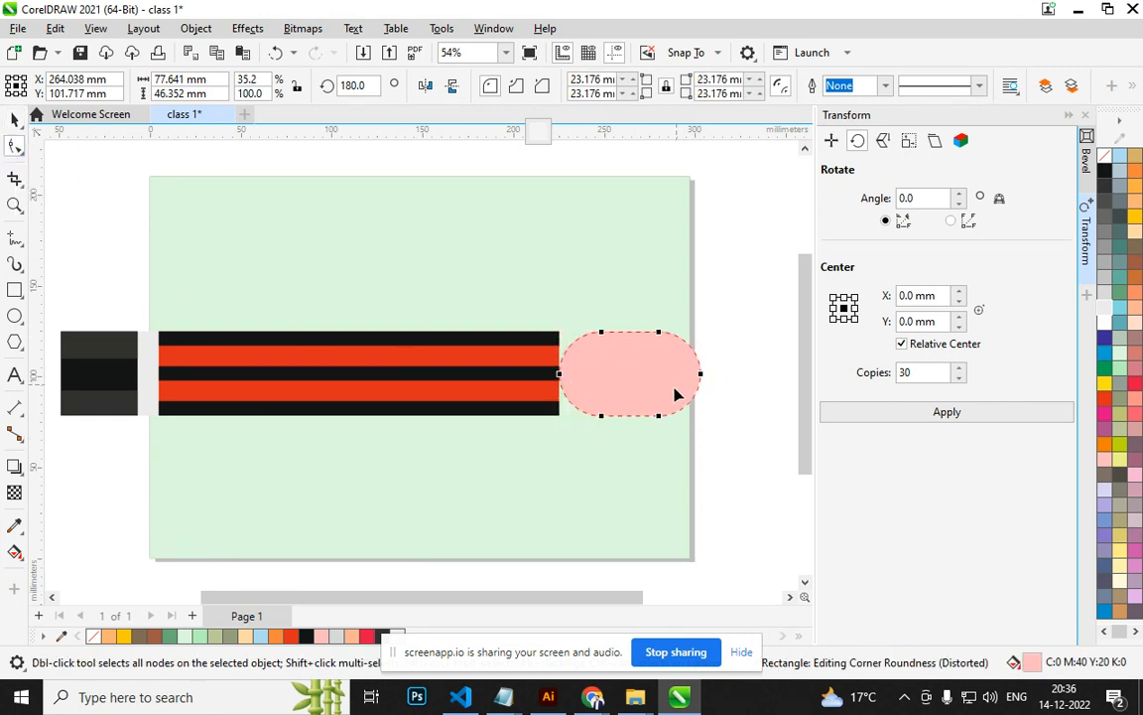
key(ctrl+z)
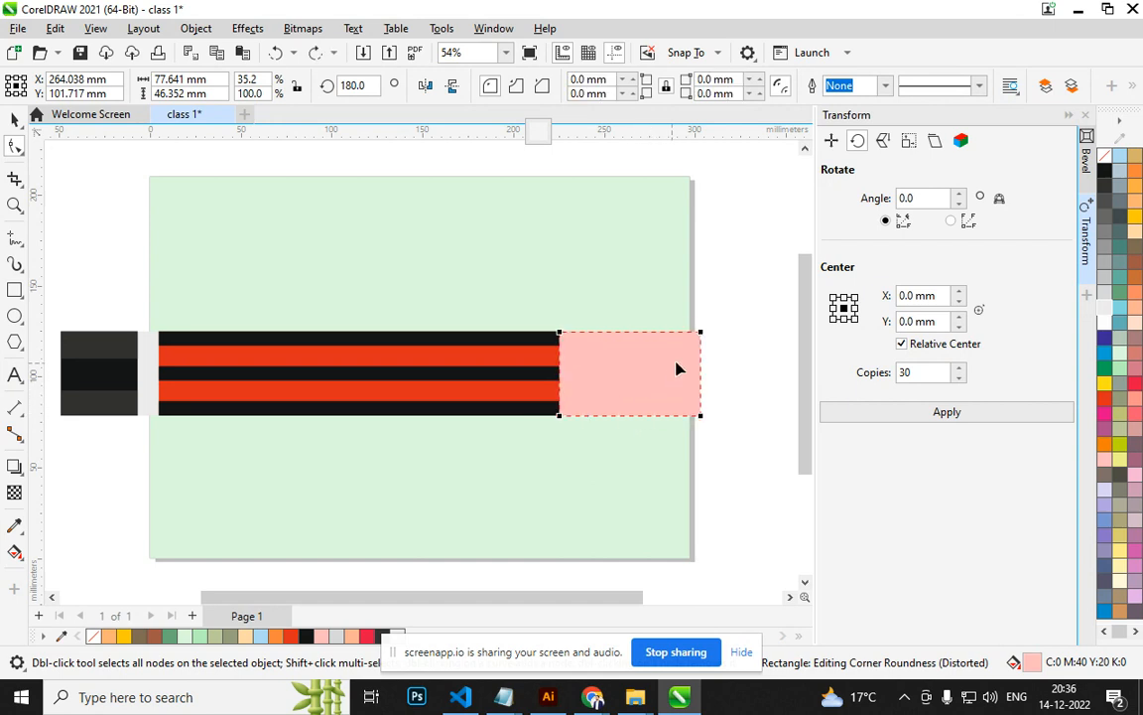
drag(701, 333, 644, 424)
key(ctrl+z)
Try converting the pink block to curves and moving its lower outer corner upward, and undo both changes.
key(ctrl+q)
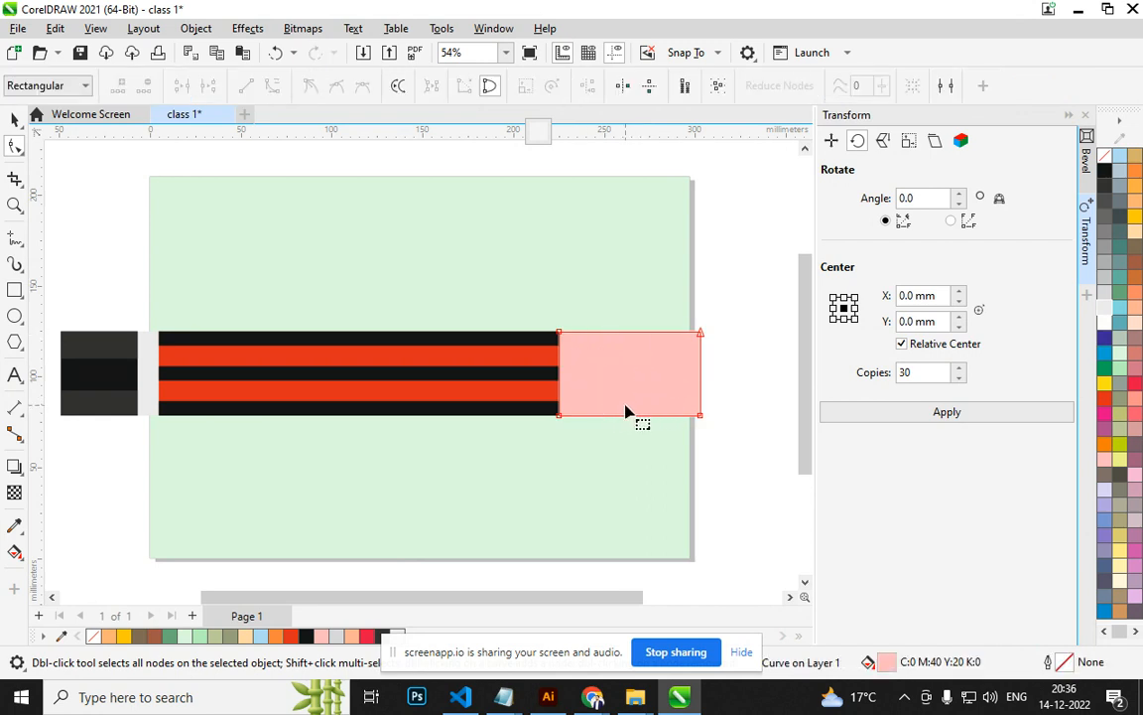
key(ctrl+z)
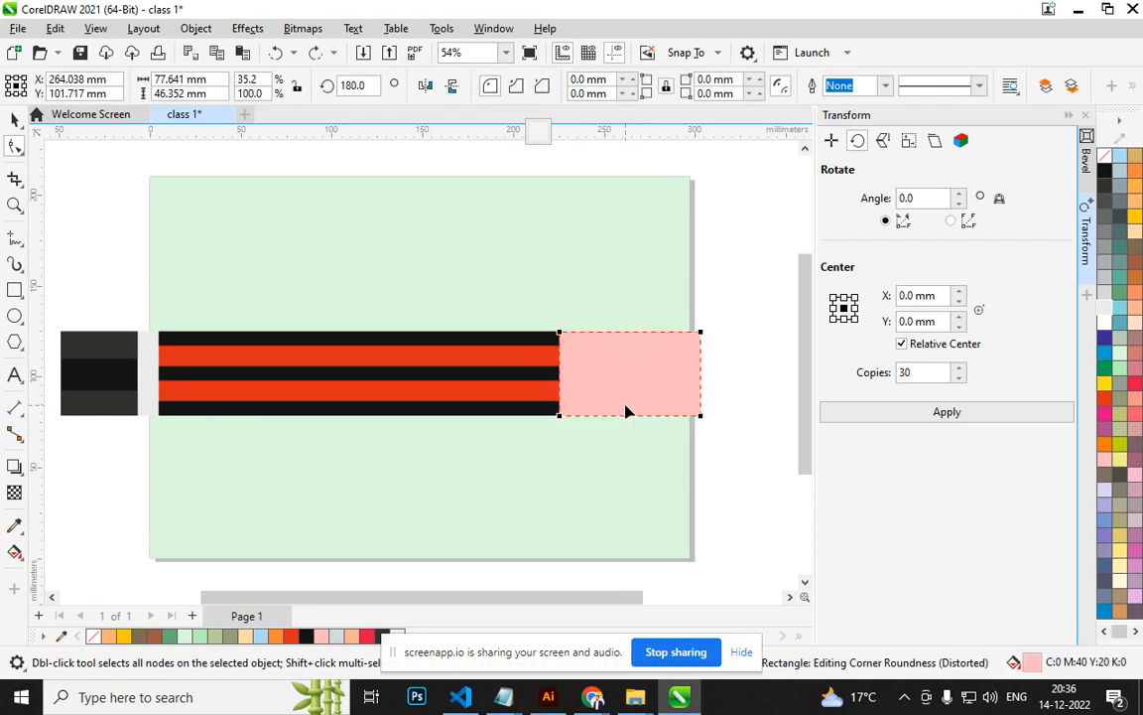
click(1132, 89)
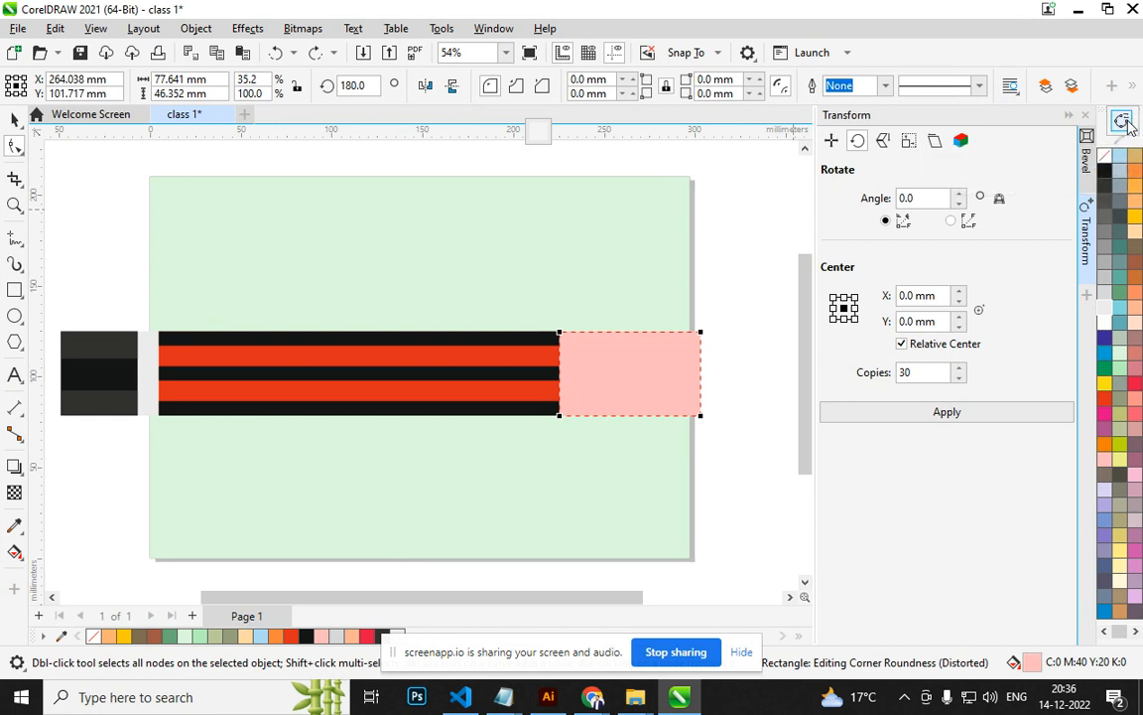
click(1124, 121)
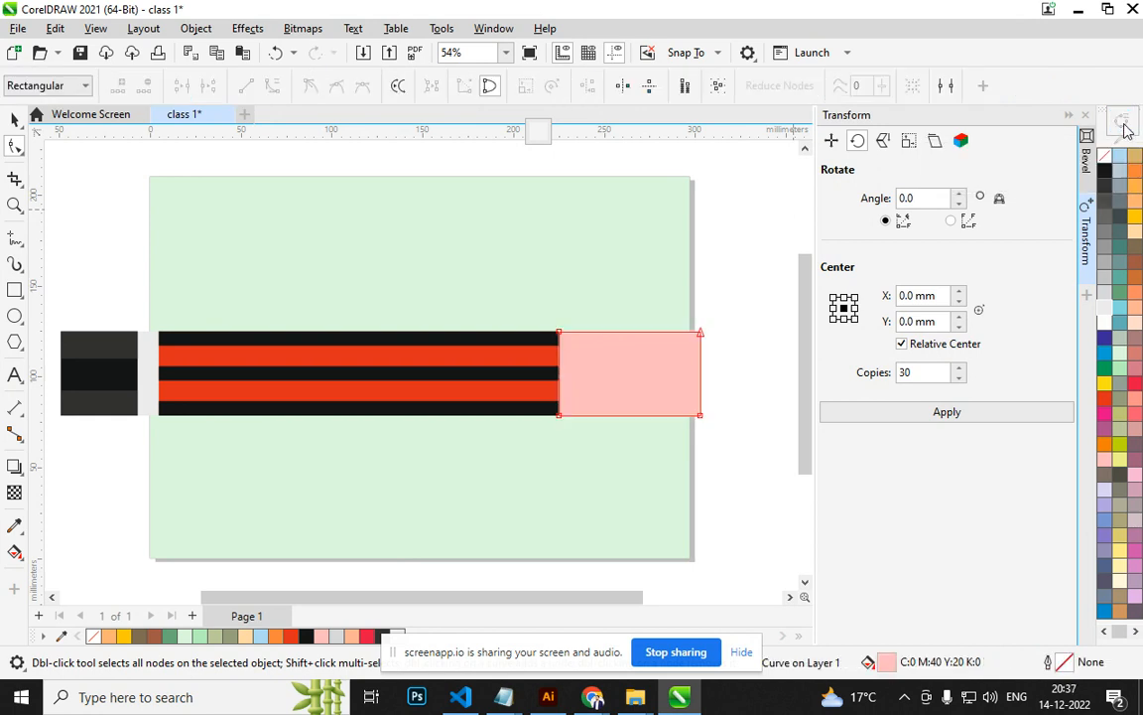
drag(701, 415, 696, 389)
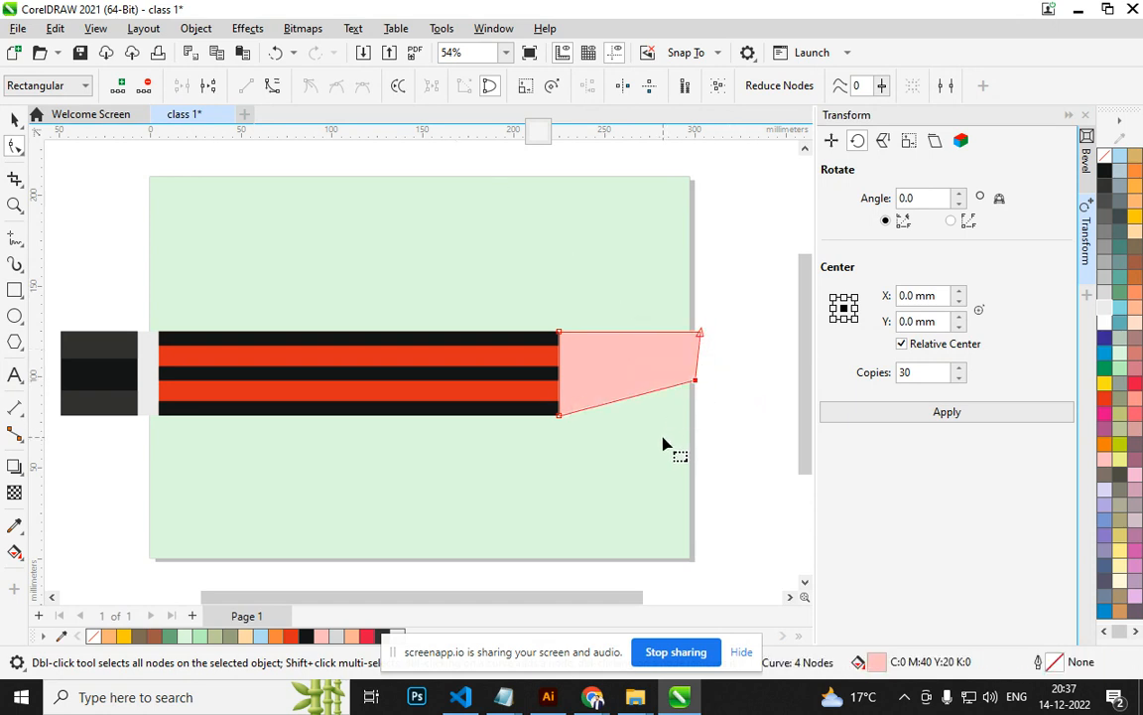
key(ctrl+z)
key(ctrl+z)
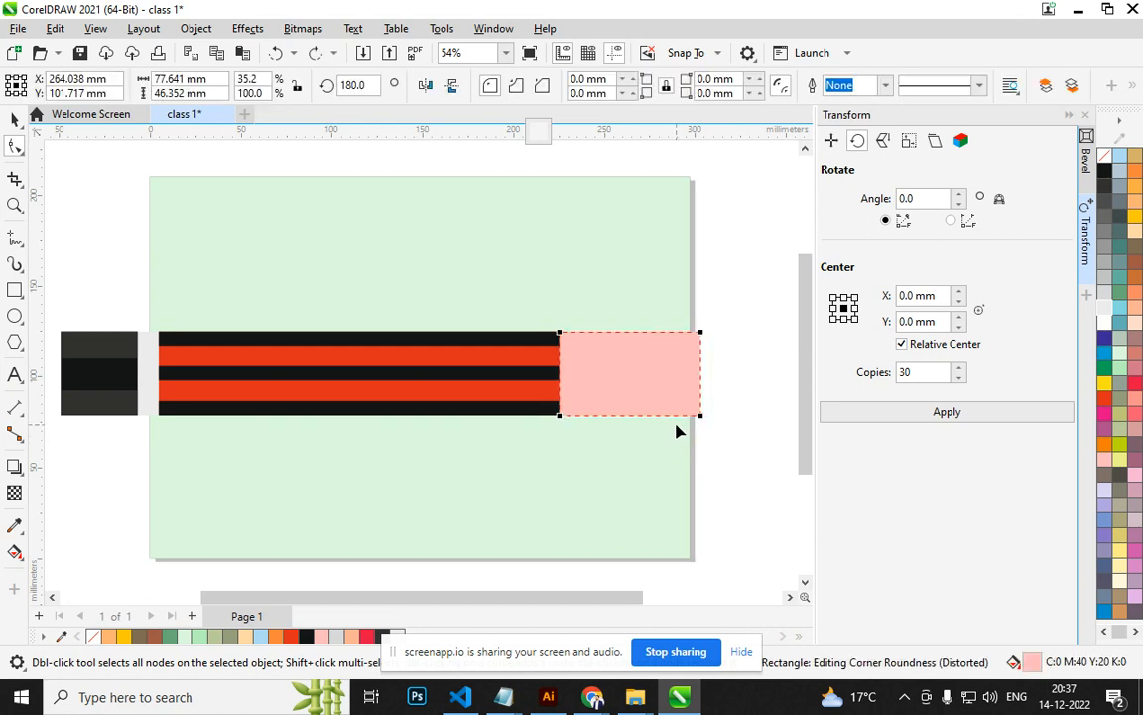
Convert the pink block to curves and reshape it into a three-node triangular pencil tip about 106 mm long.
key(ctrl+q)
key(ctrl+z)
key(ctrl+q)
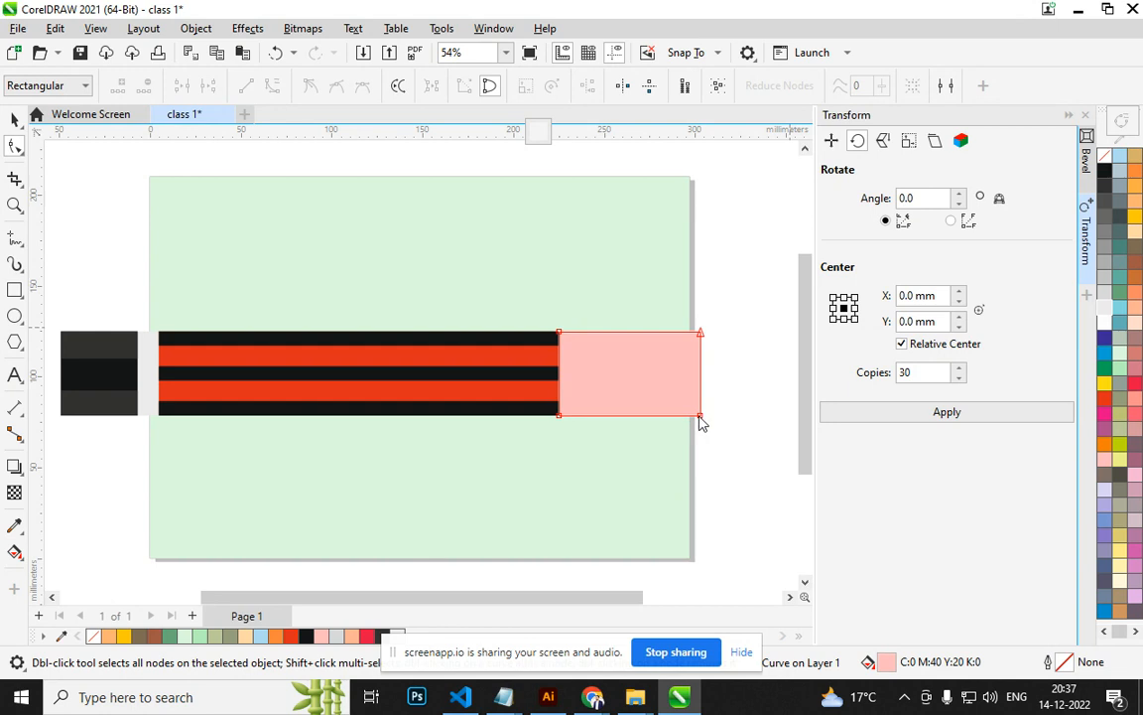
drag(700, 417, 752, 378)
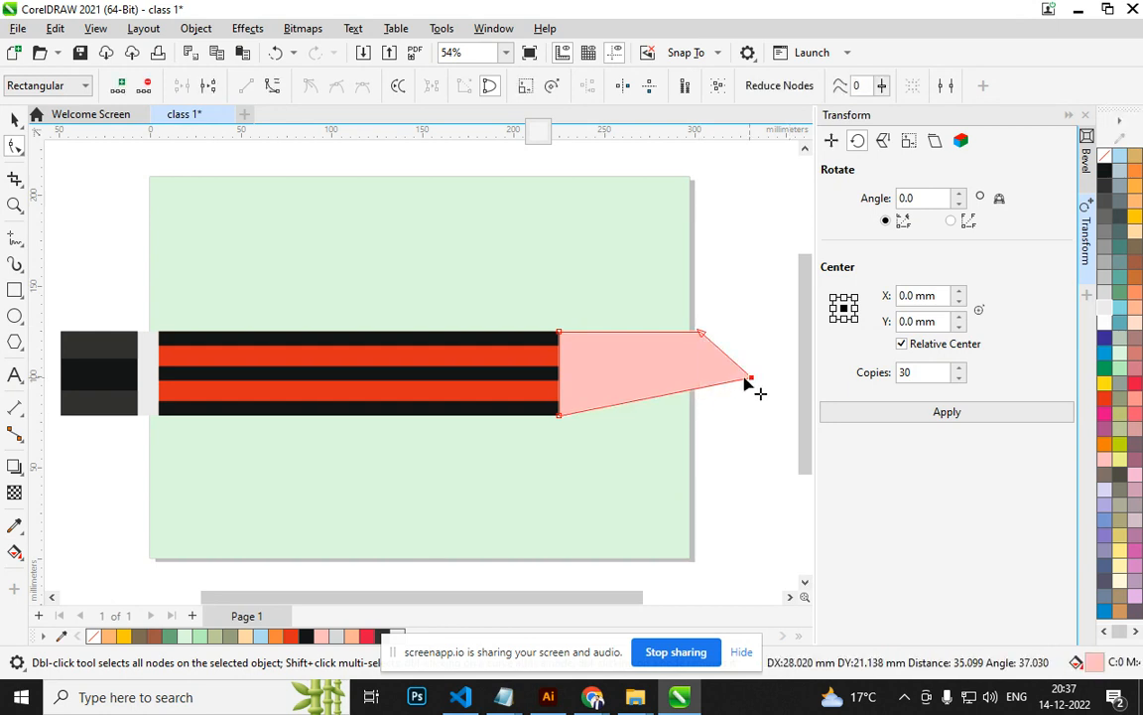
drag(702, 338, 562, 334)
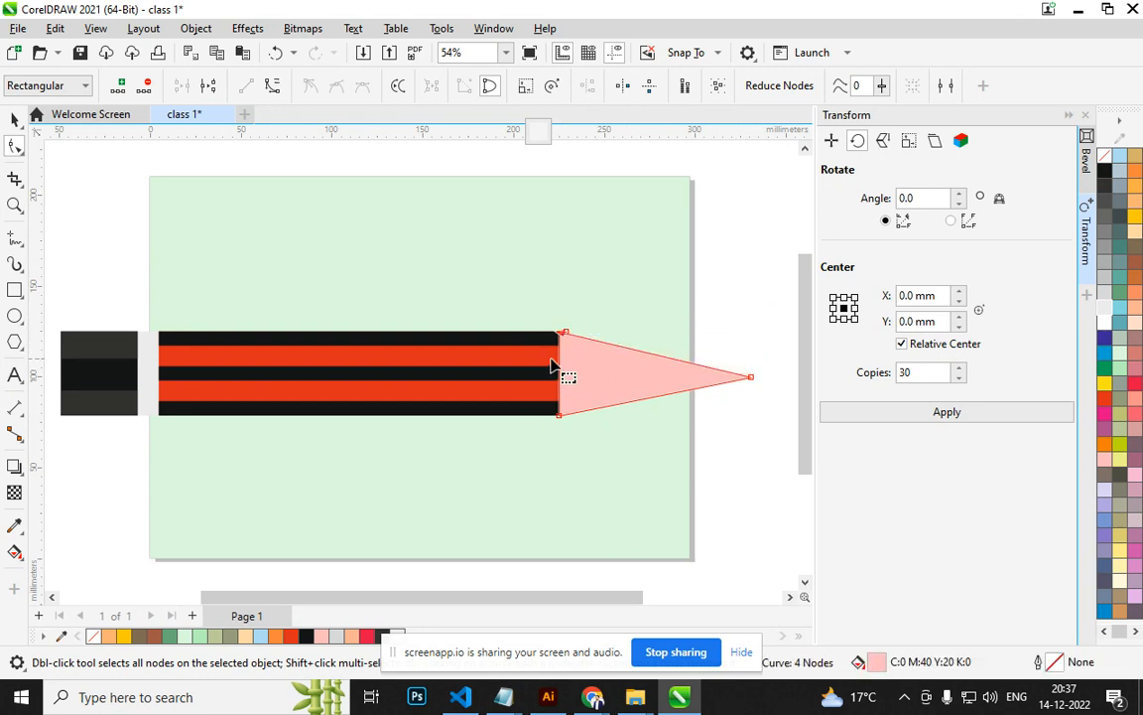
key(ctrl+z)
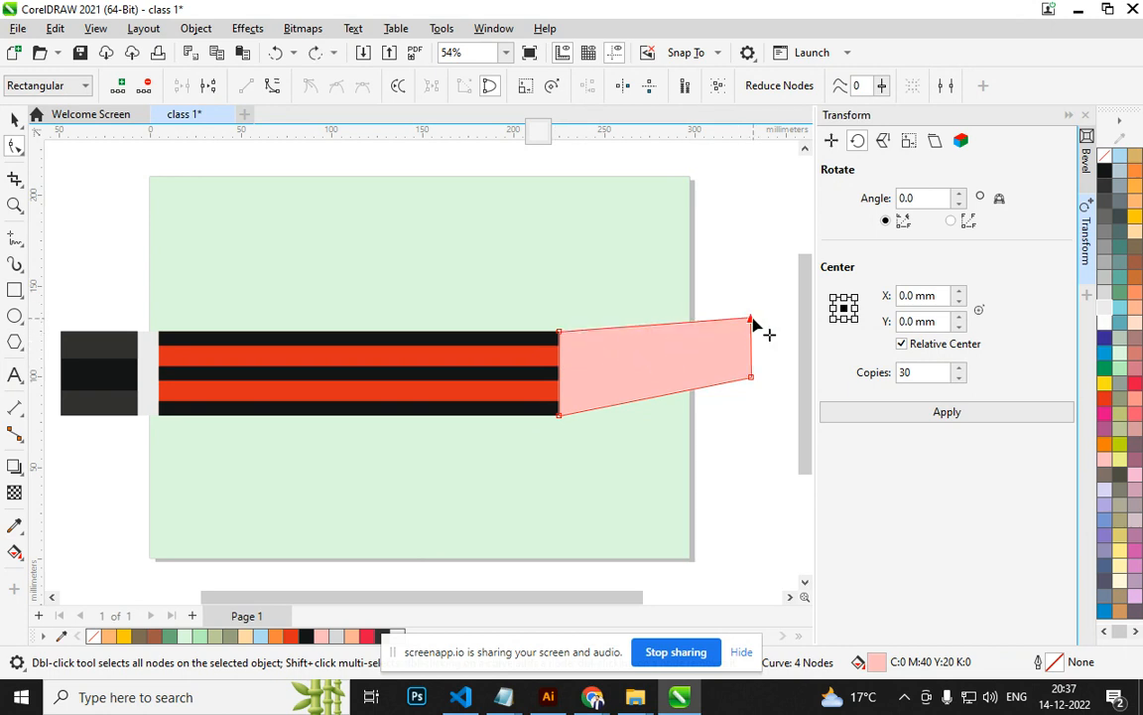
key(Delete)
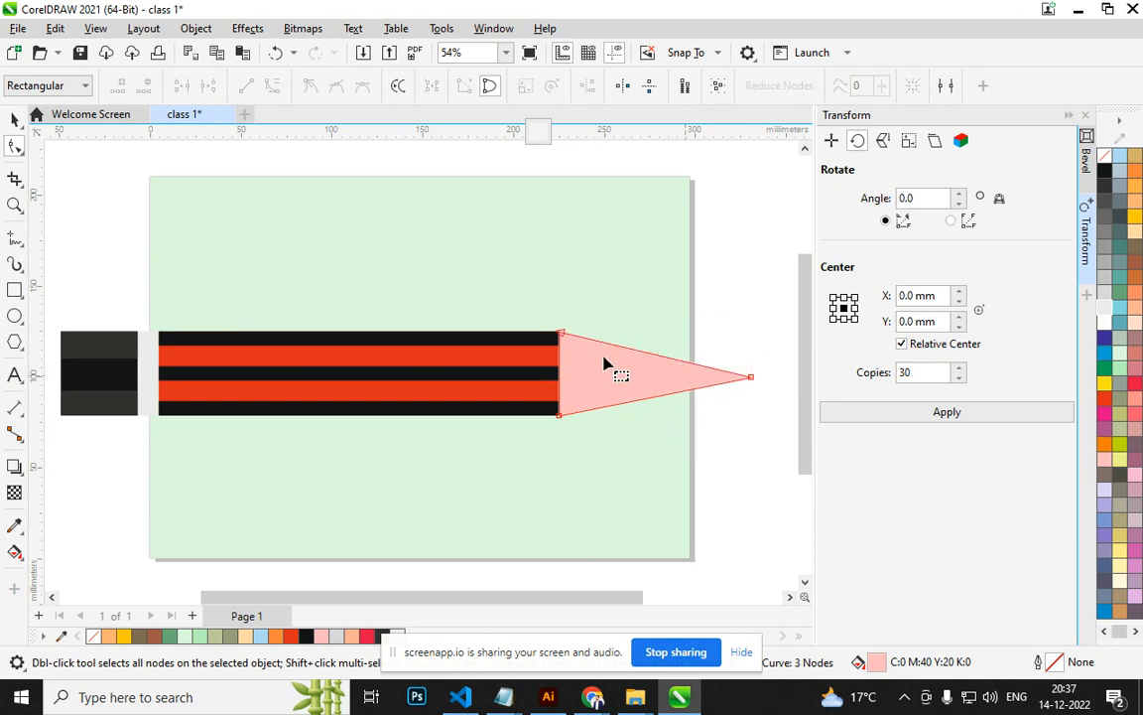
click(16, 121)
click(78, 214)
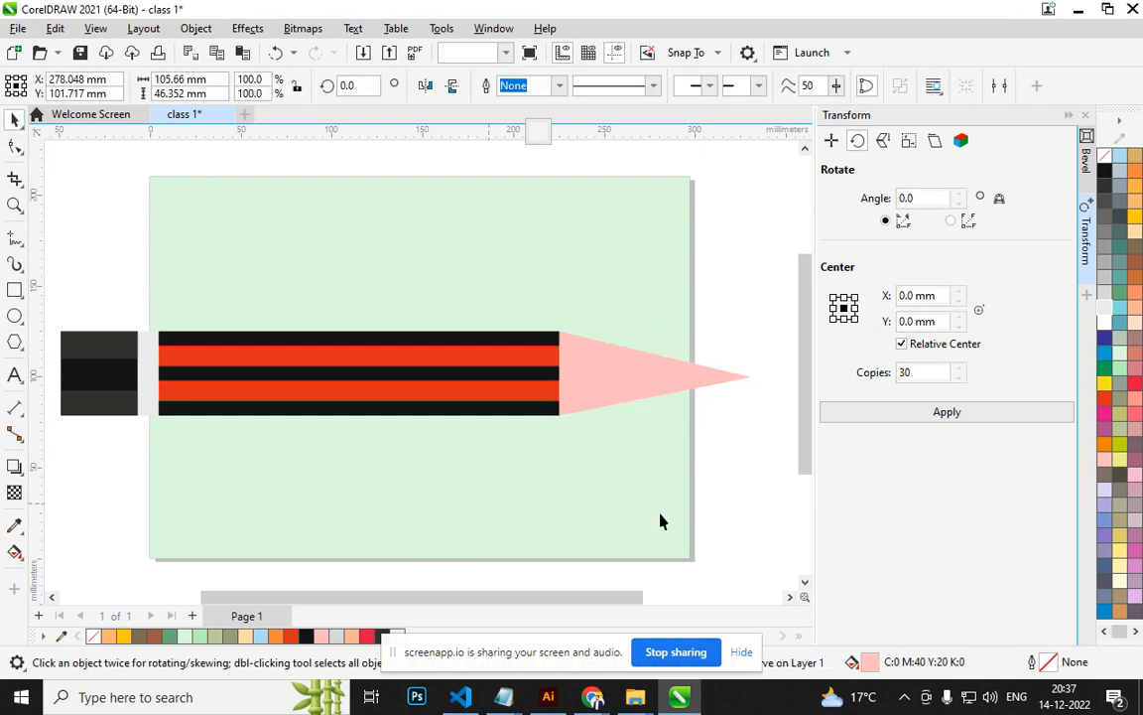
Duplicate the pink triangle in place, fill the copy black, and move its base nodes towards the tip to form a small lead point.
click(671, 385)
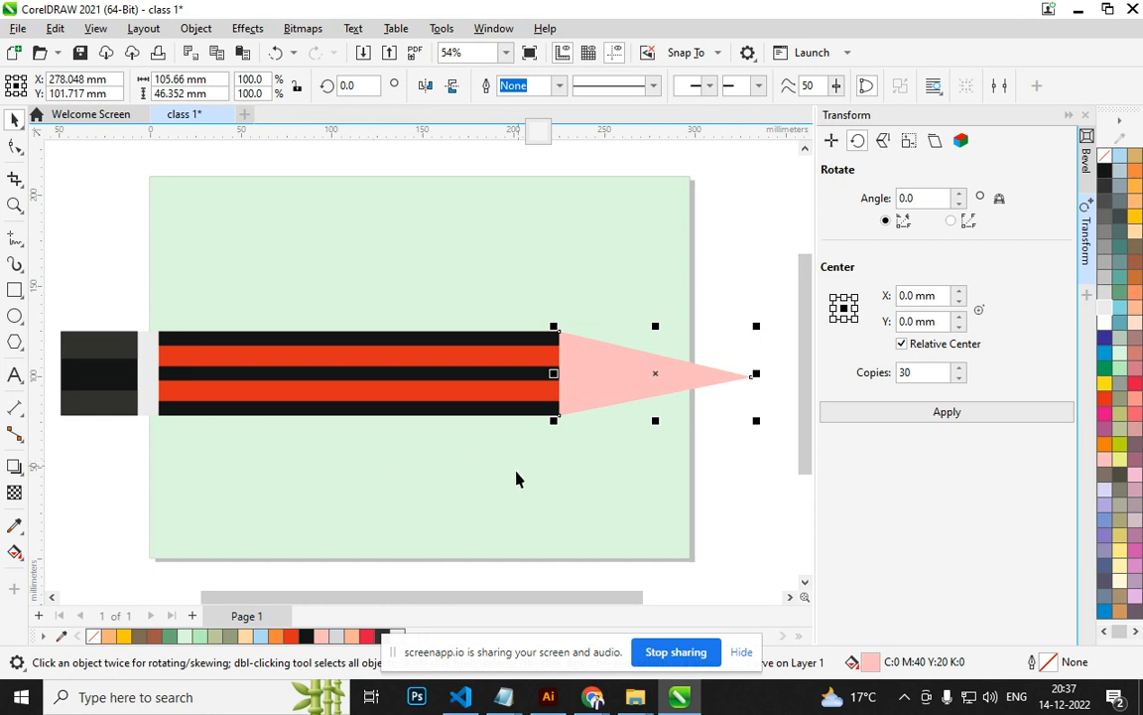
click(1104, 172)
key(F10)
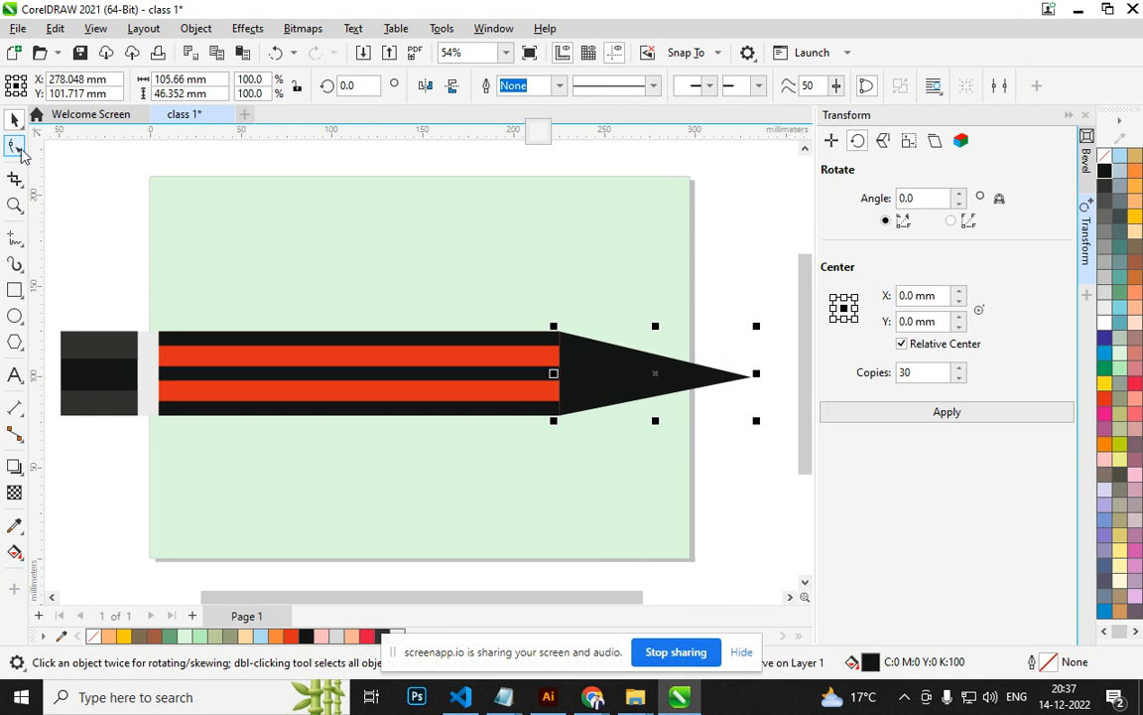
drag(557, 336, 672, 359)
drag(561, 422, 695, 374)
click(486, 582)
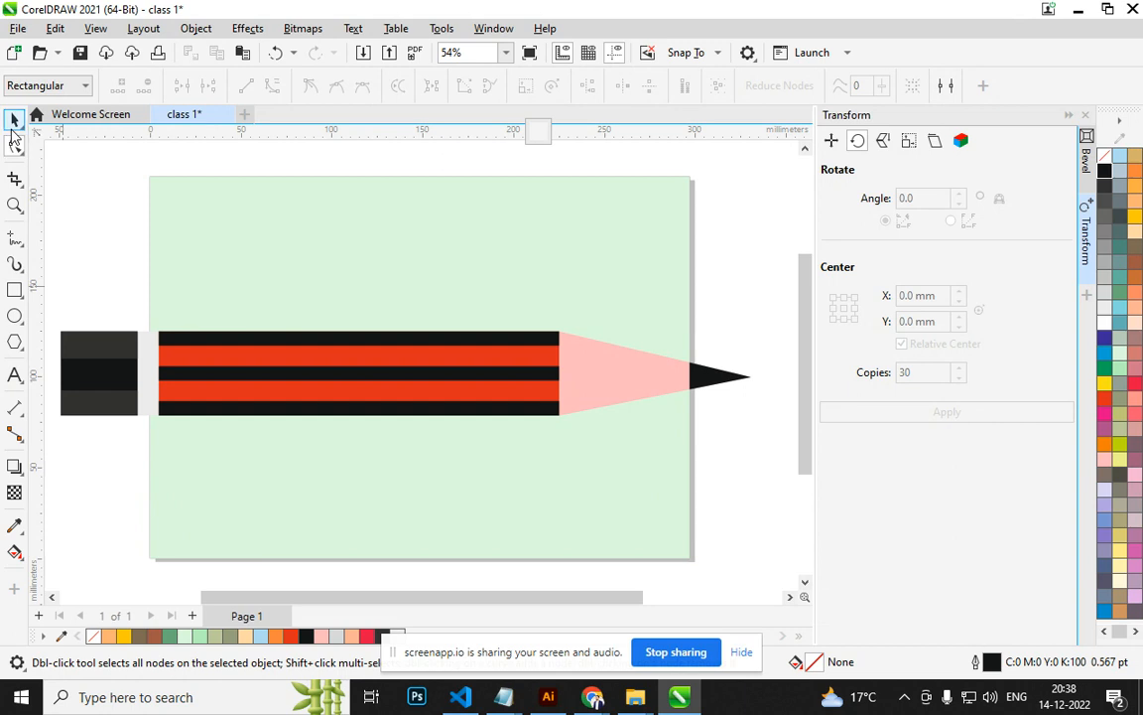
Group the striped body, pink tip and black lead point into one pencil.
key(space)
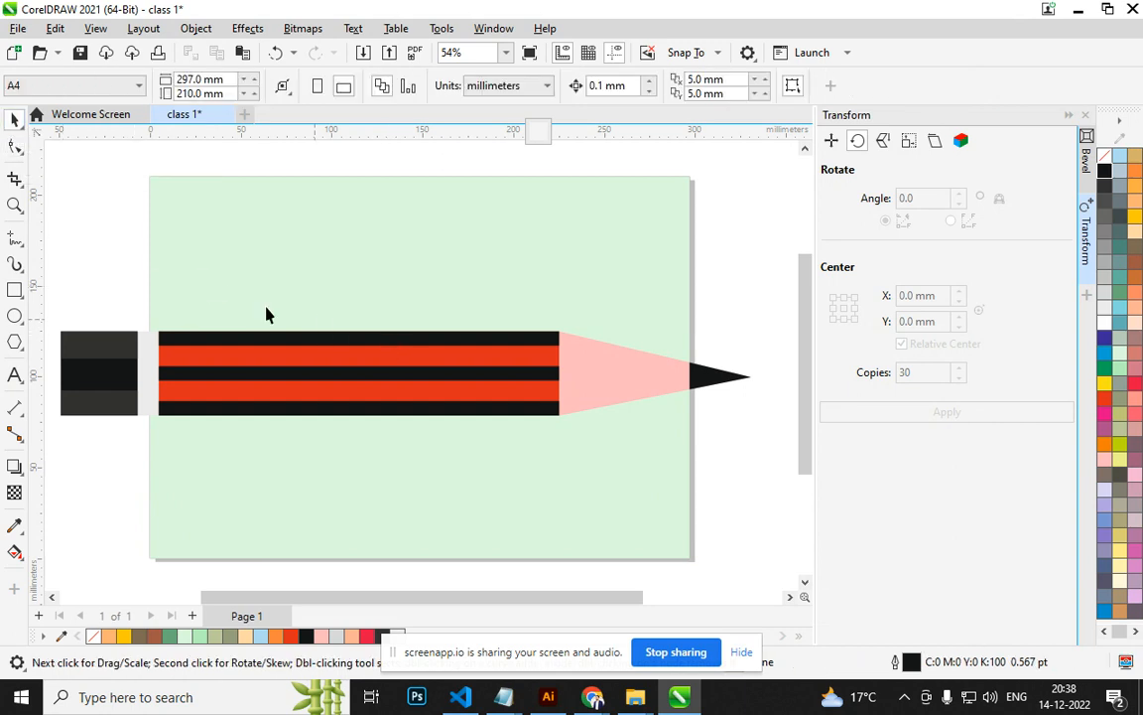
mouse_move(58, 289)
mouse_down()
mouse_move(58, 303)
mouse_move(347, 431)
mouse_move(783, 444)
mouse_move(751, 442)
mouse_up()
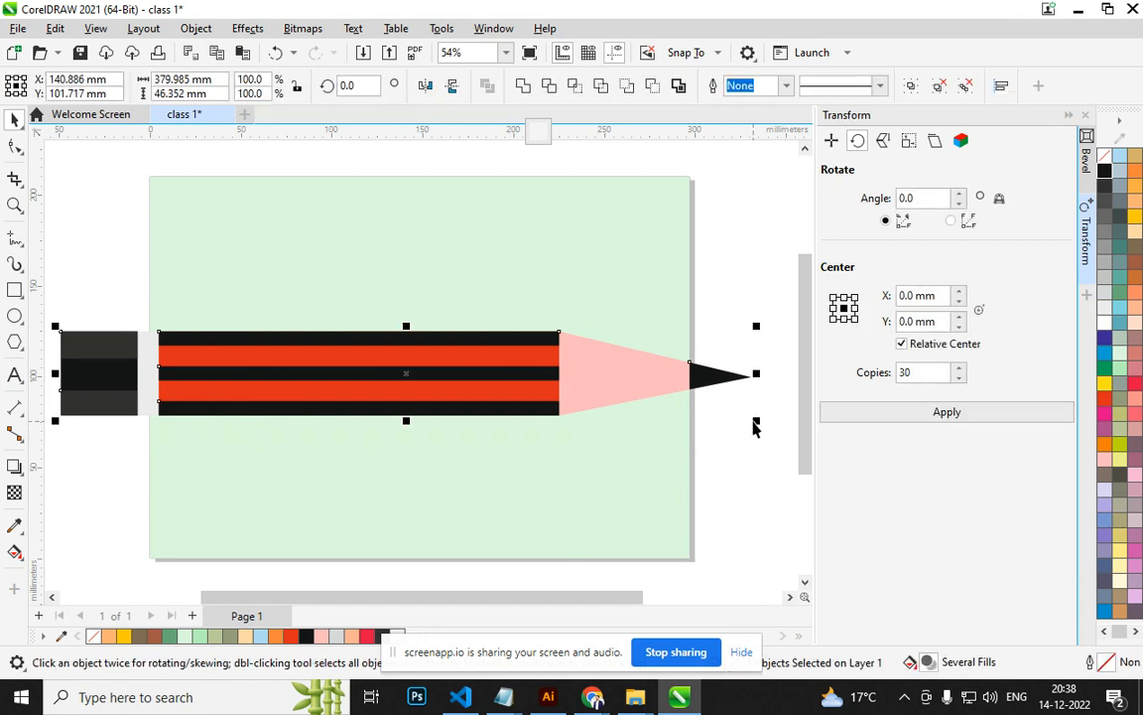
key(ctrl+g)
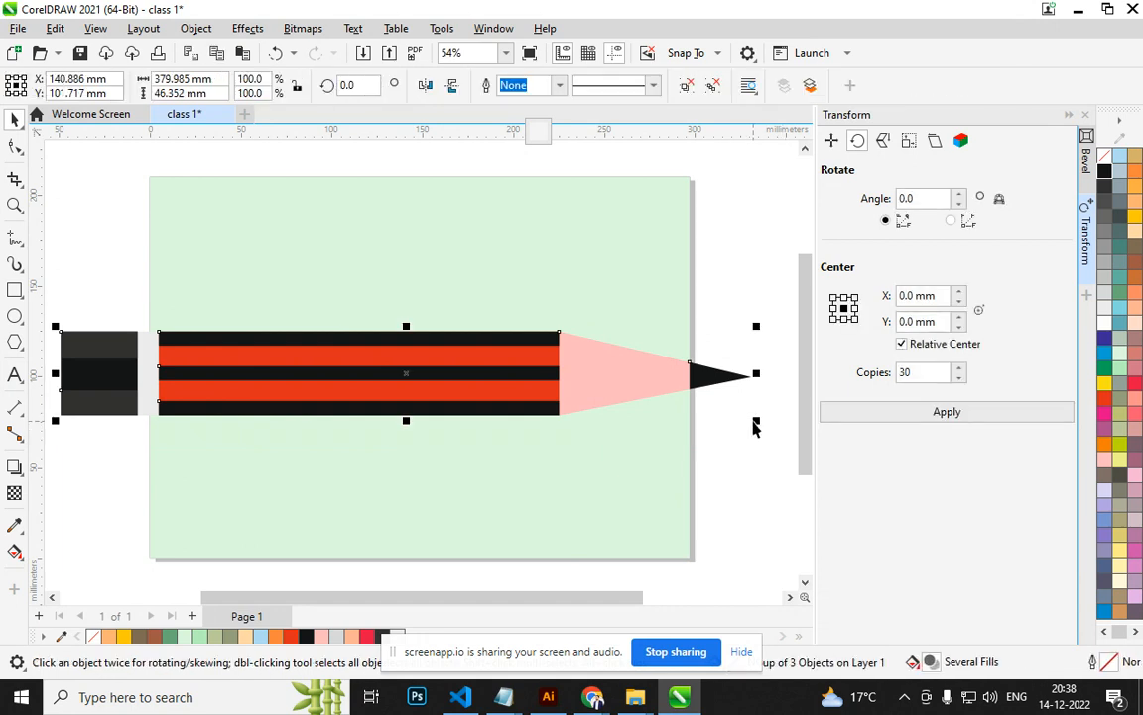
Scale the pencil group down to about 134 mm wide and place it near the middle of the page.
mouse_move(757, 423)
mouse_down()
mouse_move(421, 365)
mouse_move(310, 365)
mouse_up()
mouse_move(210, 349)
mouse_down()
mouse_move(441, 361)
mouse_move(441, 349)
mouse_up()
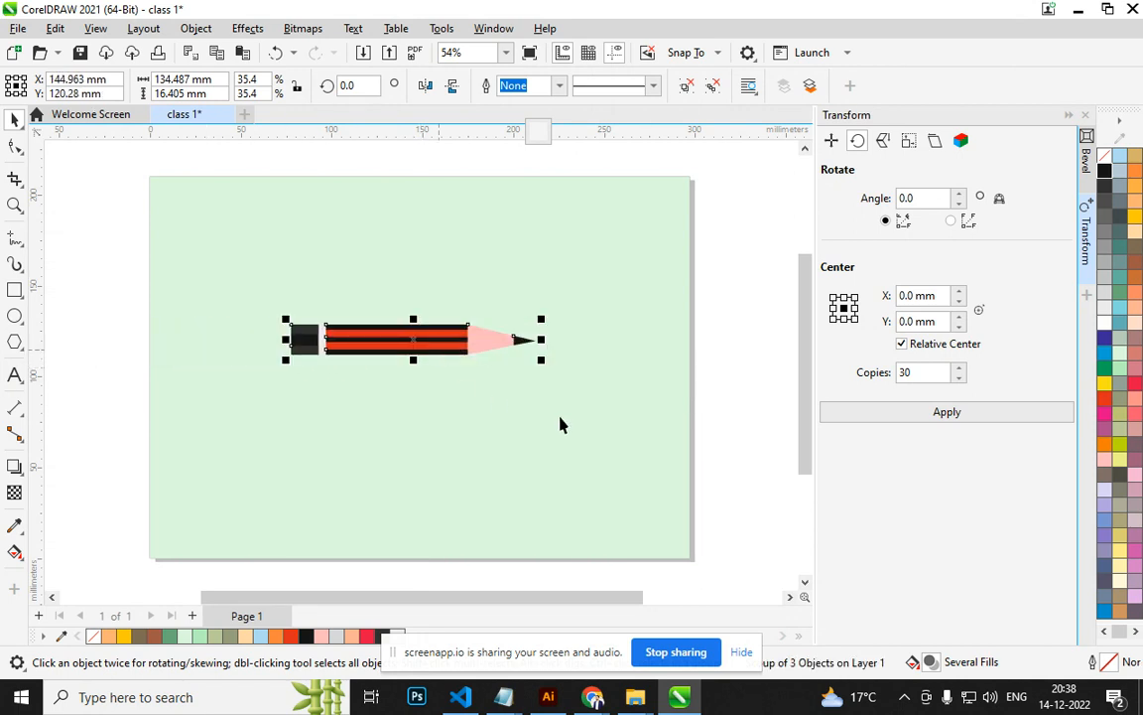
click(737, 406)
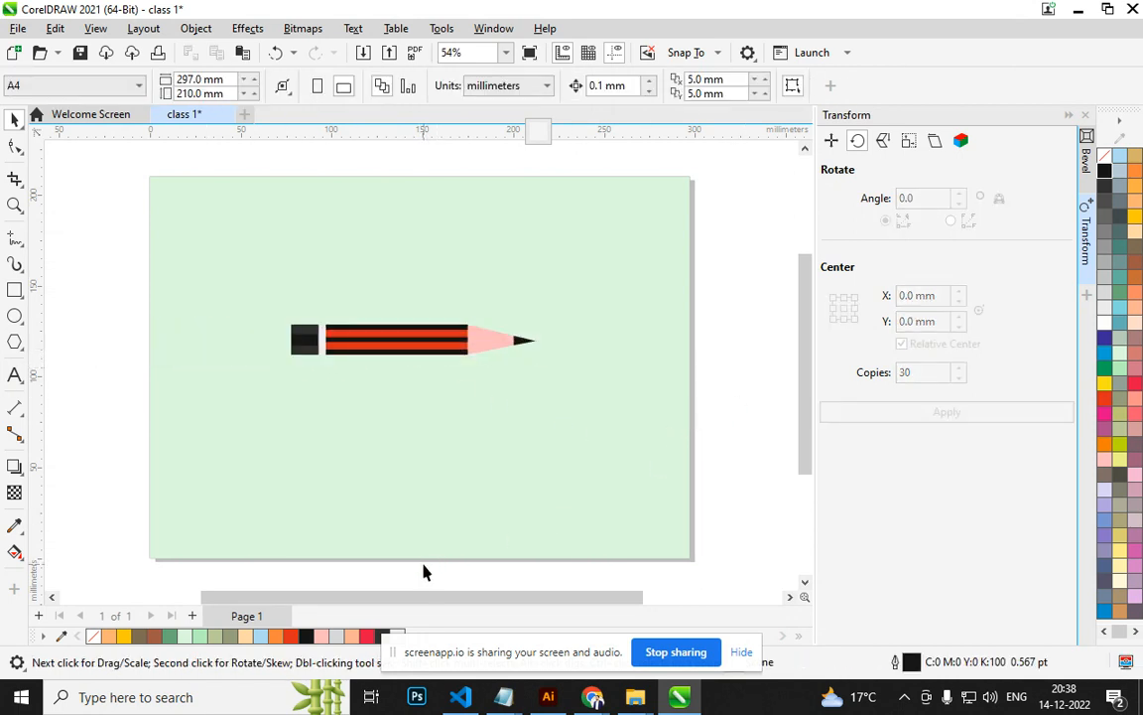
Draw a rectangle about 219 × 117 mm from the pencil's eraser end to the page's lower-right corner.
click(420, 432)
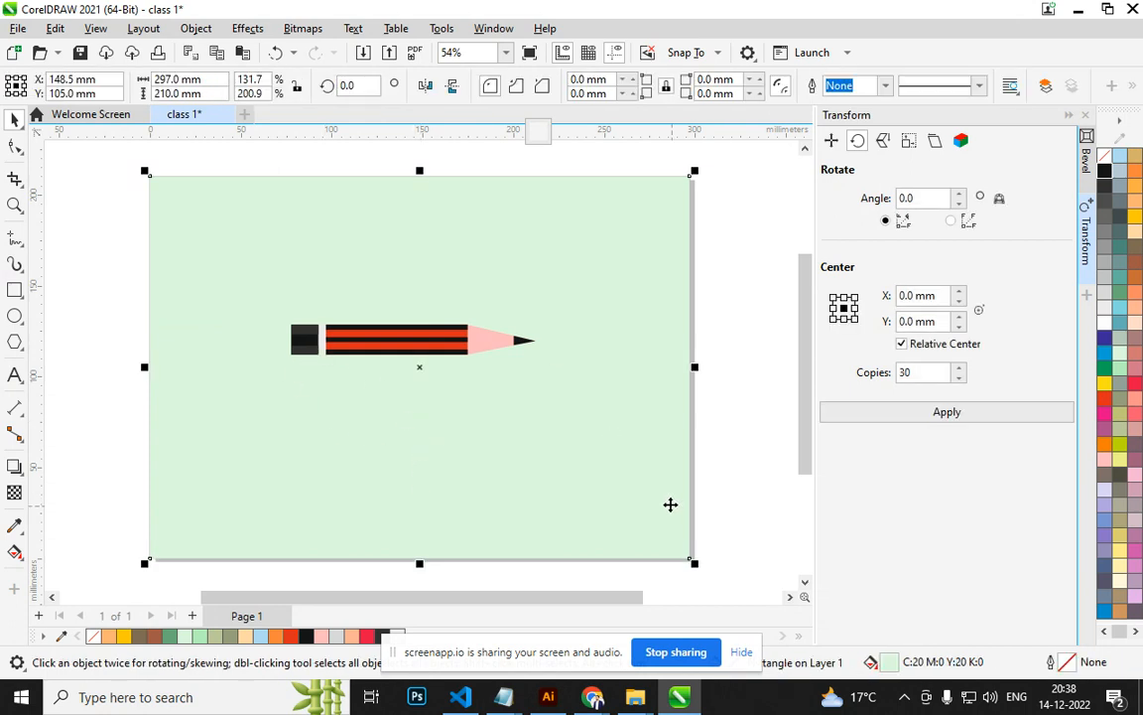
click(15, 289)
mouse_move(292, 346)
mouse_down()
mouse_move(629, 554)
mouse_move(691, 558)
mouse_up()
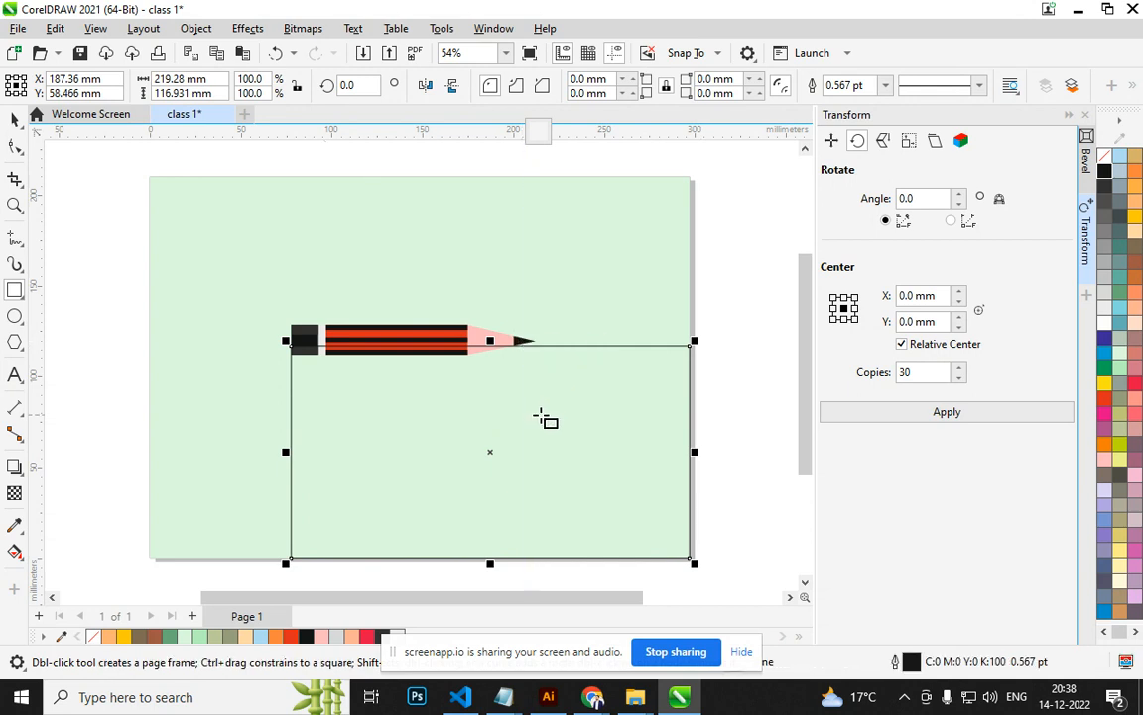
Convert the rectangle to curves and move its upper corners to the pencil's point and the lower part of the eraser end.
click(17, 147)
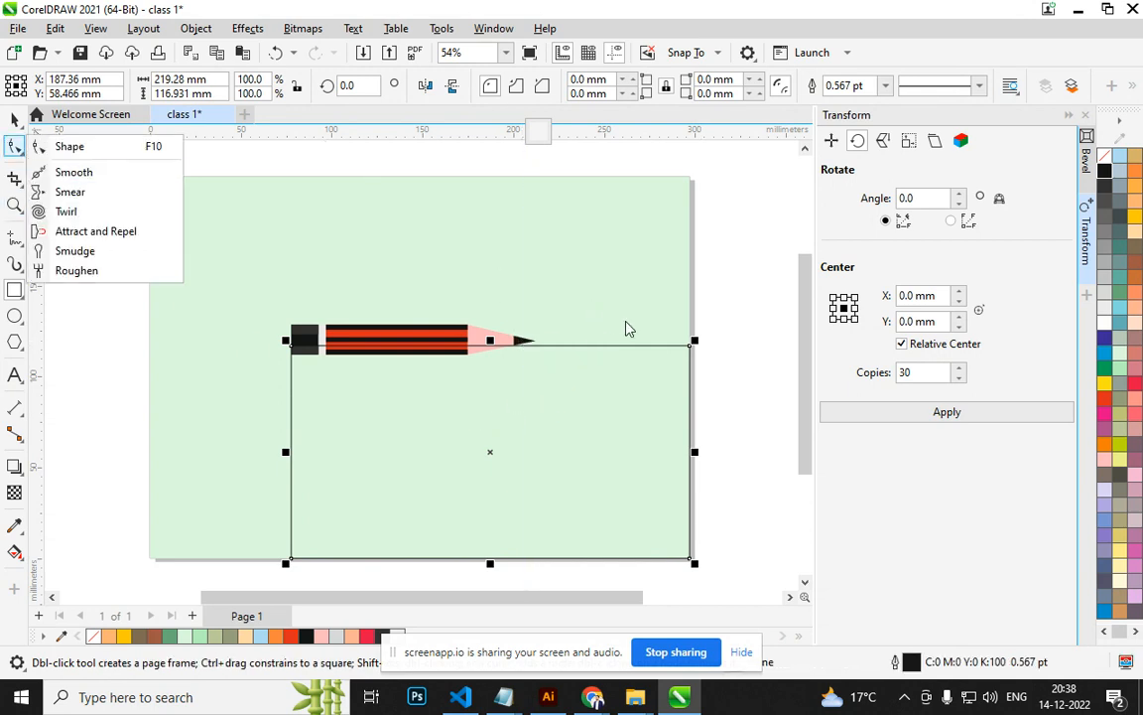
click(65, 146)
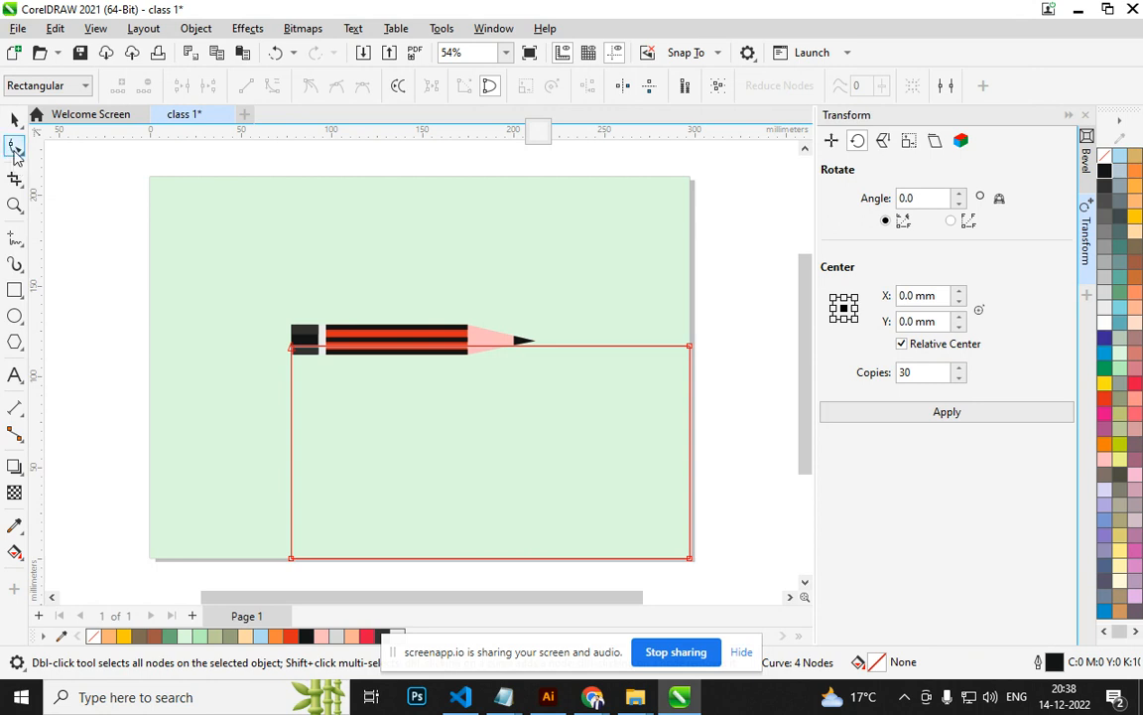
drag(689, 347, 535, 340)
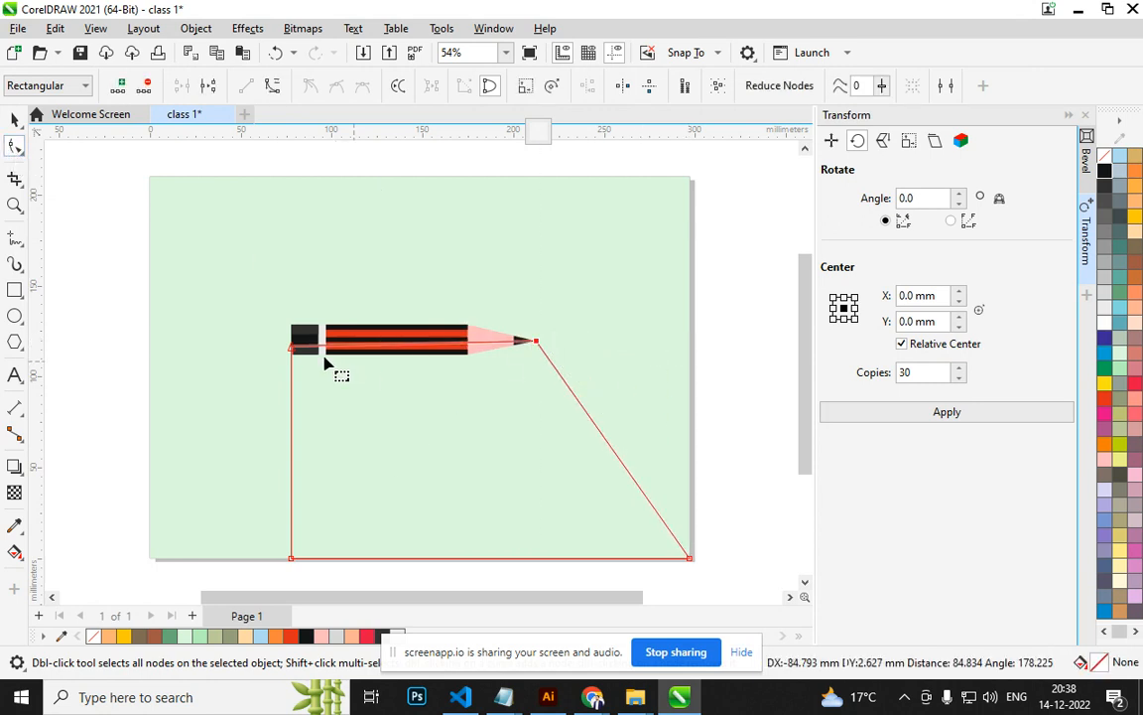
drag(291, 347, 291, 351)
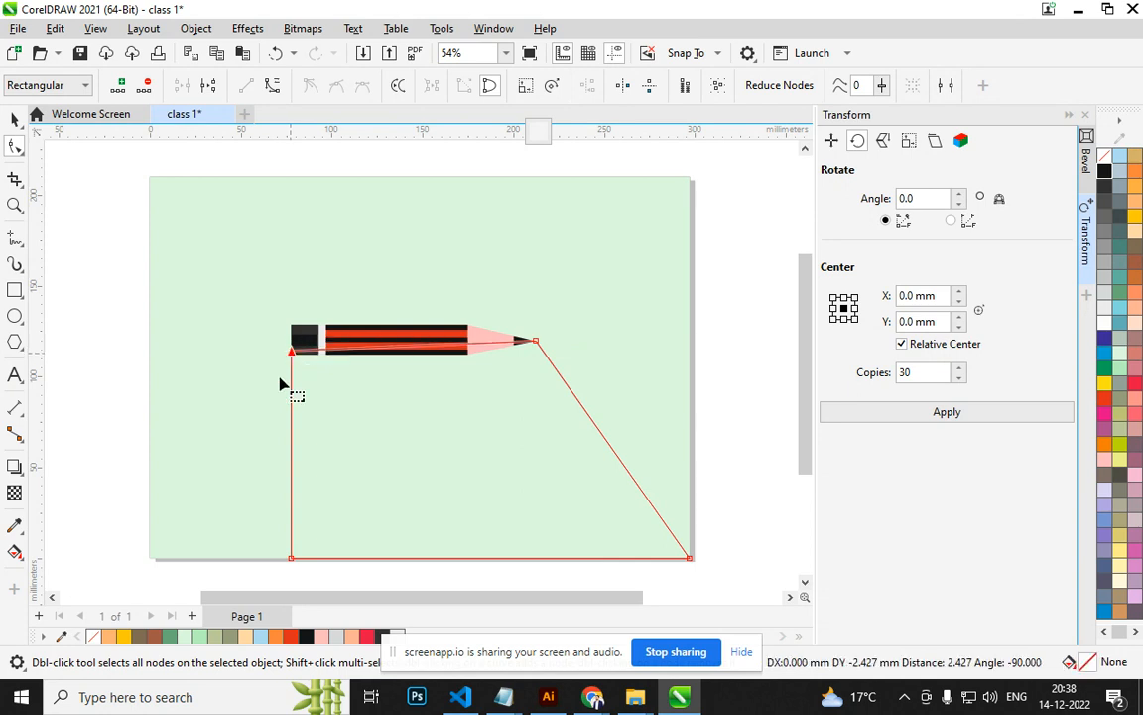
Fill the reshaped quadrilateral with the background's light green, C20 M0 Y20 K0.
click(14, 120)
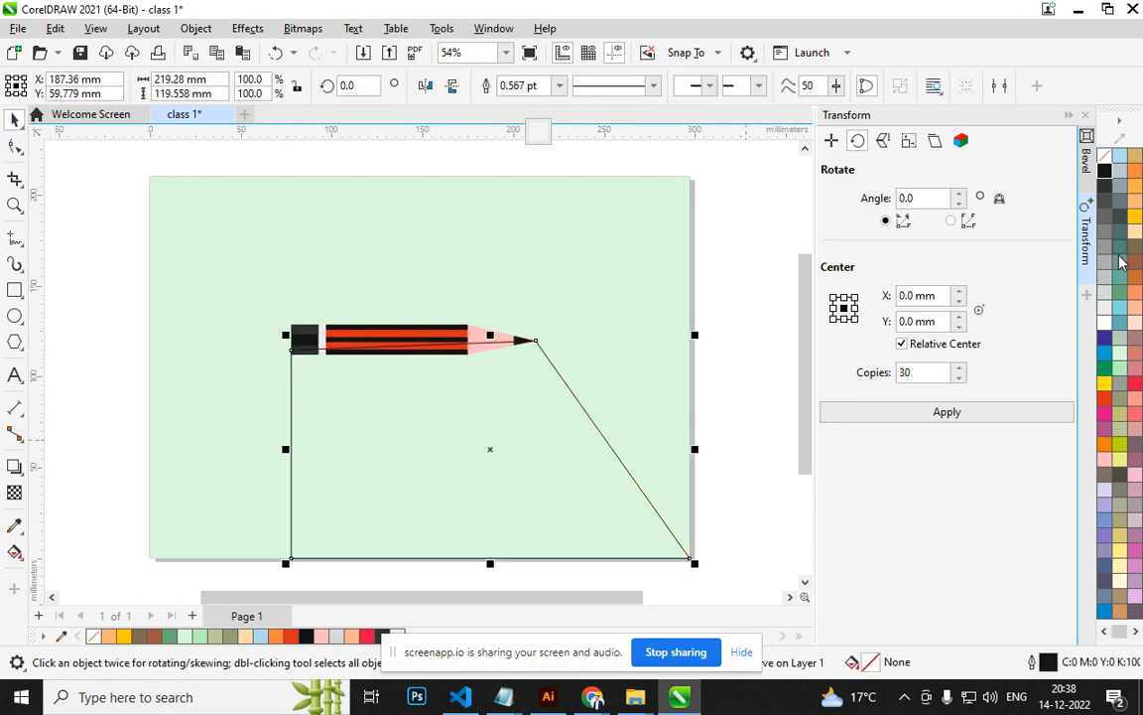
click(1121, 369)
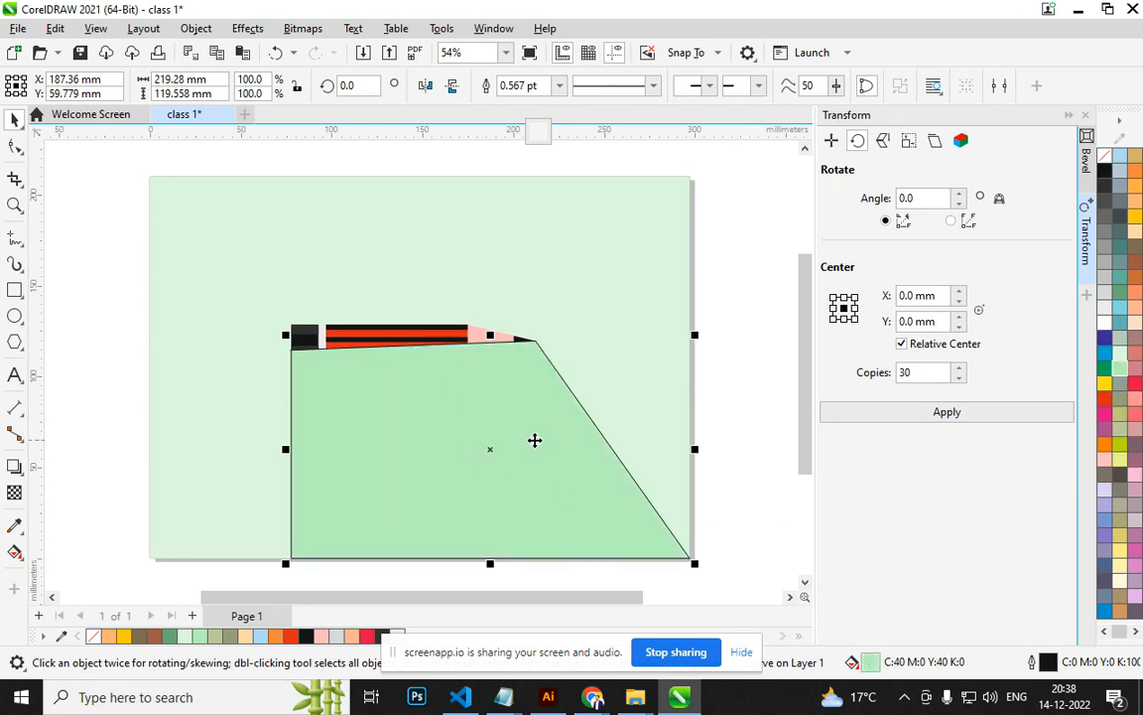
click(1116, 385)
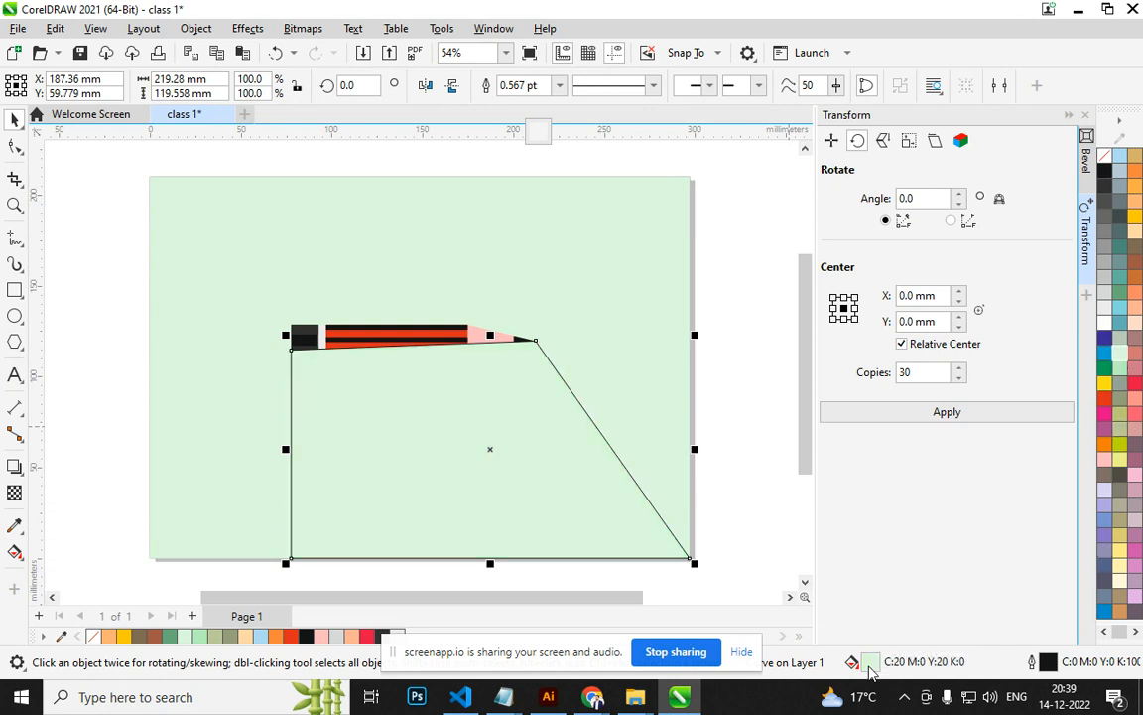
Darken the quadrilateral's uniform fill to the grey-green C27 M7 Y25 K0 using the HSB hue-based color viewer.
double_click(869, 665)
drag(478, 95, 806, 98)
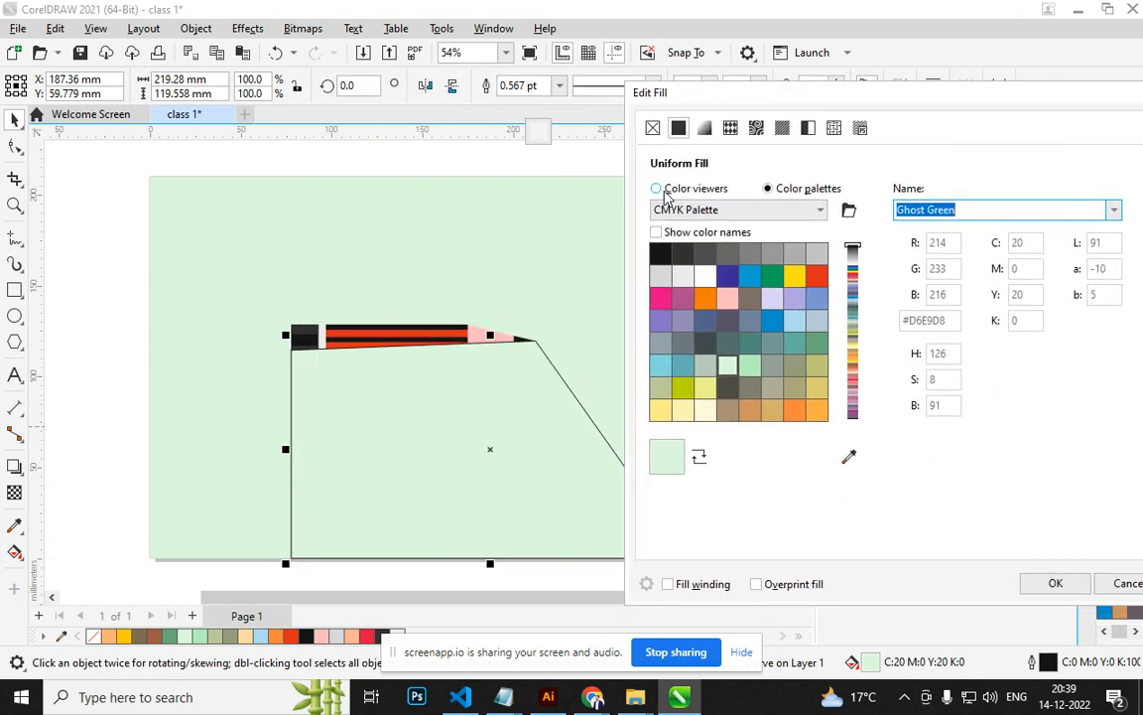
click(665, 191)
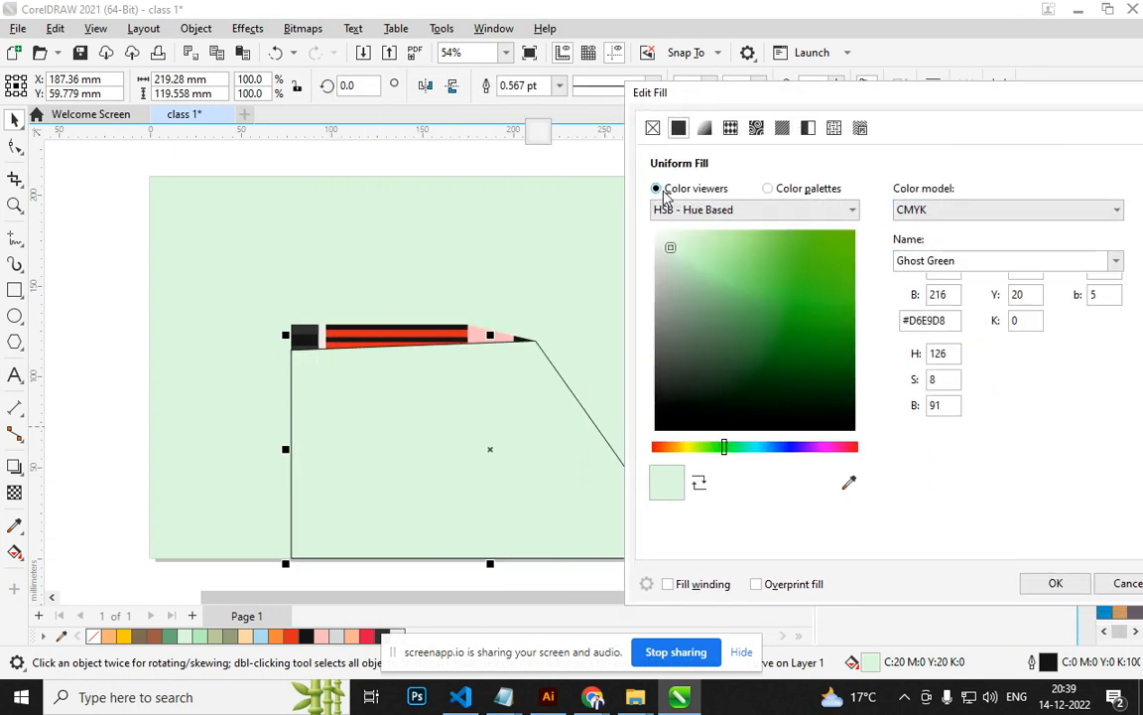
click(671, 256)
click(671, 262)
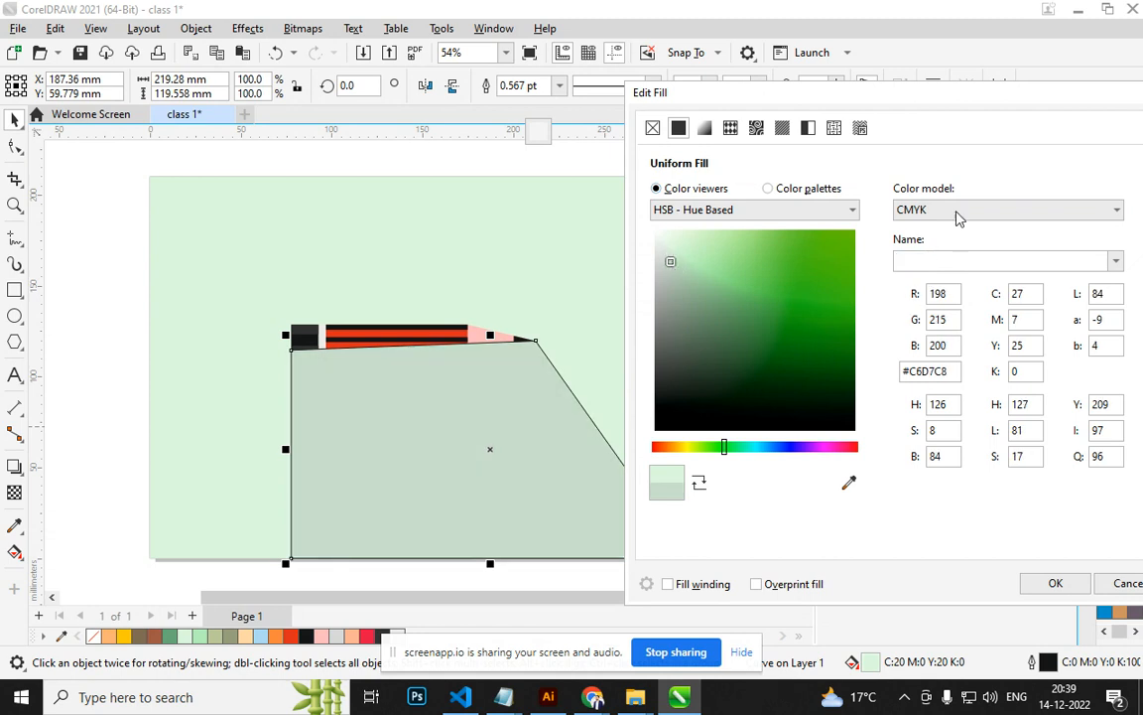
drag(873, 106, 679, 105)
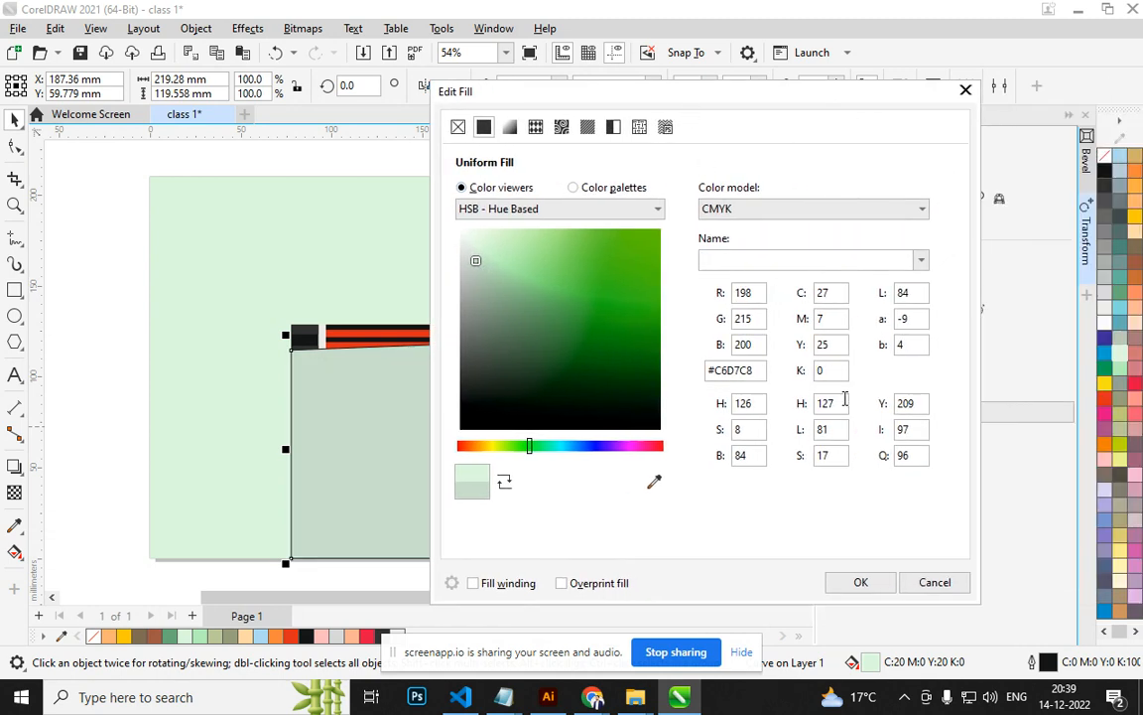
click(859, 581)
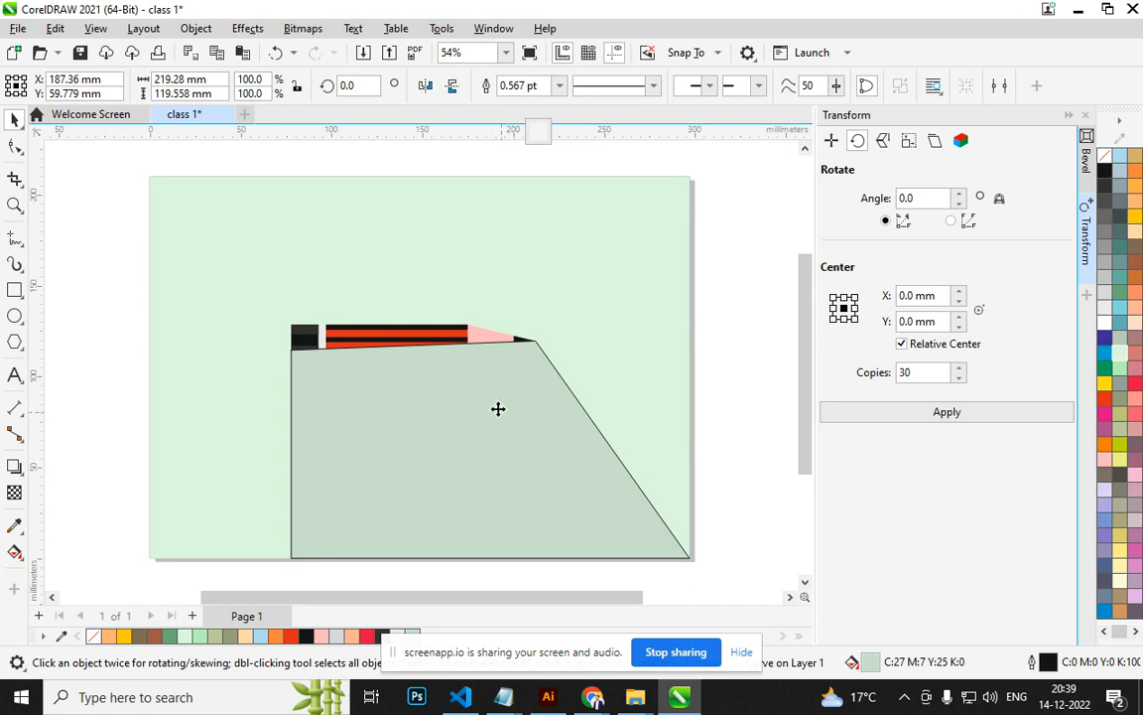
Remove the outline from the grey-green shadow shape and deselect it.
click(511, 427)
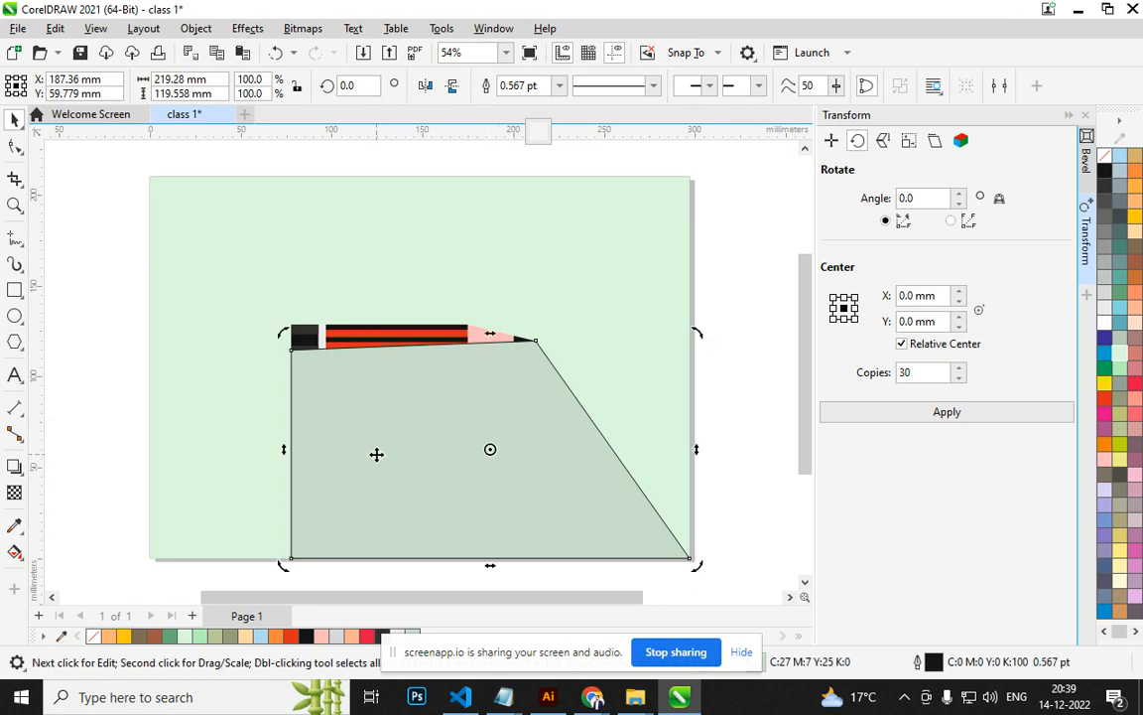
right_click(1105, 155)
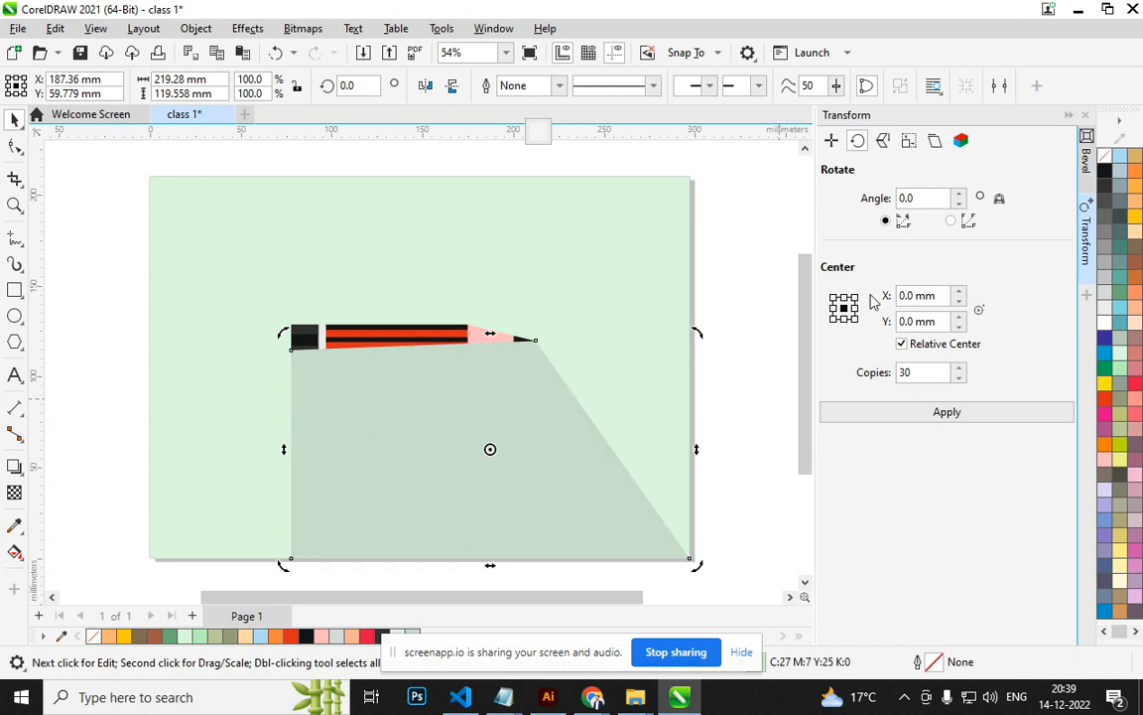
click(742, 381)
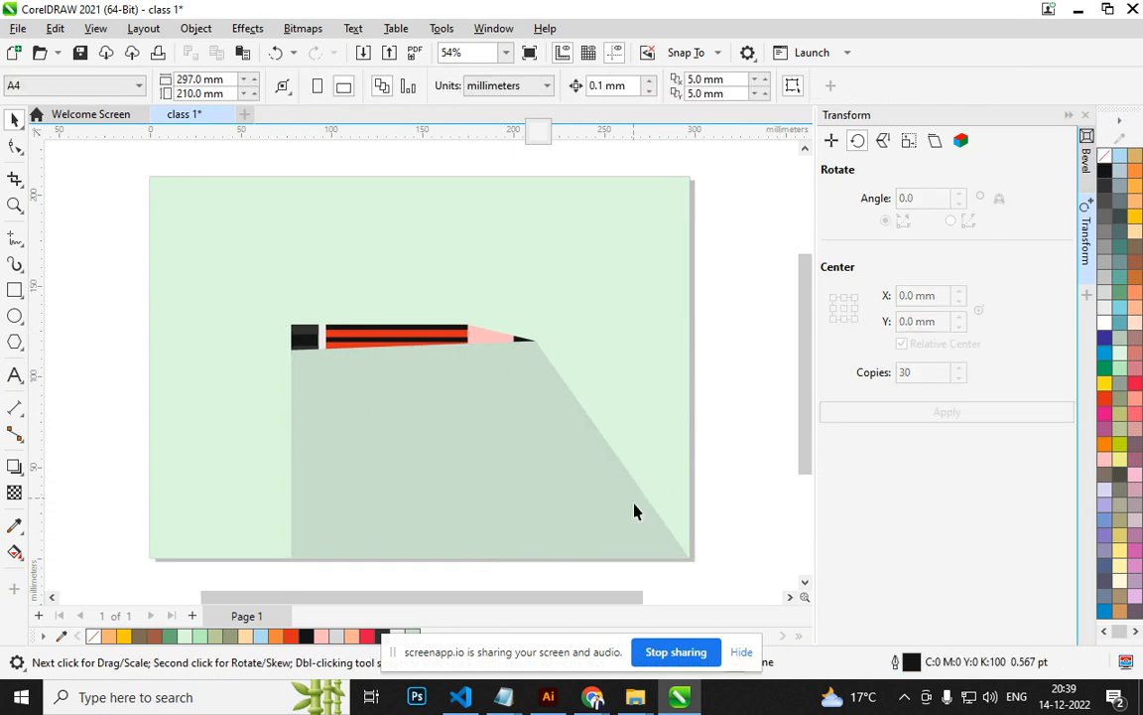
Select the pencil group and switch to the Notepad window with the list of alignment shortcuts.
scroll(443, 352, up, 3)
scroll(444, 353, down, 4)
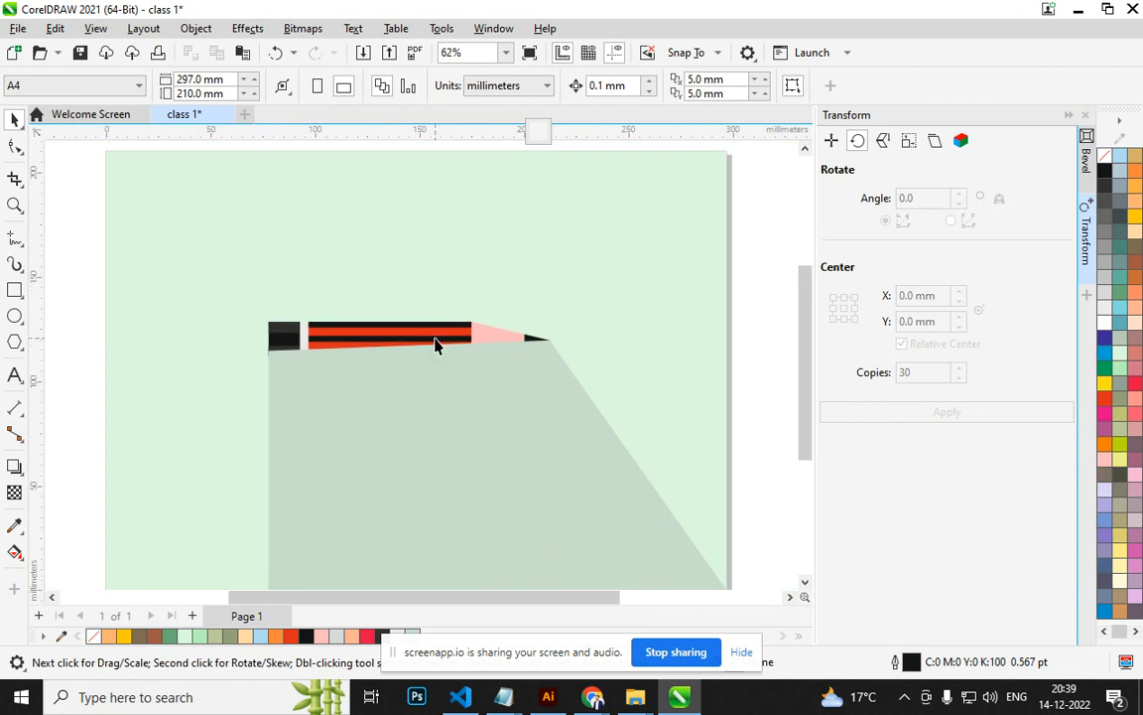
click(436, 339)
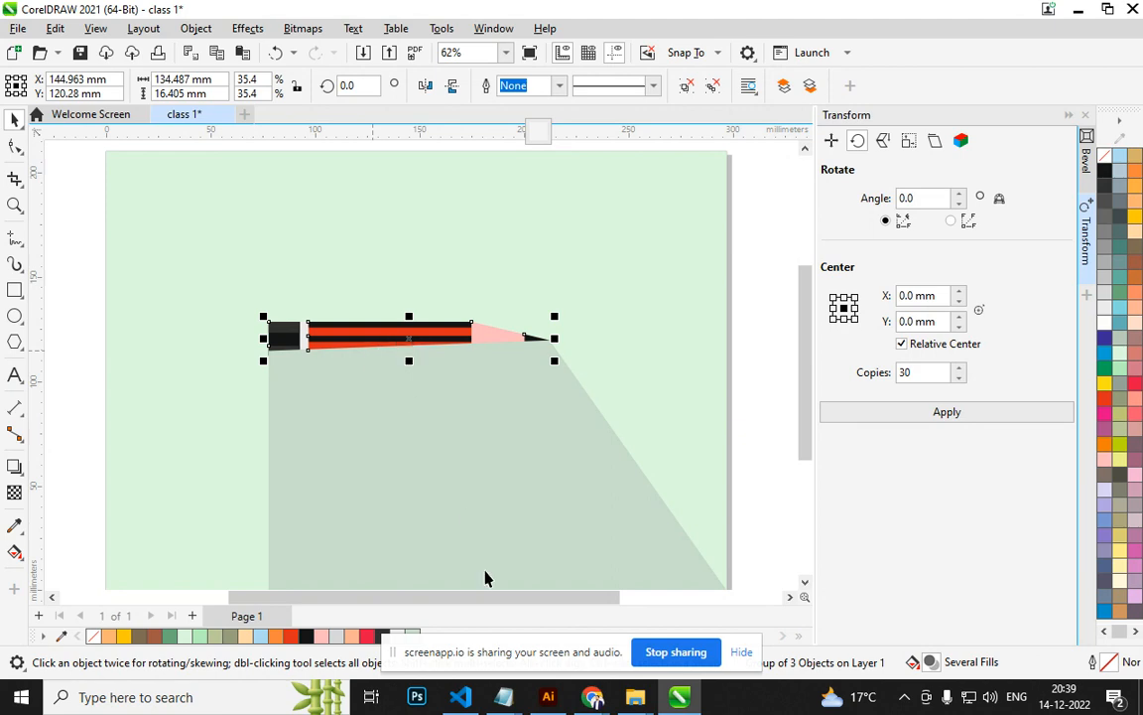
click(503, 697)
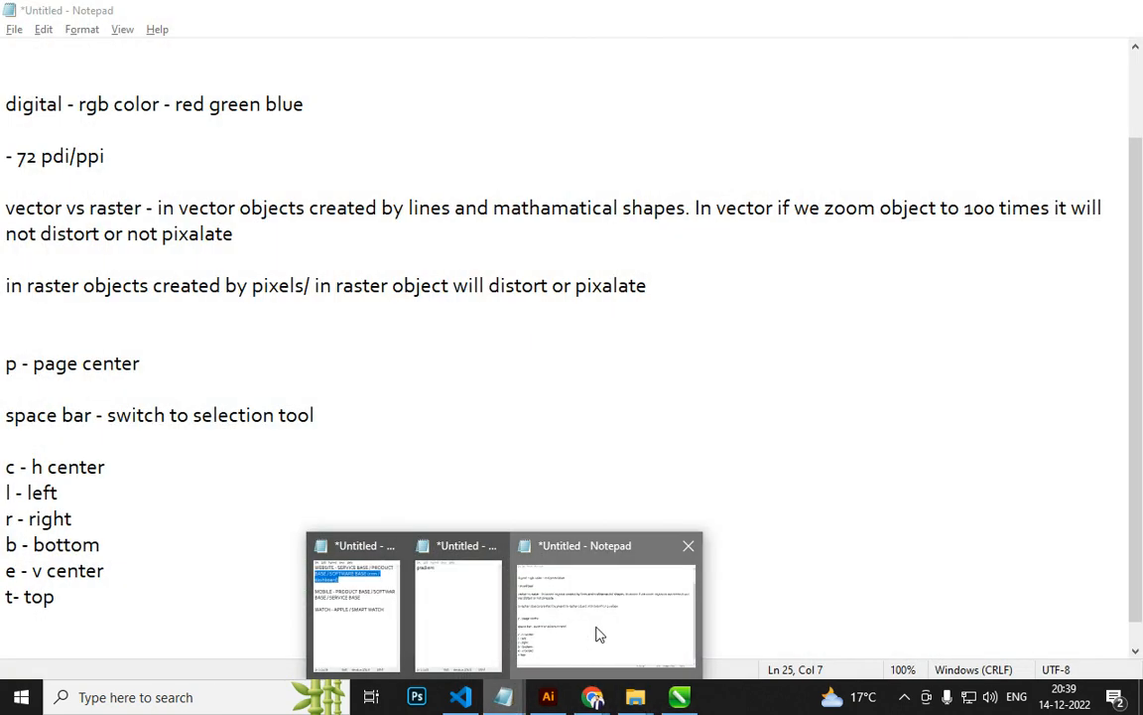
Add the line "layer up - ctrl+pageup" below "t- top" in the Notepad shortcut notes.
click(600, 634)
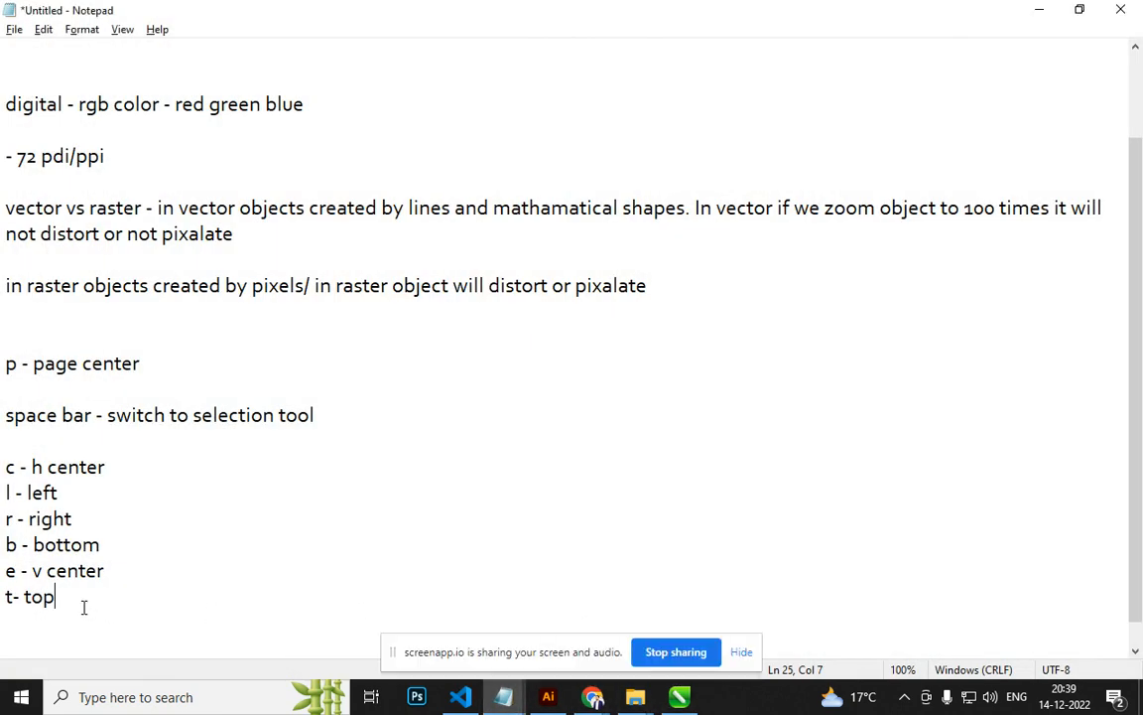
key(Return)
text(layer)
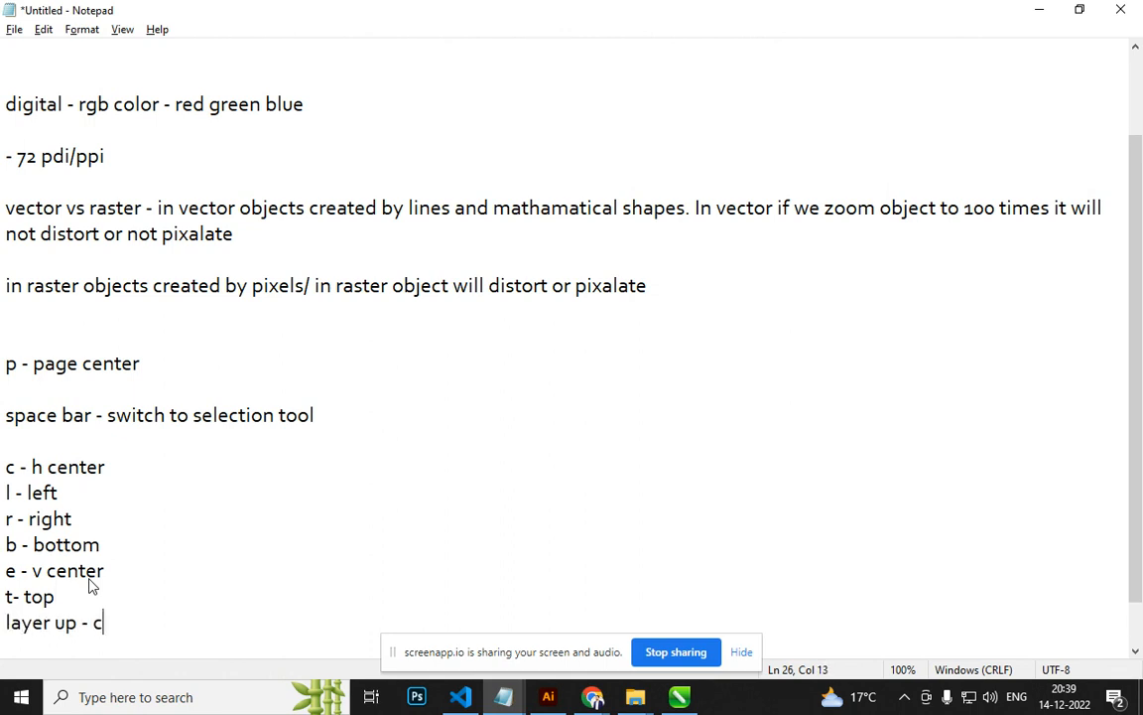
text(up - ctrl+pageup)
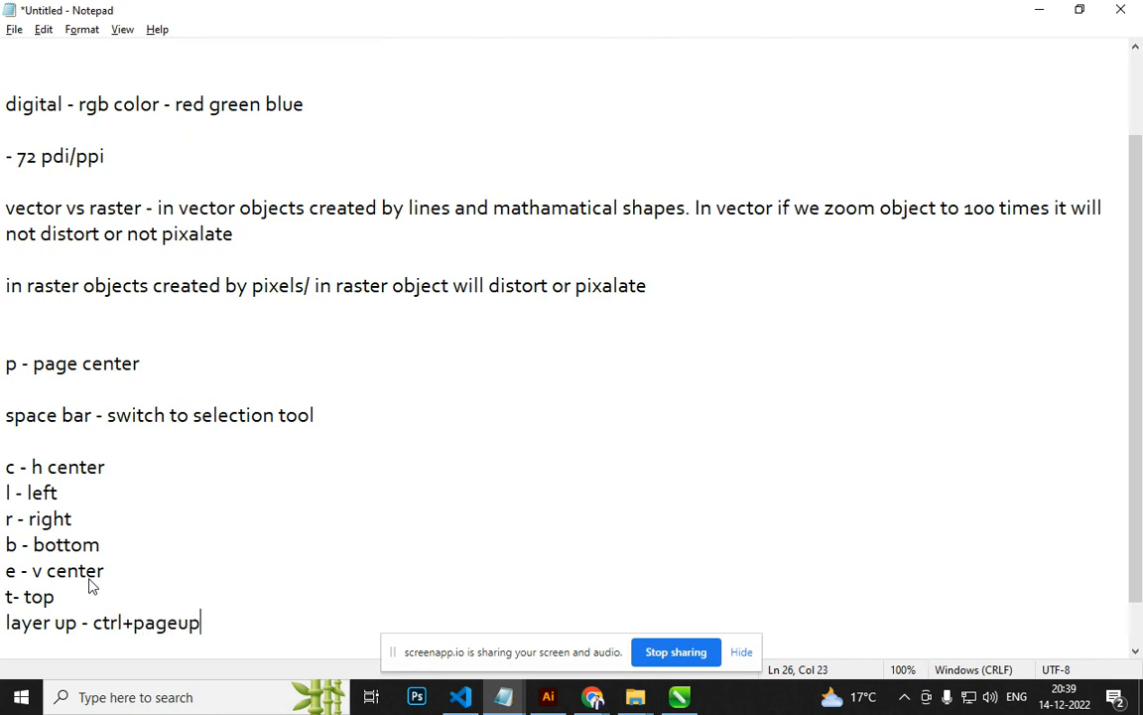
Switch to CorelDRAW and move the selected pencil group forward in the stacking order, in front of the shadow shape.
key(alt+Tab)
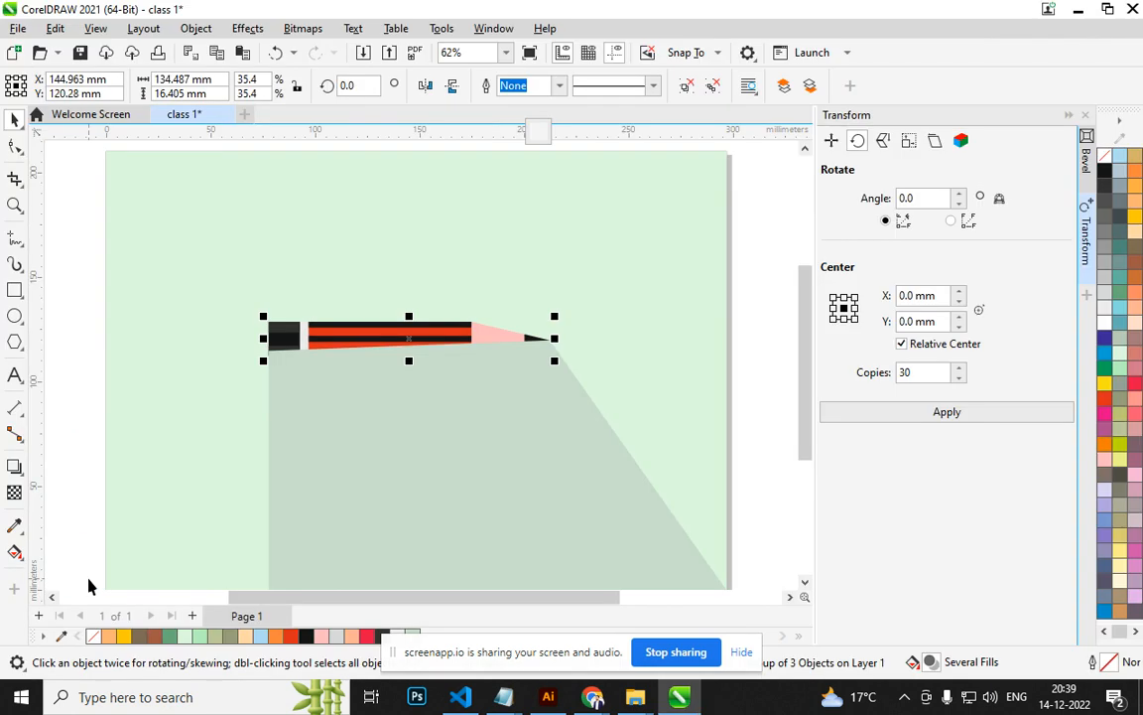
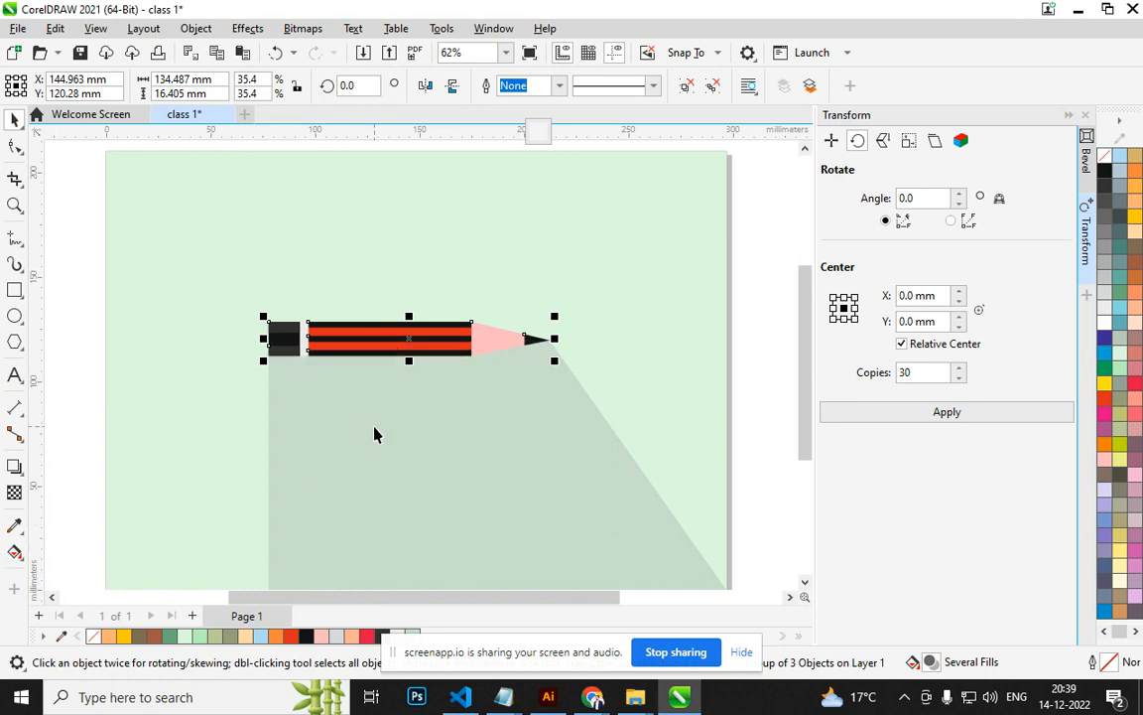
scroll(397, 407, down, 2)
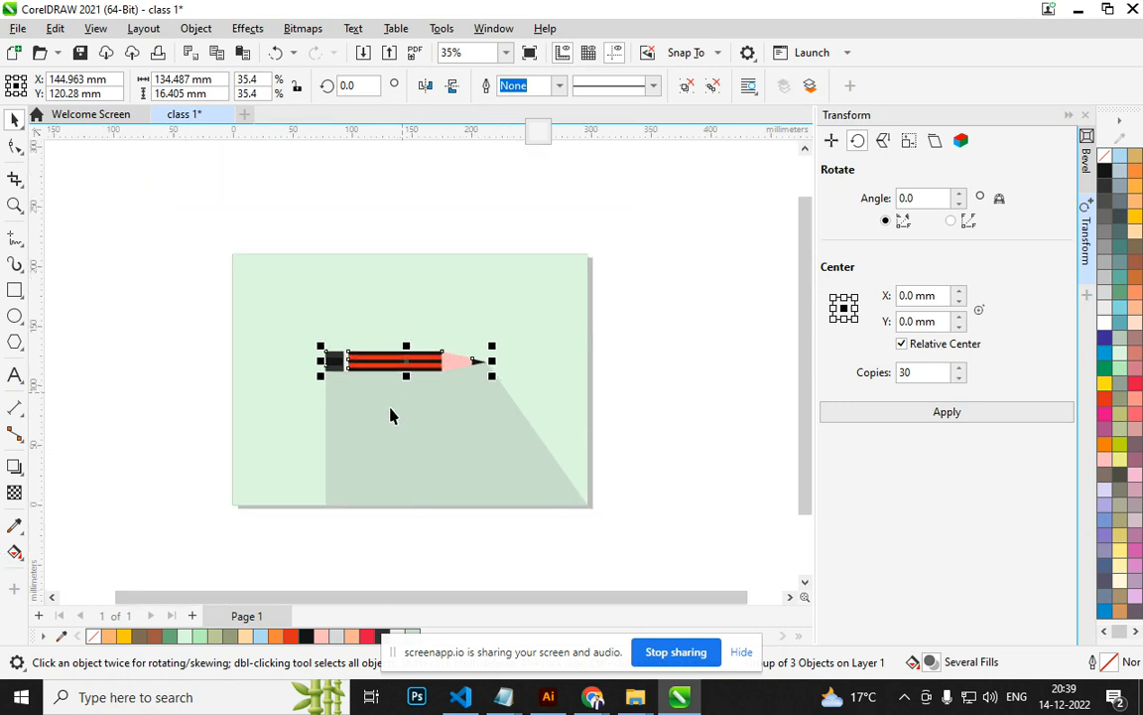
scroll(355, 502, up, 2)
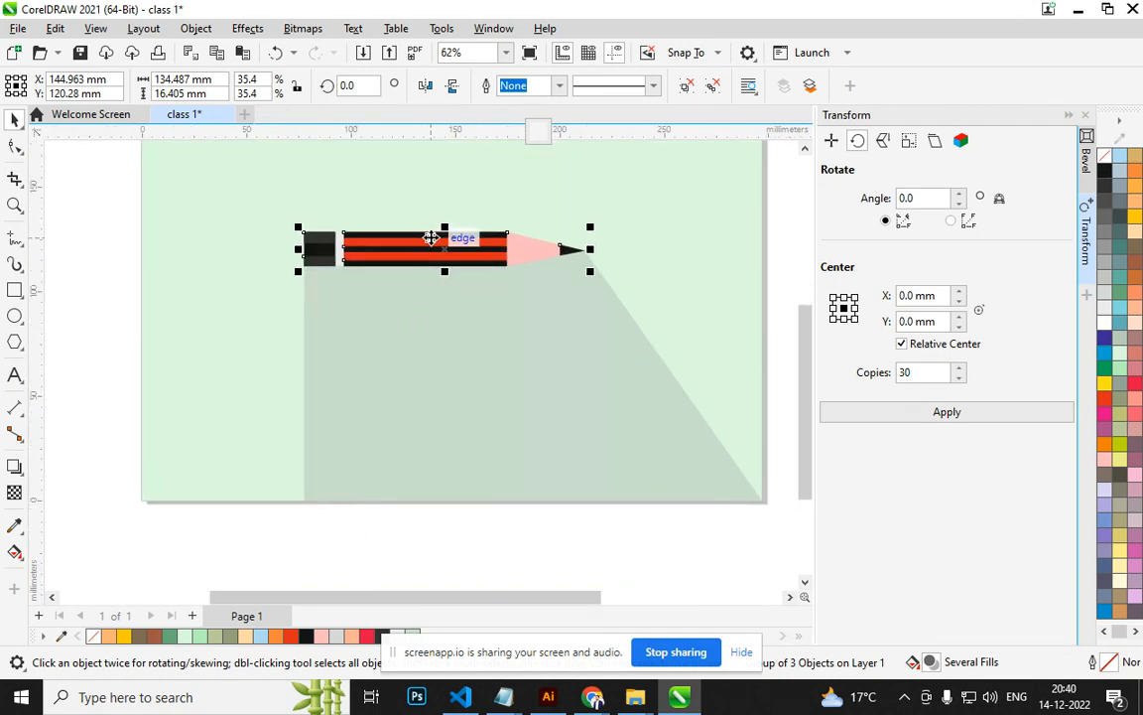
Try bringing the grey-green shadow shape to the front of the layer, and undo the reordering.
click(421, 344)
right_click(408, 344)
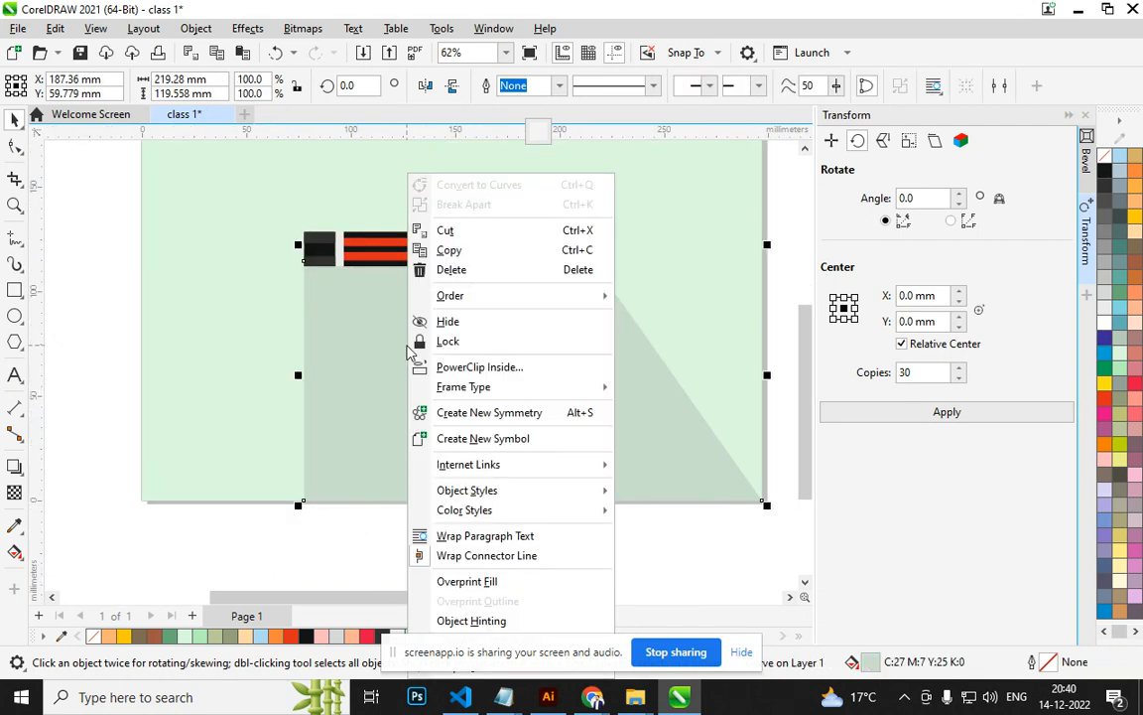
mouse_move(562, 300)
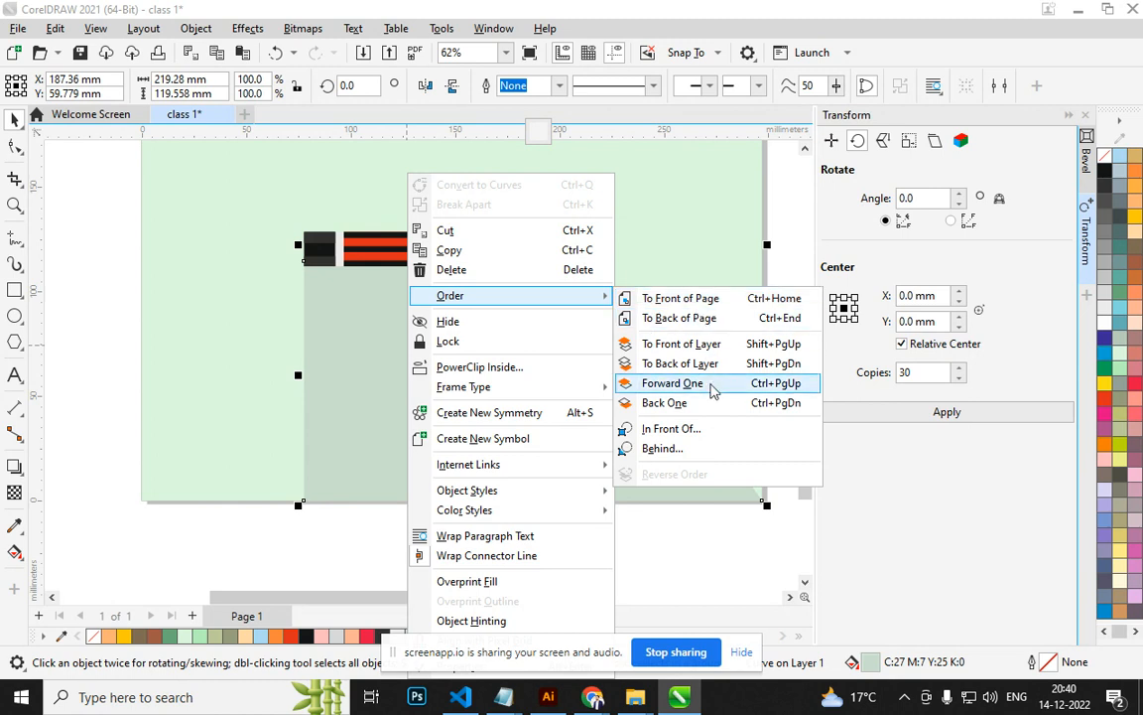
click(713, 344)
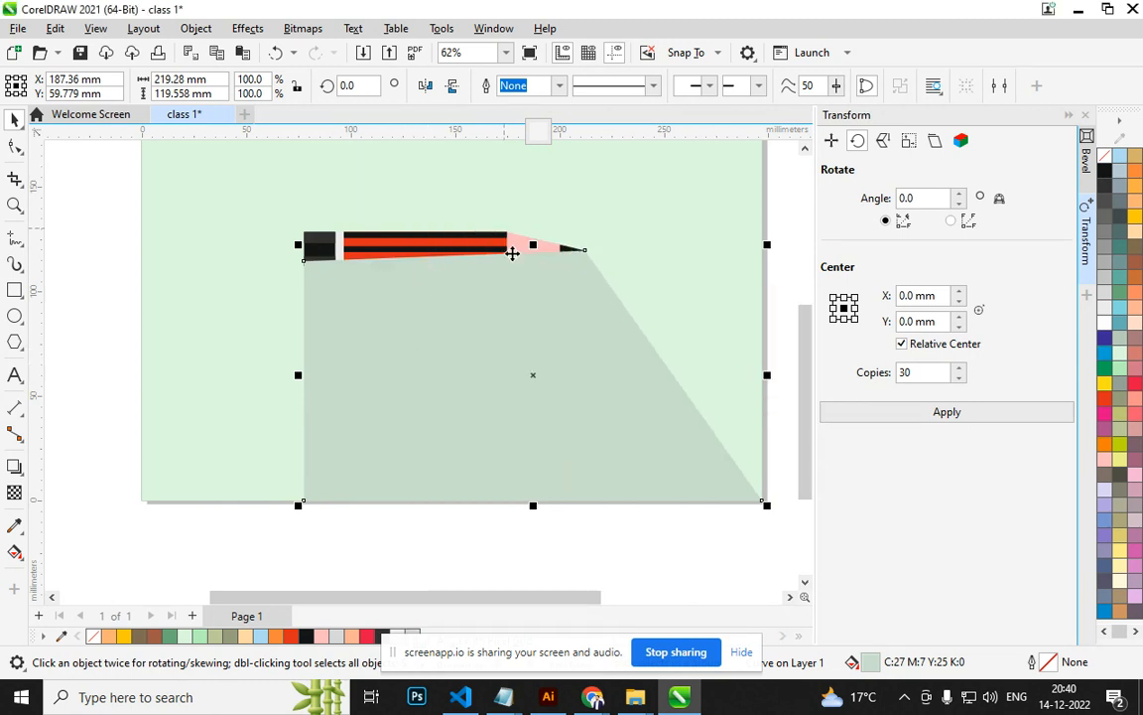
key(ctrl+z)
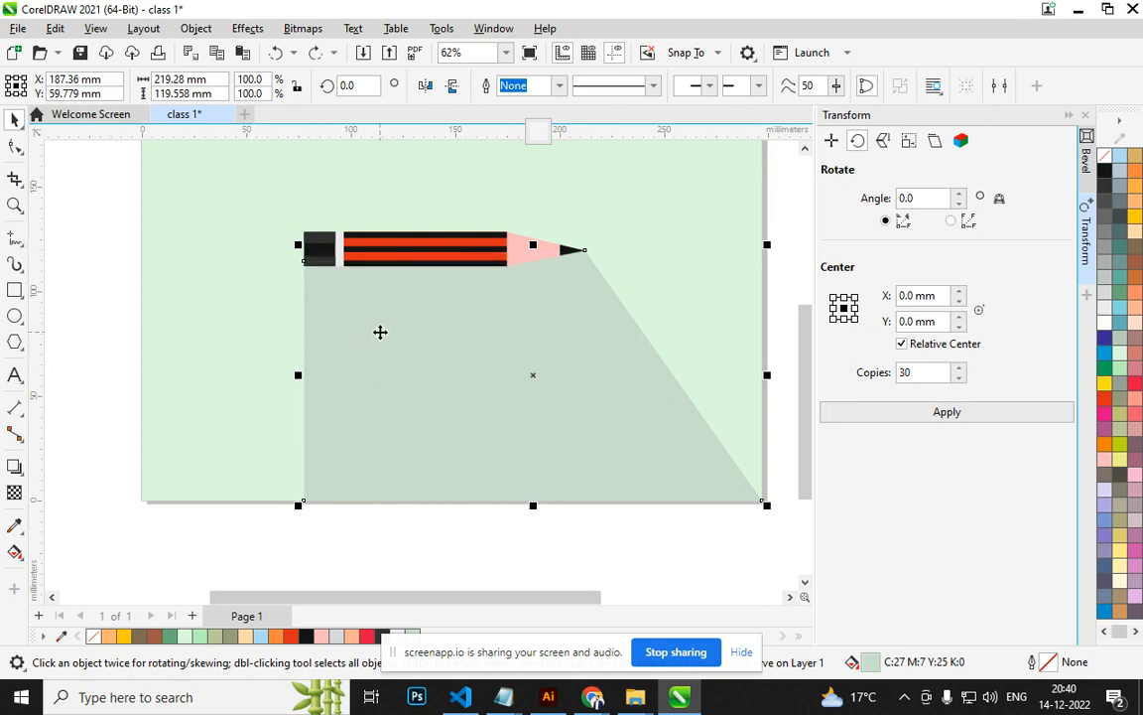
Slant the shadow by moving its lower-left node about 64 mm to the right along the page's bottom edge.
key(F10)
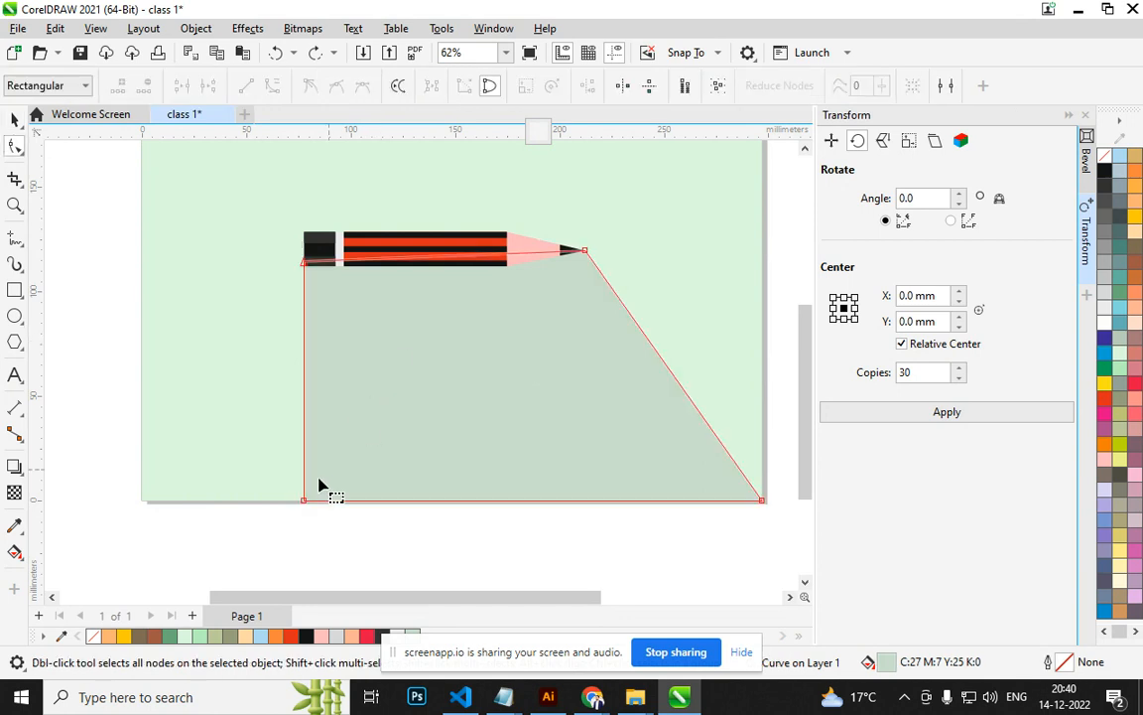
drag(308, 502, 438, 502)
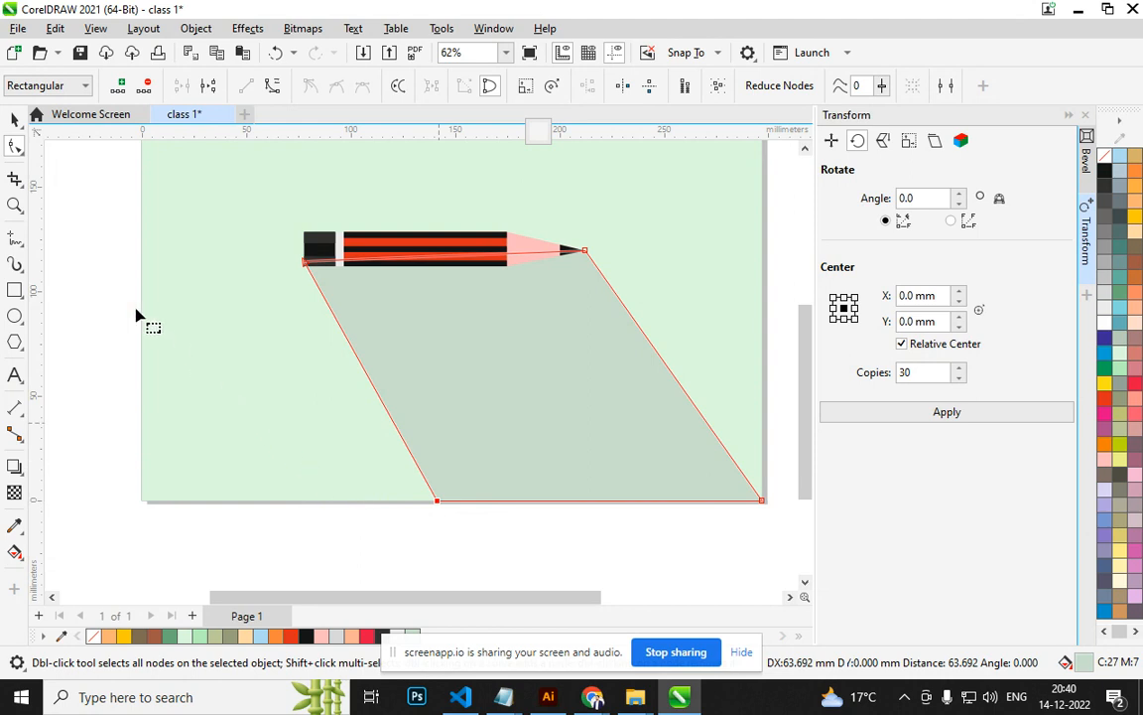
click(14, 120)
click(171, 300)
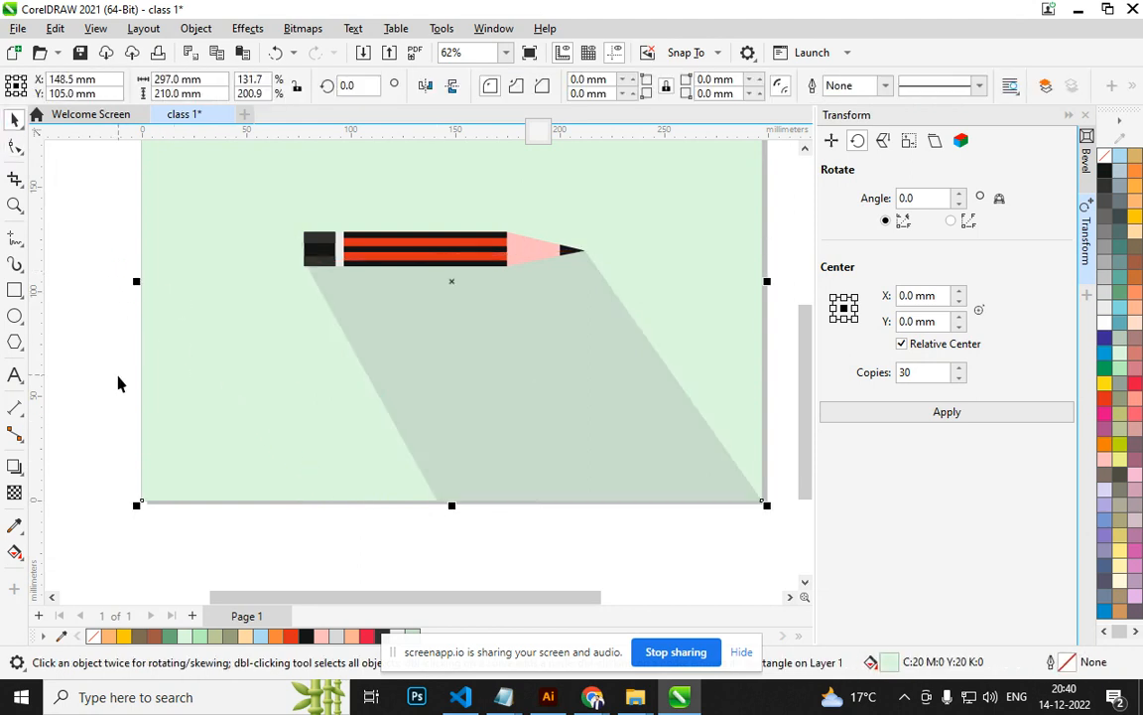
Move the shadow's upper-left node down to the lower-left corner of the pencil's dark end.
scroll(336, 278, up, 2)
click(325, 289)
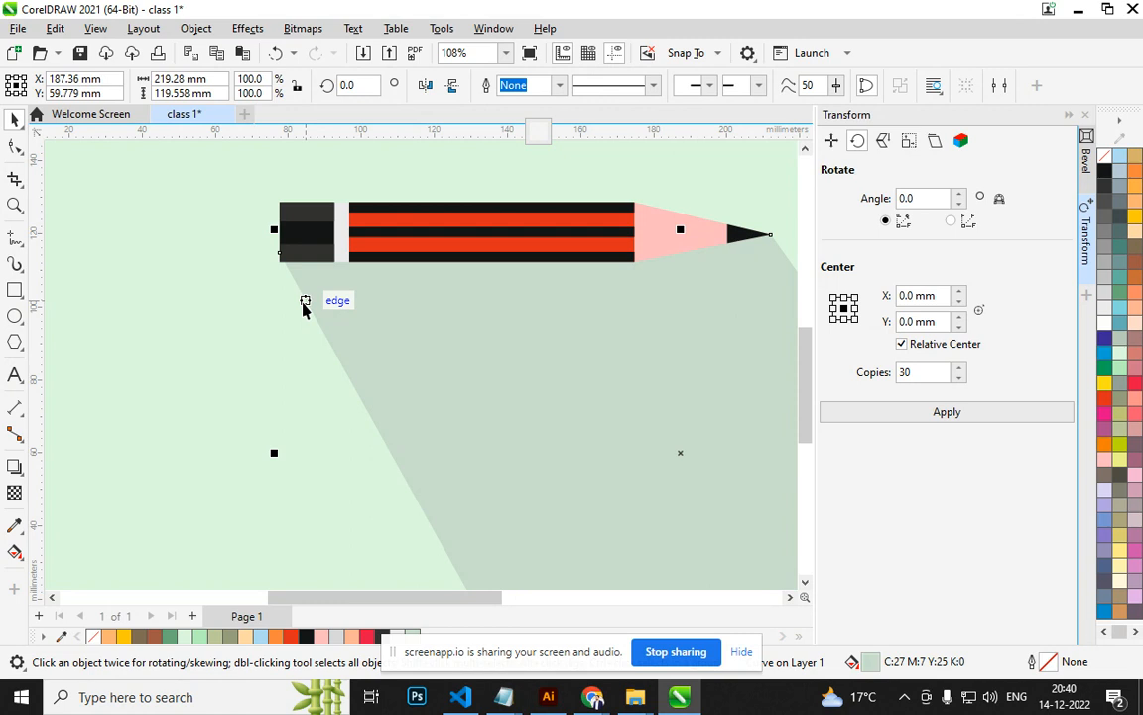
key(F10)
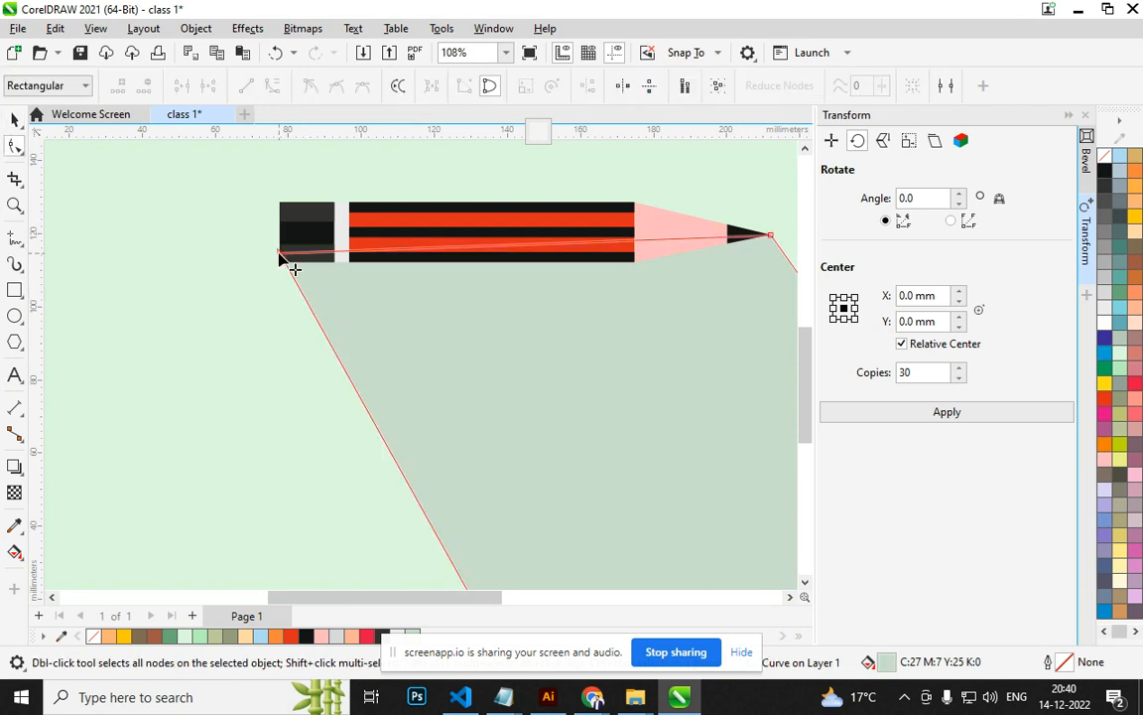
drag(280, 269, 280, 261)
scroll(273, 382, down, 5)
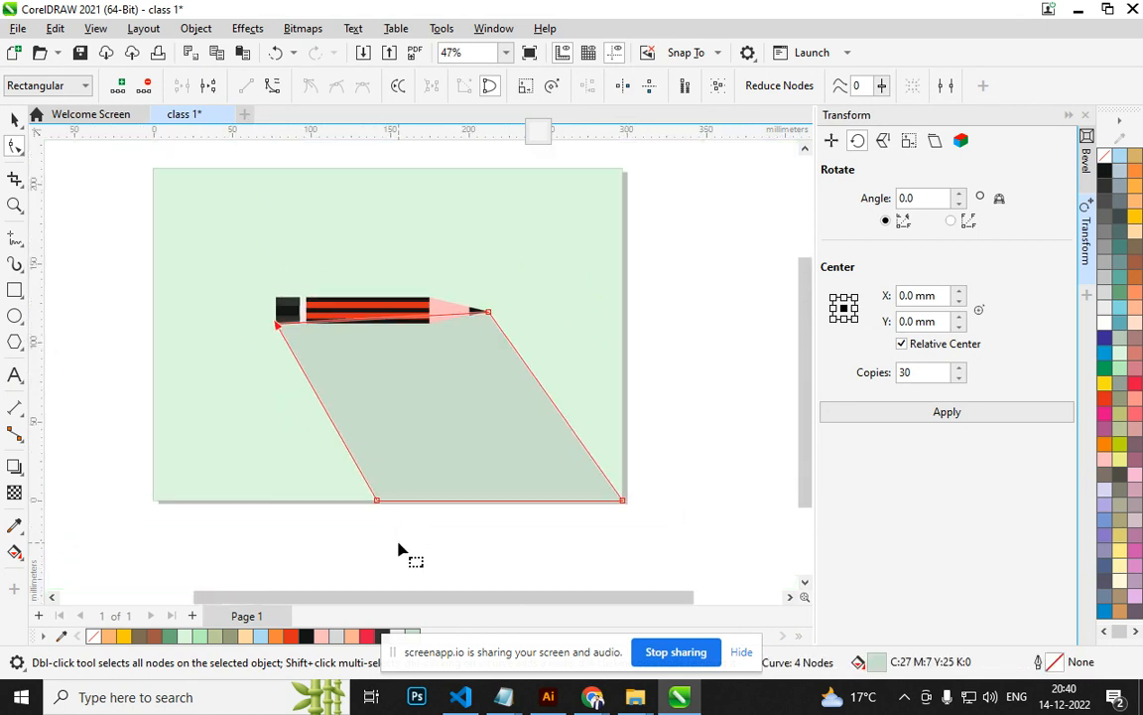
click(398, 548)
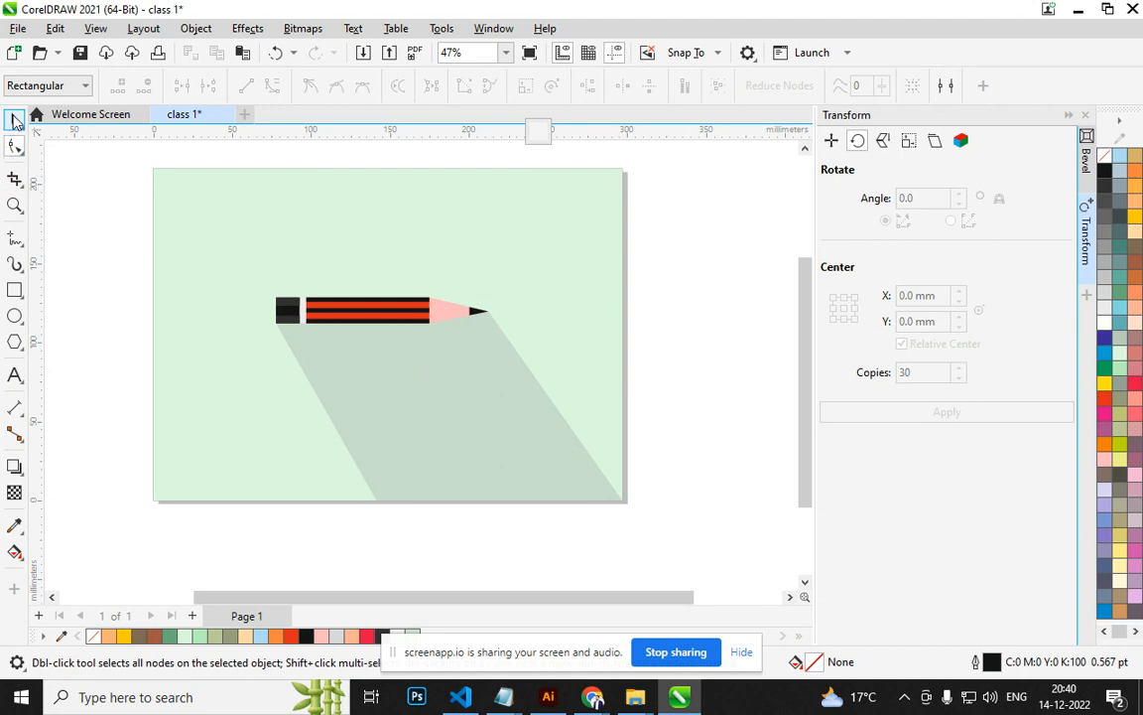
Group the pencil with its shadow, and group the result with the light green background rectangle.
click(15, 119)
mouse_move(132, 246)
mouse_down()
mouse_move(427, 349)
mouse_move(716, 548)
mouse_up()
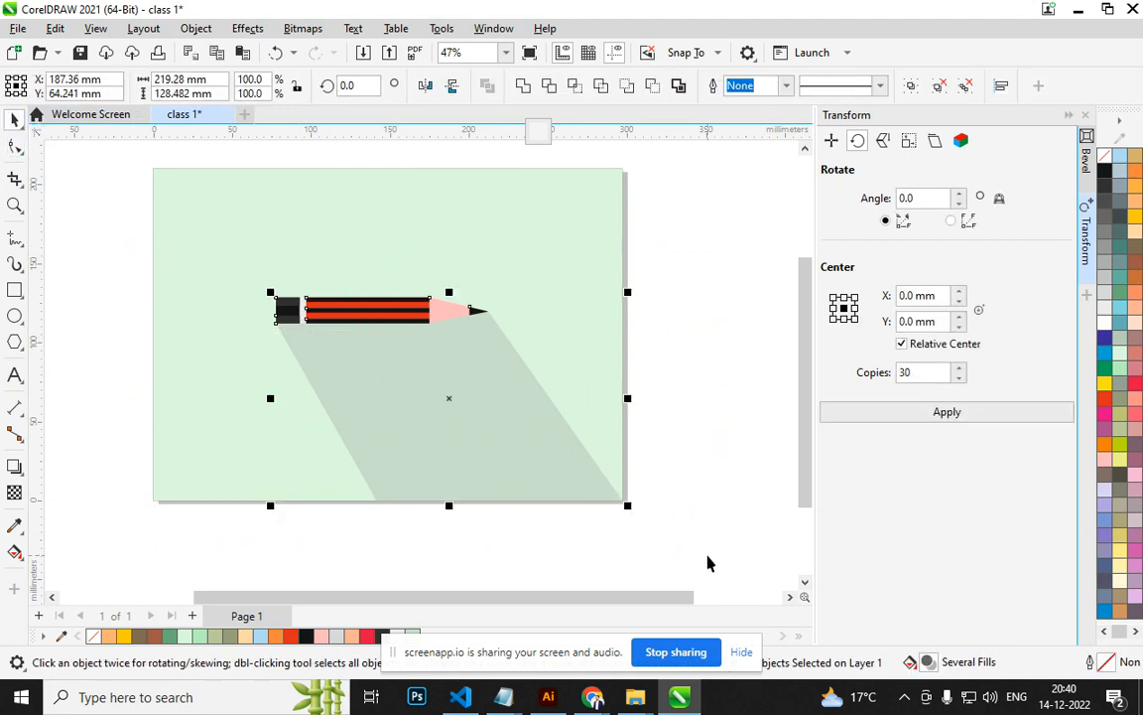
key(ctrl+g)
click(661, 513)
click(527, 313)
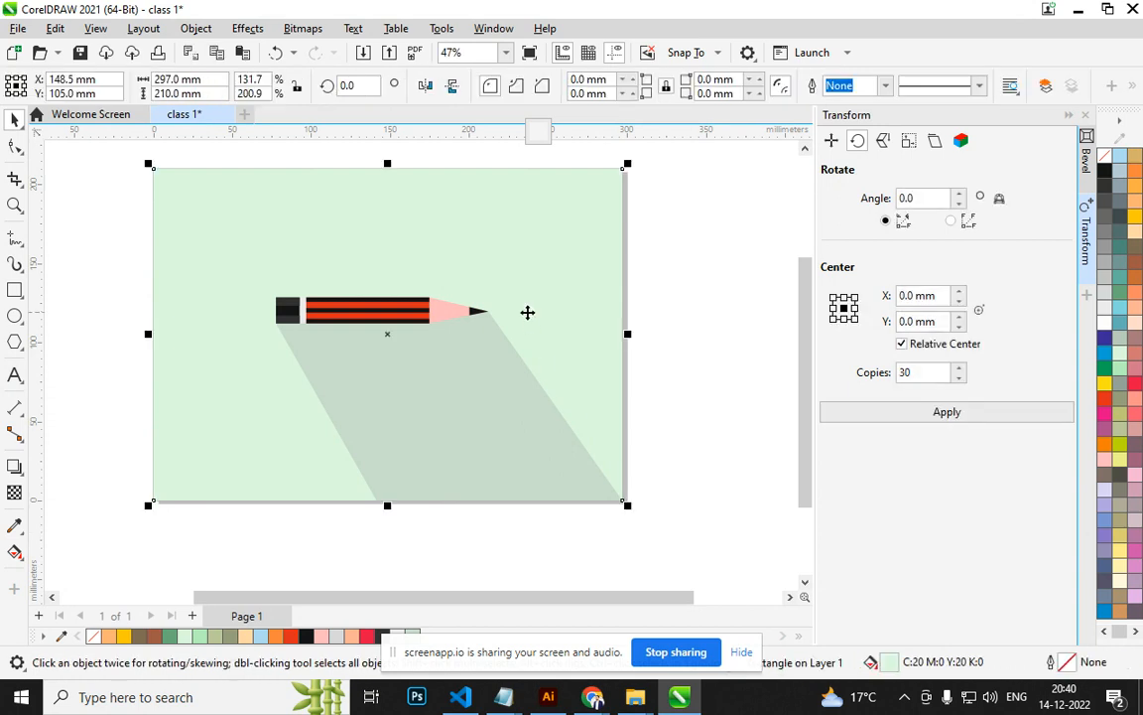
shift+click(498, 392)
key(ctrl+g)
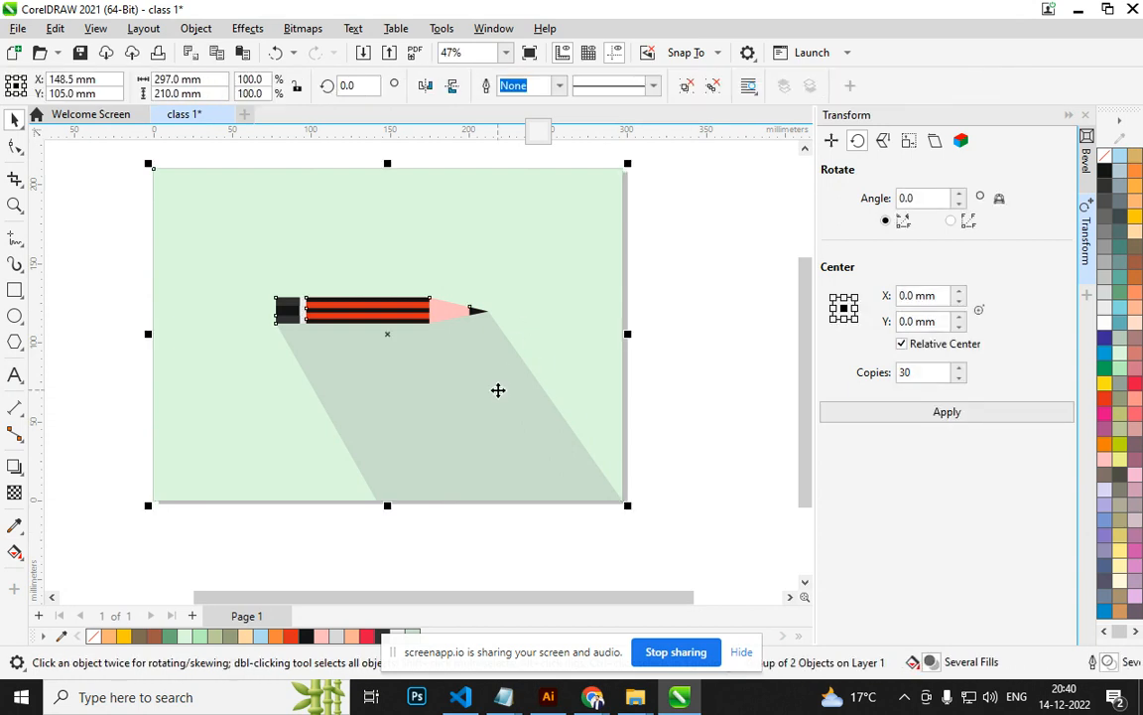
Scale the grouped pencil artwork down to about 83 × 58 mm and place it off the page to the right.
drag(628, 505, 505, 401)
drag(401, 354, 765, 306)
click(536, 439)
mouse_move(681, 297)
mouse_down()
mouse_move(395, 390)
mouse_move(334, 388)
mouse_move(492, 317)
mouse_move(695, 298)
mouse_up()
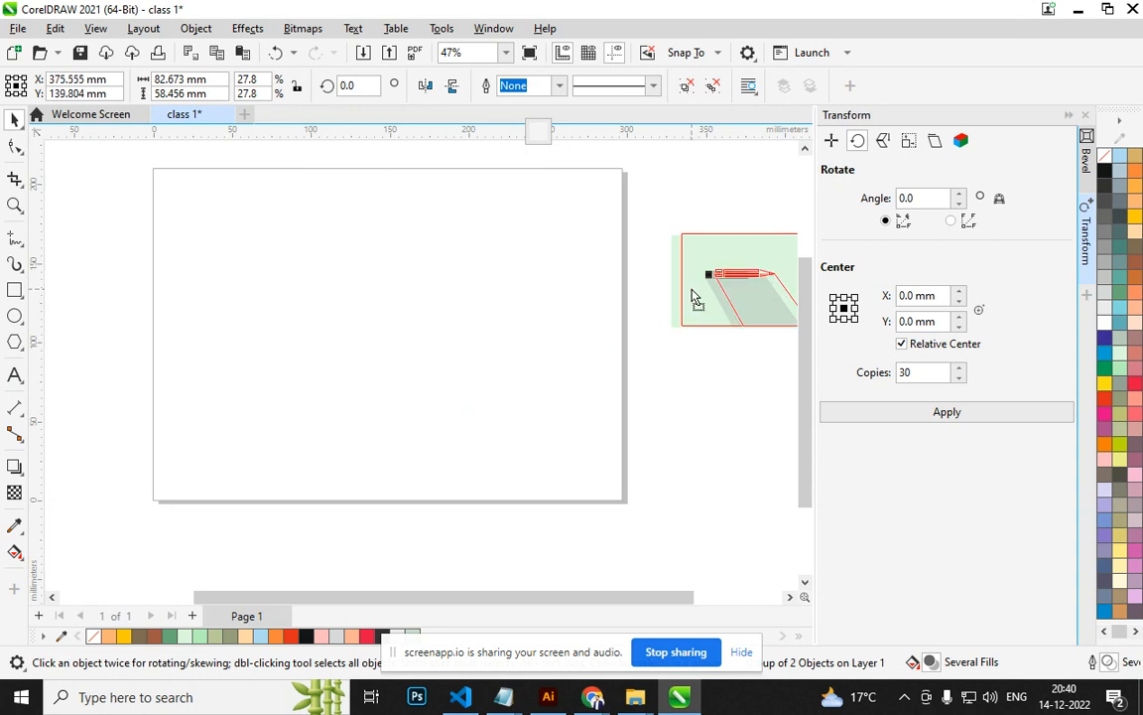
click(575, 402)
Switch to Chrome and open a new browser tab for a web search.
key(alt+Tab)
key(alt+Tab)
key(Tab)
key(alt+Tab)
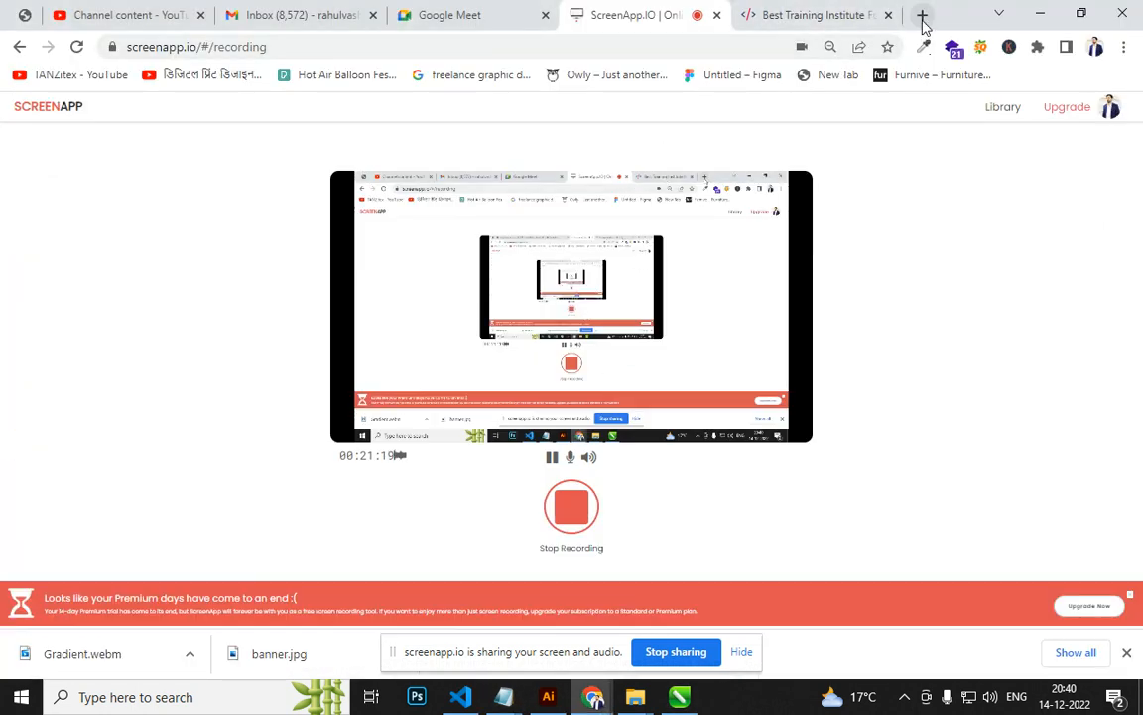
click(922, 17)
click(724, 44)
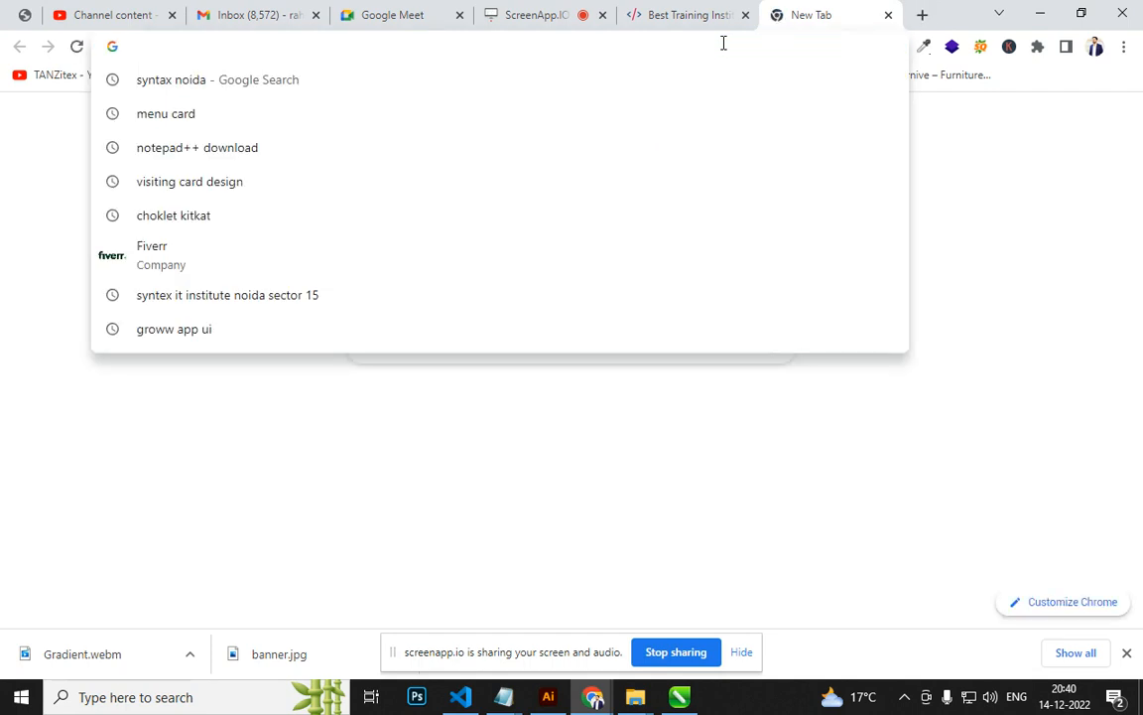
Search Google for "illustration building" and show the image results.
text(o)
key(BackSpace)
key(BackSpace)
text(llustra)
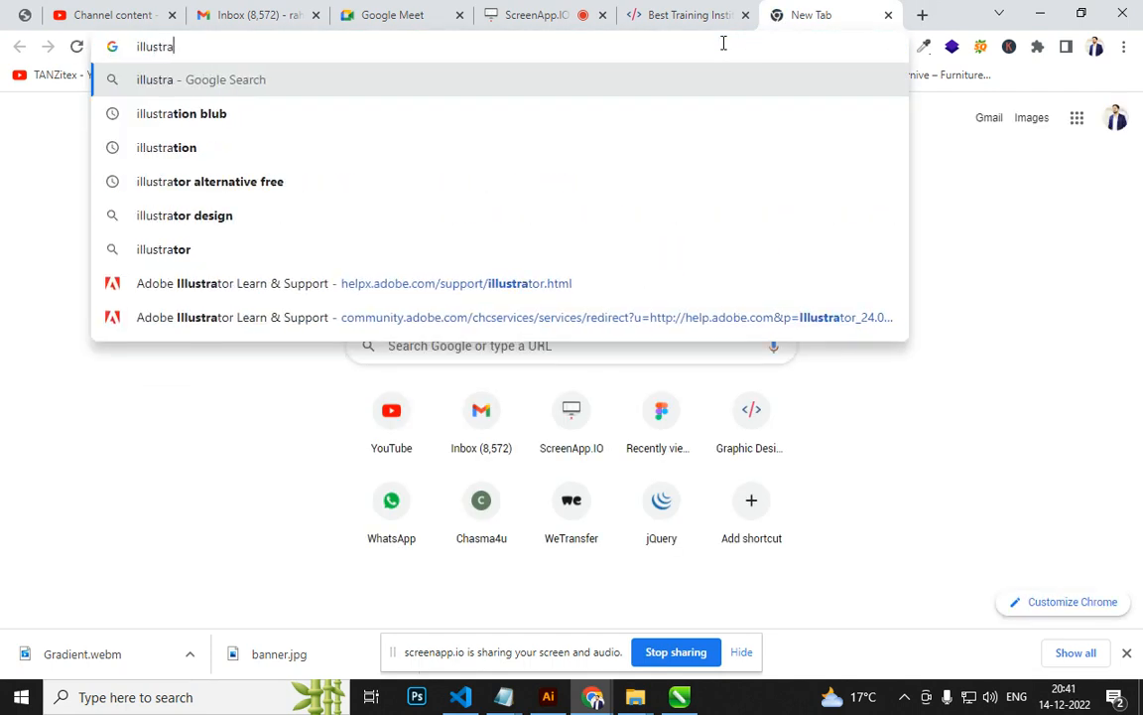
key(Down)
key(Down)
text(bui)
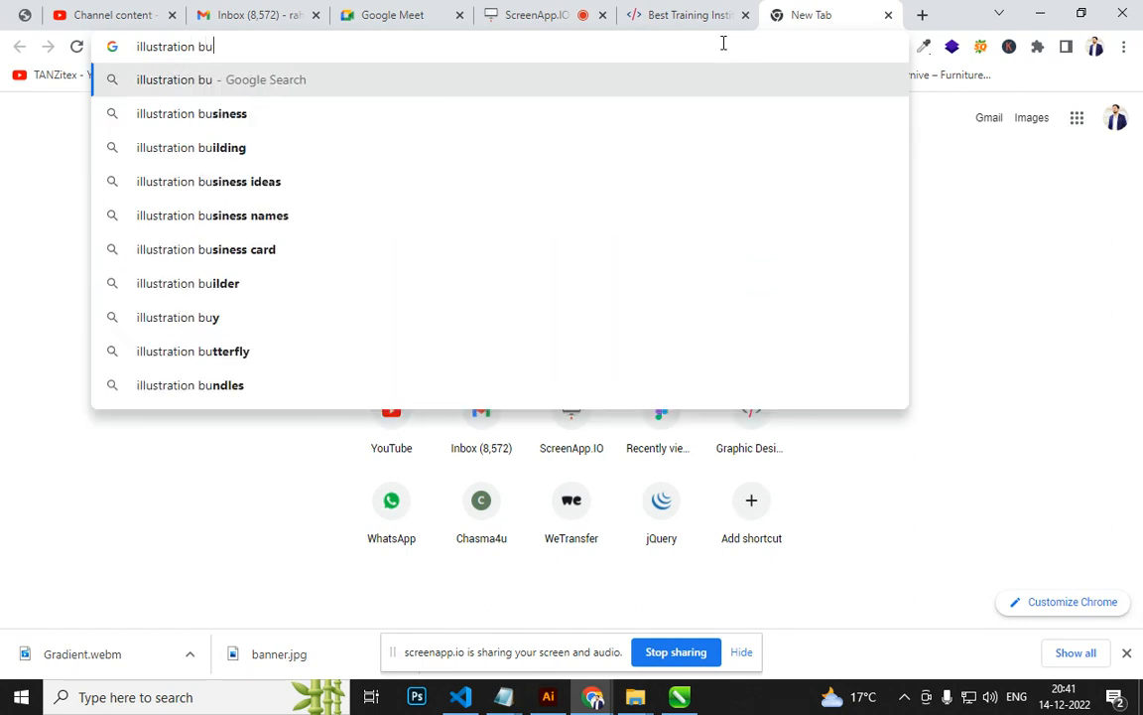
key(Return)
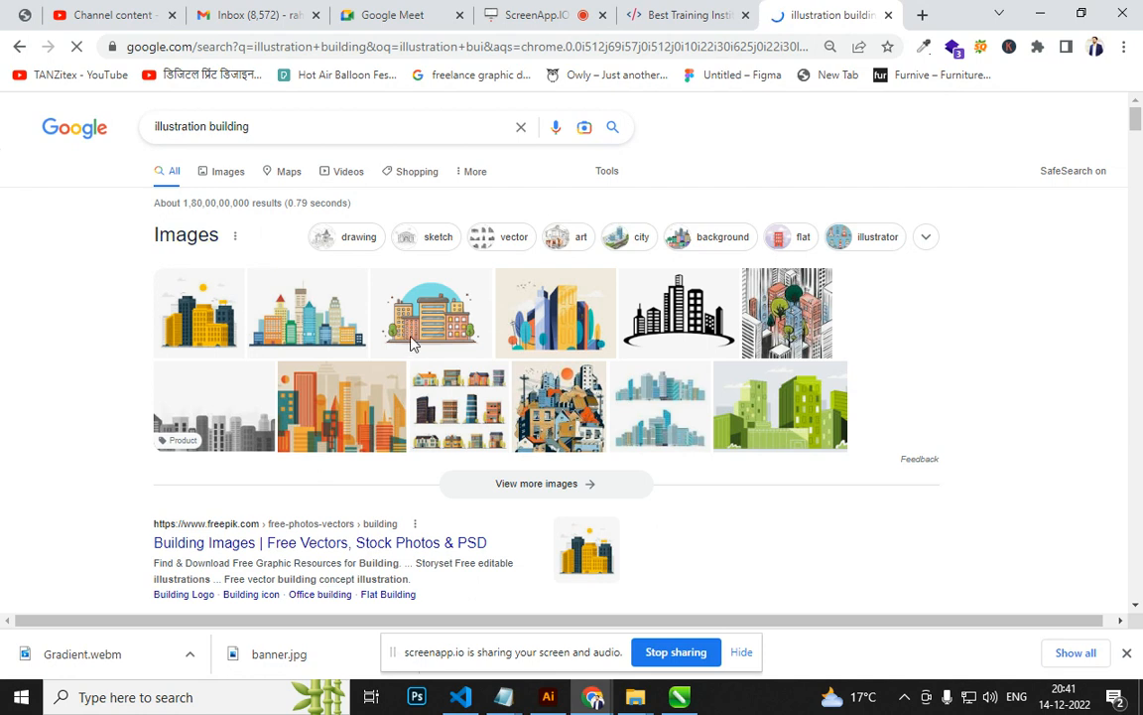
click(225, 175)
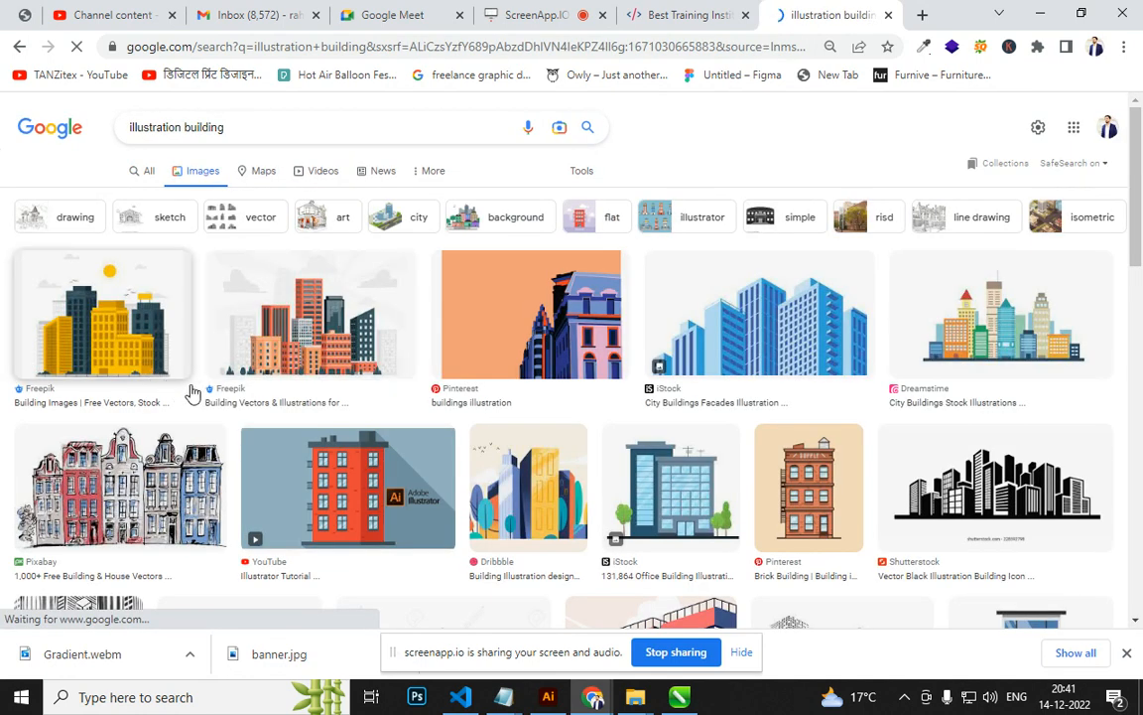
Open the preview of the red building from the Illustrator tutorial and copy the image.
click(347, 491)
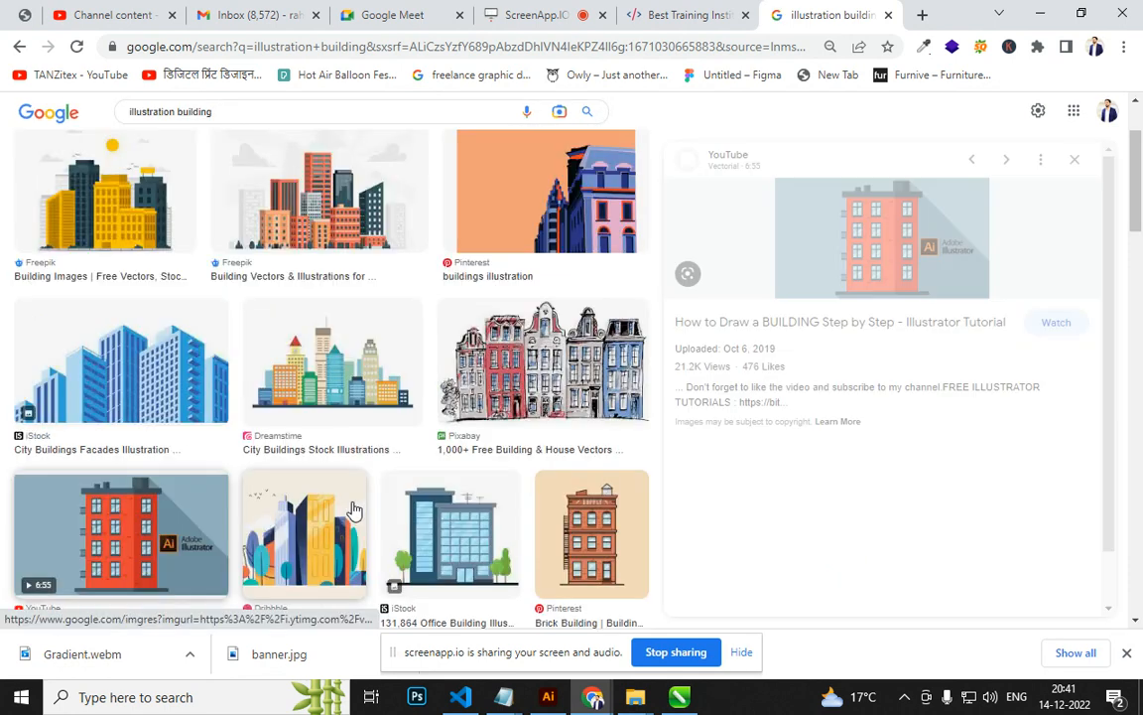
right_click(833, 300)
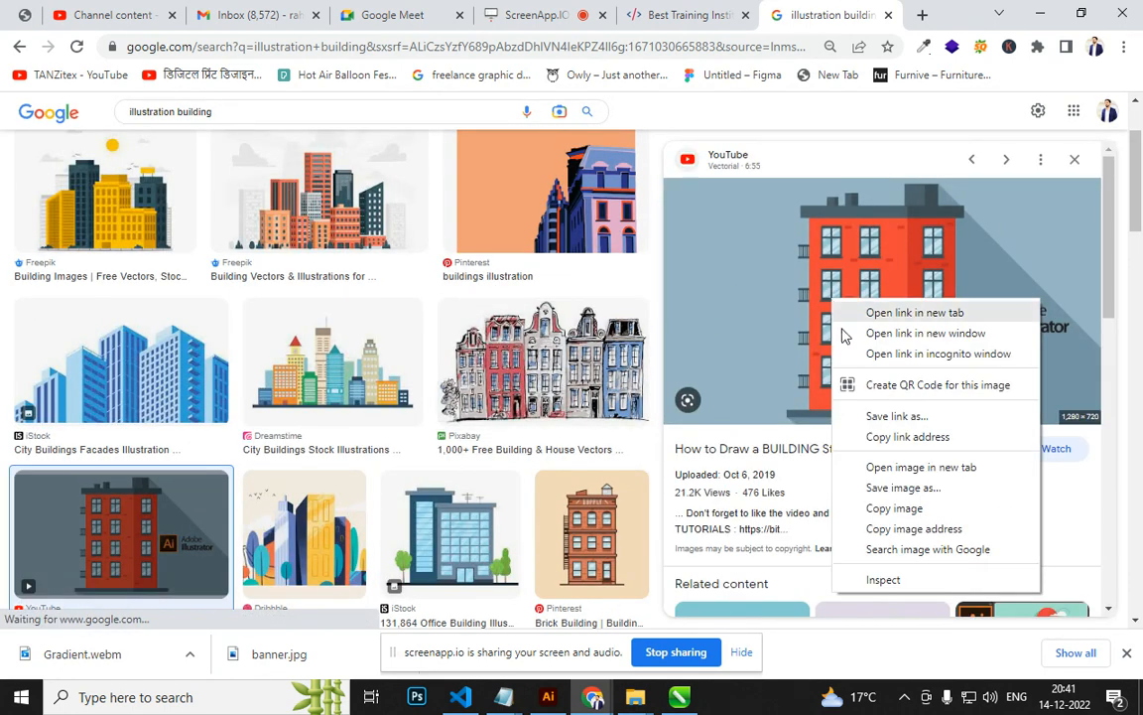
key(Escape)
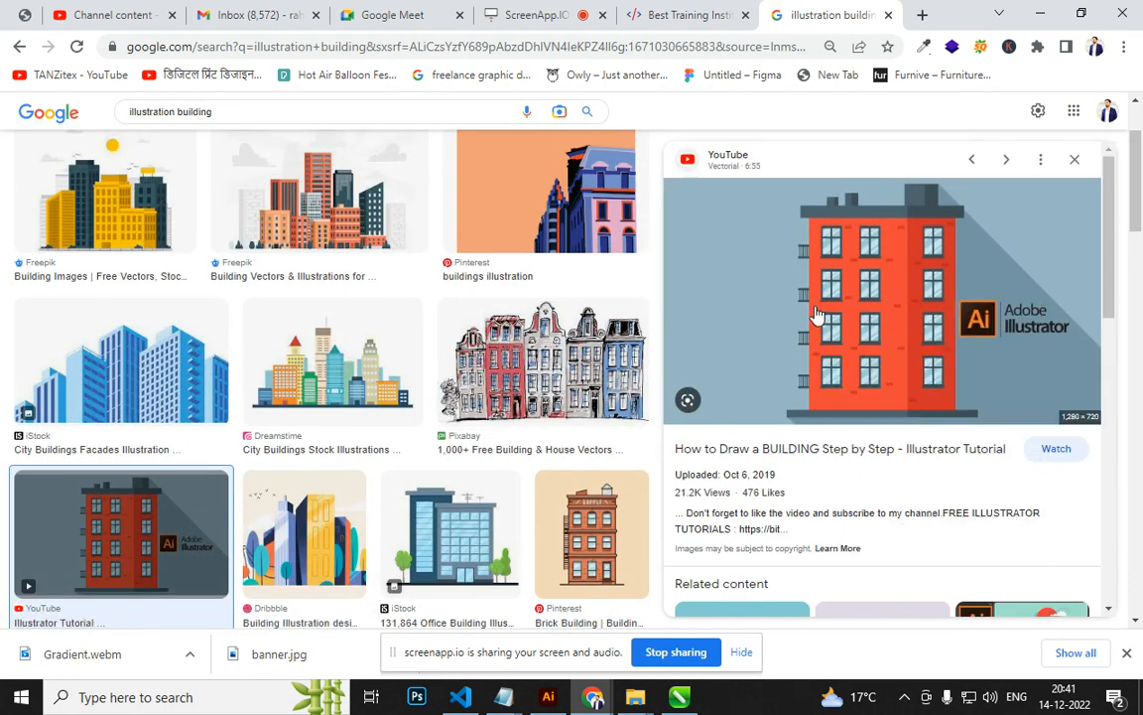
right_click(866, 287)
click(908, 476)
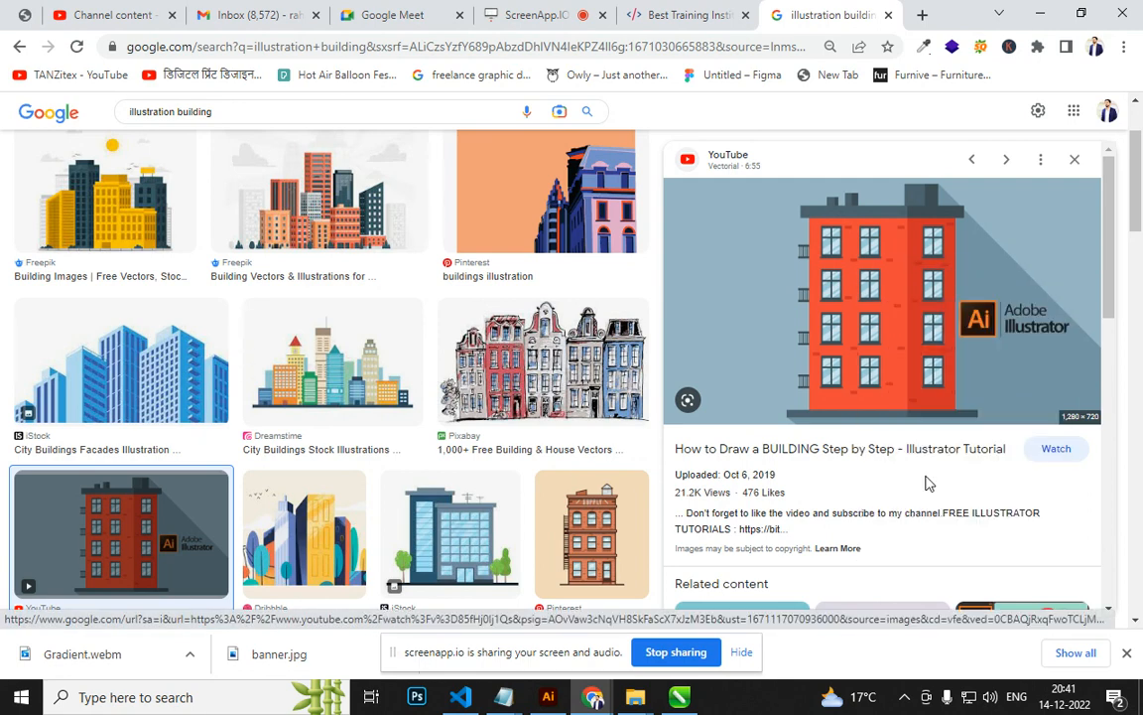
Switch back to CorelDRAW, paste the copied building image and place it off the page to the right.
key(alt+Tab)
key(alt+Tab)
key(alt+Tab)
key(Tab)
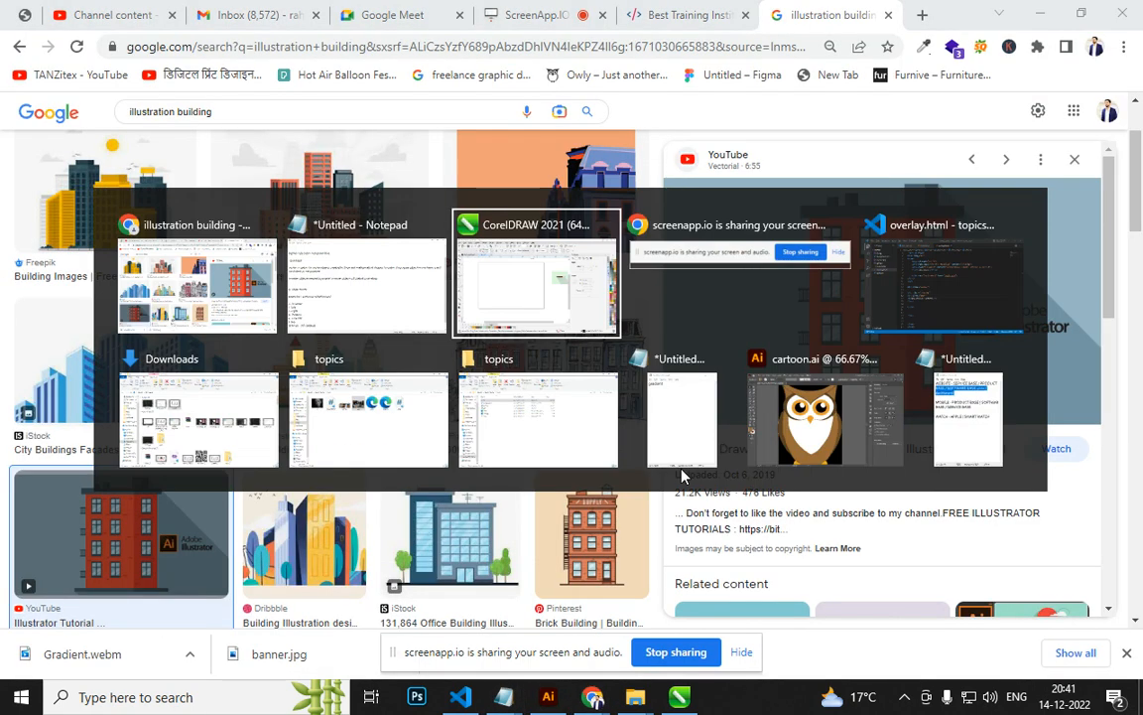
key(ctrl+v)
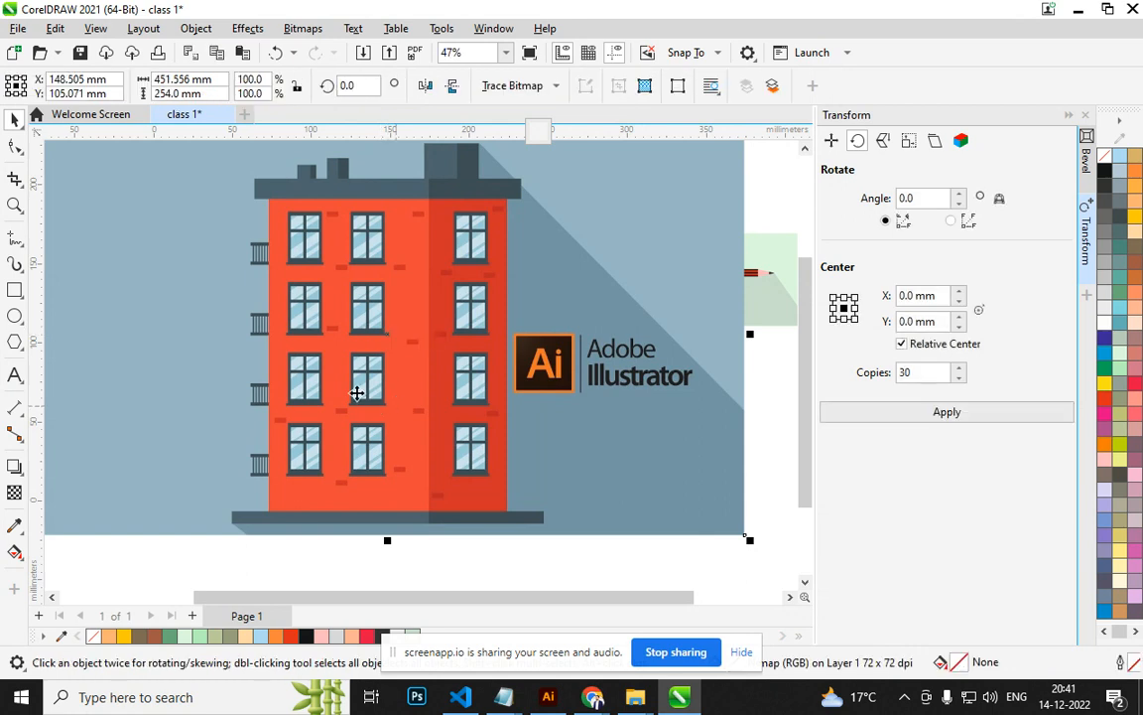
scroll(361, 362, down, 2)
drag(360, 362, 747, 444)
drag(385, 386, 355, 367)
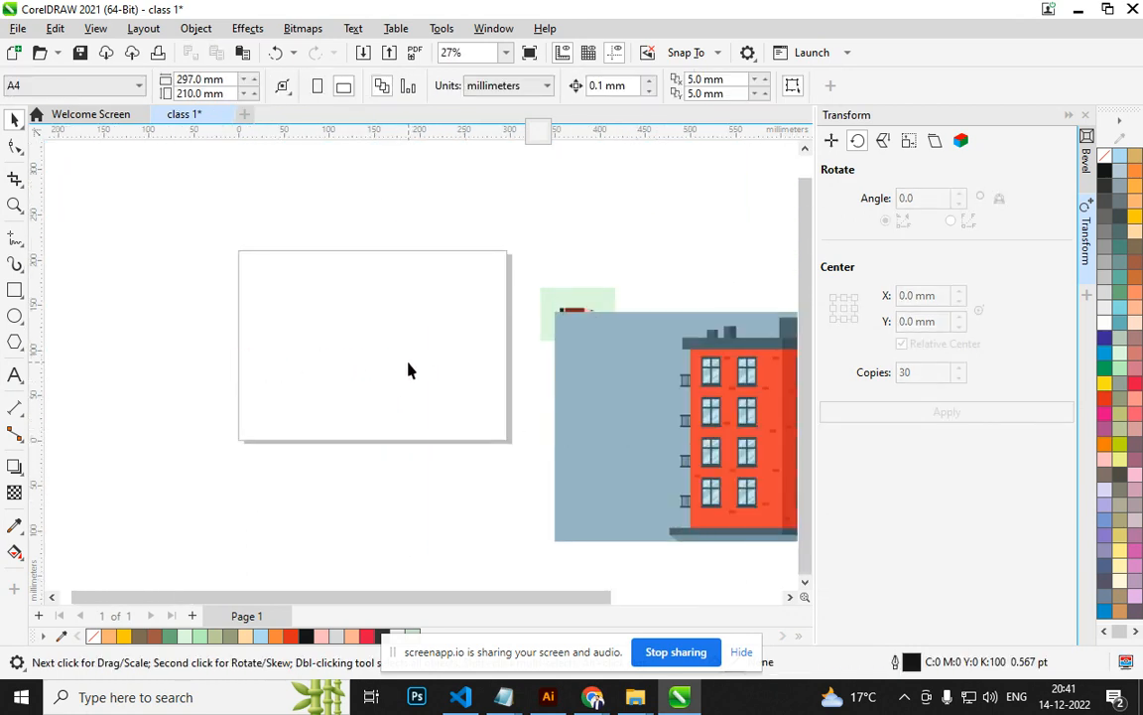
Draw a rectangle about 124 by 175 mm on the page and fill it with red #EE4639 sampled from the reference building's wall.
key(F6)
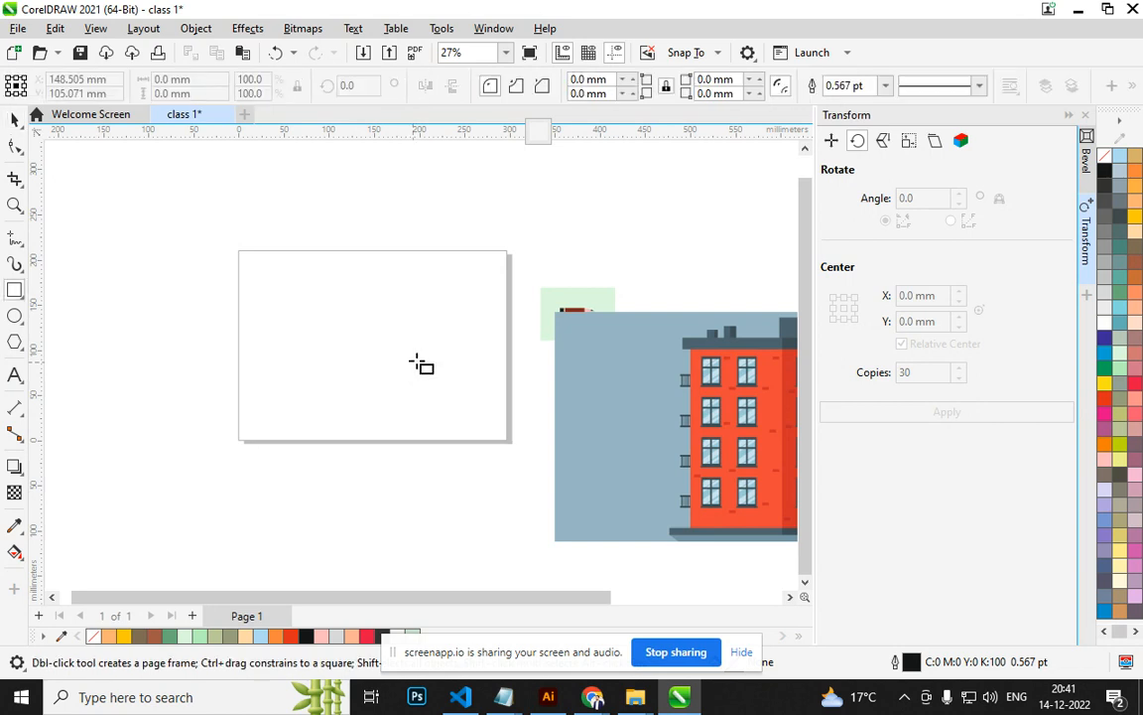
drag(309, 276, 420, 433)
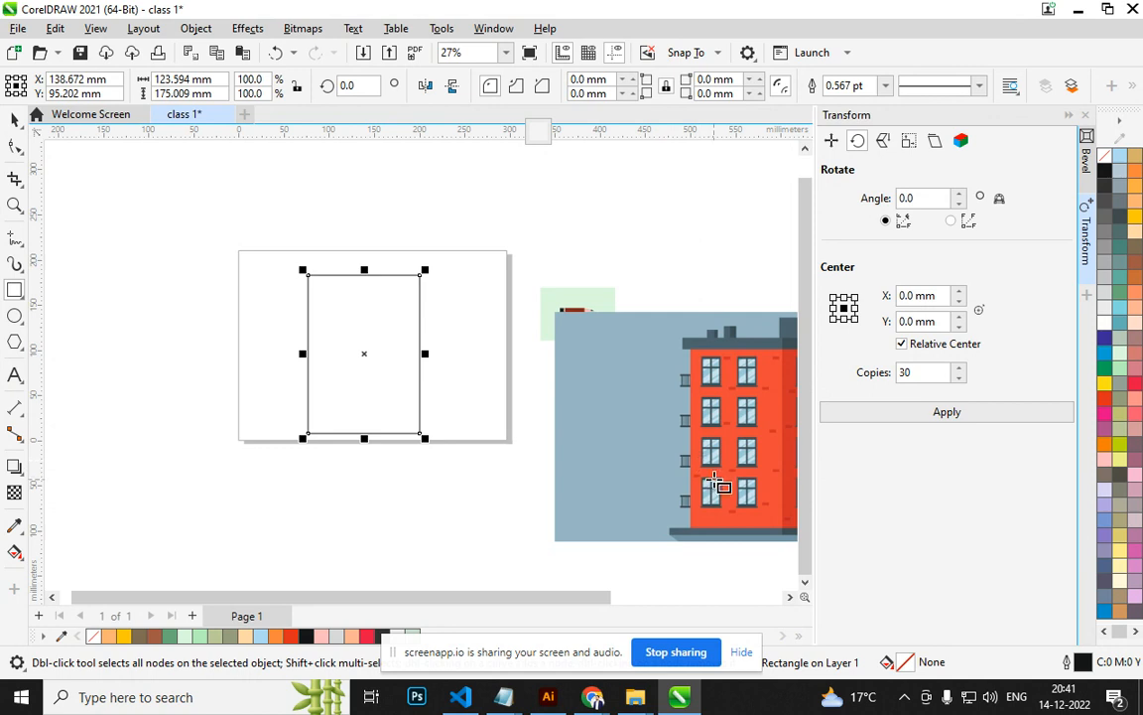
key(shift+F11)
key(e)
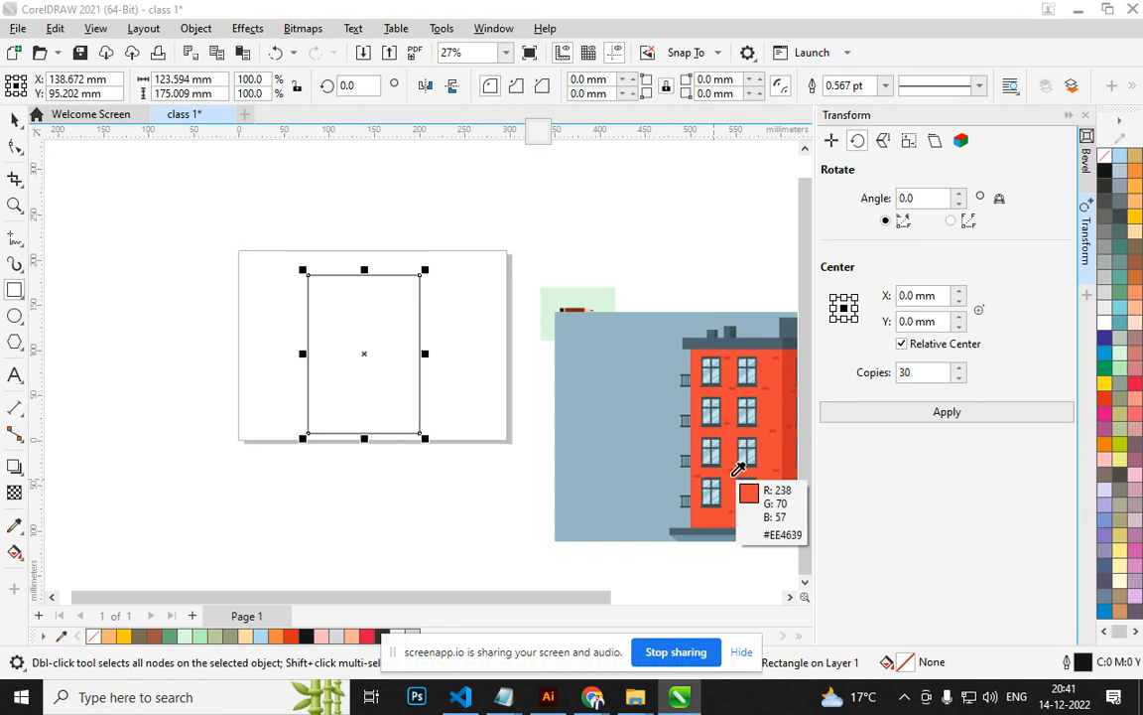
click(737, 472)
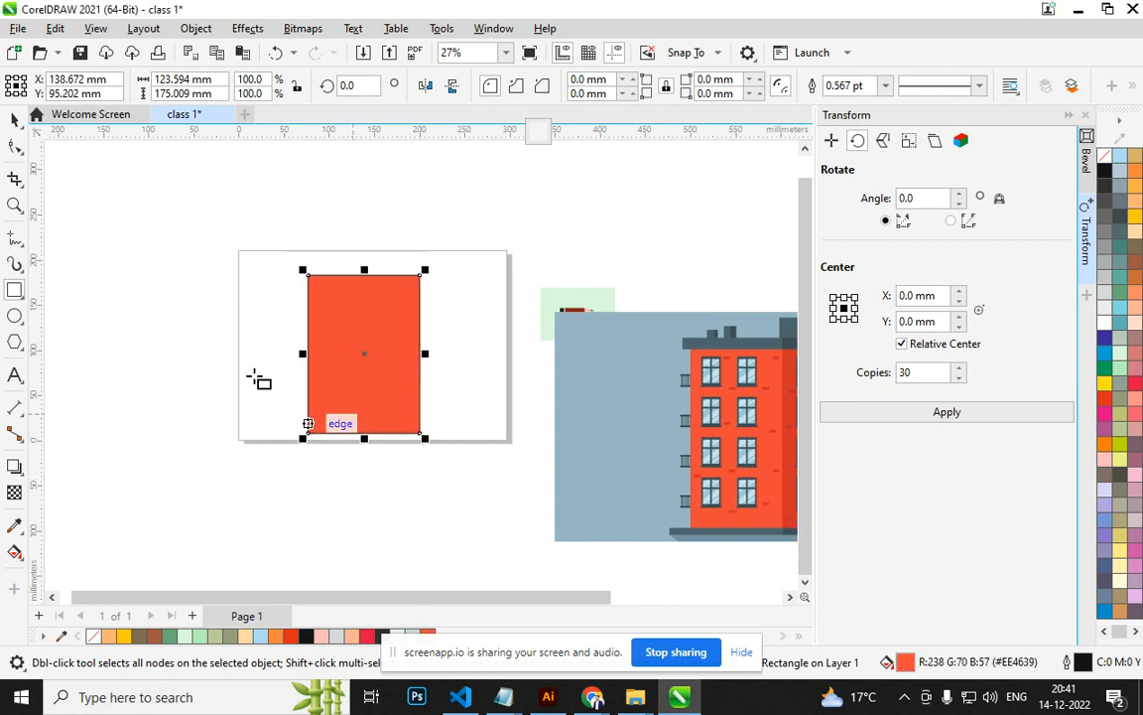
click(352, 375)
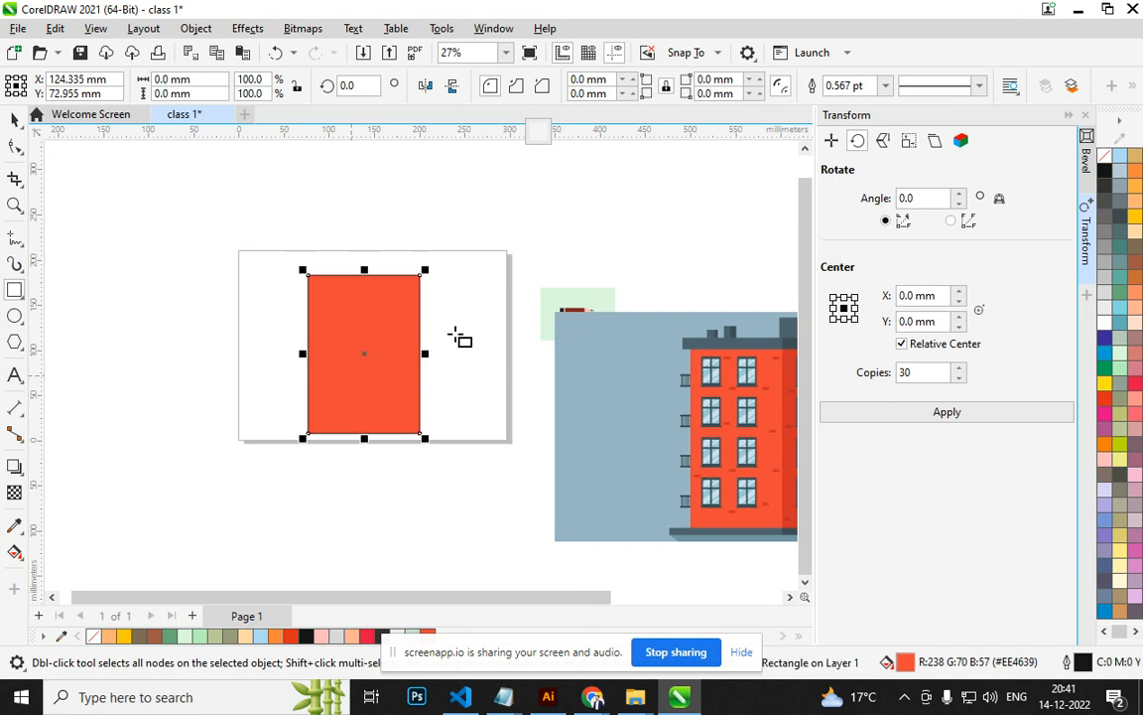
key(space)
mouse_move(377, 379)
mouse_down()
mouse_move(387, 374)
mouse_move(379, 385)
mouse_up()
Switch to Notepad and add the note "ctrl+shift+e - same color pi" below the layer up shortcut.
key(alt+Tab)
key(alt+Tab)
key(Tab)
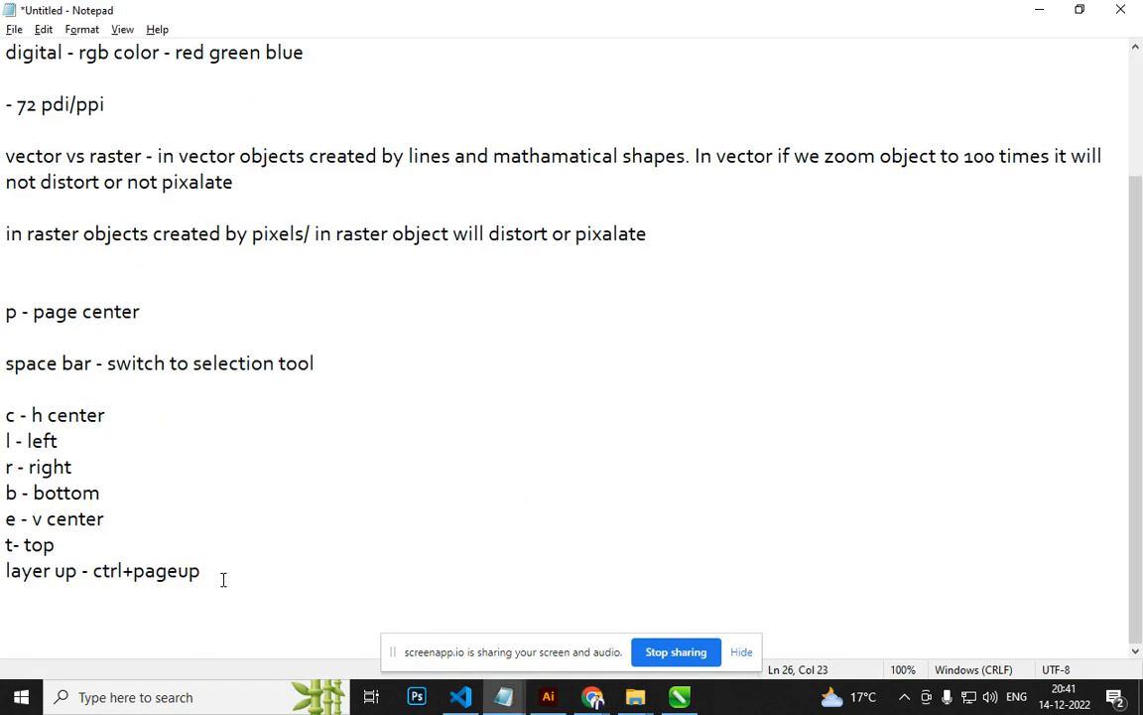
key(Return)
key(Return)
text(ctrl+shift+e - same color pi)
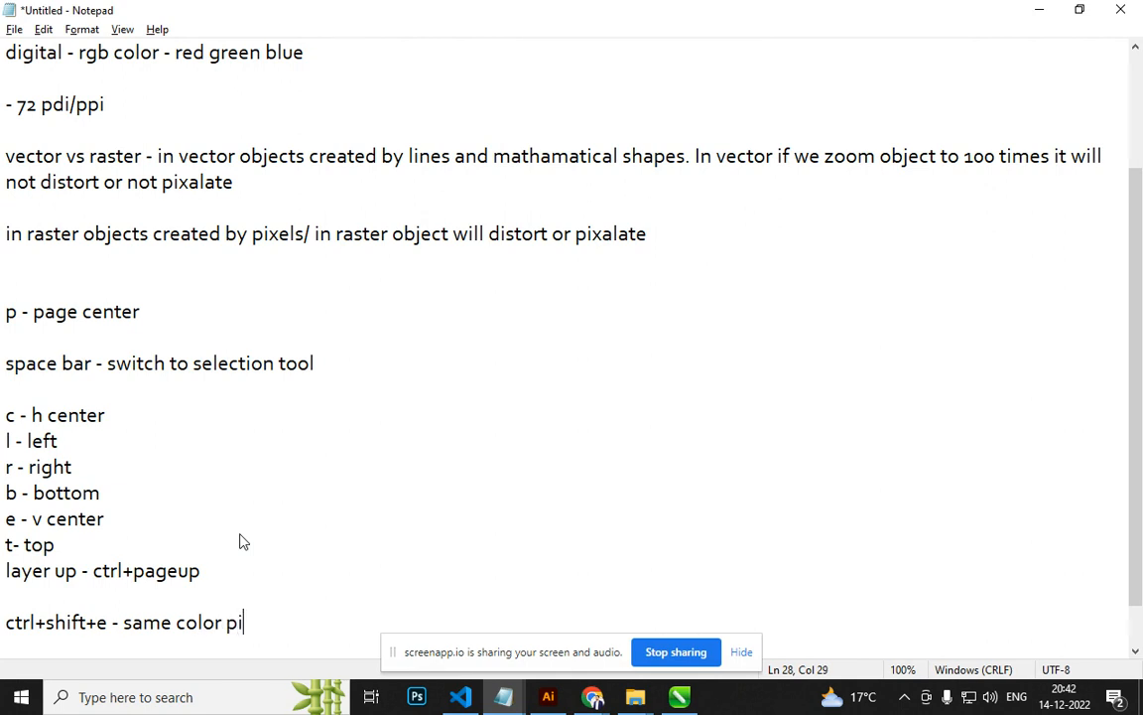
Switch back to CorelDRAW, remove the red rectangle's outline after nudging it upward, and move the building image closer to the page.
key(alt+Tab)
key(alt+Tab)
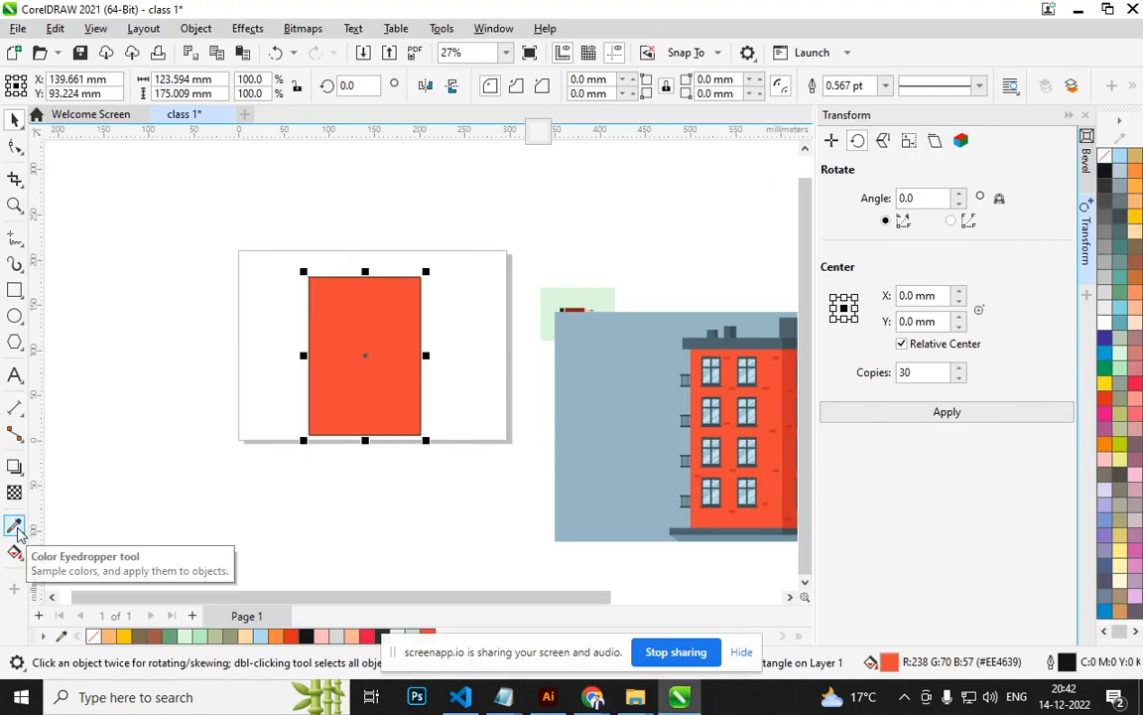
drag(401, 408, 372, 389)
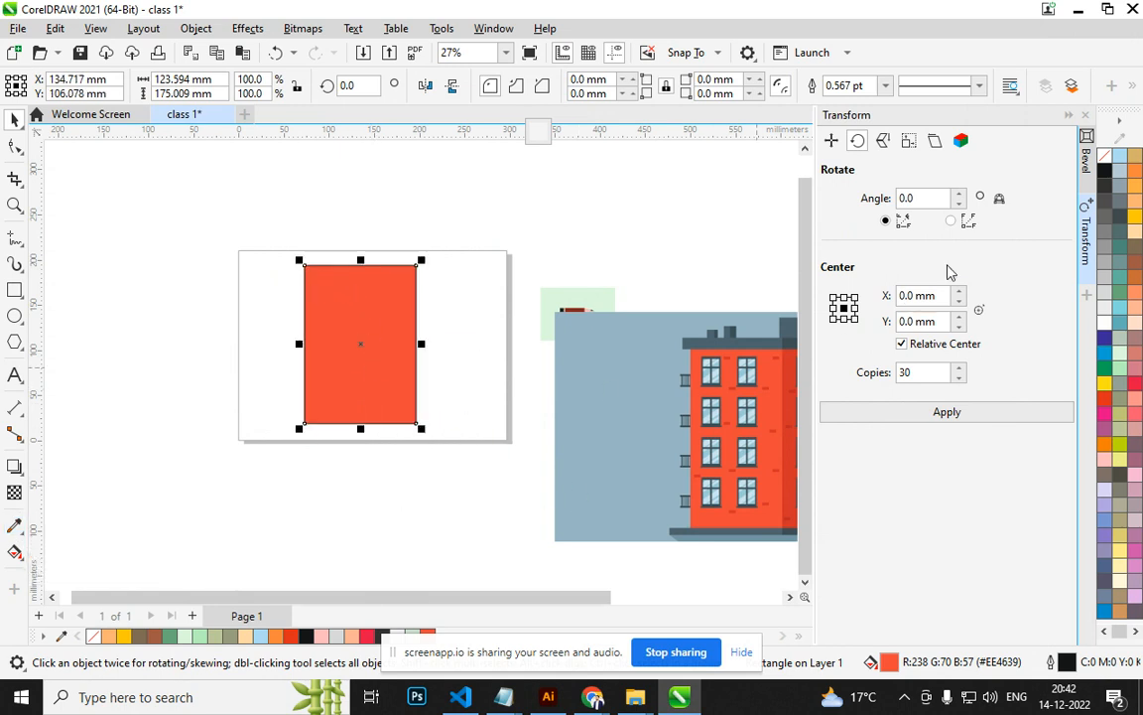
right_click(1105, 156)
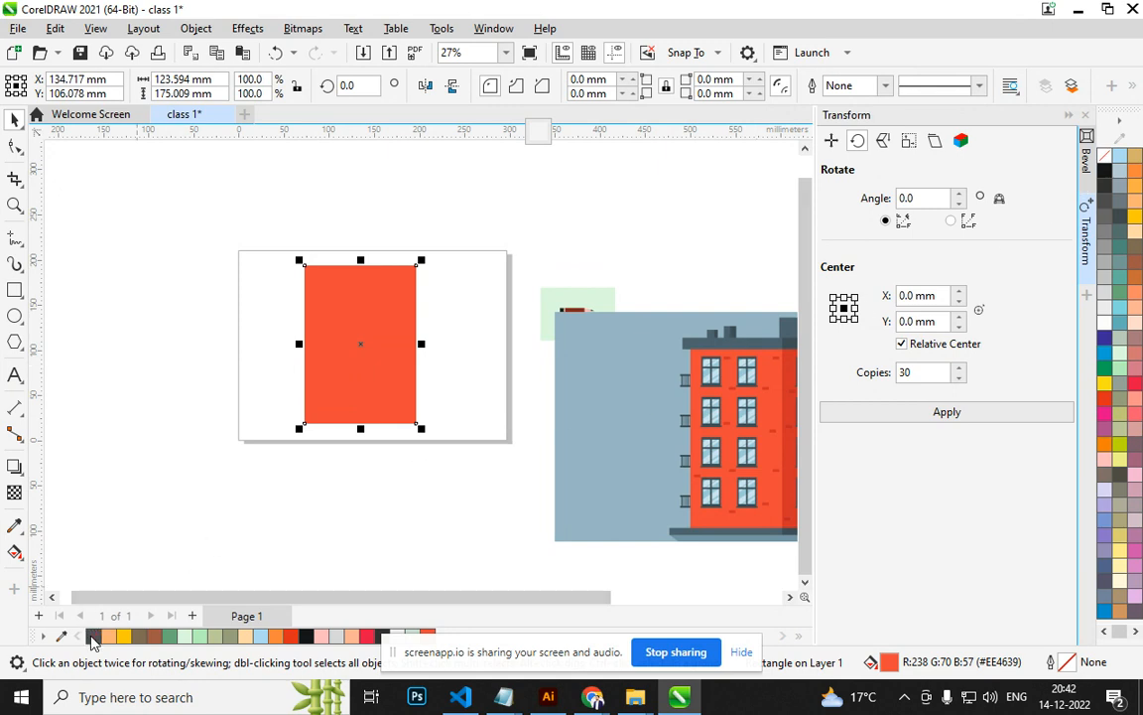
drag(684, 402, 565, 341)
Create a base strip about 12 mm high from a squashed copy of the wall, filled with sampled slate #4F636C and widened to about 195 mm.
click(359, 383)
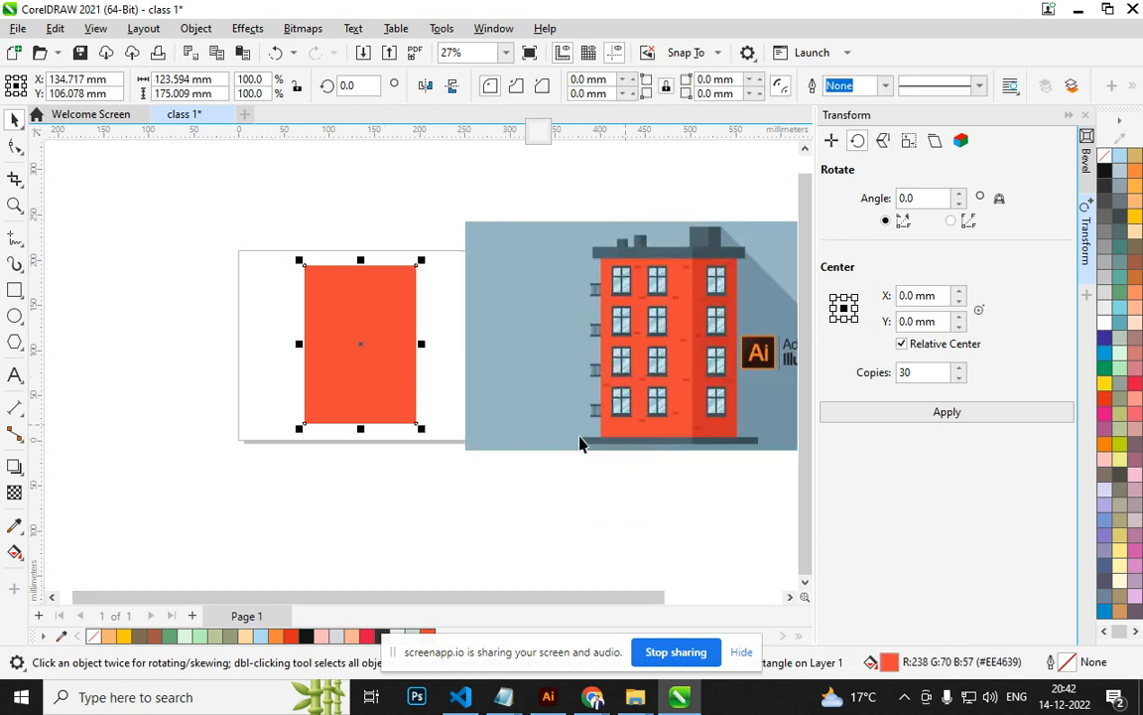
drag(360, 261, 362, 437)
key(ctrl+shift+e)
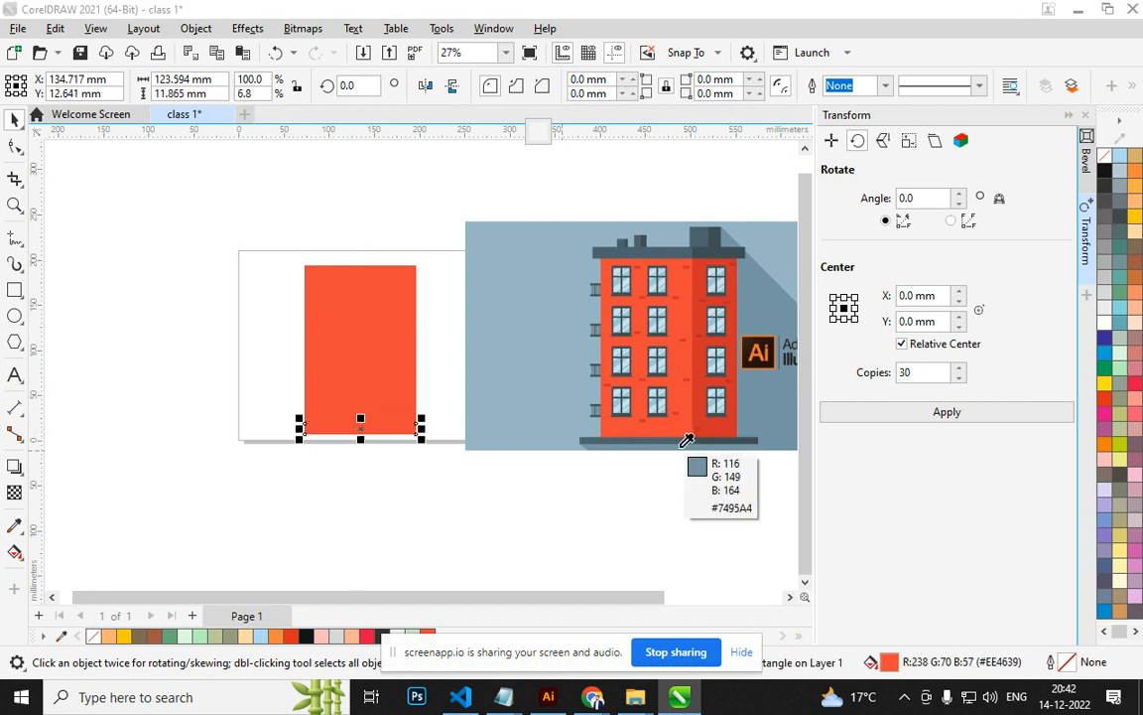
click(680, 441)
scroll(334, 436, up, 5)
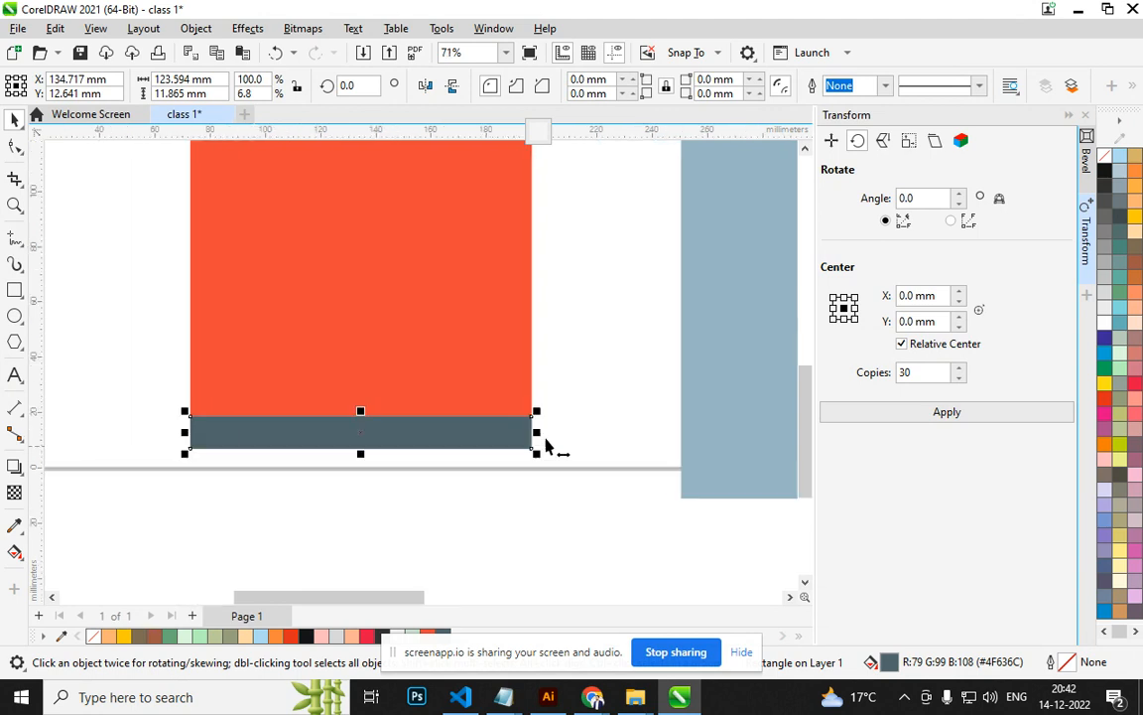
drag(534, 435, 645, 437)
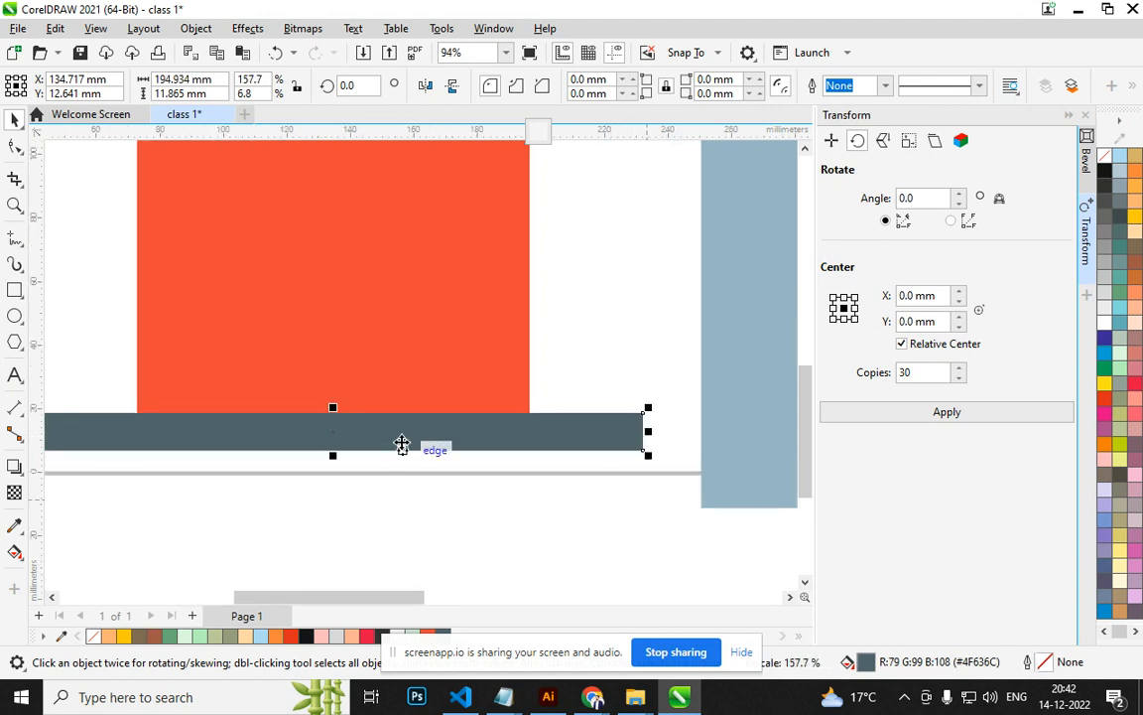
Narrow the base strip to about 170 mm and place a copy about 25 mm high on top of the wall as the roof.
scroll(497, 477, down, 4)
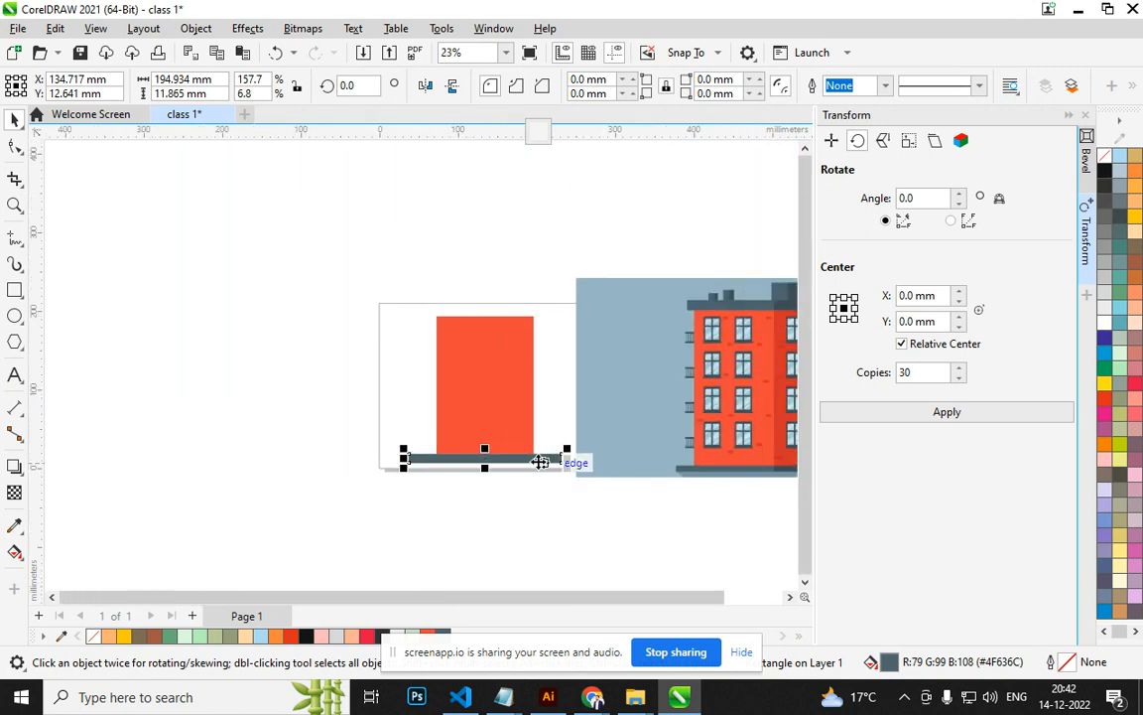
drag(569, 465, 474, 327)
scroll(486, 312, up, 3)
scroll(496, 348, down, 3)
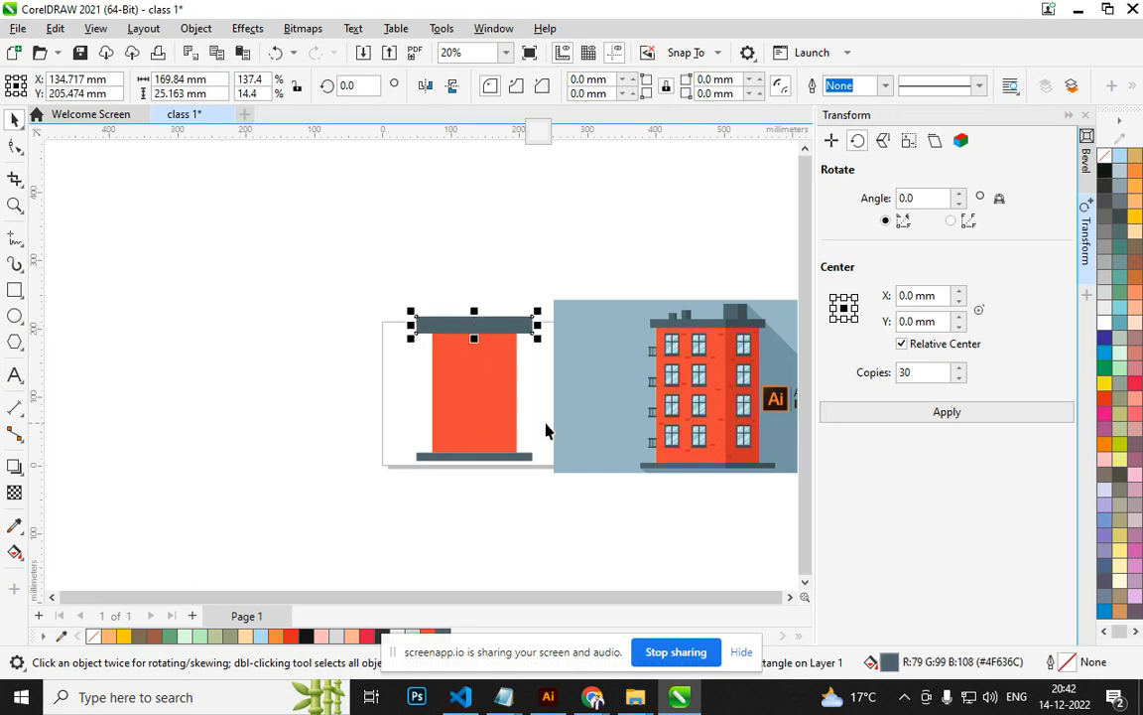
click(441, 508)
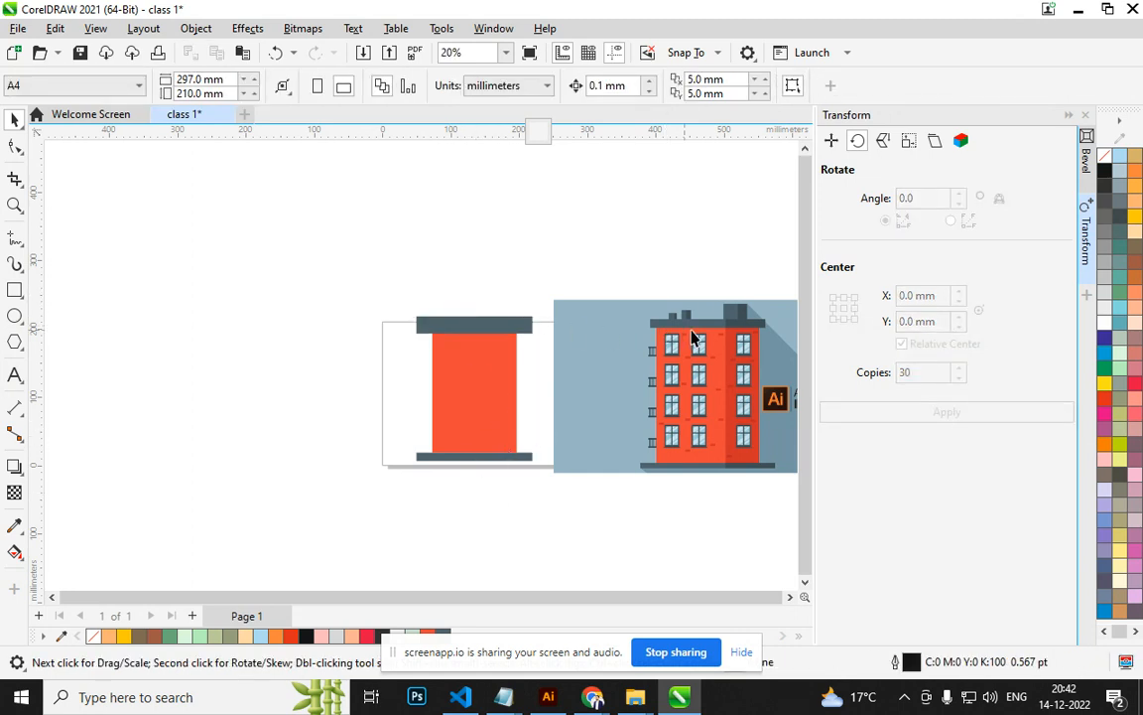
Draw a chimney block about 42 by 30 mm above the roof's right part and fill it with the roof's slate #4F636C.
scroll(518, 299, up, 2)
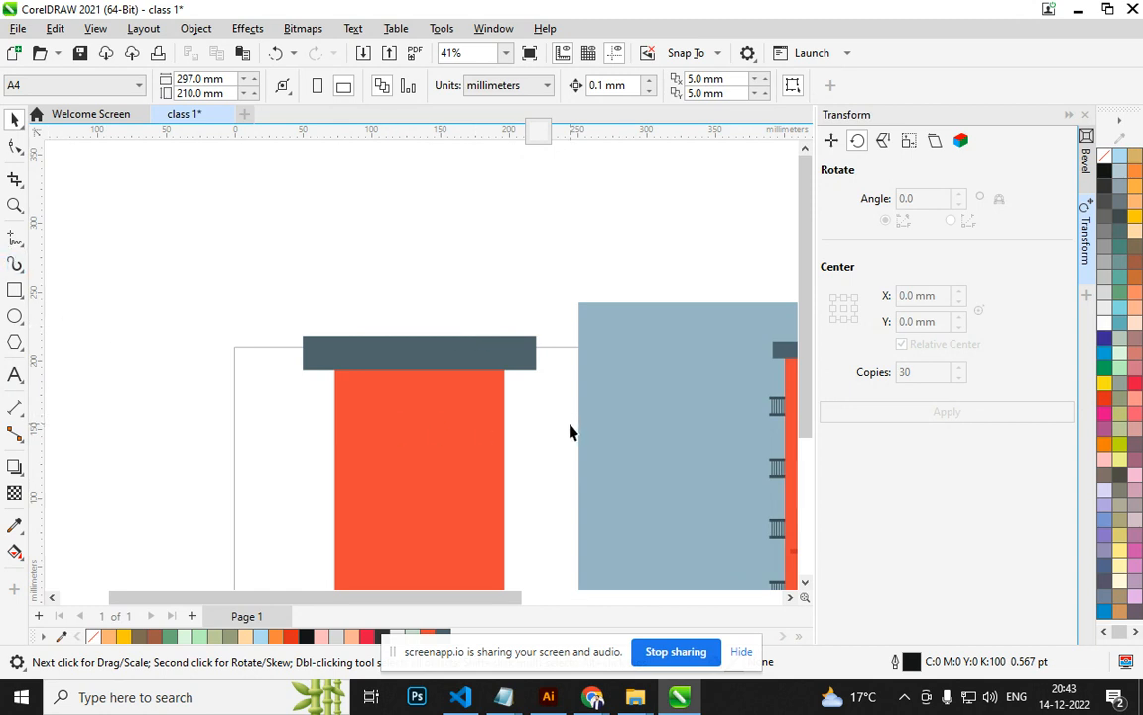
key(F6)
drag(438, 290, 505, 340)
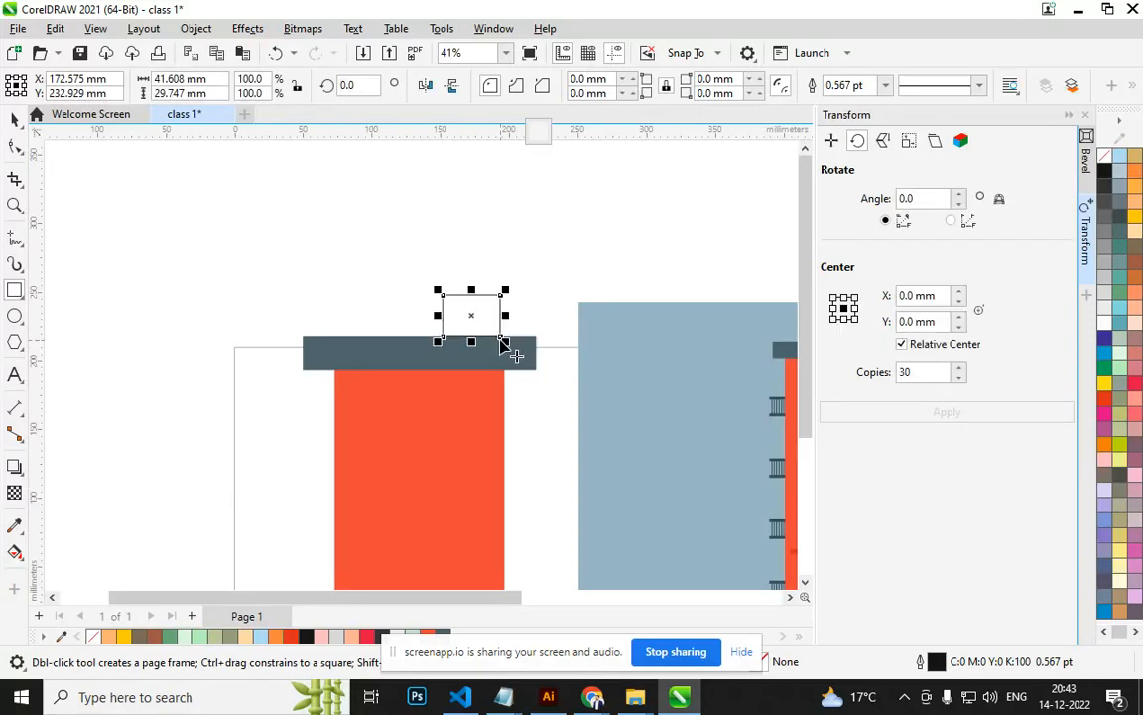
key(ctrl+shift+e)
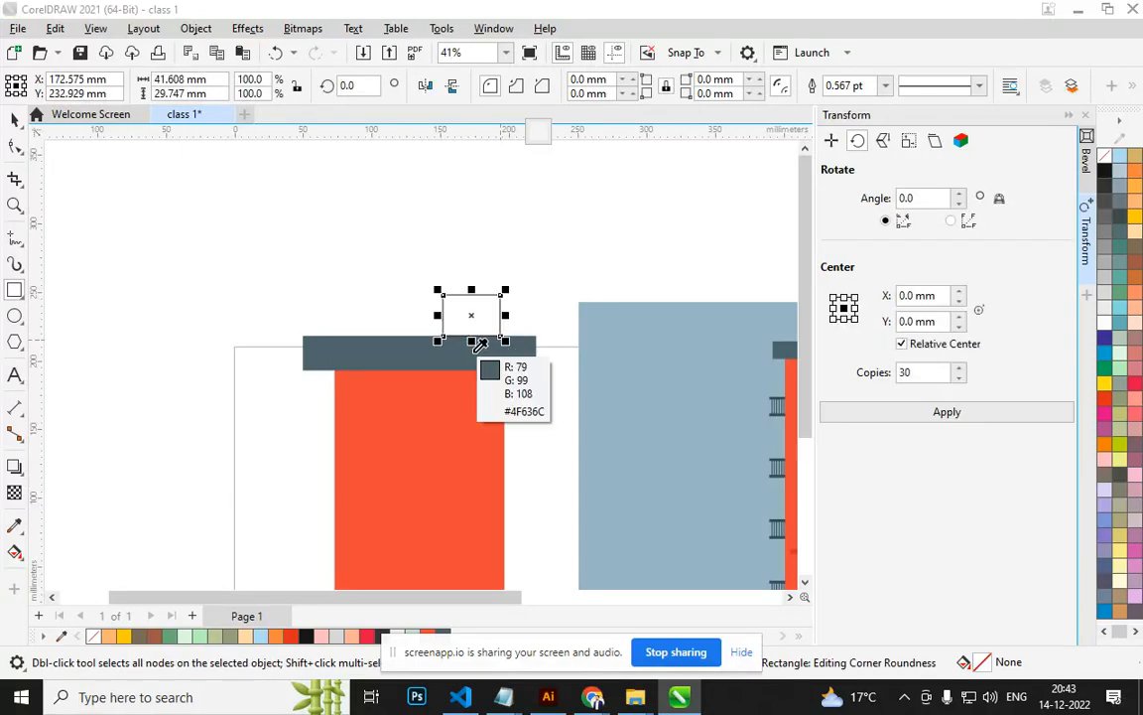
click(480, 348)
scroll(487, 357, down, 2)
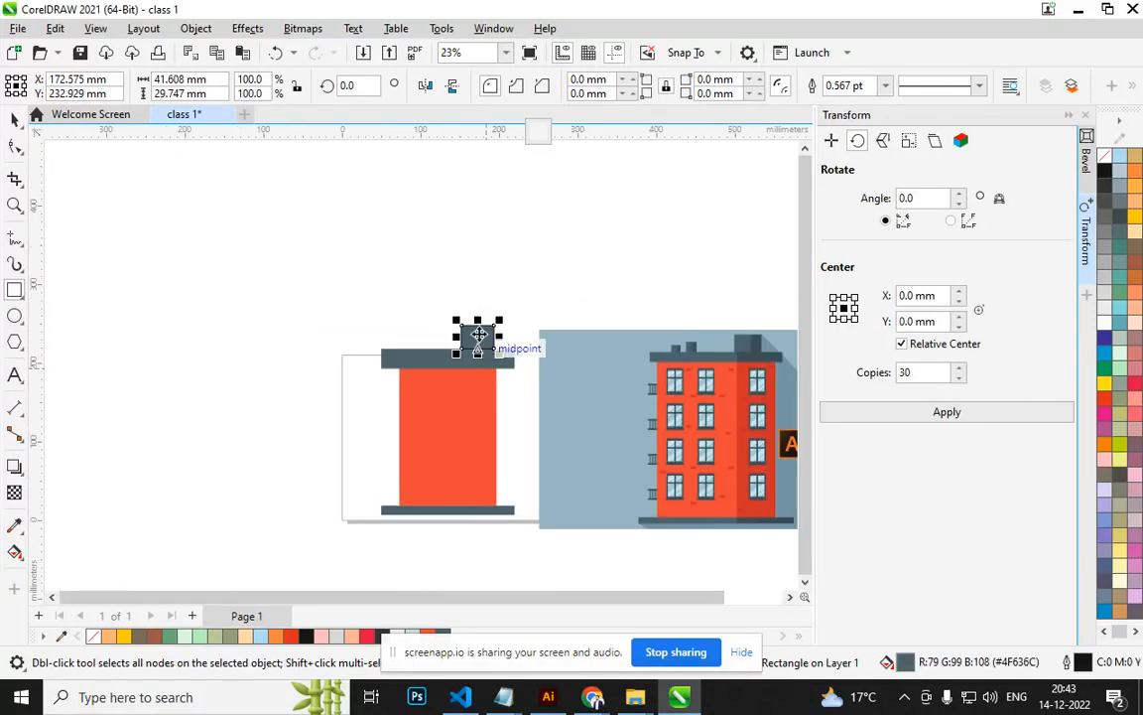
Place a copy of the chimney block on the roof's left part and shrink it to about 32 by 10 mm.
drag(480, 321, 332, 345)
scroll(476, 328, up, 4)
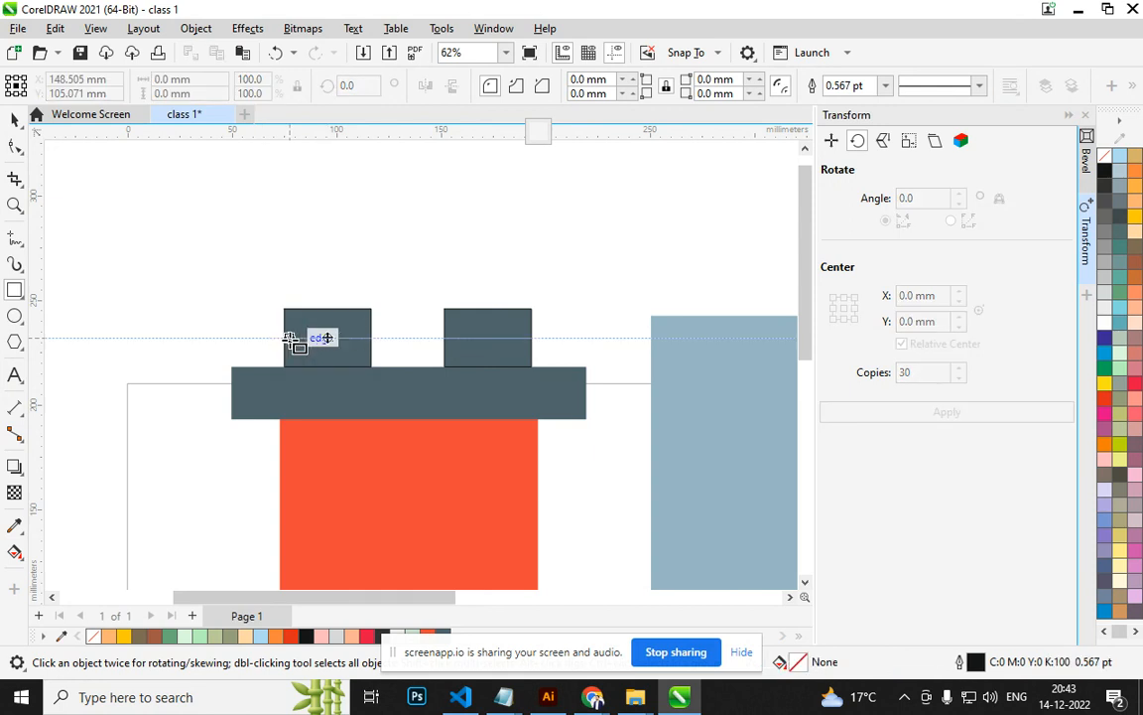
click(294, 343)
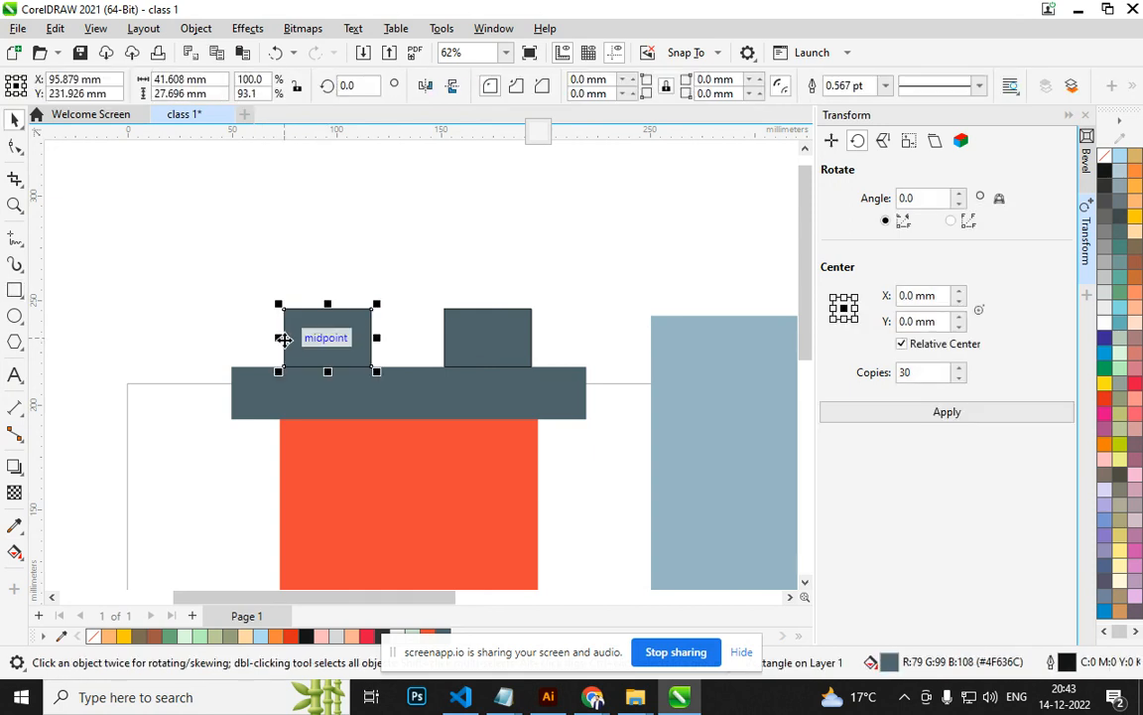
drag(279, 338, 337, 346)
scroll(337, 345, down, 2)
scroll(338, 347, down, 1)
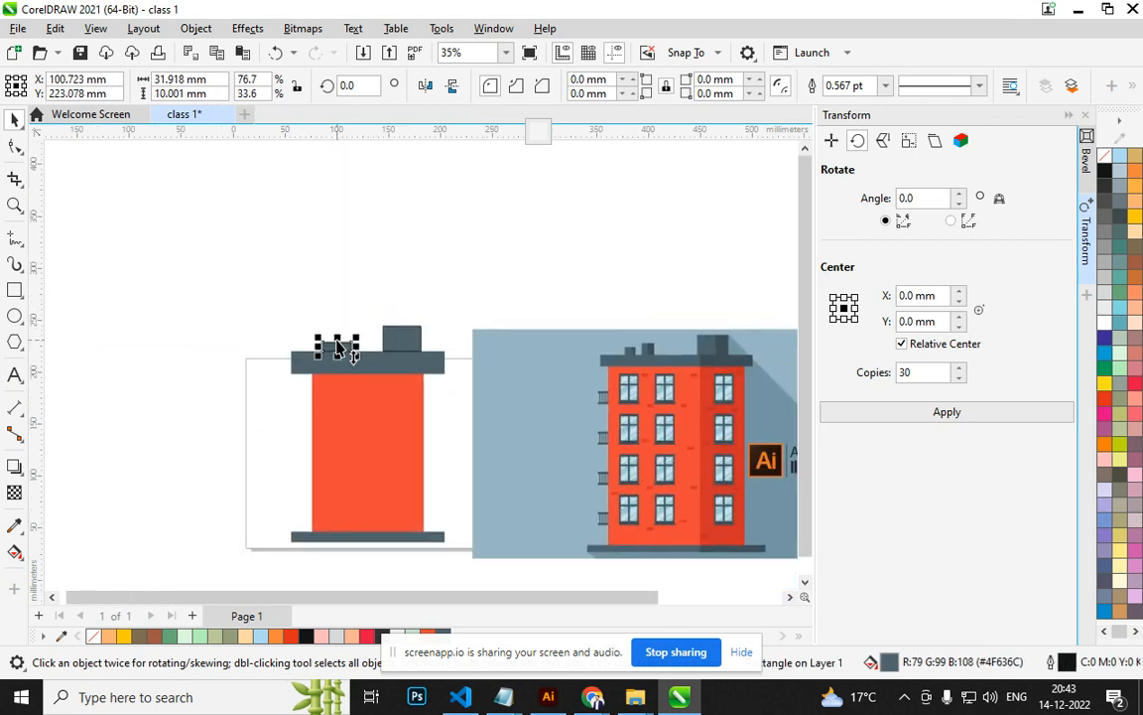
Remove the outlines from all the shapes of the drawn building.
click(461, 461)
mouse_move(240, 295)
mouse_down()
mouse_move(487, 515)
mouse_move(477, 573)
mouse_move(474, 564)
mouse_up()
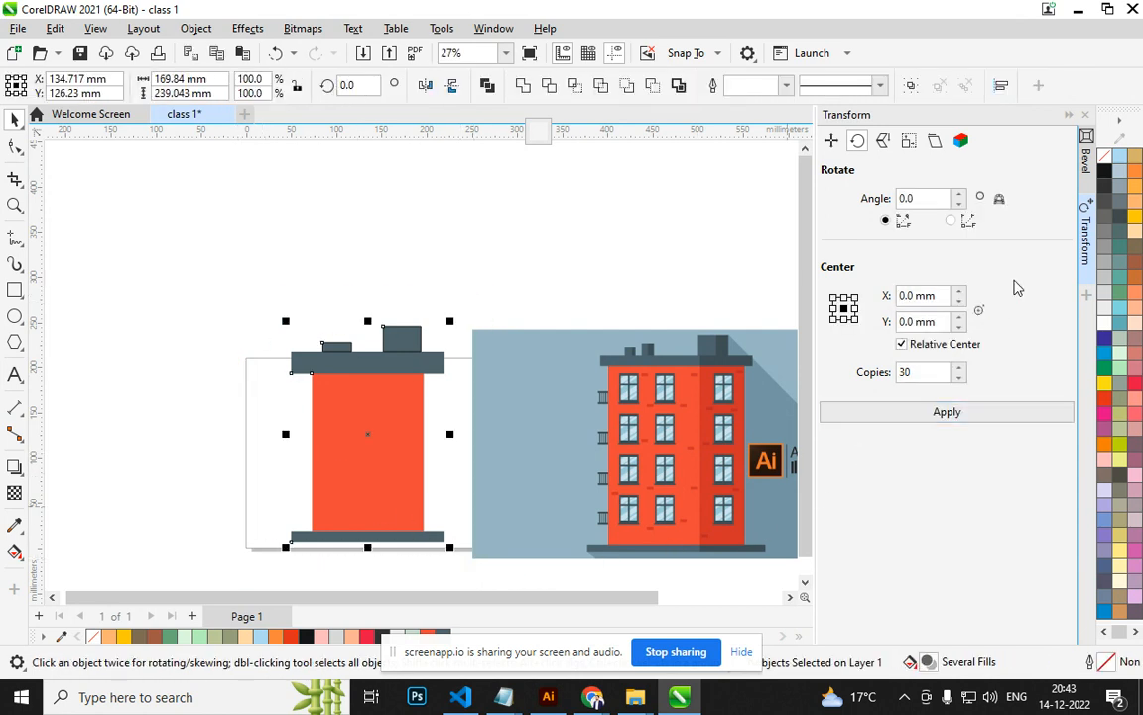
right_click(1108, 162)
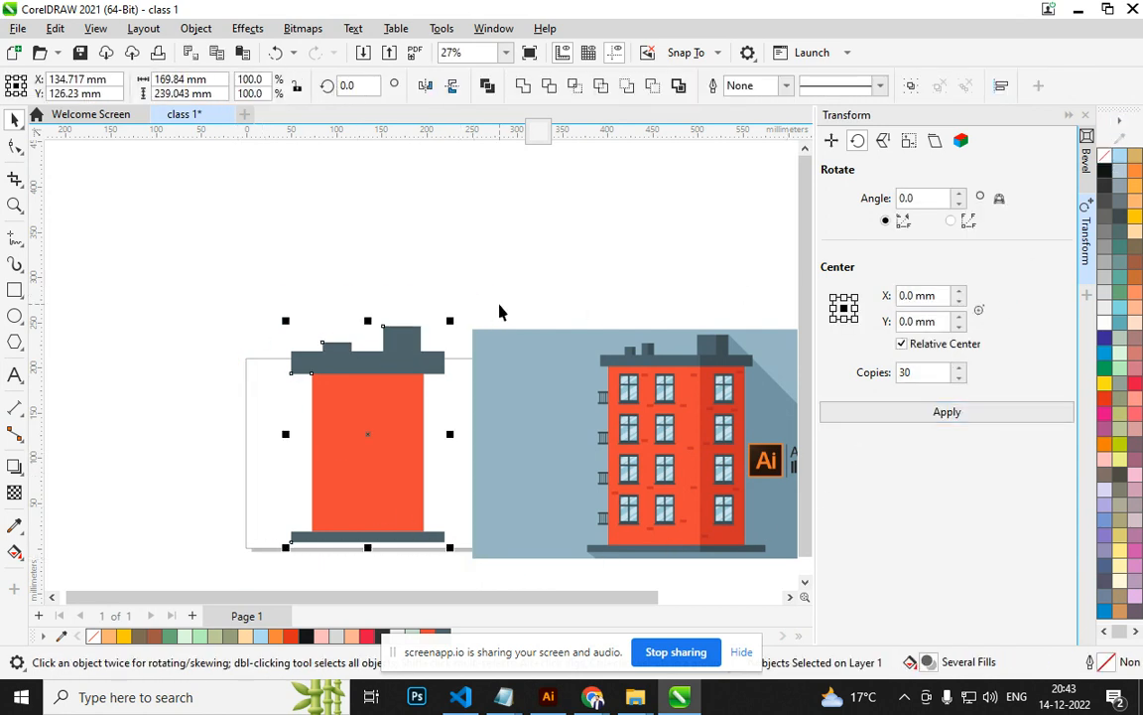
click(461, 291)
Add a copy about 17 mm wide over the tall chimney's right part and fill it with the darker slate sampled from the reference chimney.
scroll(404, 339, up, 2)
click(402, 342)
drag(372, 345, 405, 349)
click(489, 353)
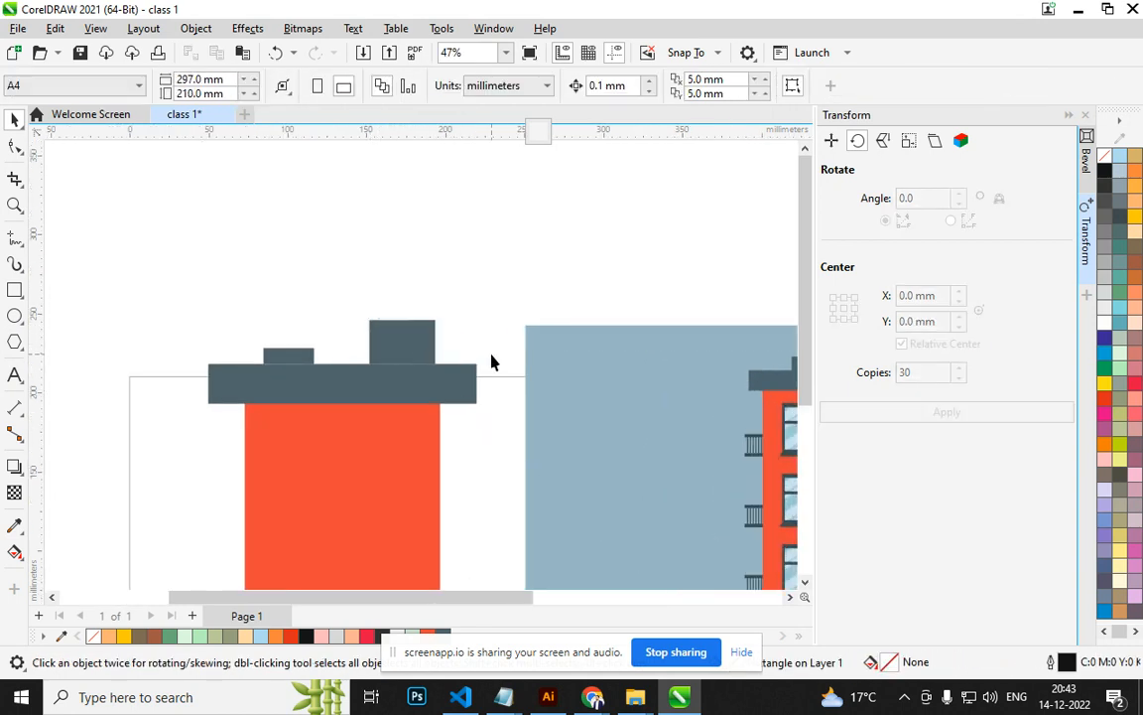
scroll(481, 355, down, 2)
click(444, 348)
key(i)
click(760, 350)
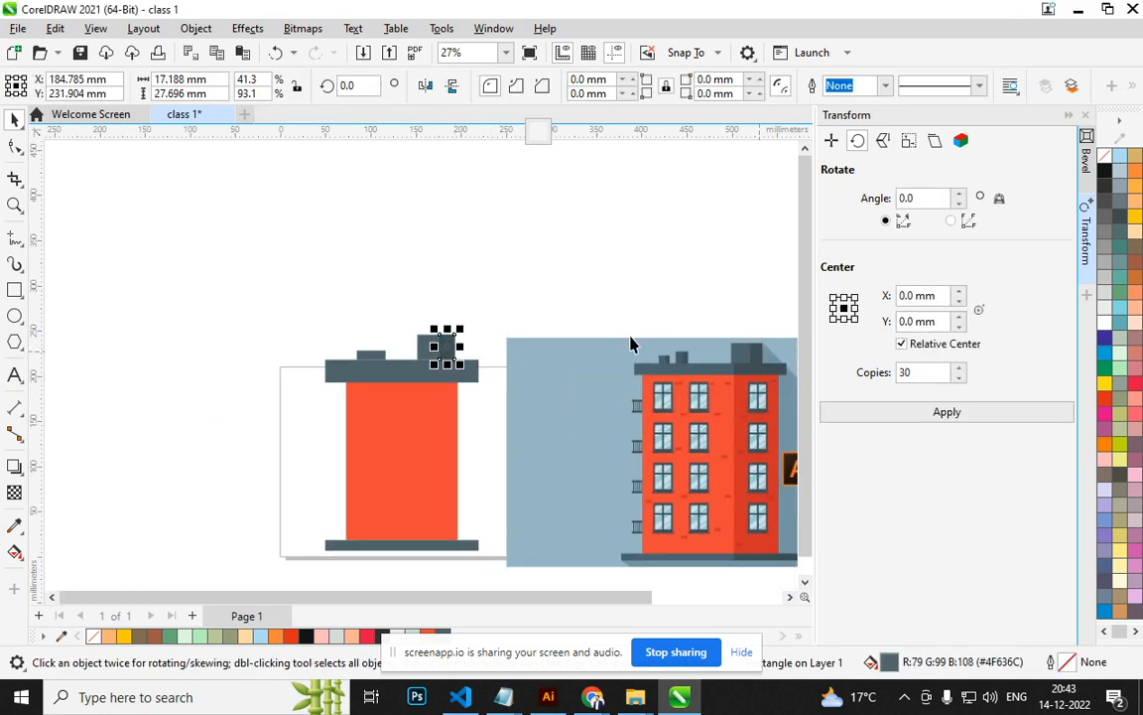
click(398, 309)
Widen the red wall rectangle equally on both sides so it nearly spans the base strip.
click(379, 480)
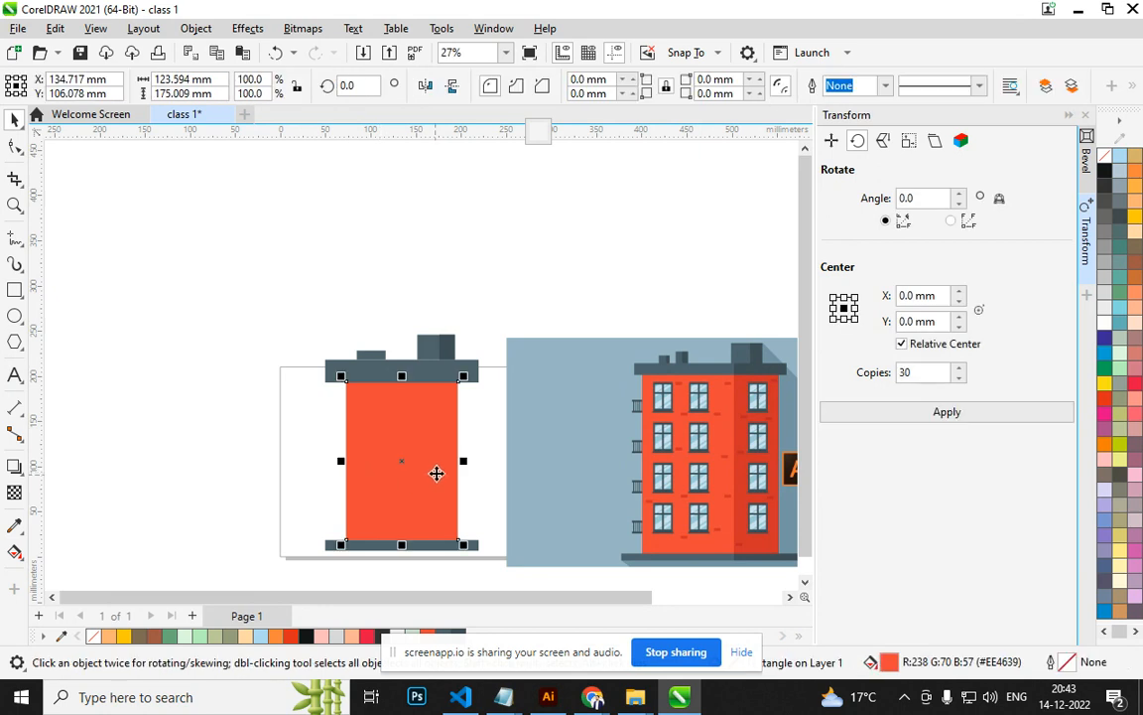
drag(467, 467, 477, 468)
click(528, 298)
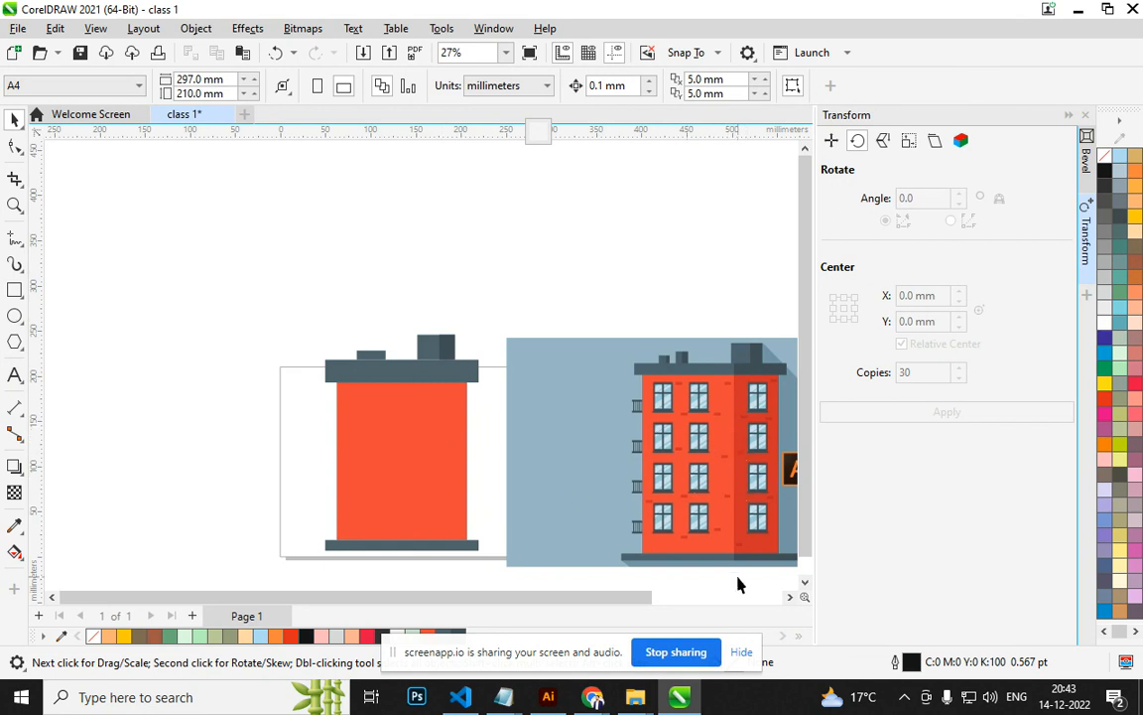
Make a copy of the wall about 51 mm wide along its right side and fill it with dark red #D02E29 sampled from the reference.
click(358, 478)
drag(332, 464, 416, 463)
click(543, 487)
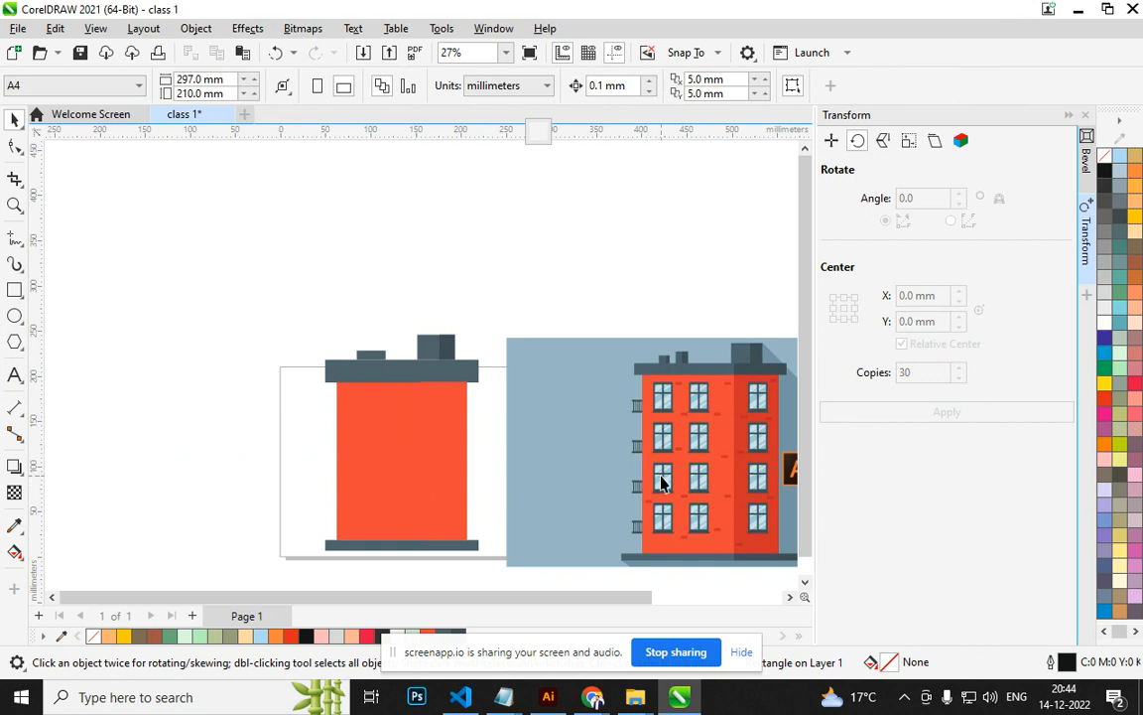
key(ctrl+shift+e)
click(747, 428)
click(678, 466)
click(437, 461)
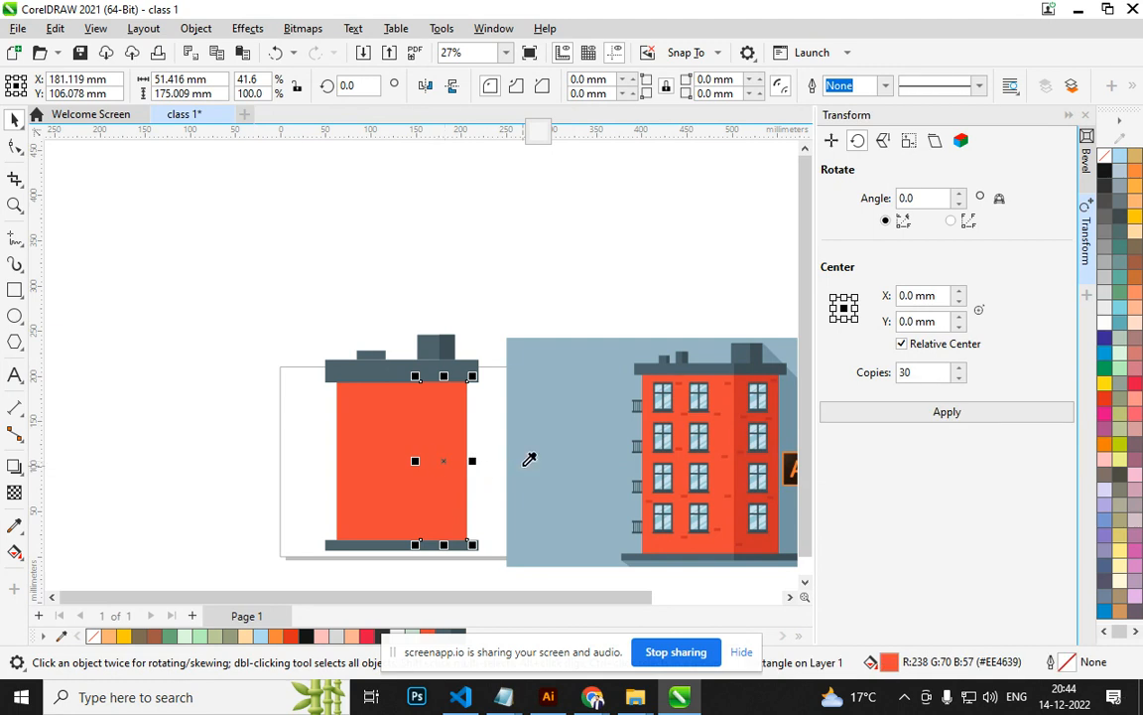
click(740, 437)
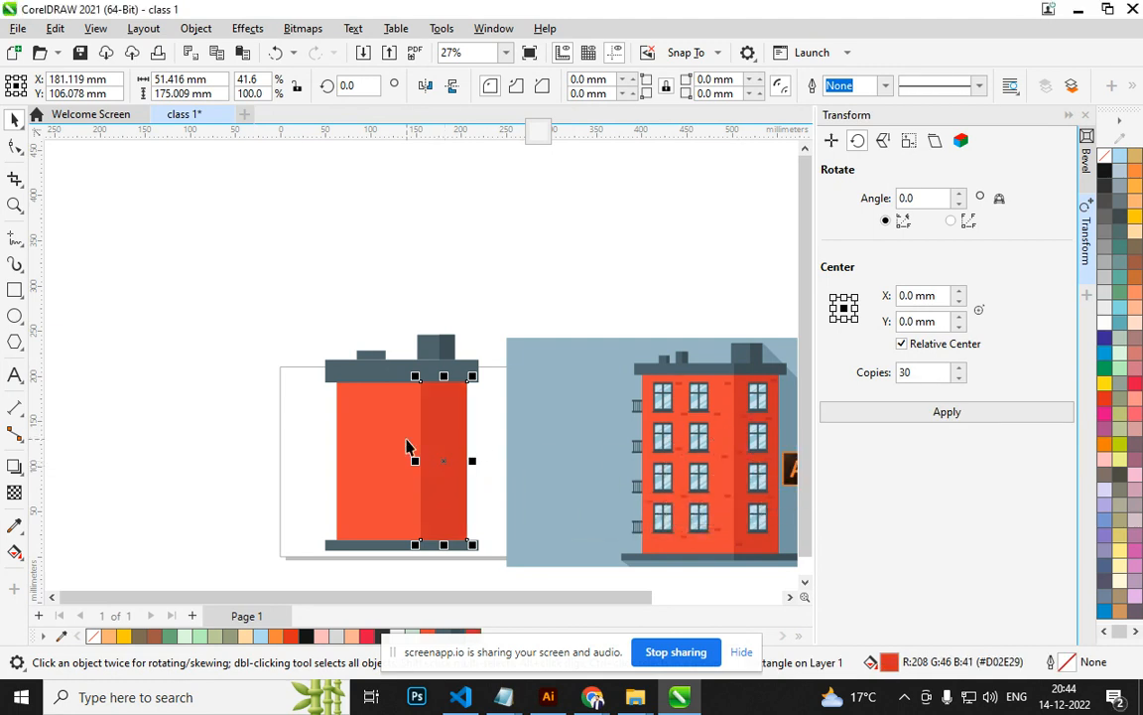
scroll(422, 451, up, 4)
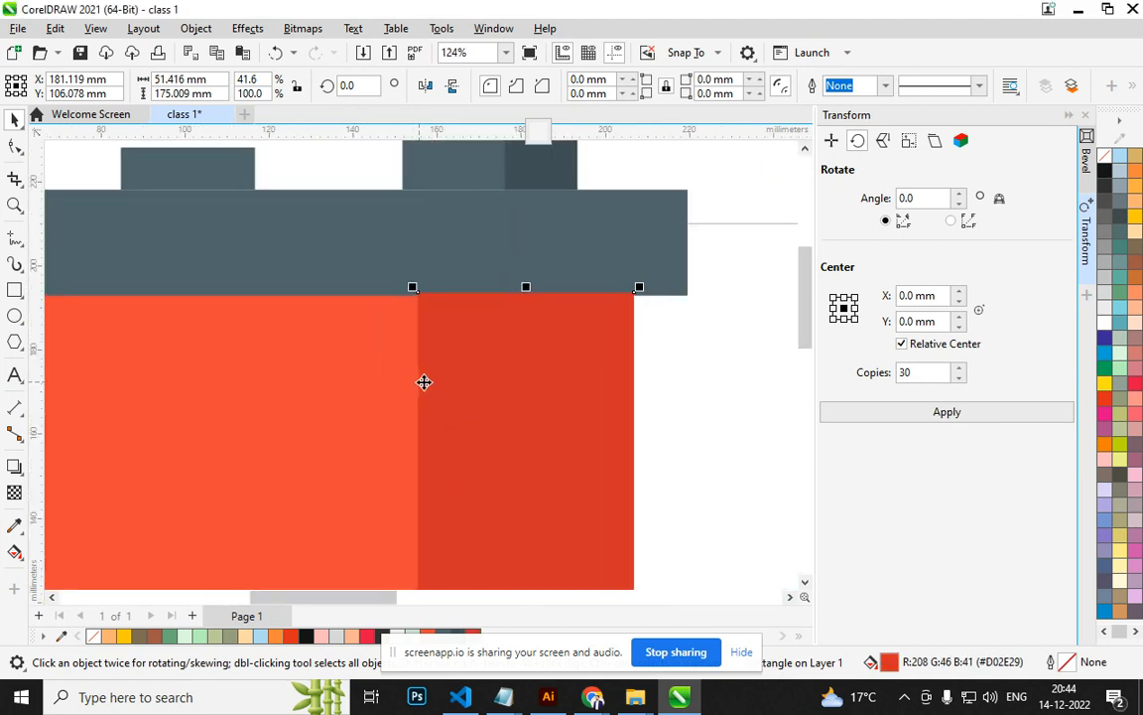
scroll(424, 383, up, 2)
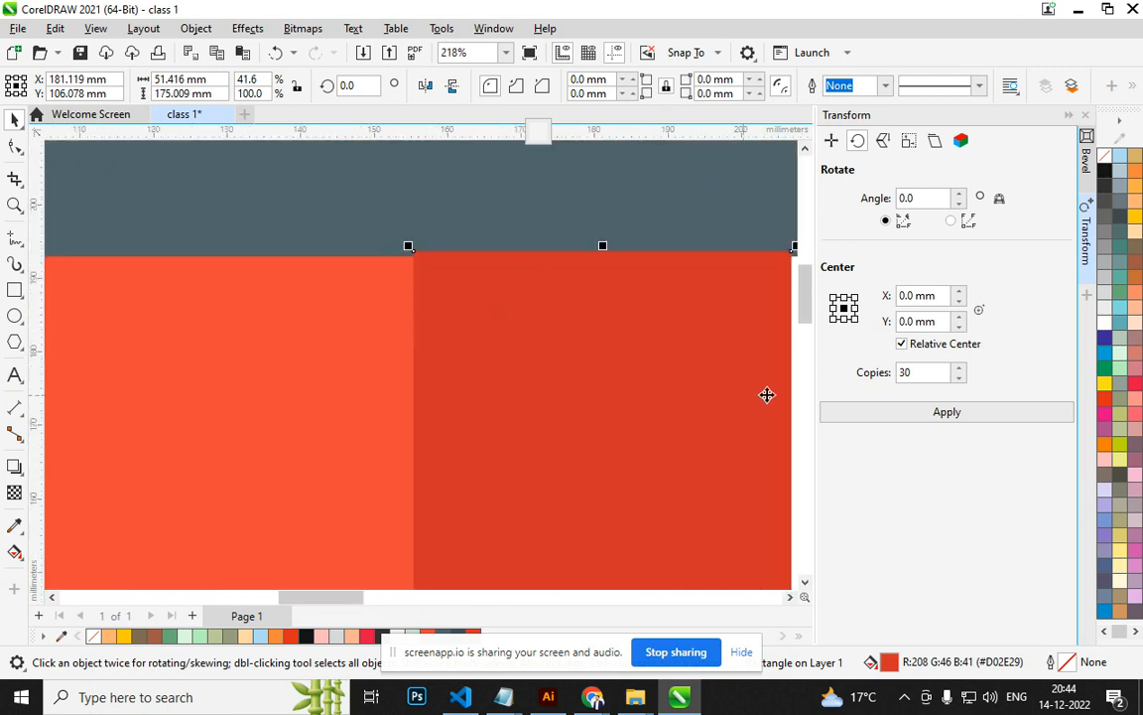
Convert the dark red wall shade to curves and lower its inner top corner node to the red wall's top edge.
scroll(726, 375, down, 1)
key(Escape)
scroll(524, 298, up, 3)
scroll(500, 304, up, 2)
click(504, 287)
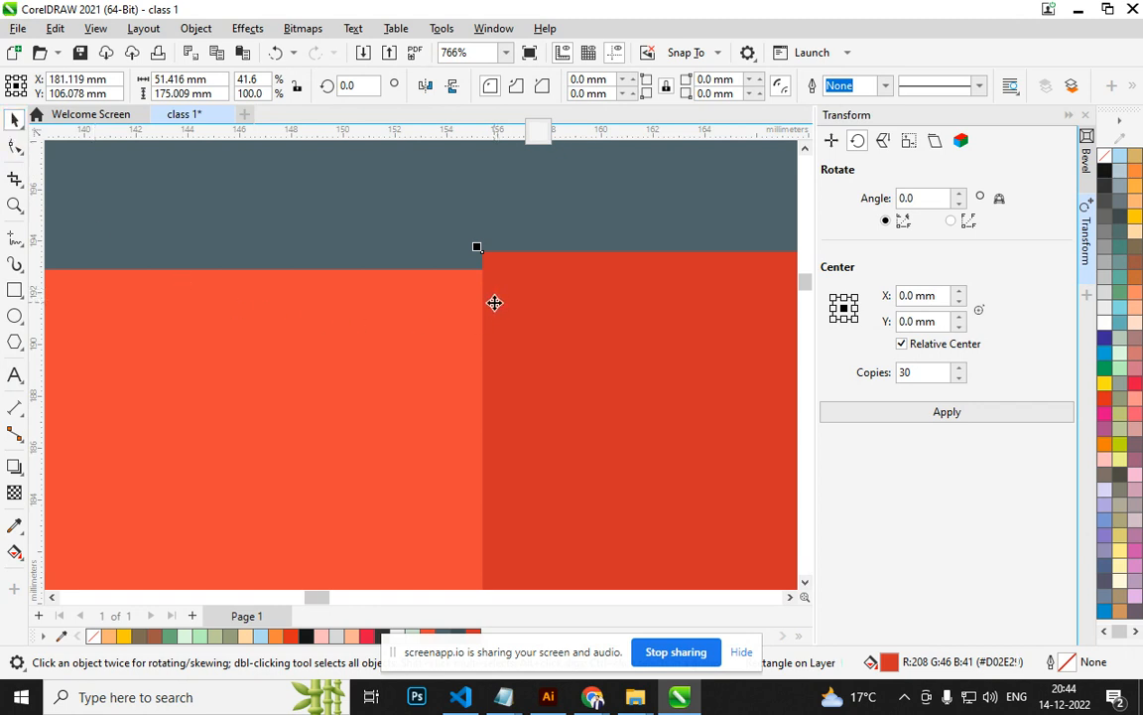
key(ctrl+q)
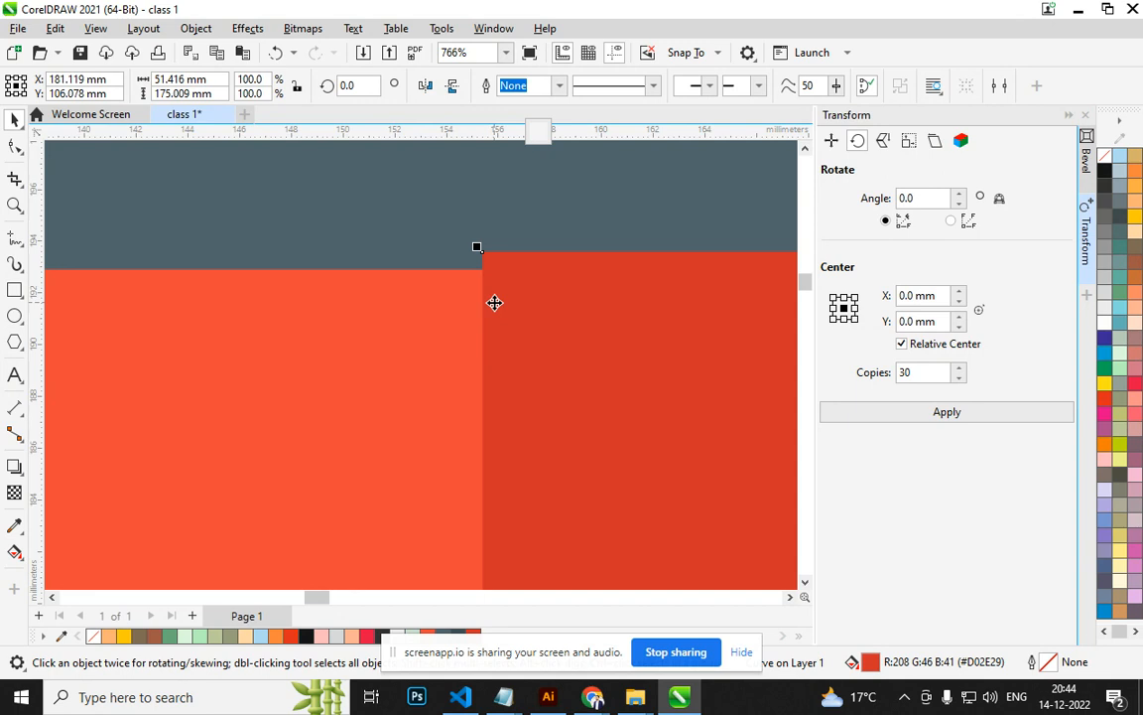
key(F10)
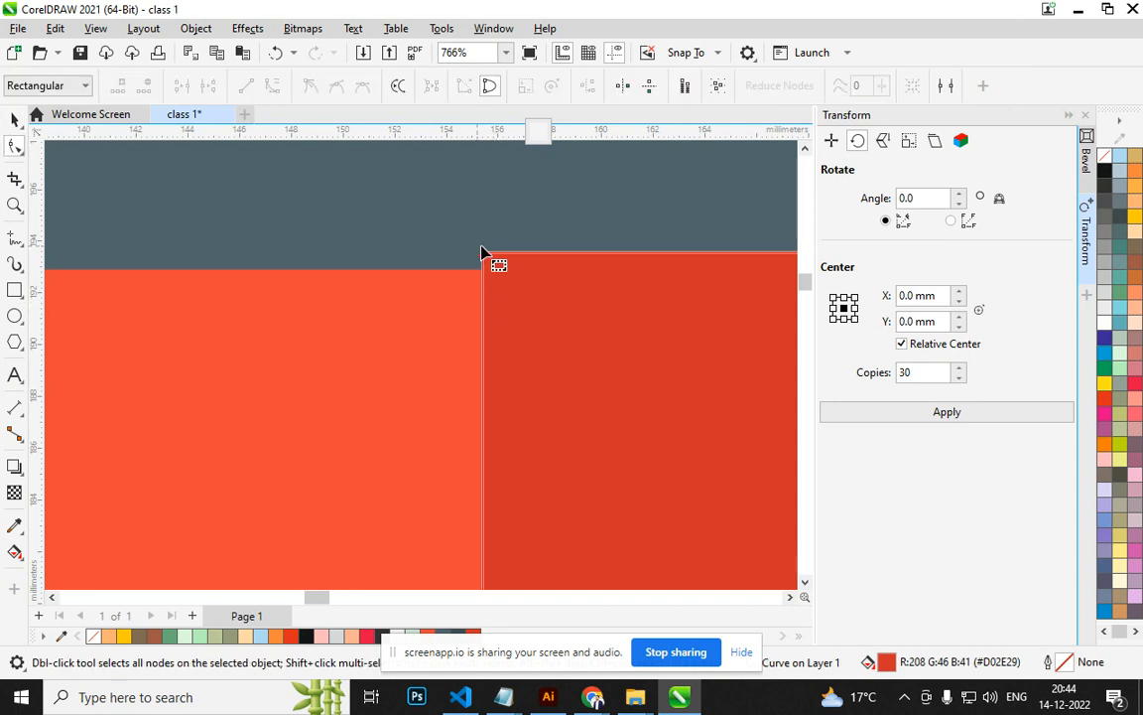
drag(484, 256, 474, 272)
scroll(479, 297, down, 4)
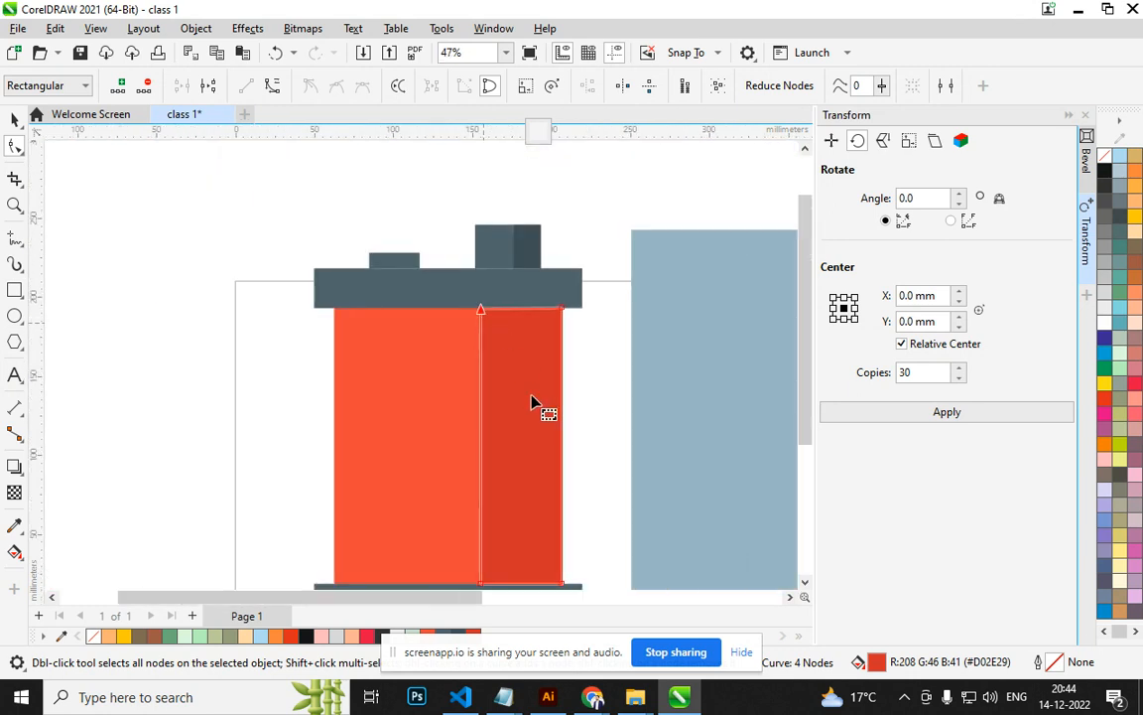
Align the dark red shade's inner bottom corner node with the base strip's upper edge.
scroll(518, 508, up, 5)
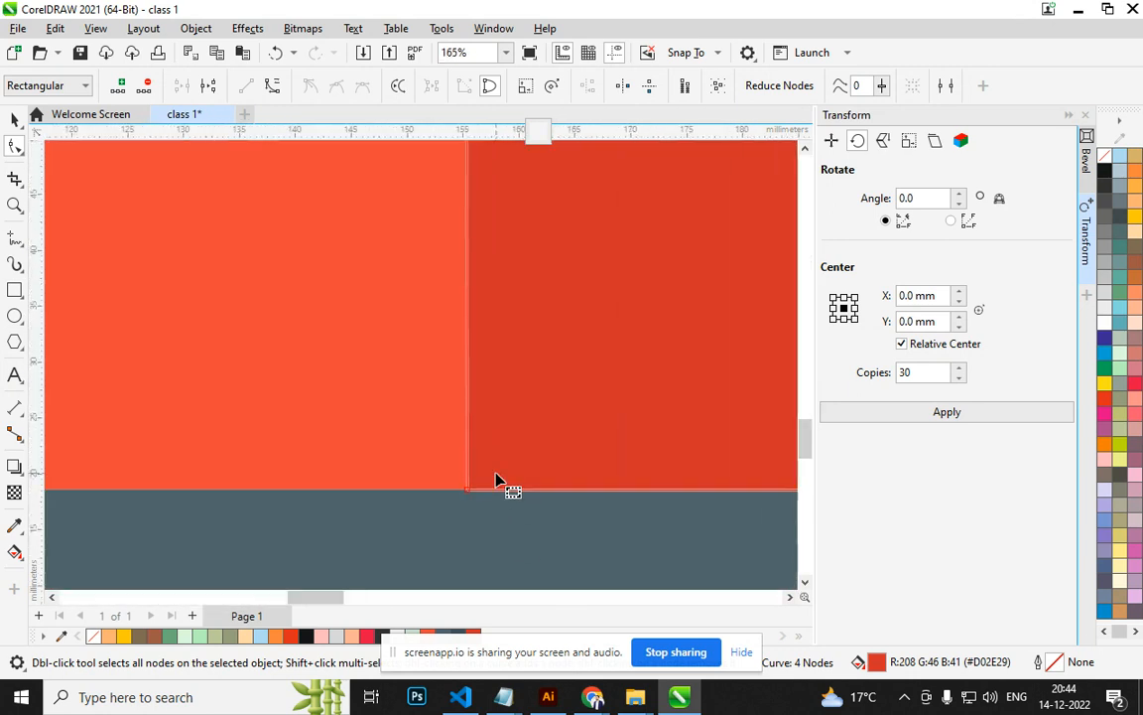
scroll(499, 480, up, 4)
drag(463, 498, 465, 496)
scroll(471, 502, down, 4)
scroll(472, 508, down, 3)
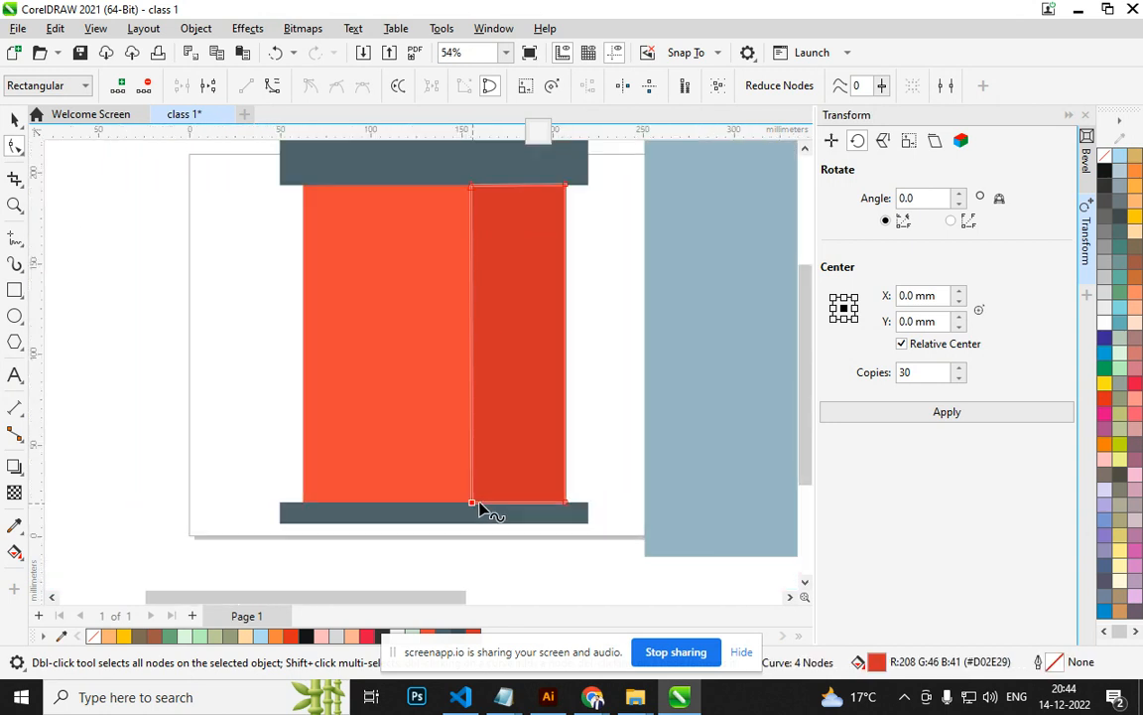
click(595, 461)
scroll(595, 437, down, 2)
scroll(616, 418, down, 1)
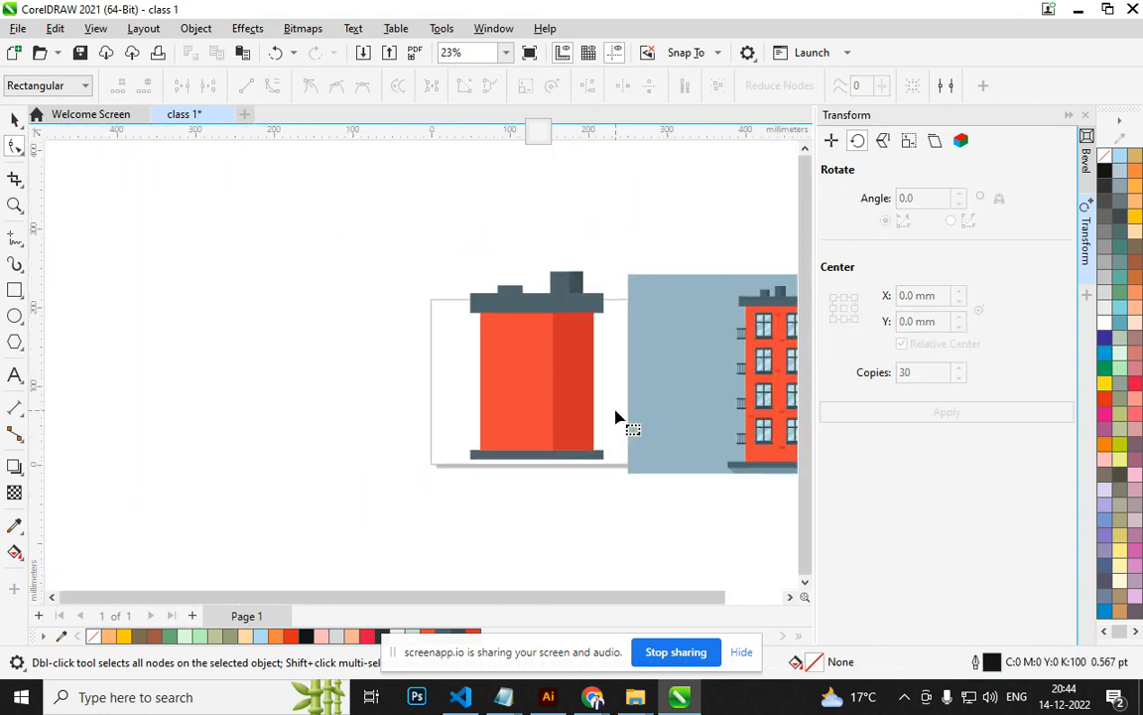
scroll(615, 418, down, 1)
scroll(561, 383, up, 4)
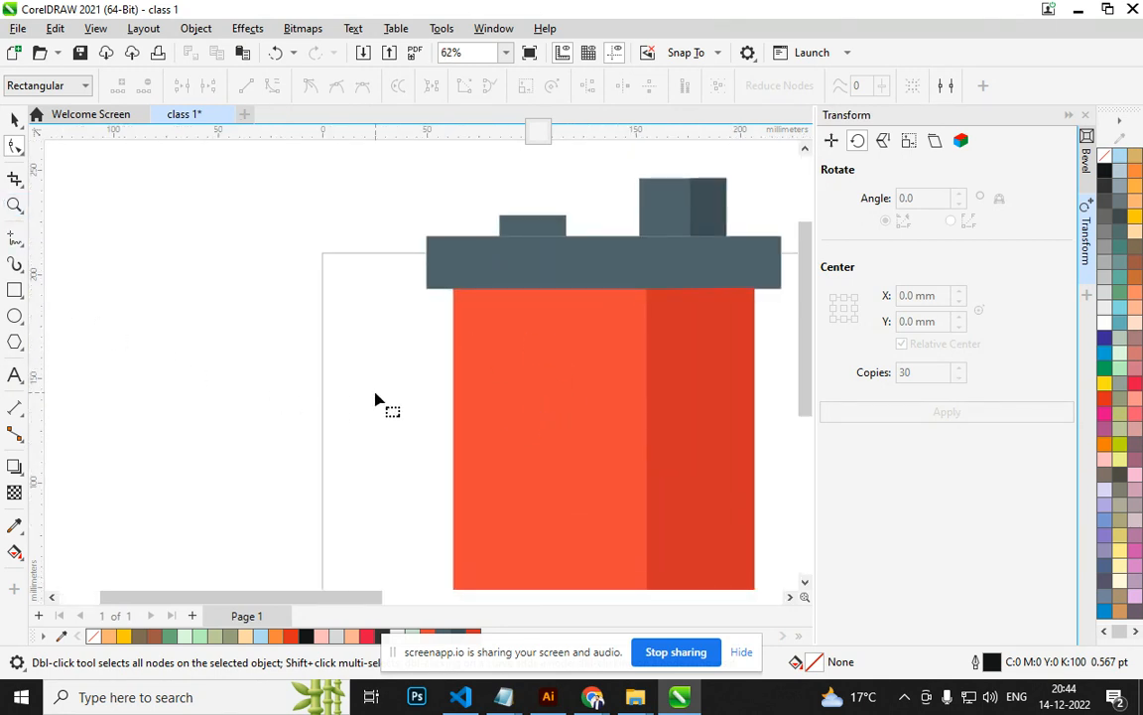
Draw a window rectangle about 32 x 52 mm near the wall's upper left and fill it with dark slate #3D4F59 sampled from the reference.
key(F6)
drag(475, 312, 546, 425)
scroll(551, 427, down, 4)
scroll(723, 496, up, 3)
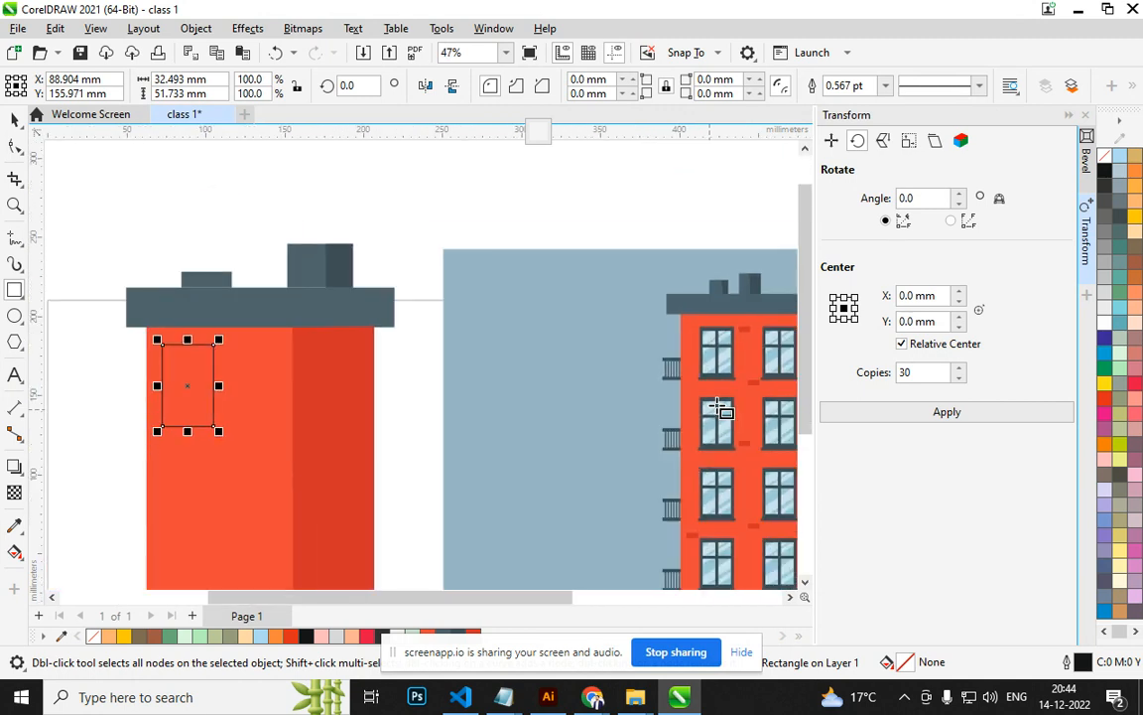
click(718, 377)
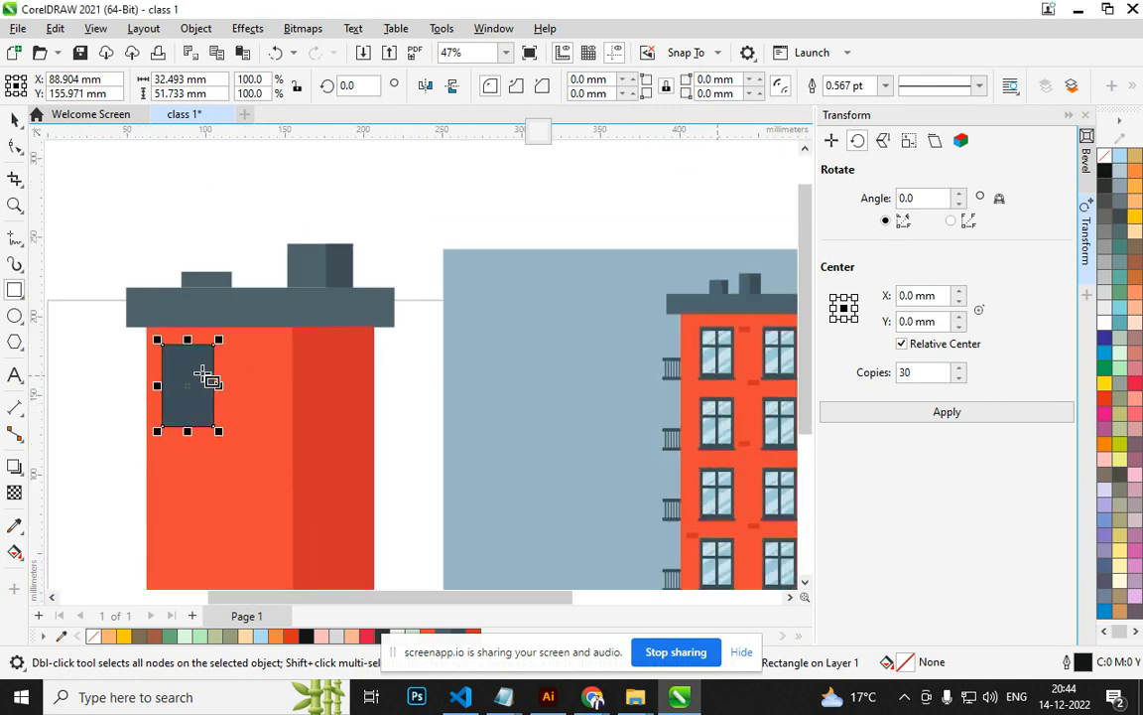
scroll(206, 373, up, 1)
scroll(202, 382, down, 1)
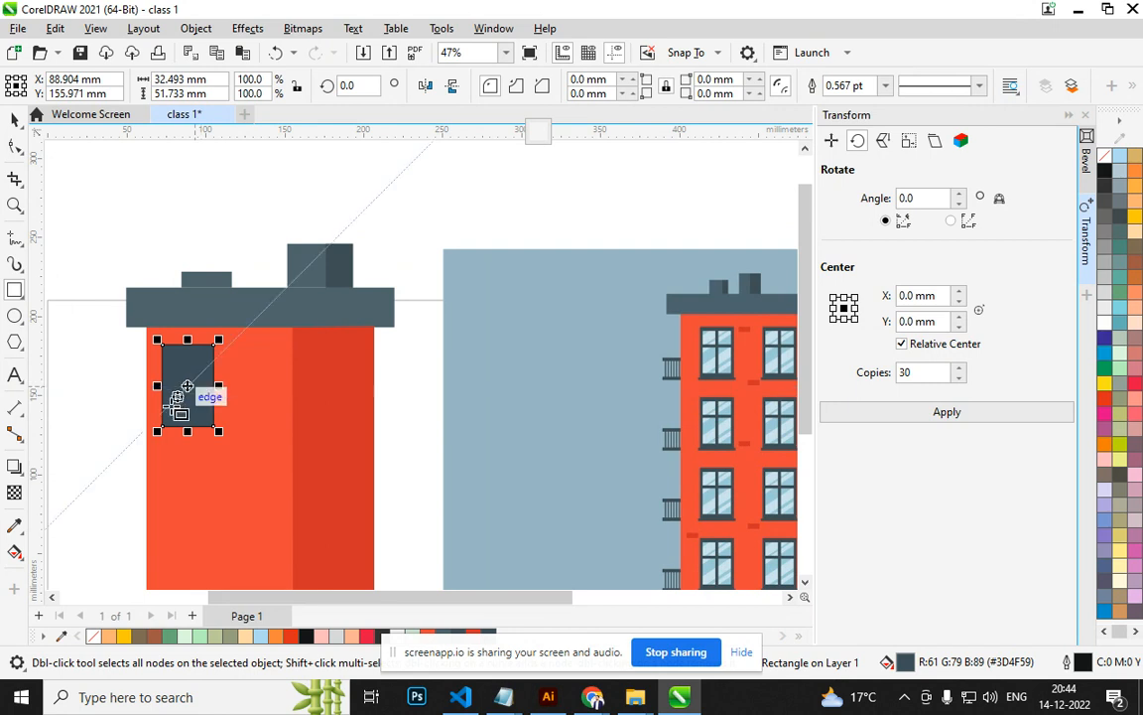
Make a copy of the window rectangle and shrink it to a horizontal crossbar about 3.6 mm high in the window's upper part.
drag(187, 433, 183, 387)
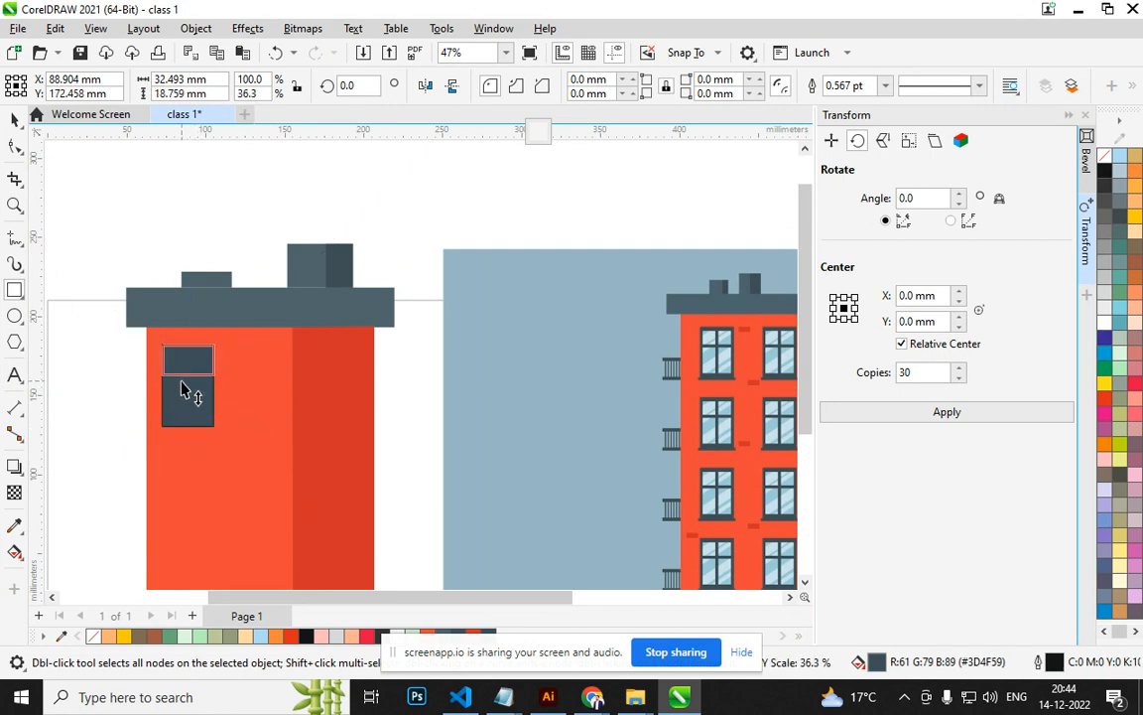
key(Escape)
scroll(184, 367, up, 2)
scroll(189, 362, up, 3)
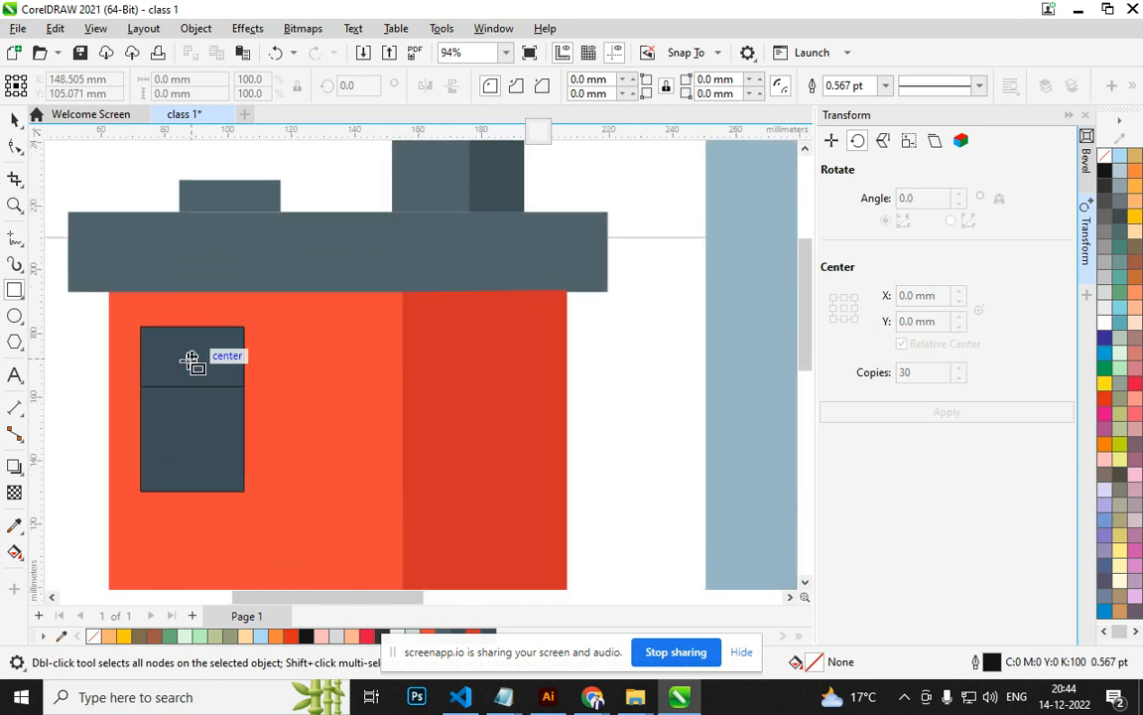
click(204, 364)
drag(193, 331, 193, 375)
key(Escape)
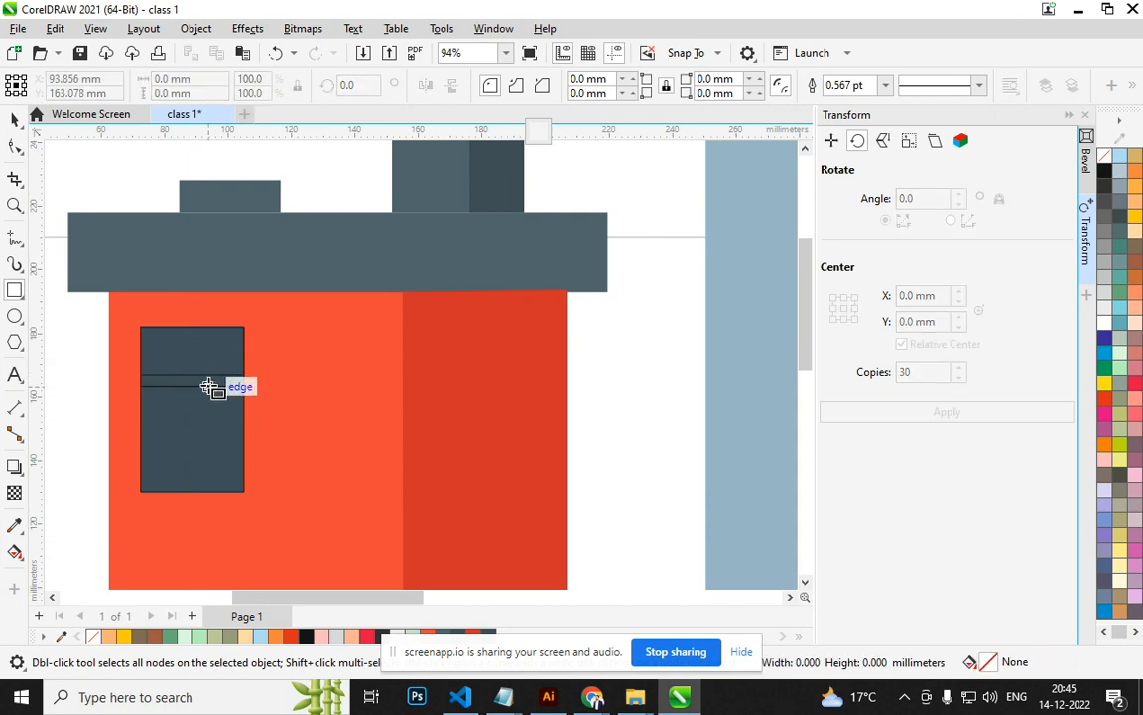
click(208, 386)
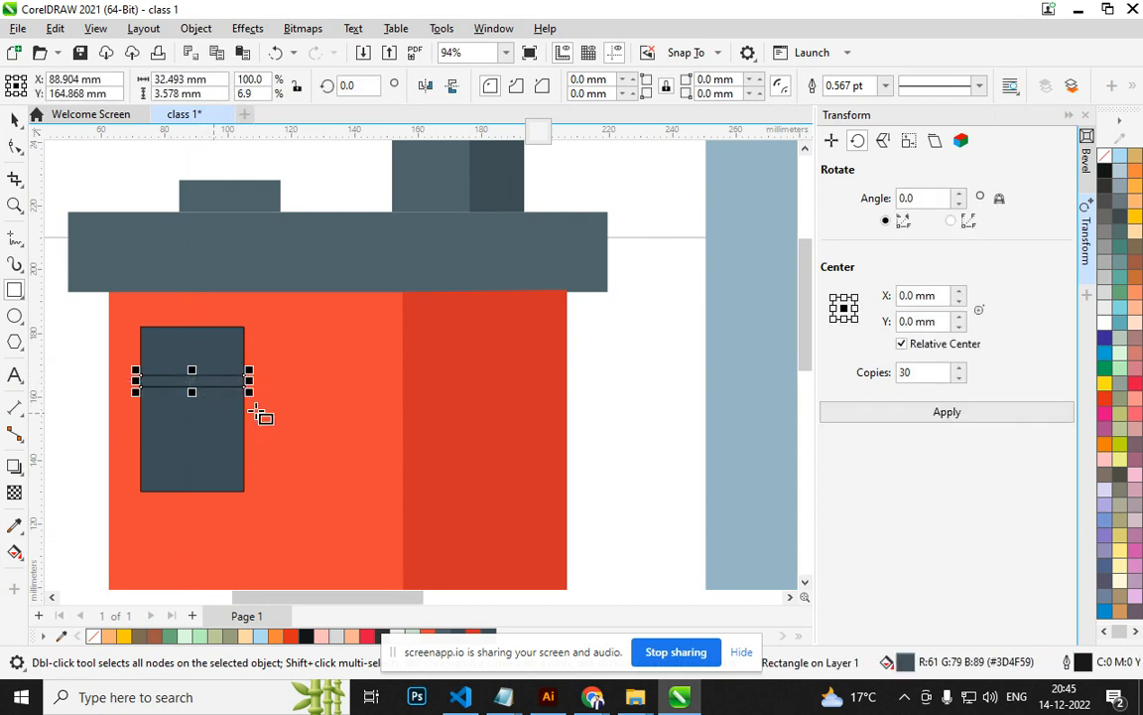
key(Escape)
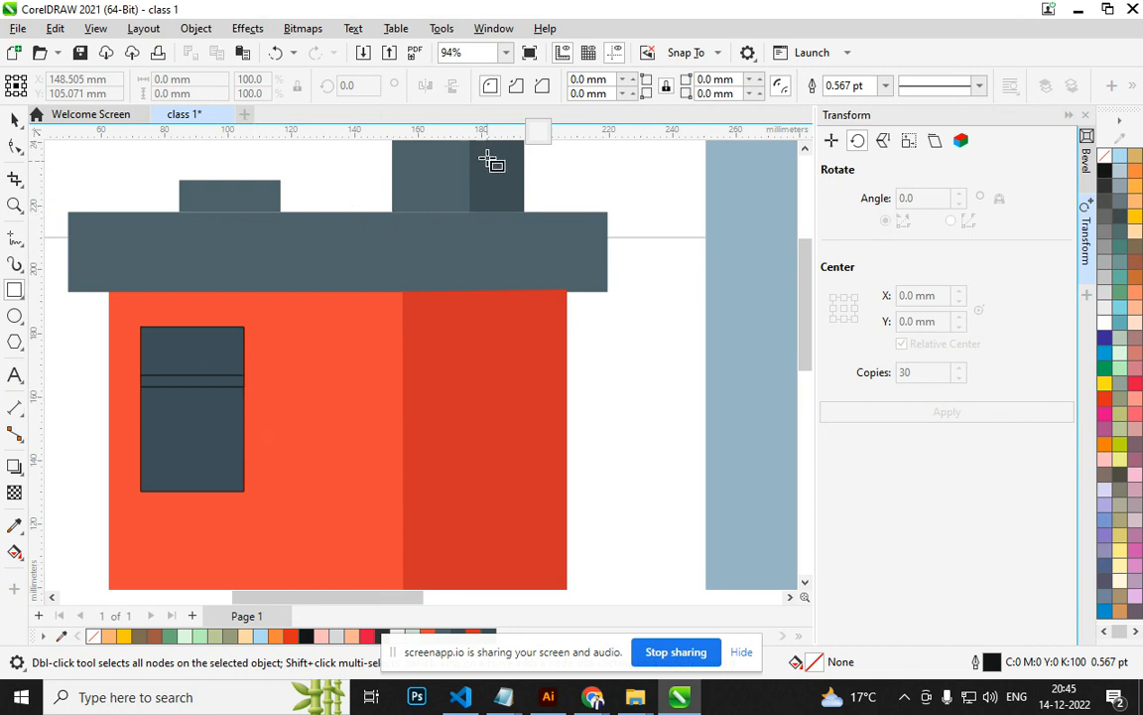
Copy the crossbar with a 90° rotation and lengthen the copy down to the window's bottom edge as the vertical bar.
click(234, 375)
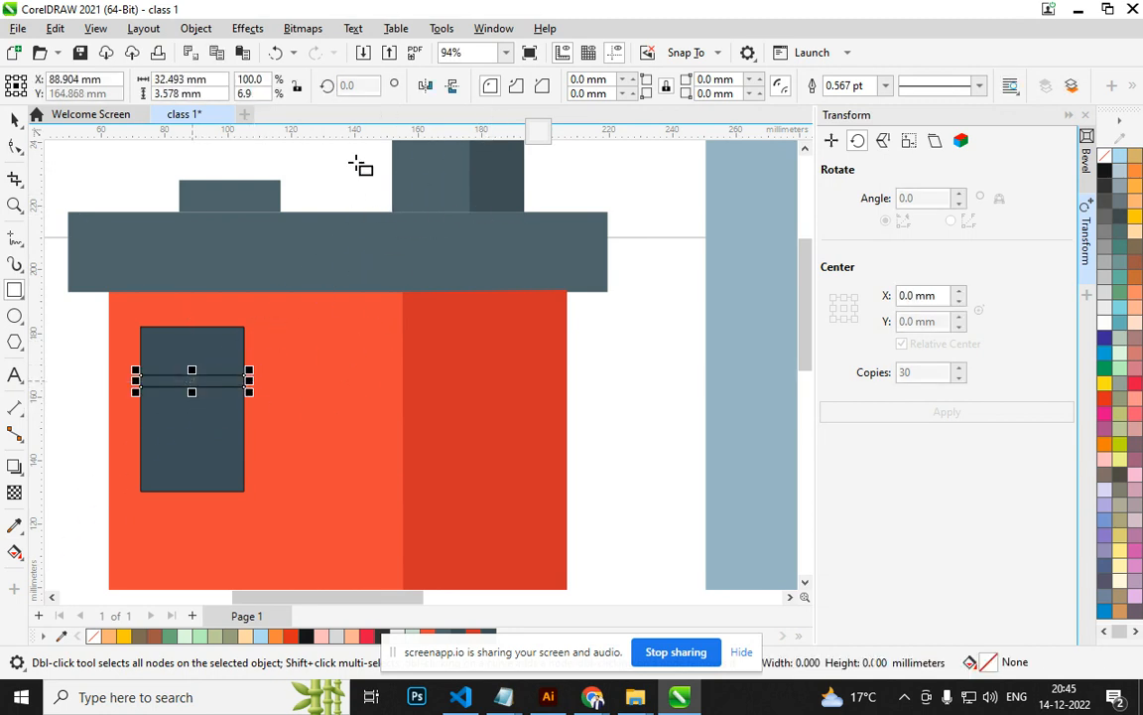
text(90)
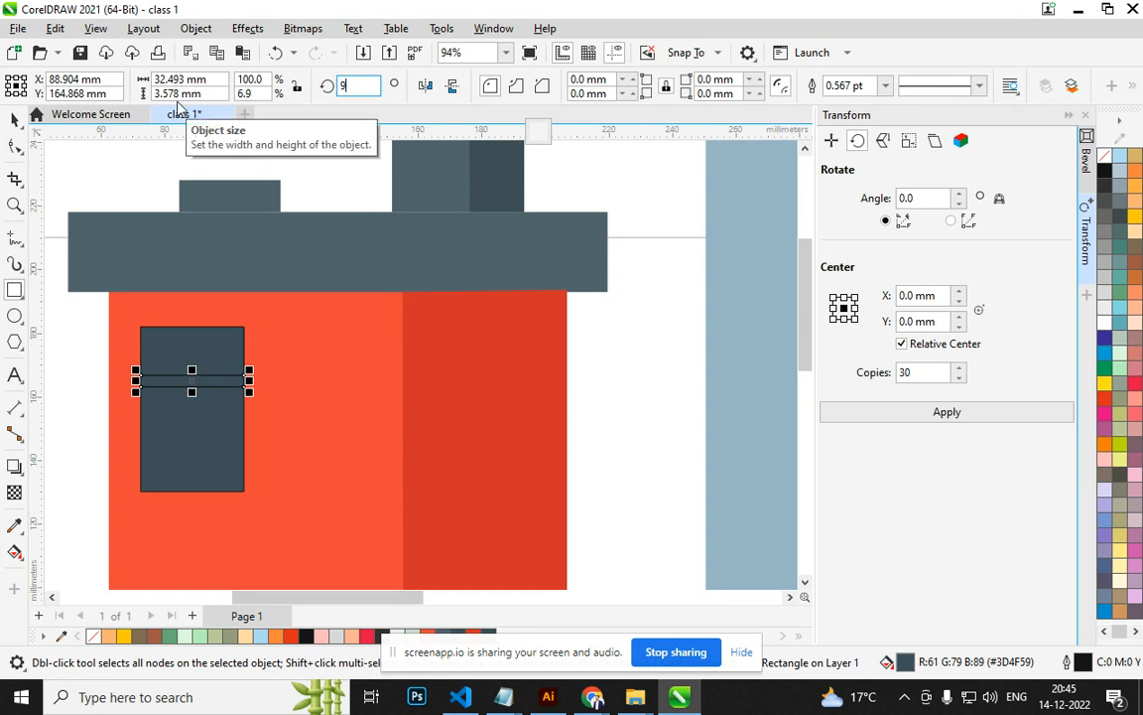
key(Return)
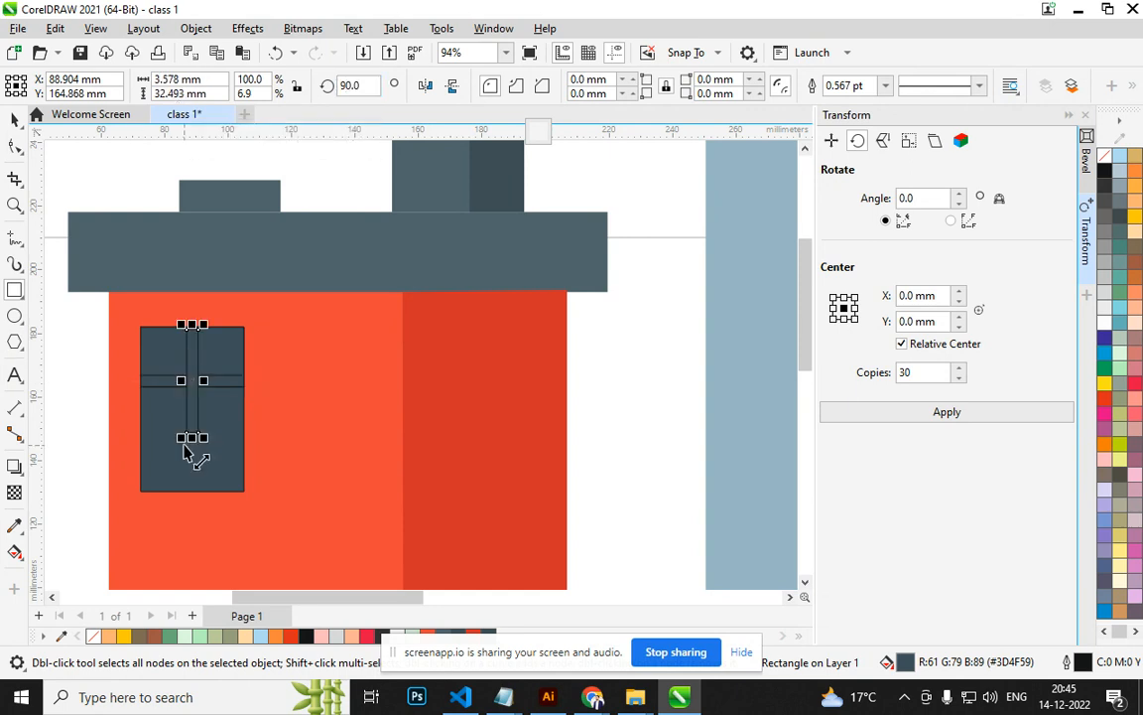
drag(192, 438, 192, 492)
Add a copy of the window rectangle about 47 mm high behind the bars and fill it with light blue RGB 167, 200, 217 sampled from the reference.
click(236, 447)
scroll(236, 447, down, 4)
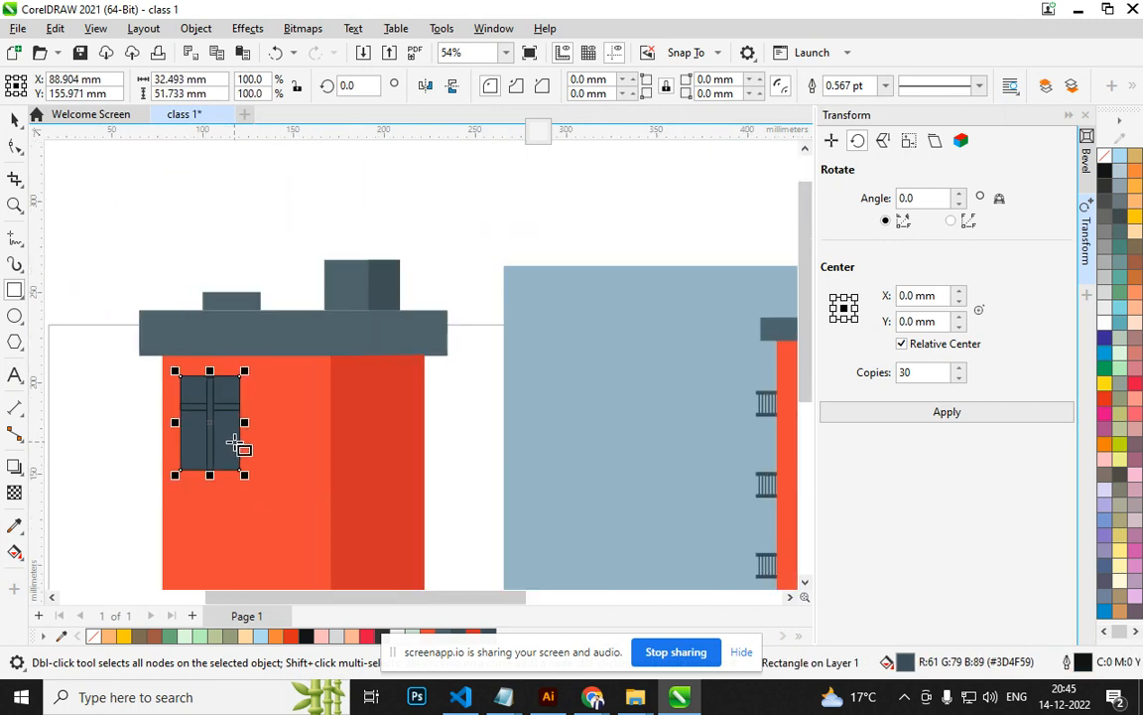
scroll(227, 461, up, 3)
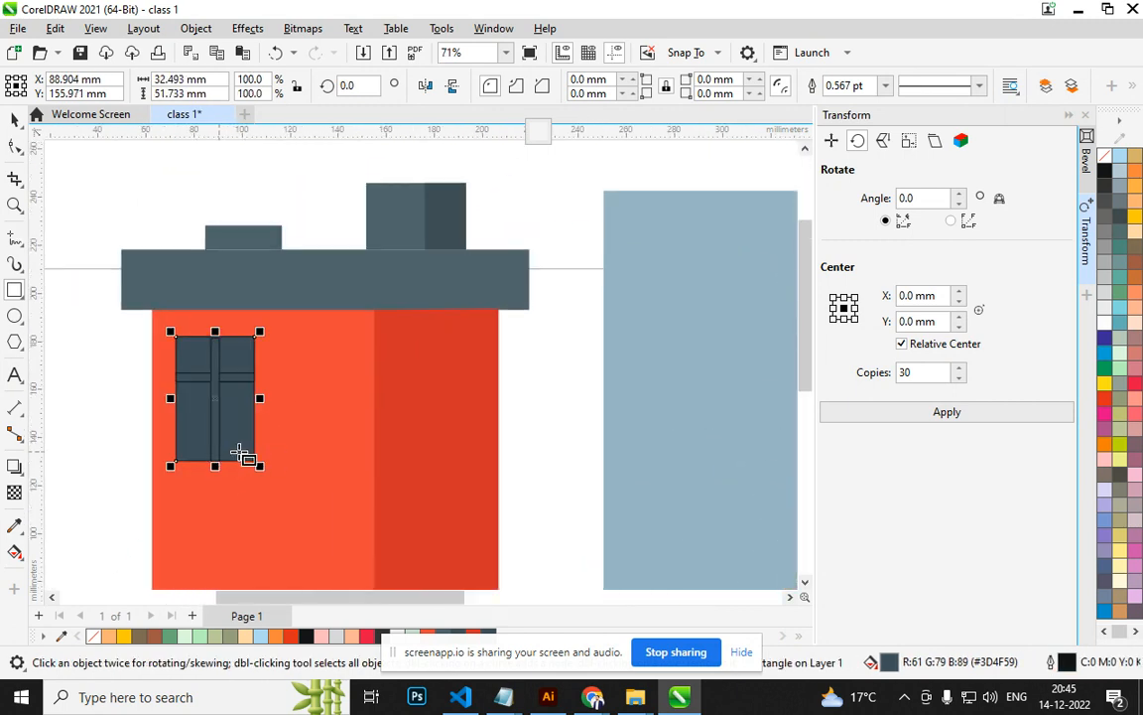
drag(217, 466, 216, 455)
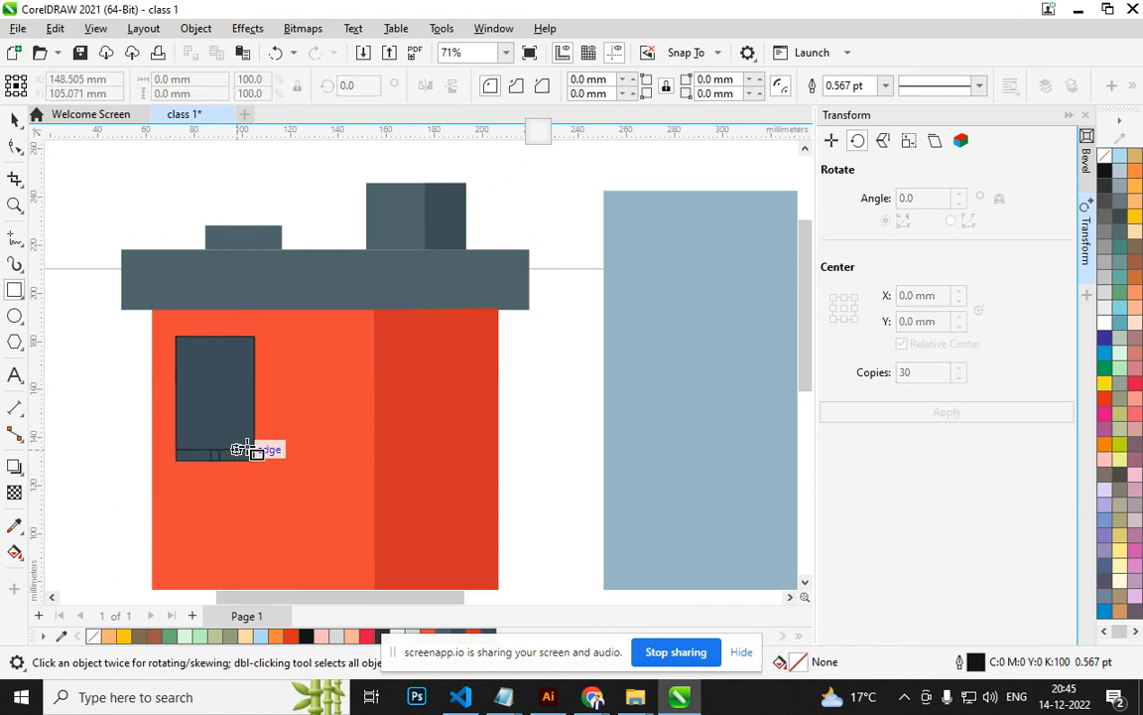
scroll(523, 390, down, 4)
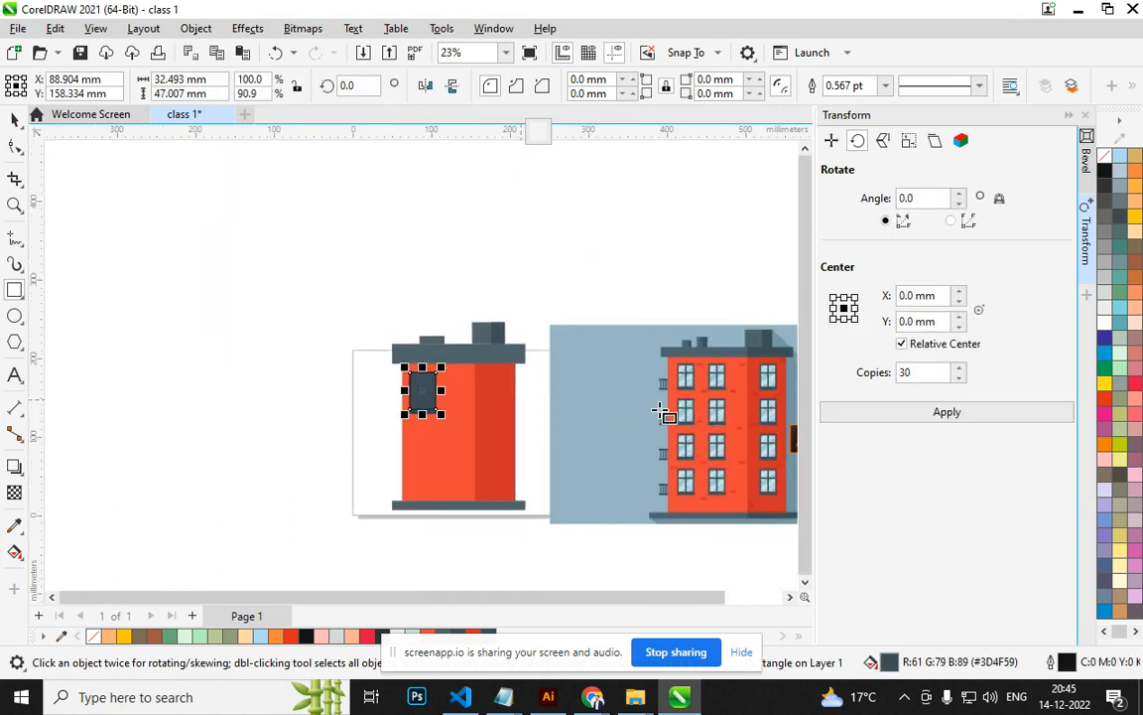
click(700, 376)
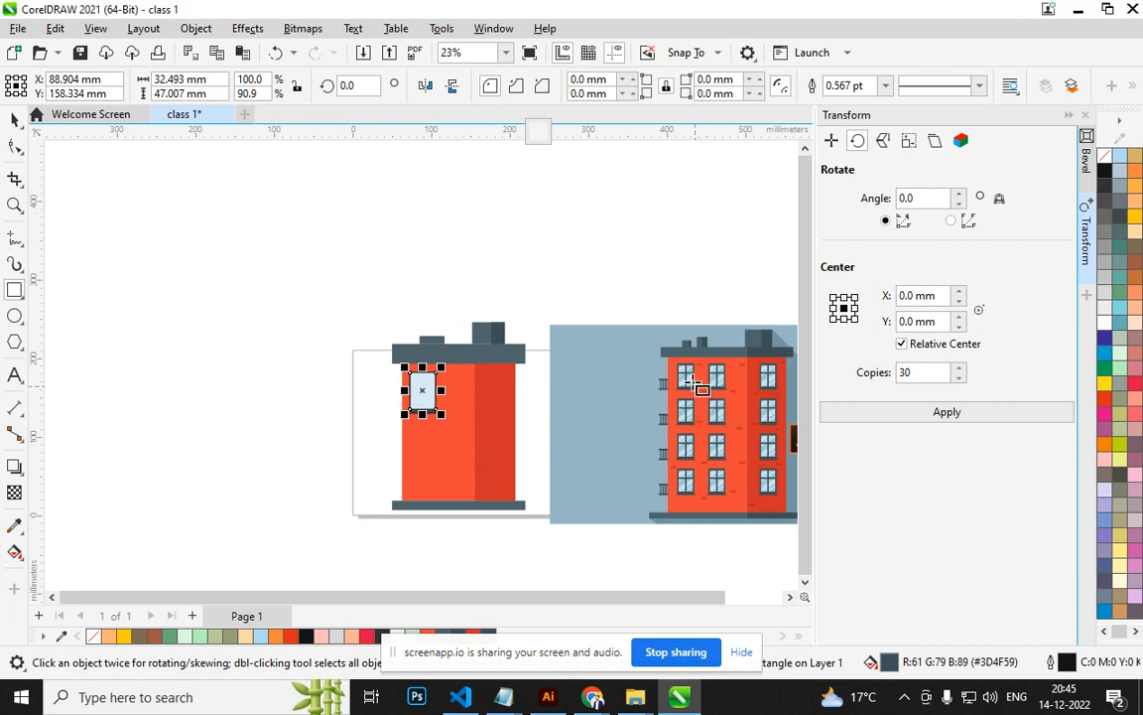
scroll(535, 388, up, 2)
scroll(550, 407, down, 3)
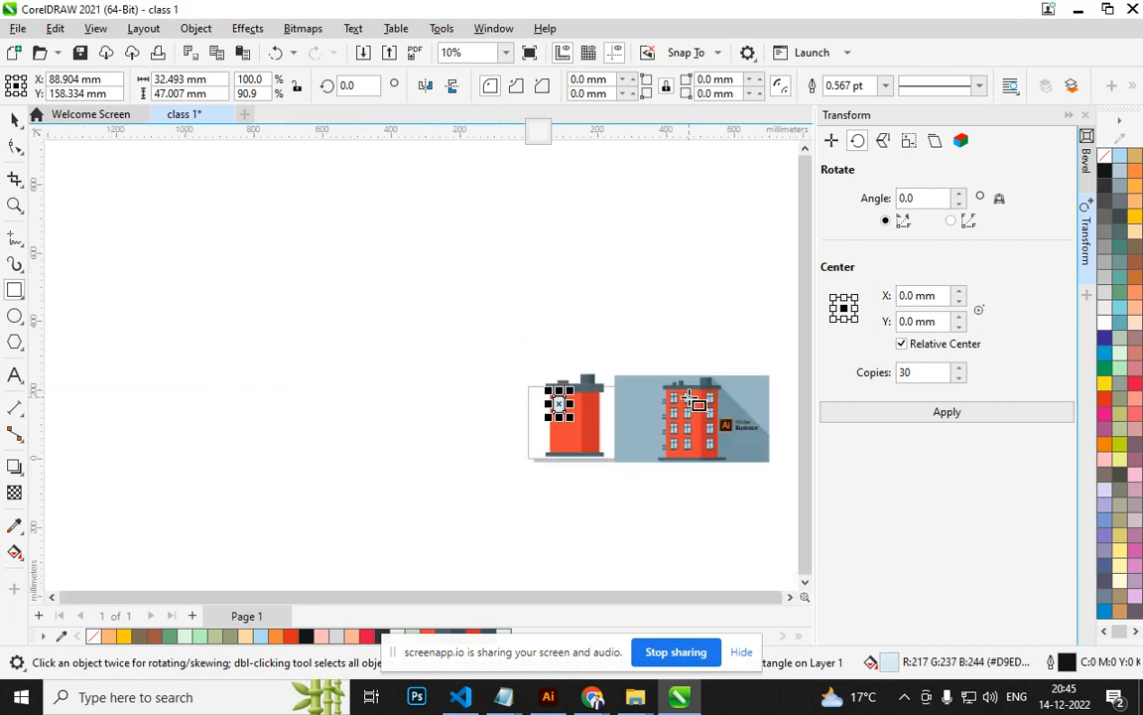
scroll(596, 407, up, 4)
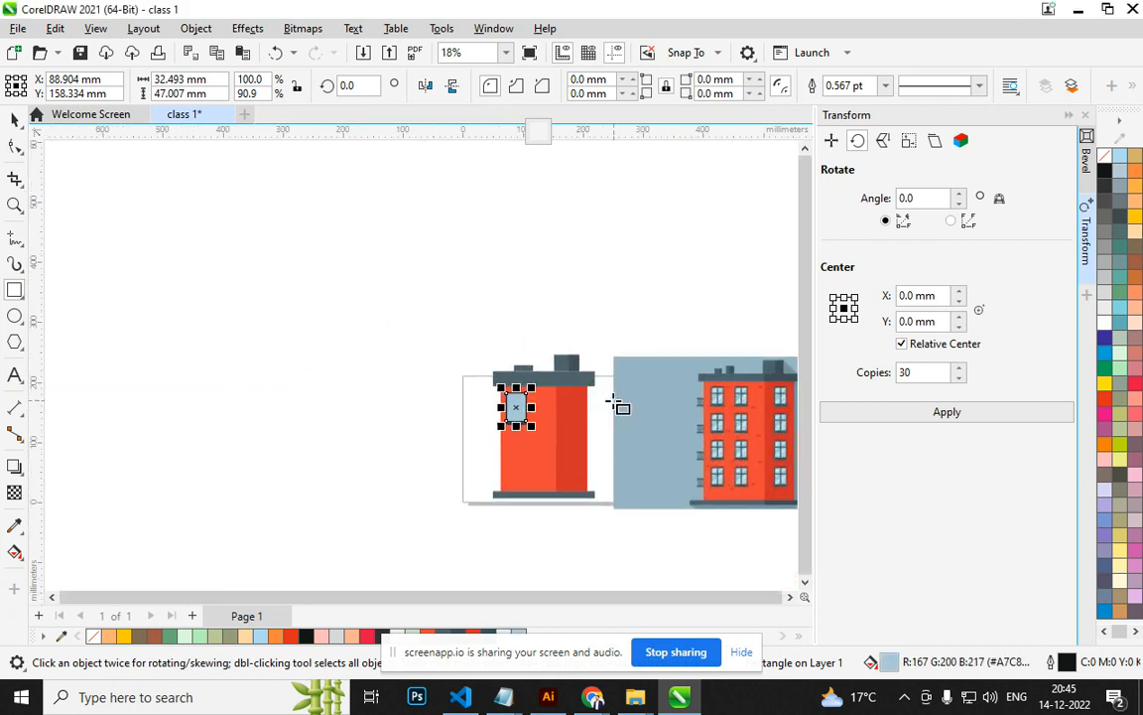
scroll(561, 415, up, 1)
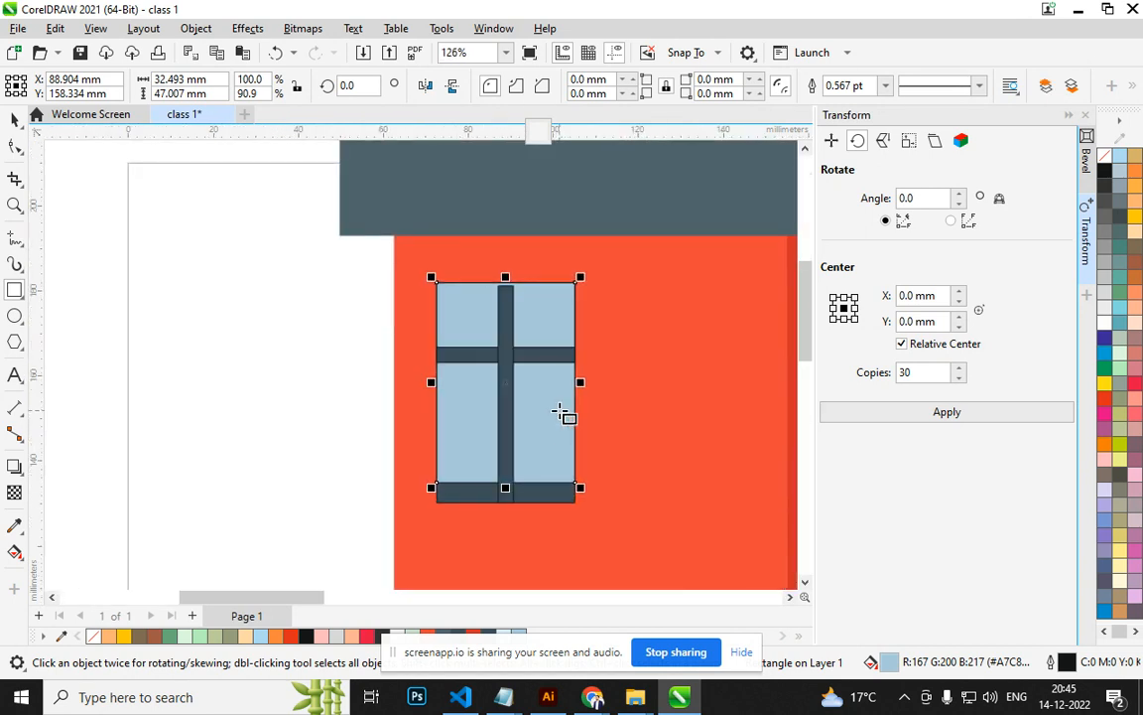
scroll(561, 415, down, 1)
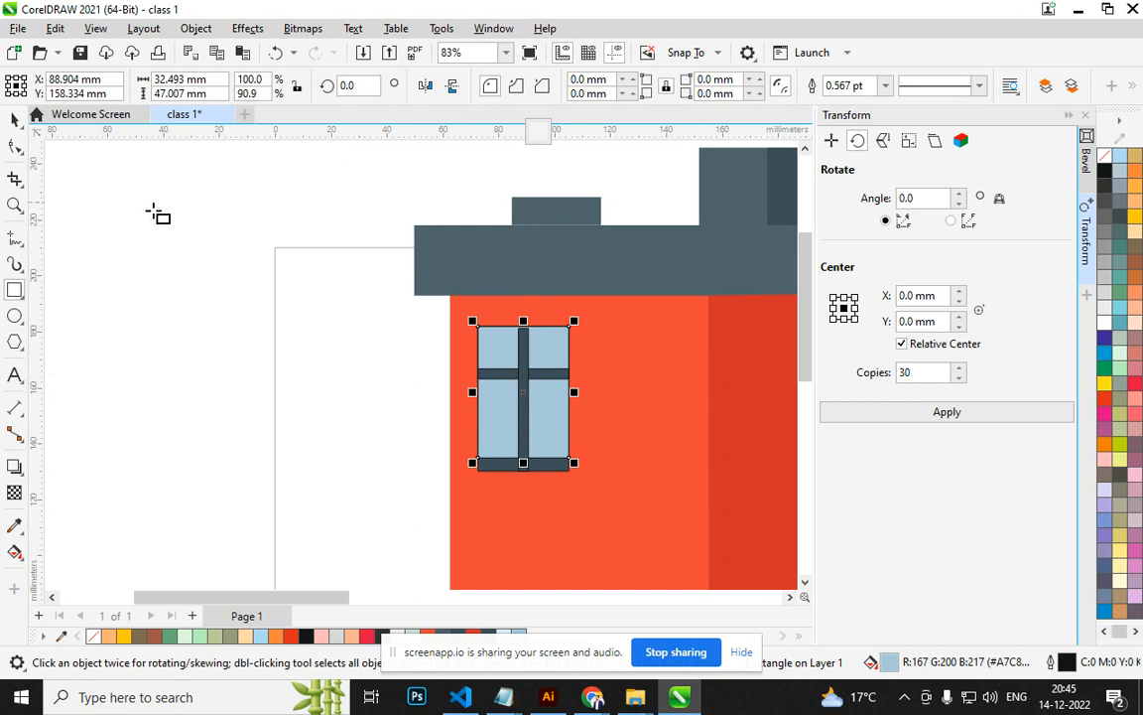
Undo the stray rectangle and remove the outlines from all the window's shapes.
mouse_move(388, 311)
mouse_down()
mouse_move(544, 403)
mouse_move(608, 523)
mouse_up()
key(ctrl+z)
key(space)
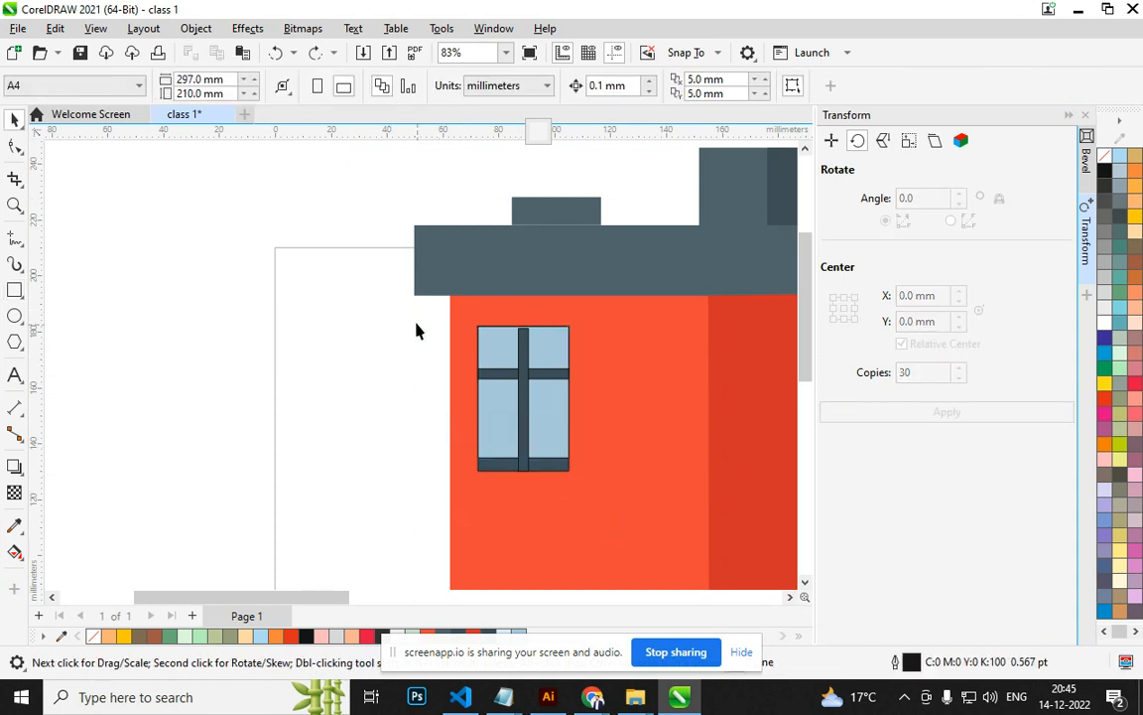
drag(582, 353, 630, 533)
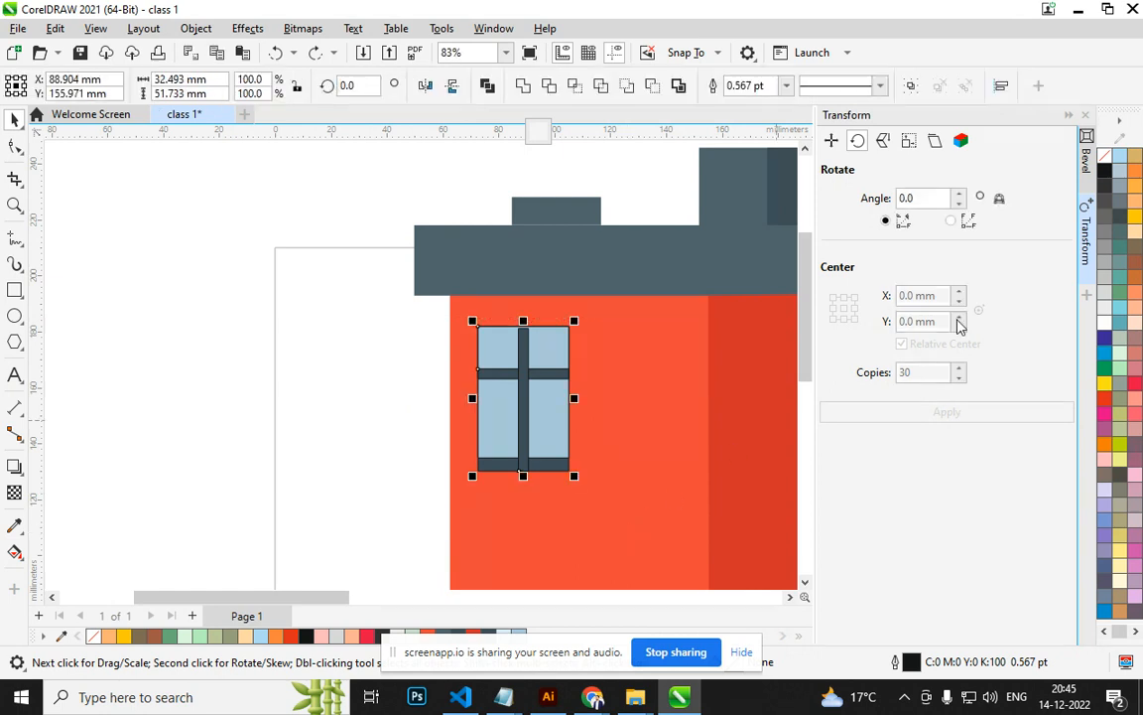
right_click(1103, 160)
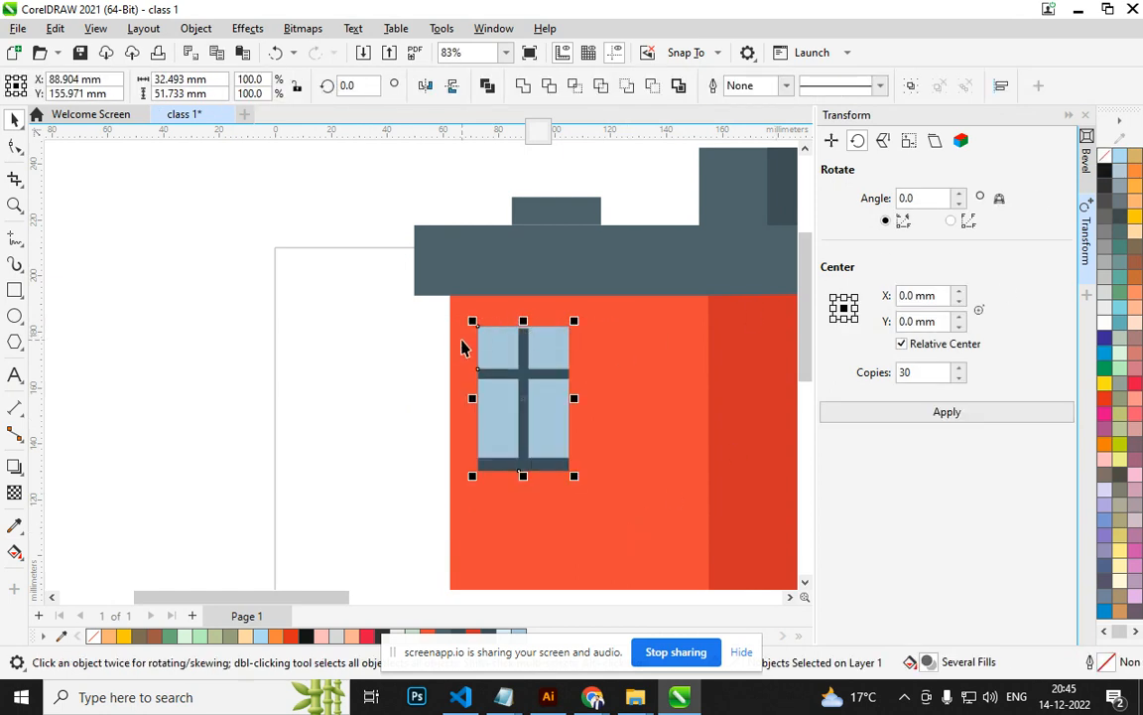
Extend the window's vertical bar up to the top edge of the glass.
click(434, 359)
scroll(526, 360, up, 3)
click(523, 355)
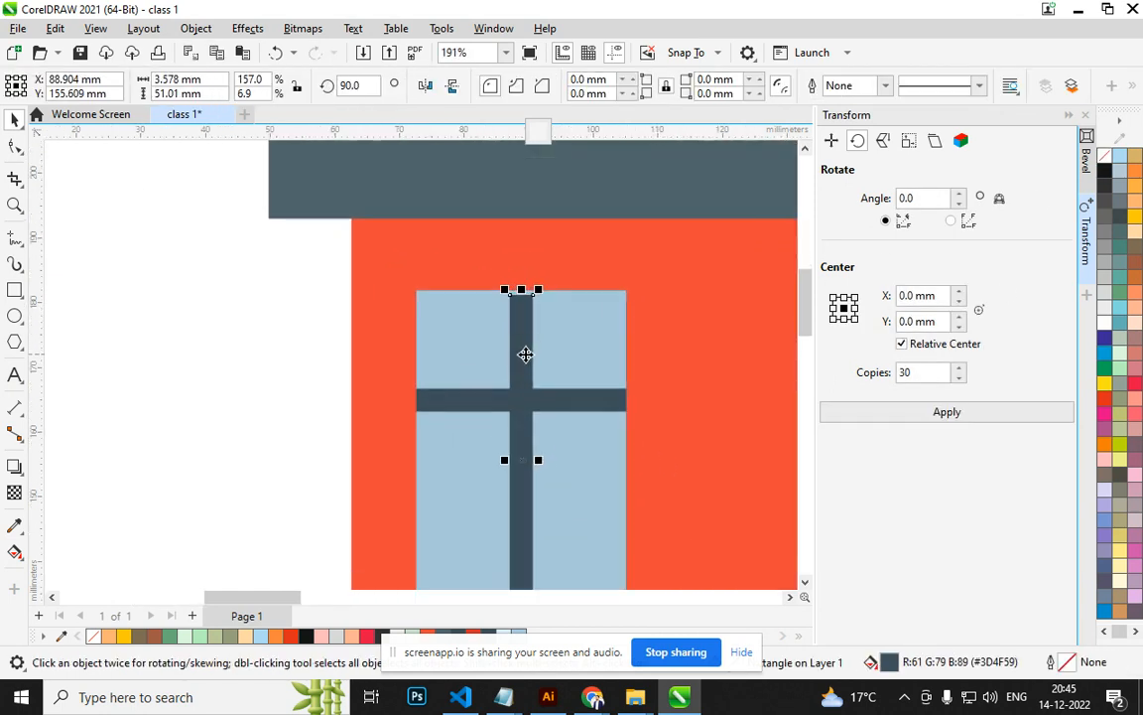
drag(523, 290, 523, 286)
scroll(520, 328, down, 2)
scroll(520, 328, down, 2)
Select all the window's shapes and shift them about 4 mm closer to the wall's left edge.
click(383, 331)
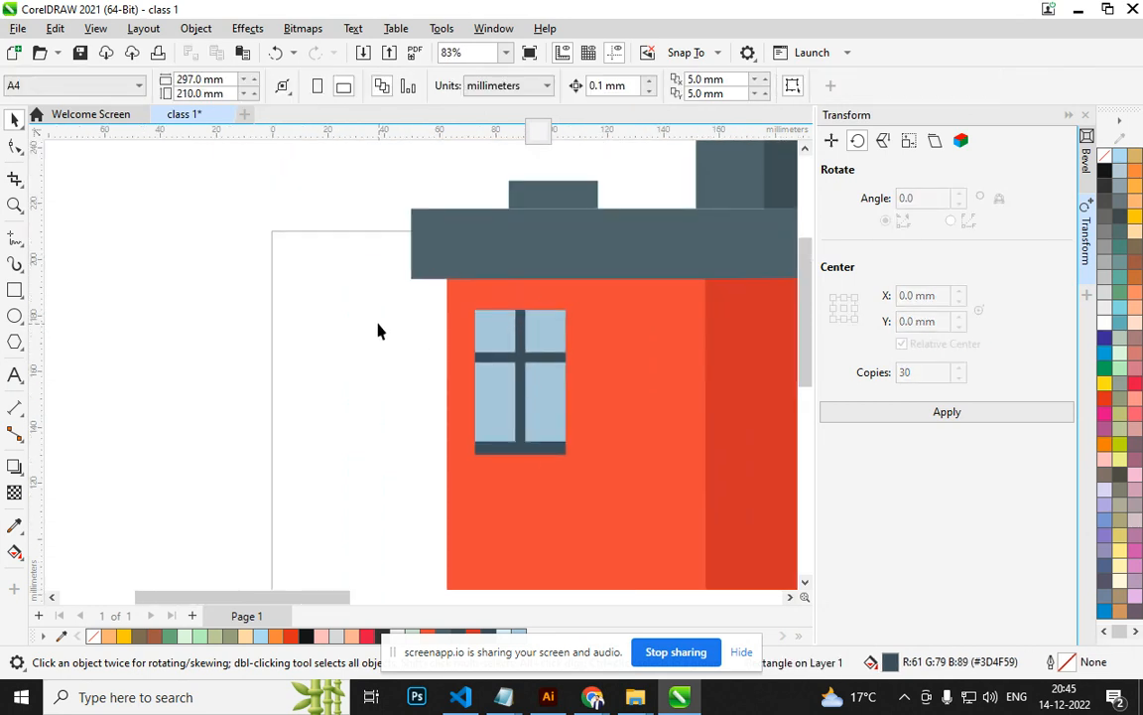
drag(598, 493, 597, 493)
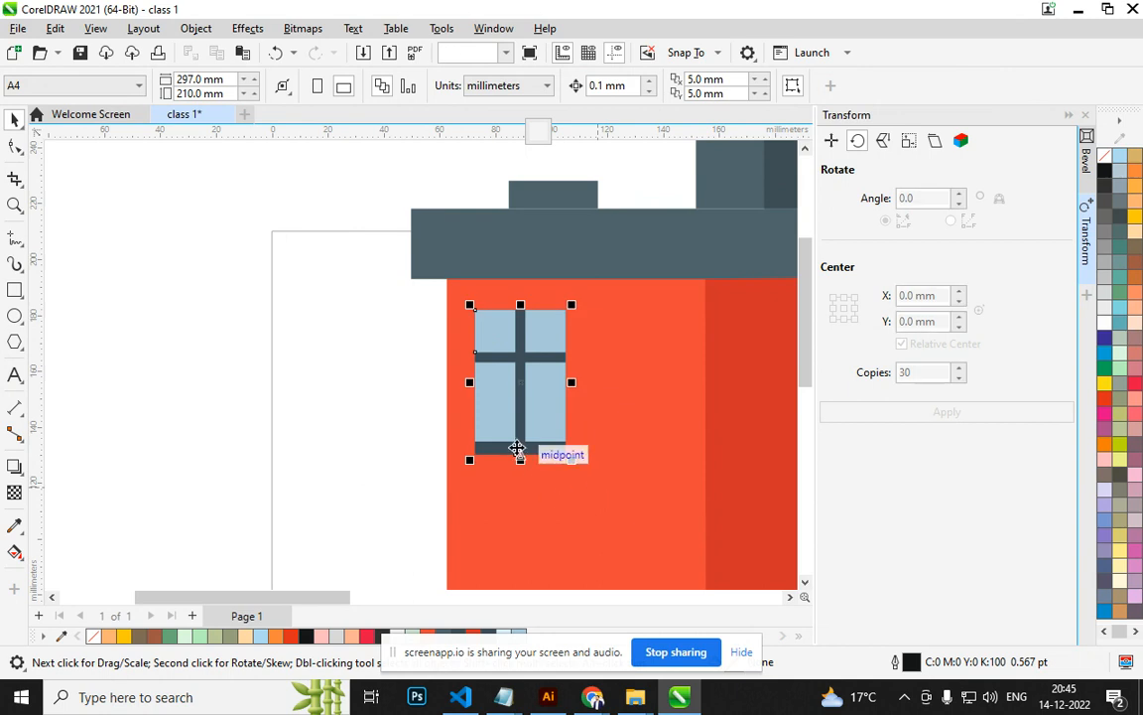
drag(518, 395, 505, 396)
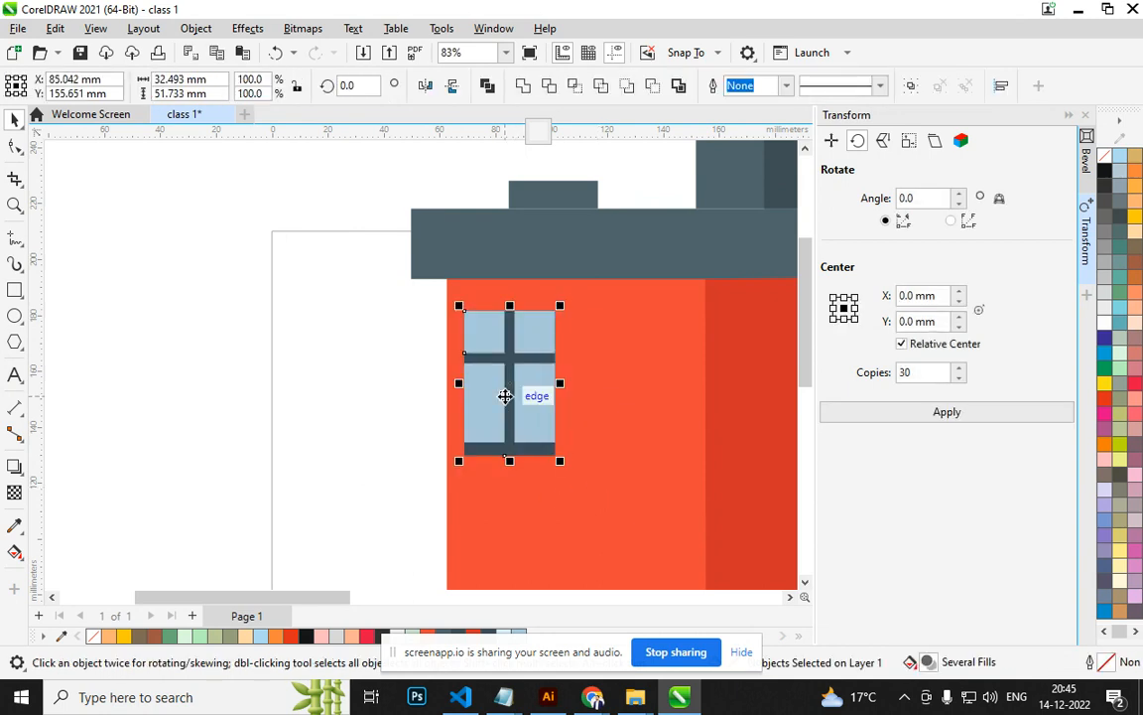
Group the window's shapes and place a copy of the window about 41 mm to its right on the front wall.
key(ctrl+g)
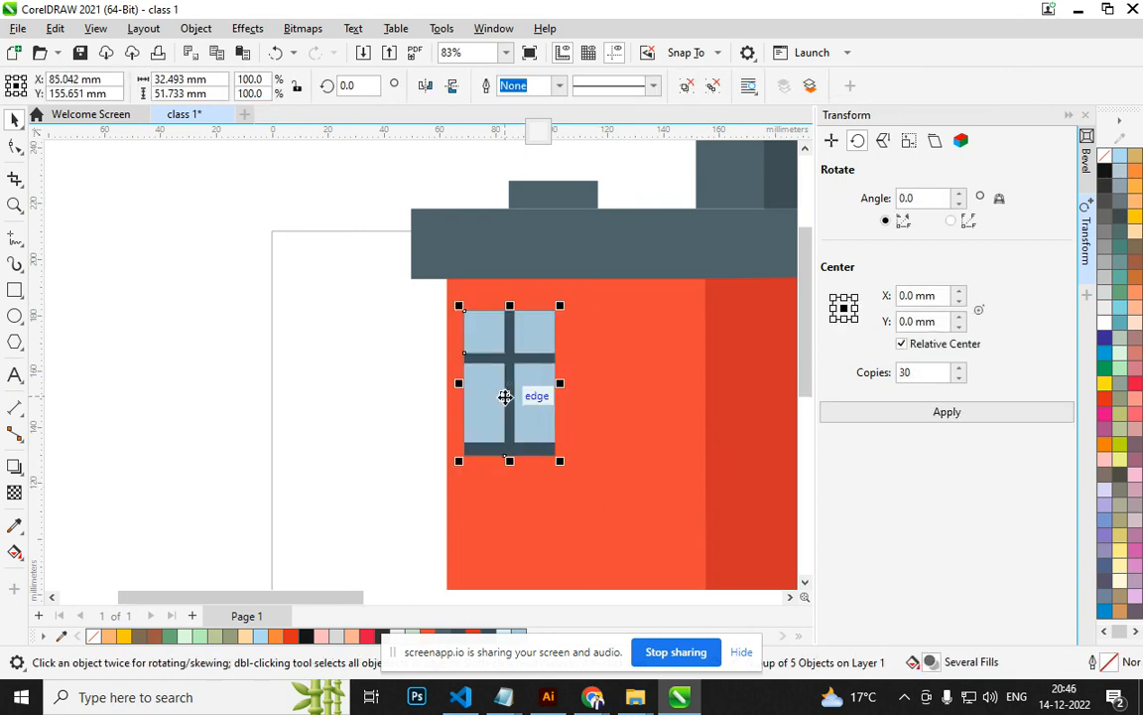
scroll(505, 396, down, 3)
drag(506, 396, 573, 391)
right_click(573, 391)
key(Escape)
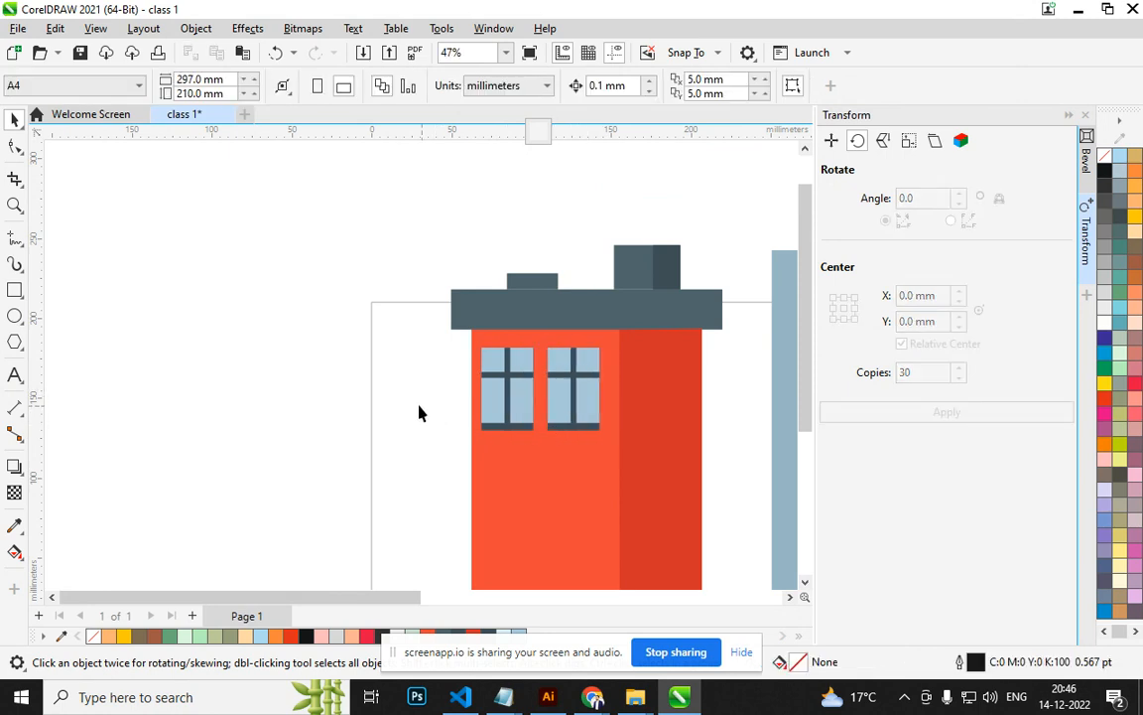
Try placing a copy of both windows about 56 mm below the originals, and undo it.
drag(419, 344, 638, 472)
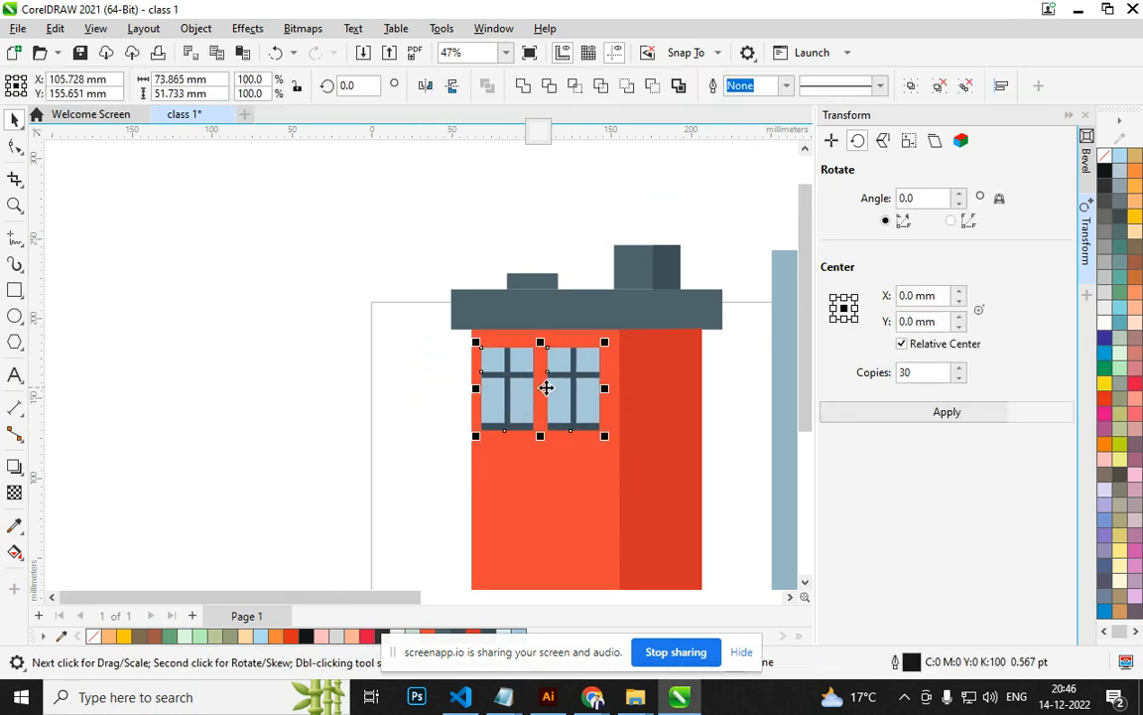
drag(560, 389, 575, 458)
scroll(573, 399, down, 1)
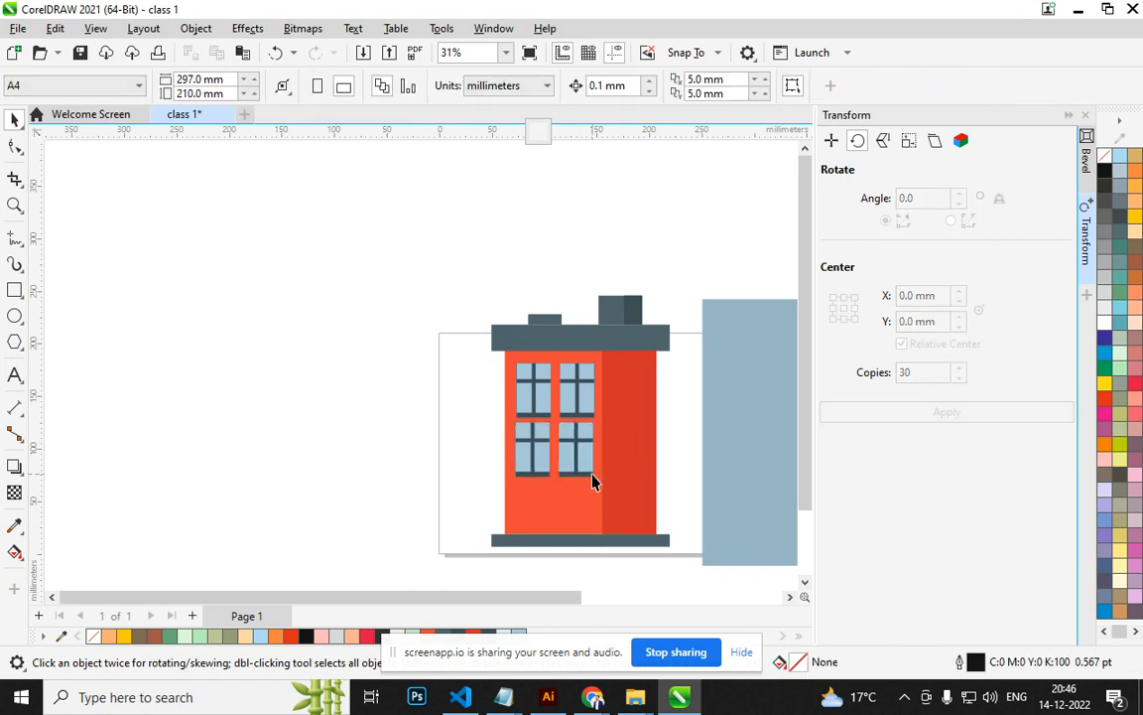
click(541, 452)
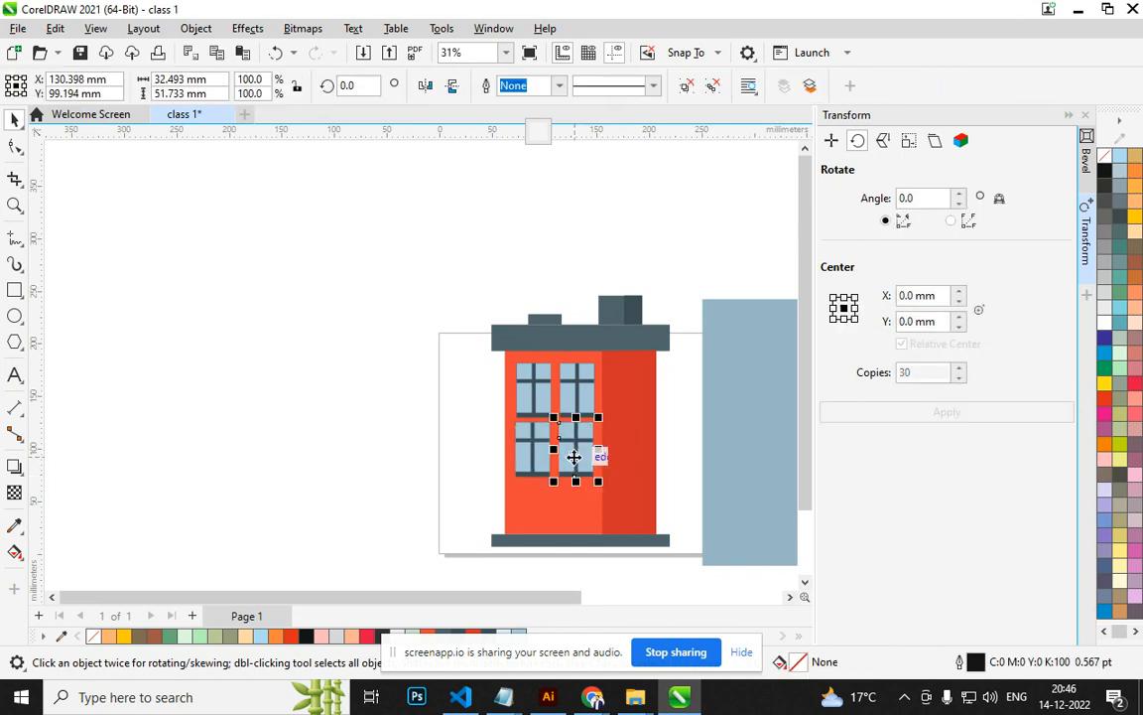
key(Escape)
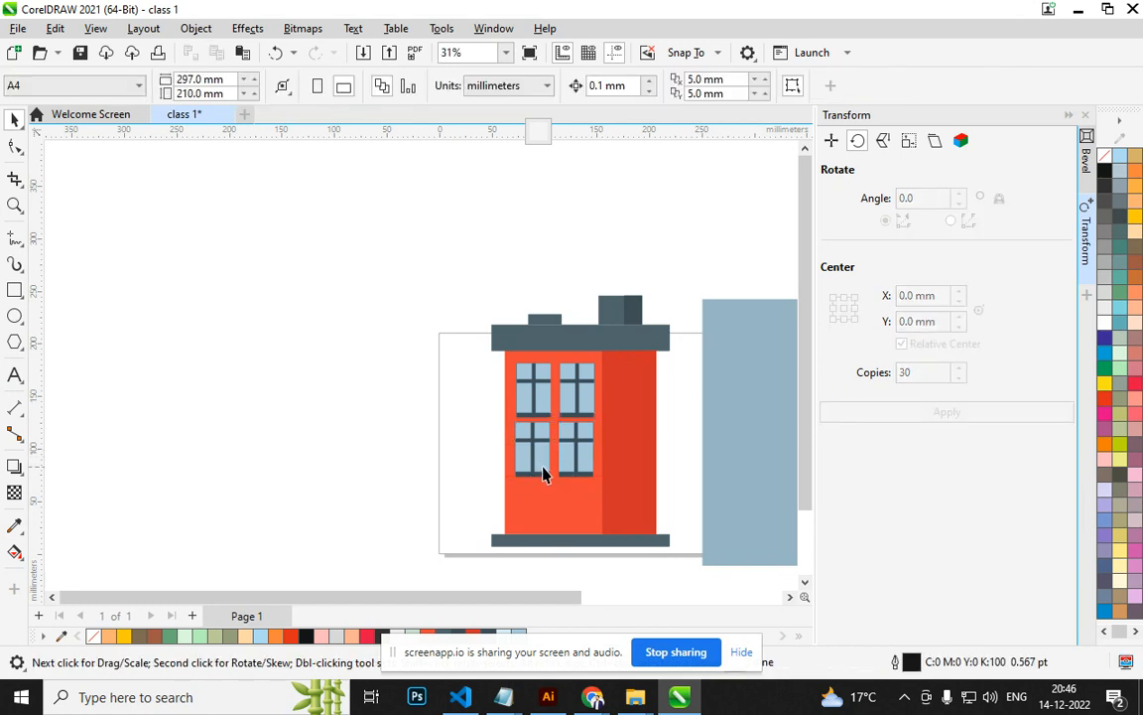
key(ctrl+z)
key(Escape)
Shorten both windows to about 38 mm high, shift them about 5 mm right on the wall, and group them as one row.
drag(455, 365, 555, 407)
scroll(564, 413, up, 1)
click(397, 390)
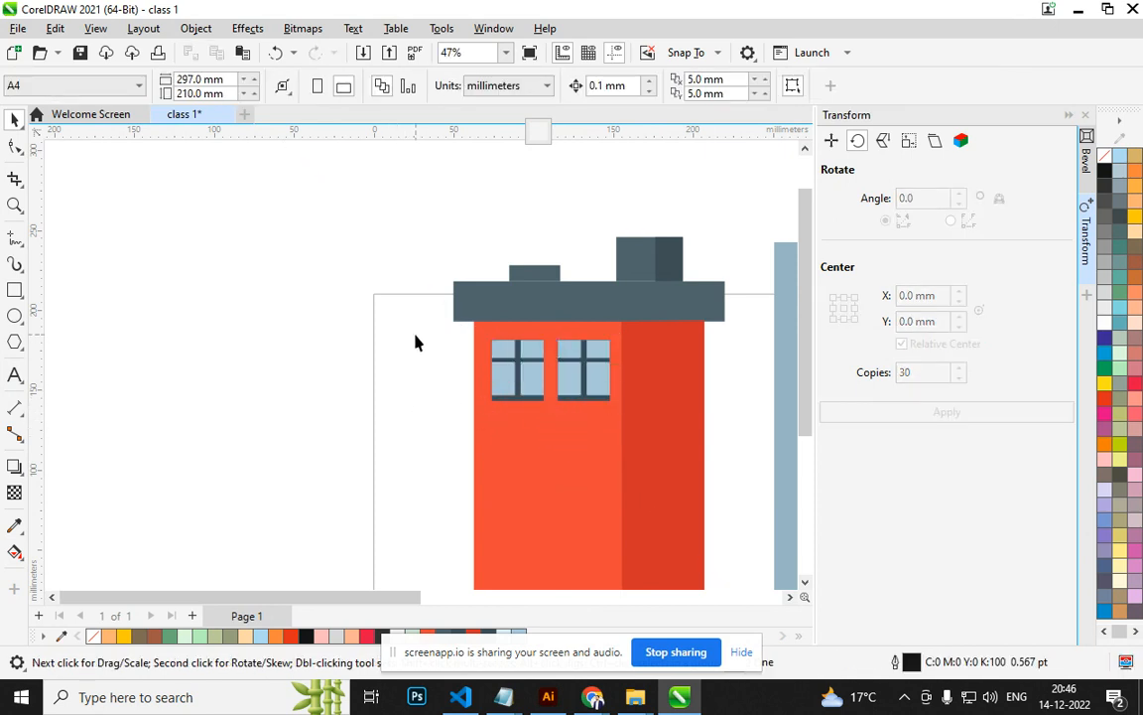
drag(638, 450, 628, 448)
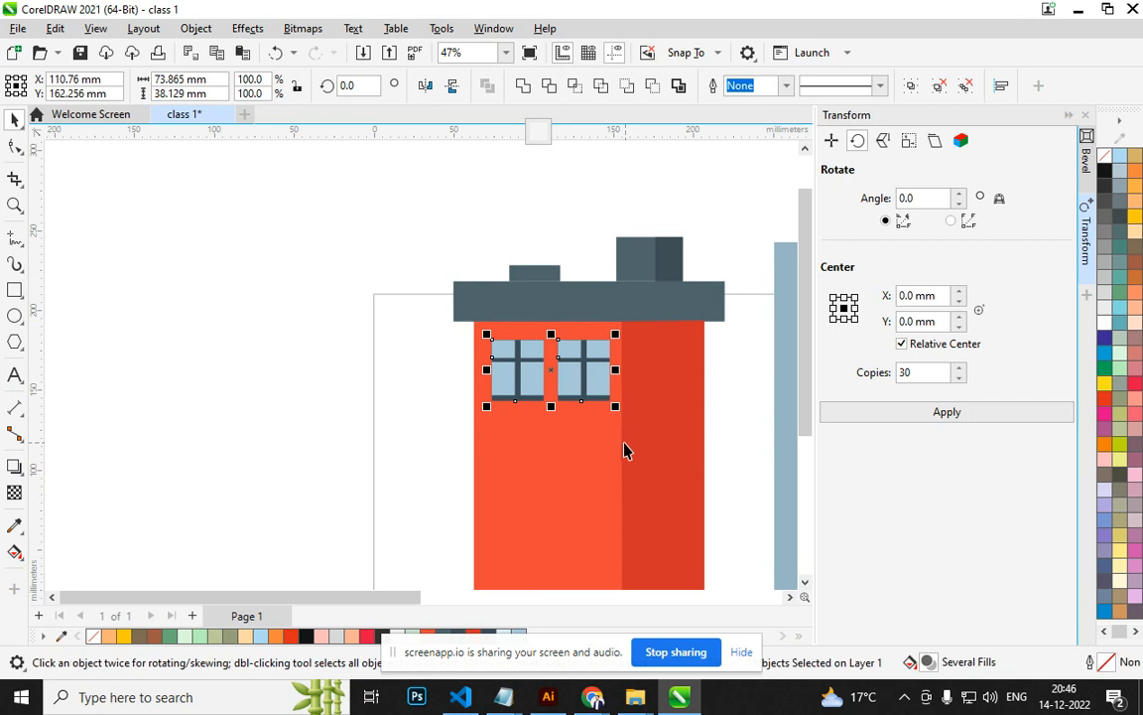
key(ctrl+g)
Try copying the grouped window row just below the first one, and undo the copy.
scroll(573, 389, down, 1)
drag(577, 384, 579, 434)
key(Escape)
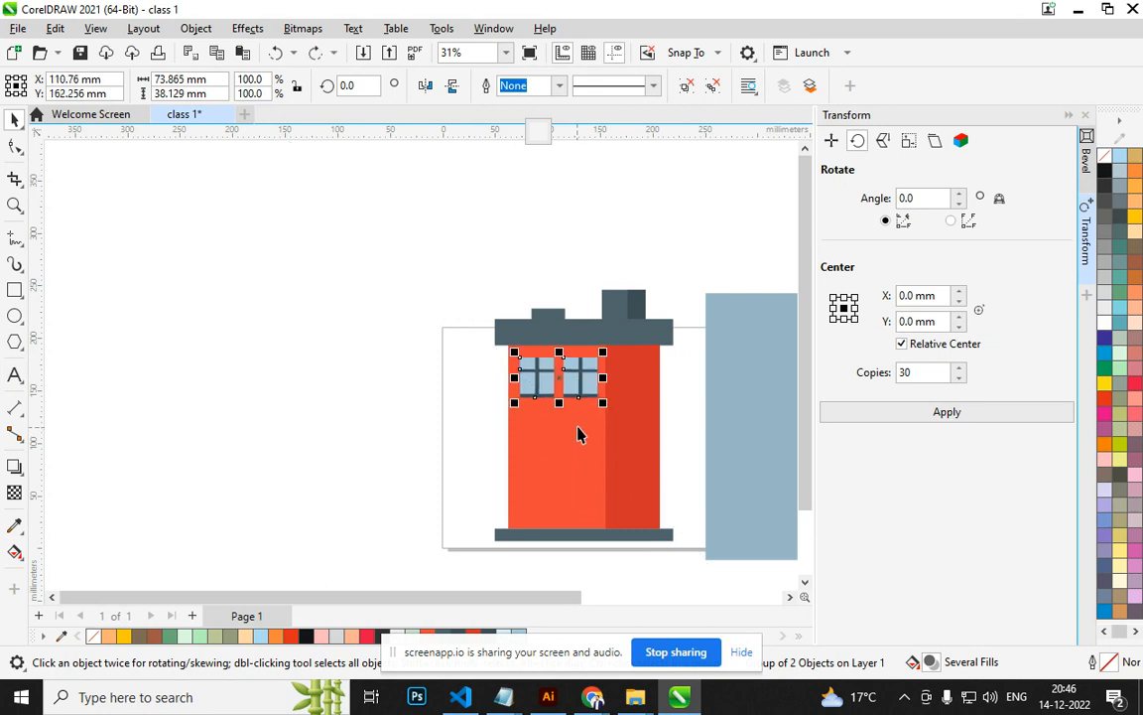
drag(581, 388, 580, 436)
key(Escape)
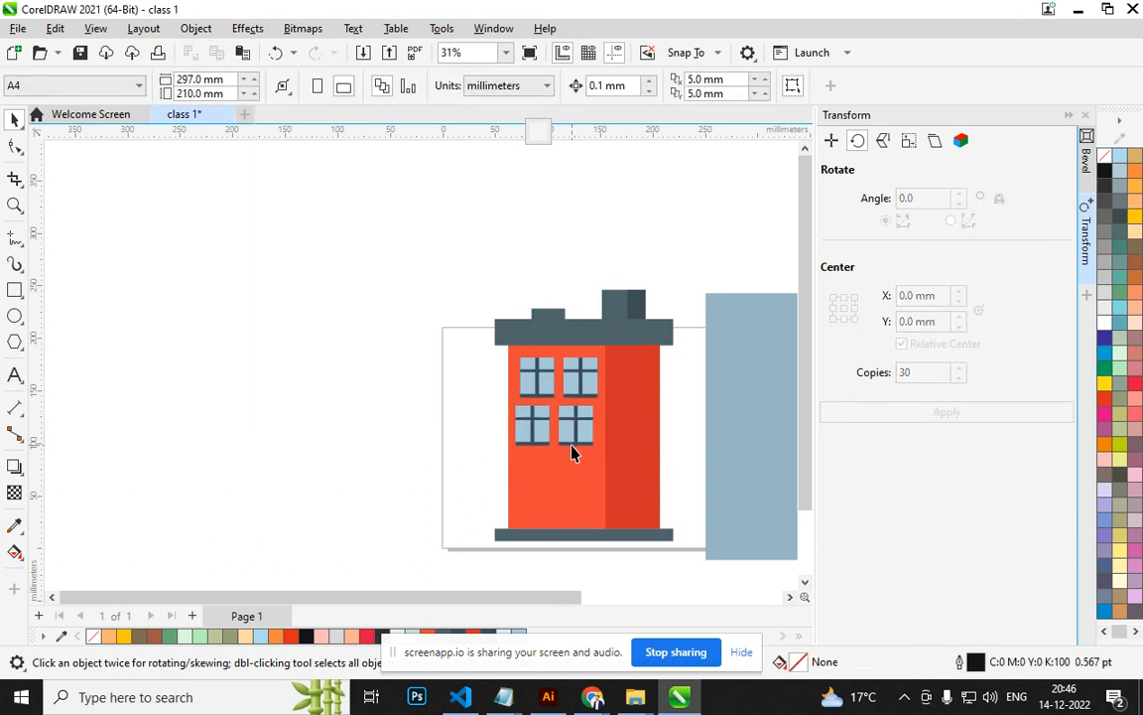
click(572, 438)
key(Escape)
click(571, 437)
key(ctrl+z)
Copy the grouped window row about 44 mm straight down as a second row, and close the Transform docker.
drag(575, 378, 580, 425)
right_click(576, 424)
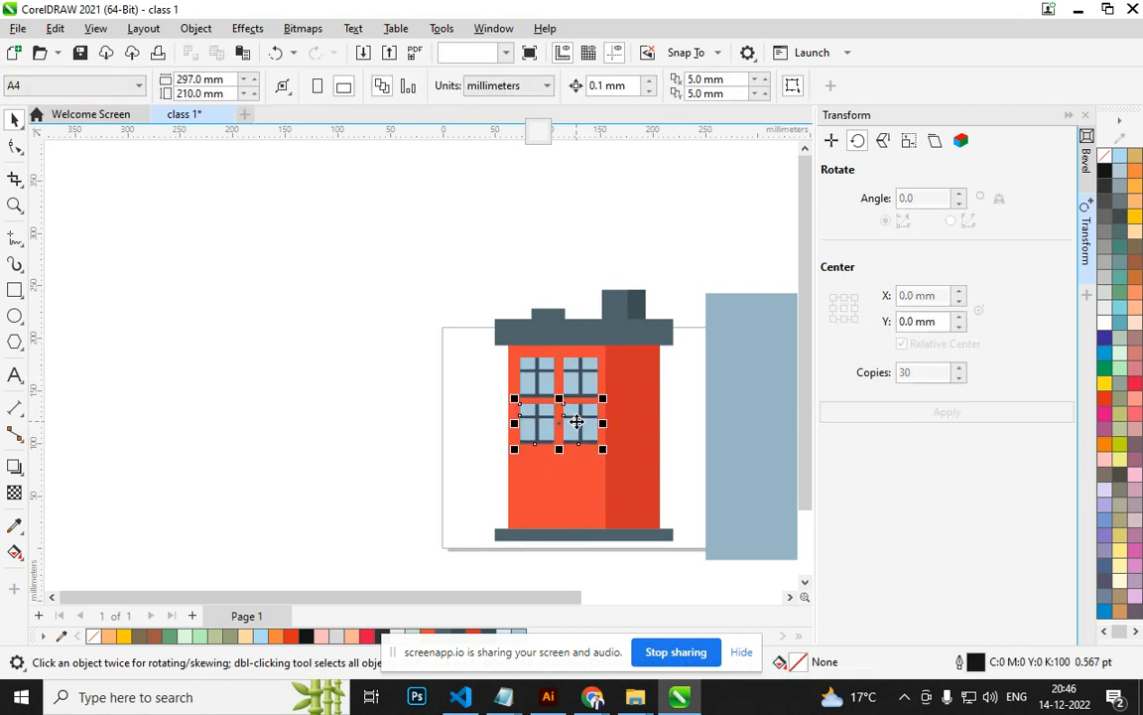
click(577, 425)
scroll(577, 429, up, 2)
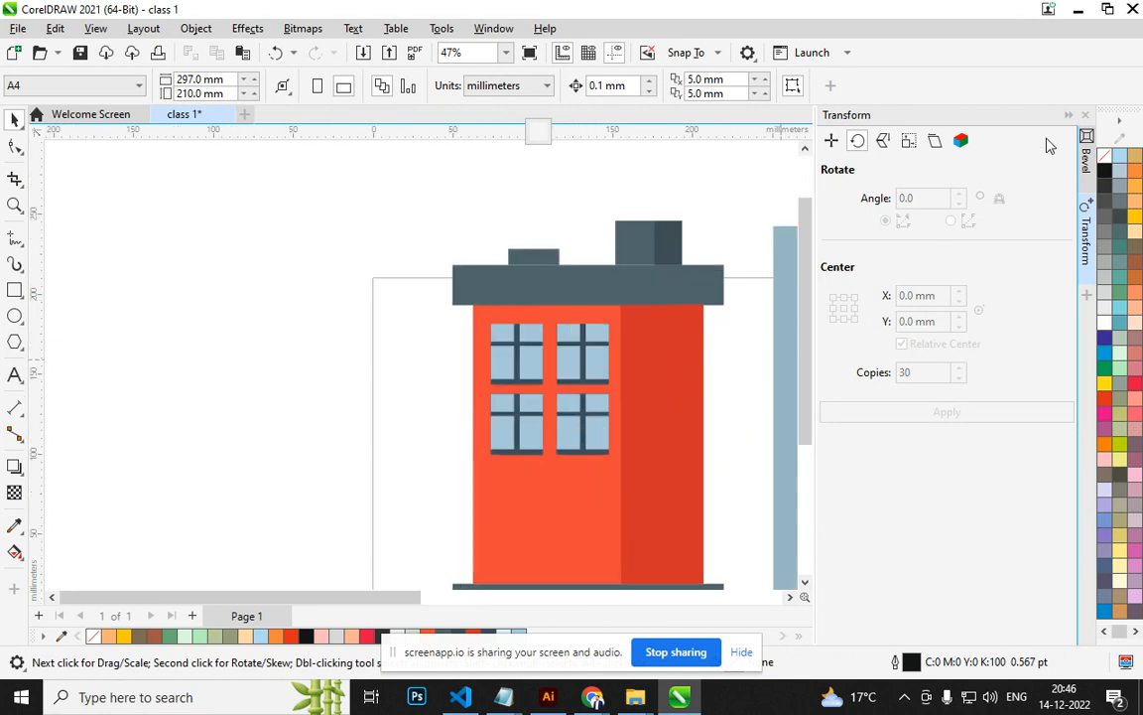
click(1087, 116)
Copy the second window row about 43 mm straight down to form a third row on the front wall.
click(711, 438)
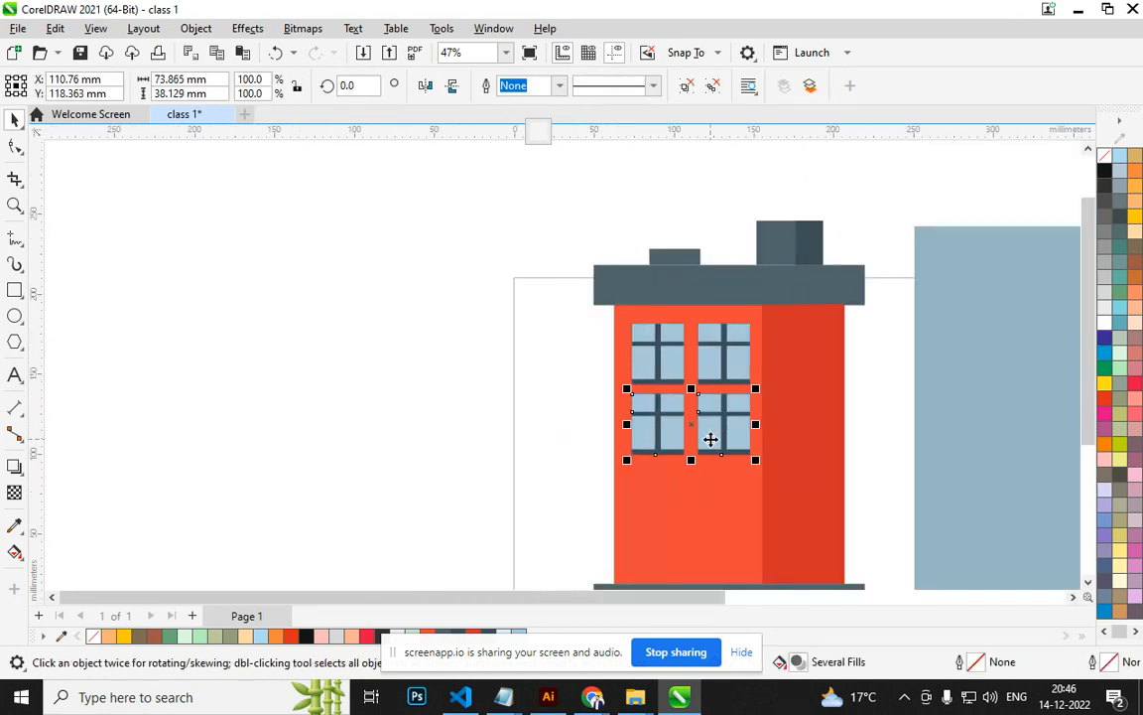
key(Escape)
click(722, 434)
drag(723, 433, 522, 417)
right_click(732, 493)
key(Escape)
scroll(723, 498, down, 2)
Place several loose copies of the window row on the blank canvas beside the building.
drag(736, 456, 543, 365)
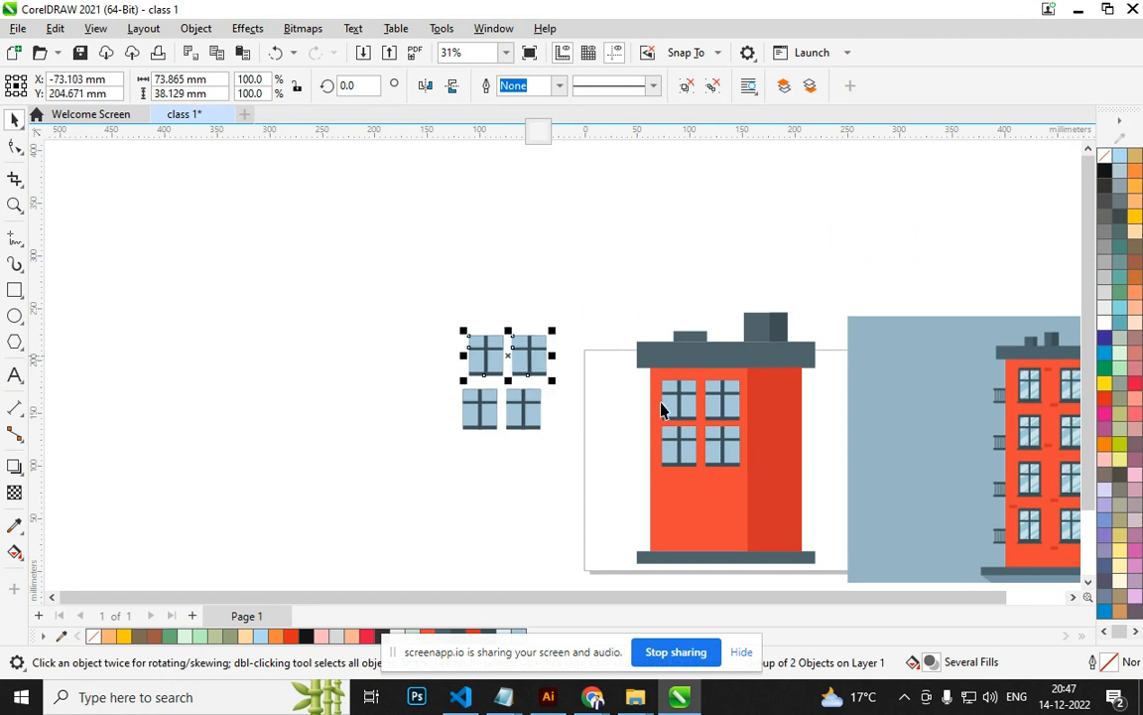
drag(689, 439, 501, 391)
drag(686, 438, 517, 396)
drag(682, 406, 270, 390)
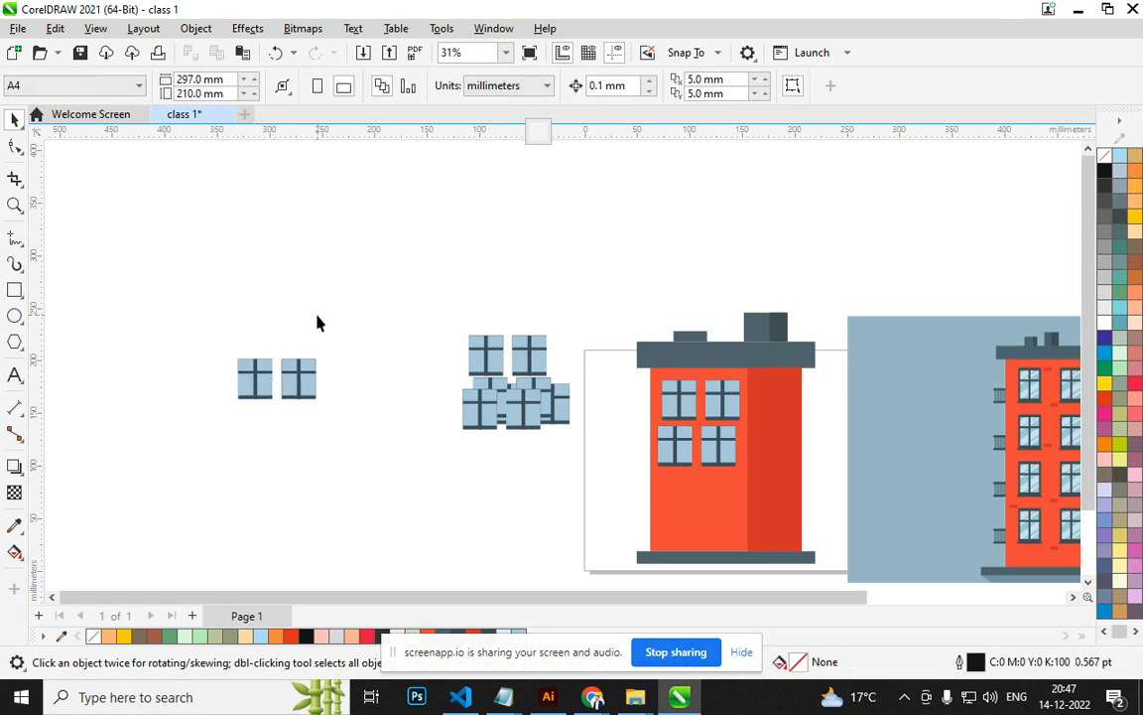
Draw a rectangle about 77 by 36 mm on the blank canvas and place a copy beside it.
mouse_move(165, 209)
mouse_down()
mouse_move(250, 249)
mouse_move(338, 246)
mouse_move(299, 227)
mouse_up()
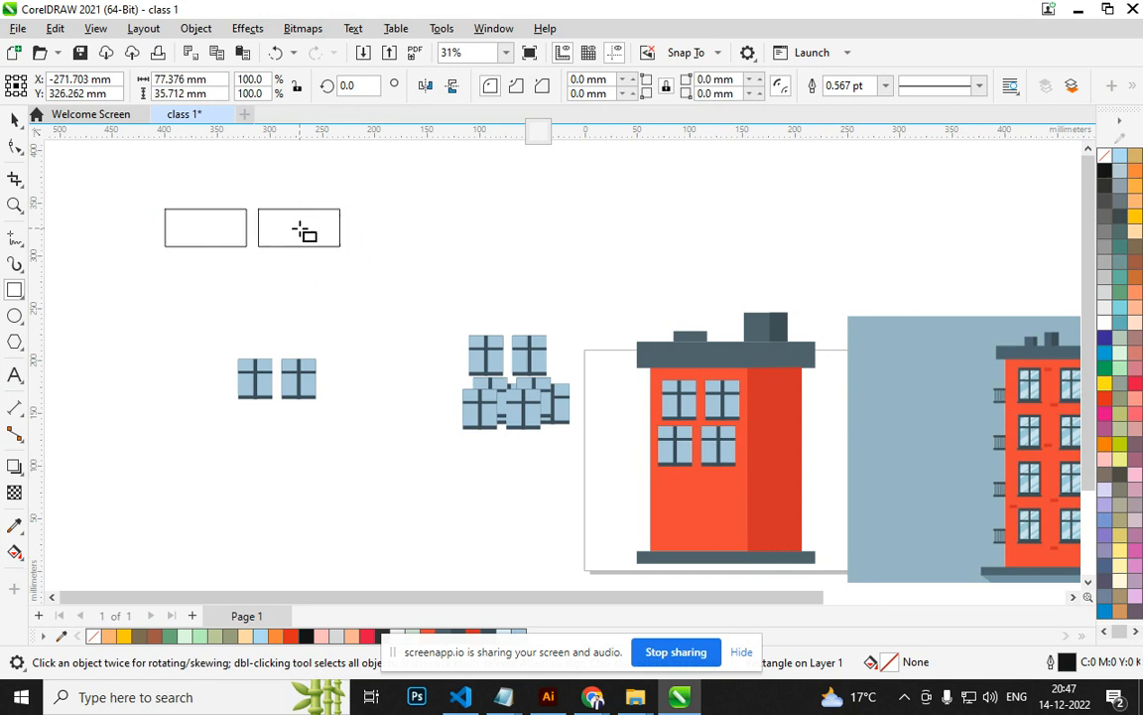
click(425, 309)
click(324, 238)
key(Escape)
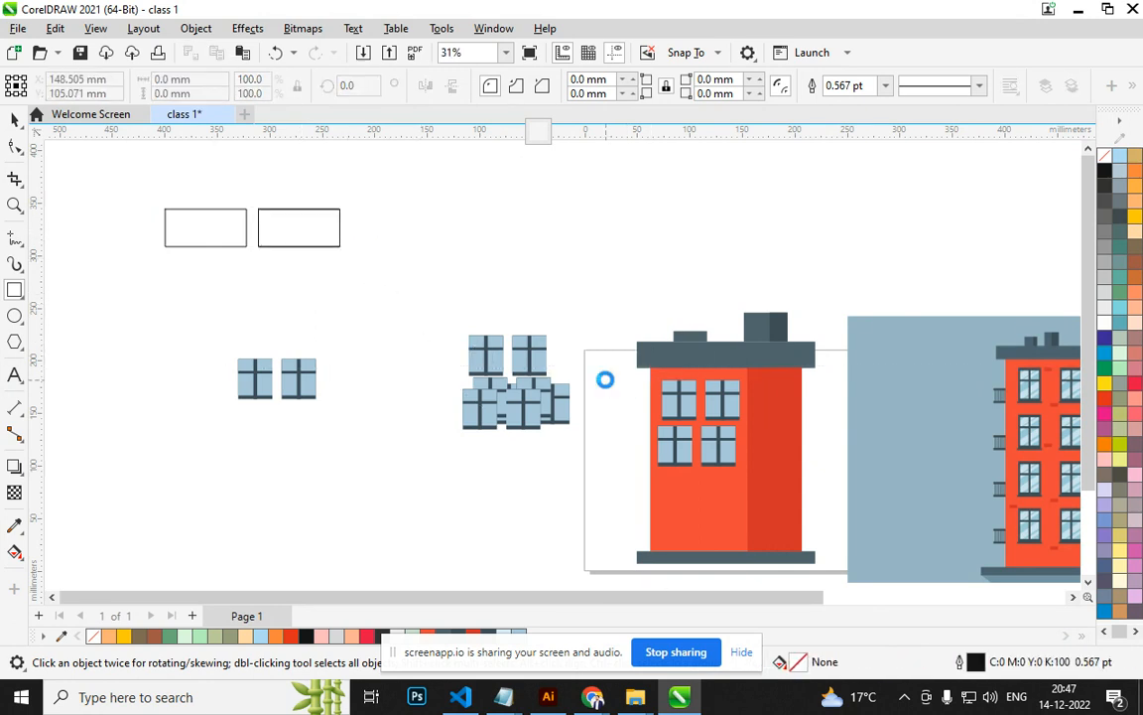
Undo the rectangles and the loose window copies back to the three rows of windows on the wall.
key(ctrl+z)
key(ctrl+z)
key(ctrl+z)
key(ctrl+z)
key(ctrl+z)
key(ctrl+z)
key(ctrl+z)
key(ctrl+z)
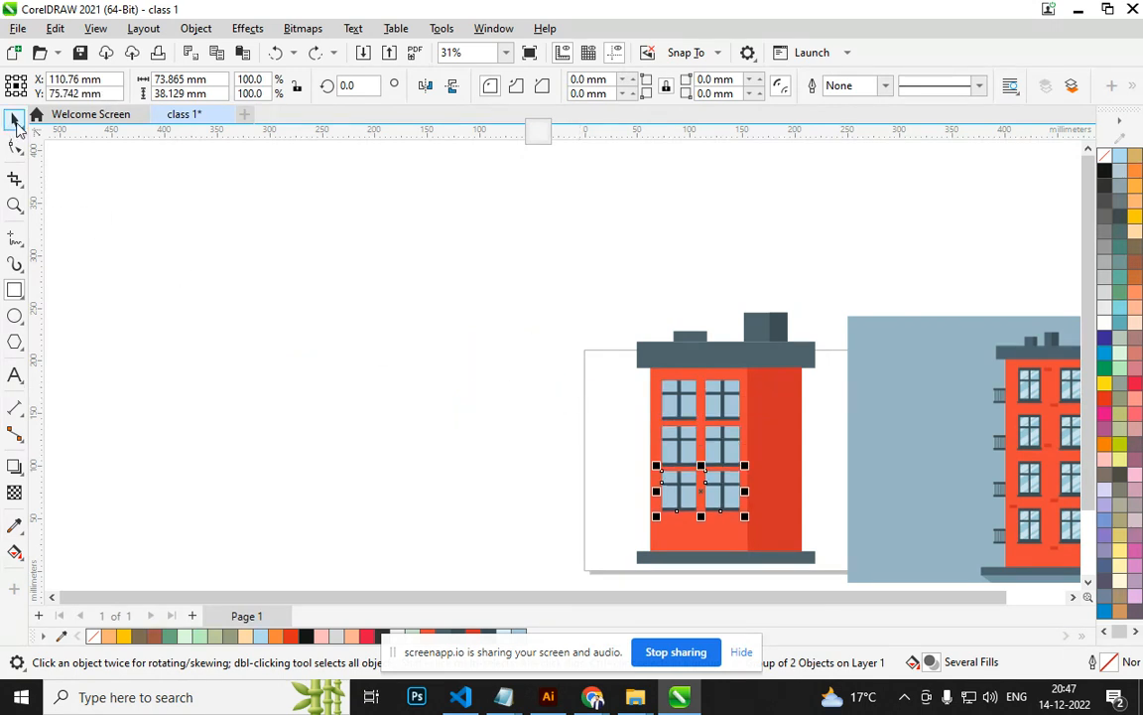
Move the third window row about 19 mm down and try to distribute the three rows evenly in height.
click(603, 466)
scroll(702, 490, up, 2)
click(741, 485)
key(Escape)
click(742, 481)
drag(743, 471, 741, 506)
shift+click(744, 362)
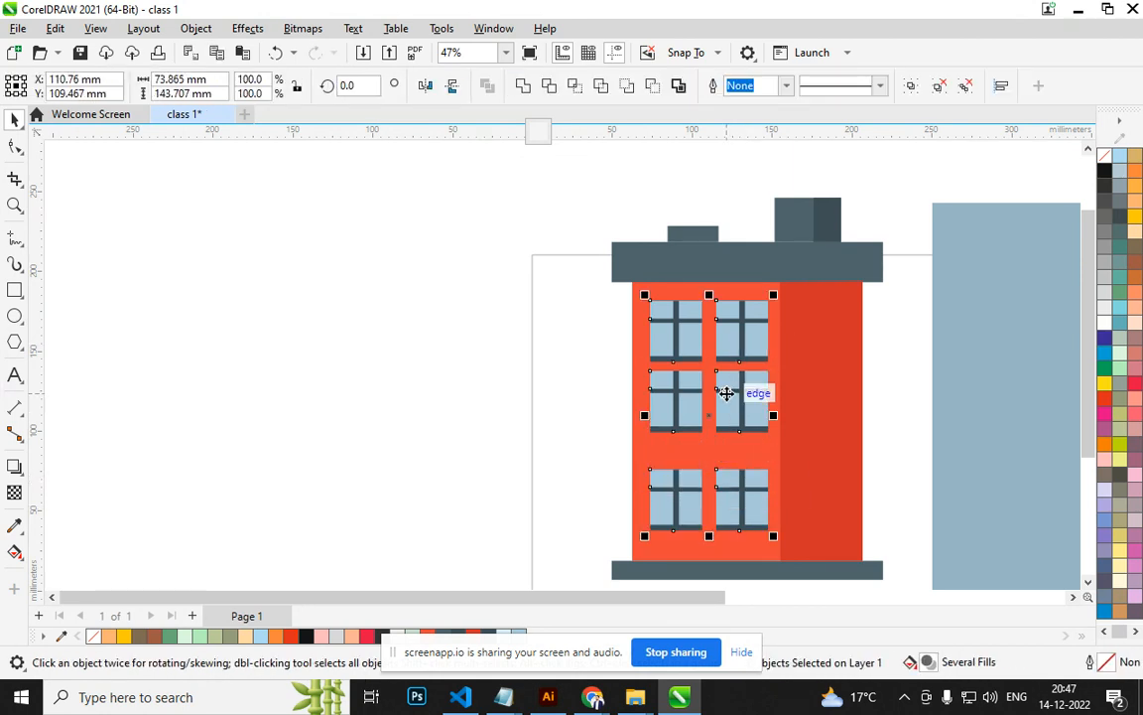
key(shift+c)
click(519, 475)
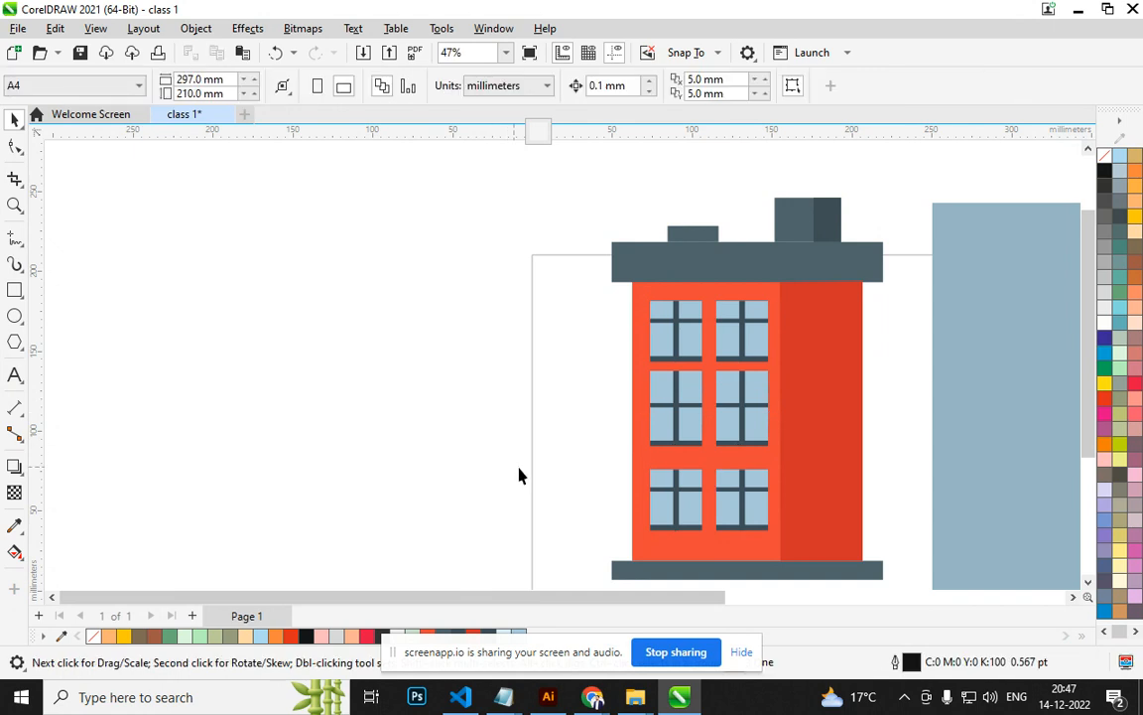
Place a loose copy of the second window row on the blank canvas, and undo back to the earlier row positions.
click(671, 417)
drag(671, 417, 398, 402)
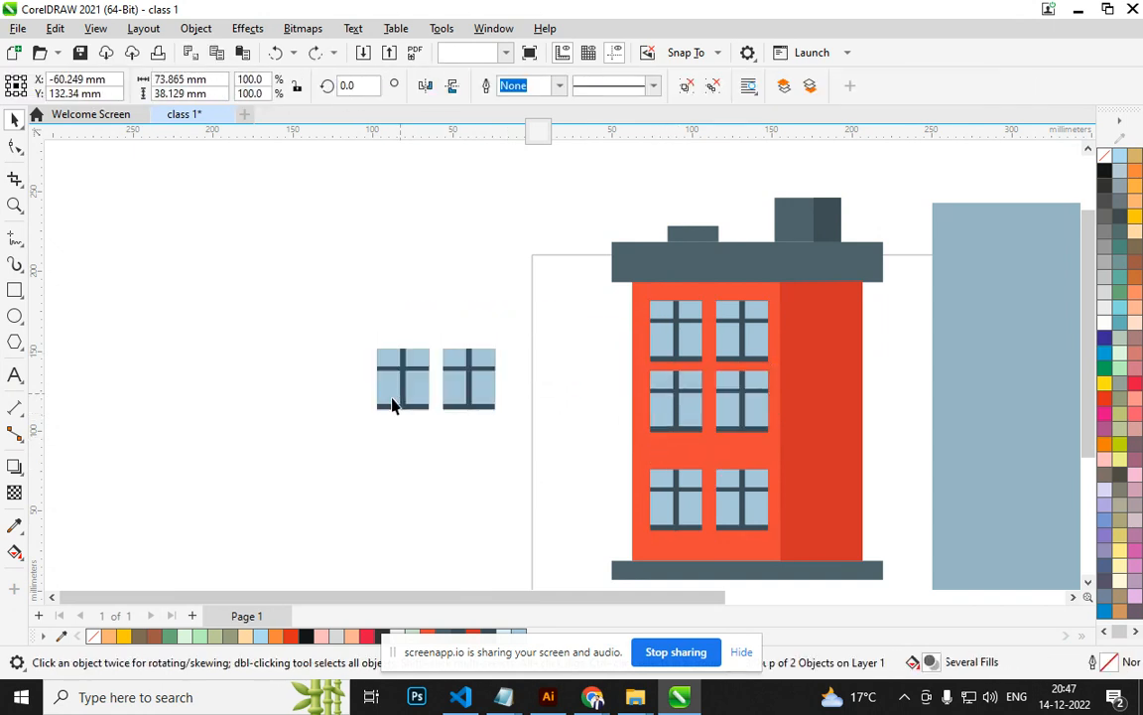
click(364, 437)
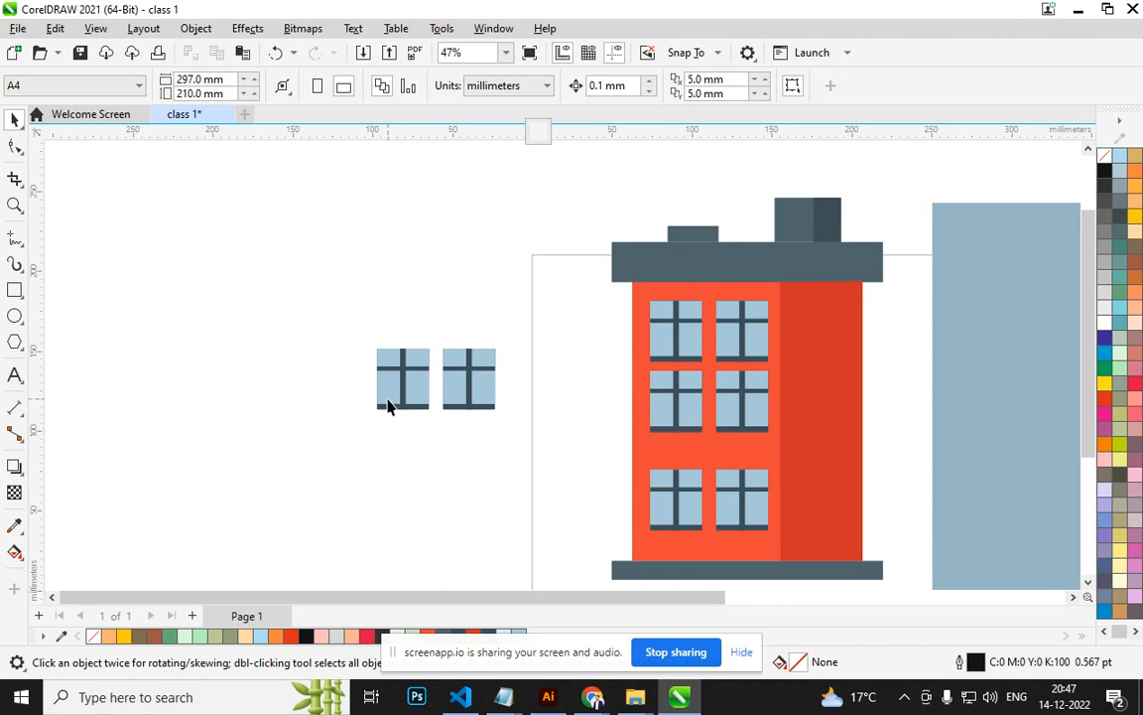
click(388, 405)
key(ctrl+d)
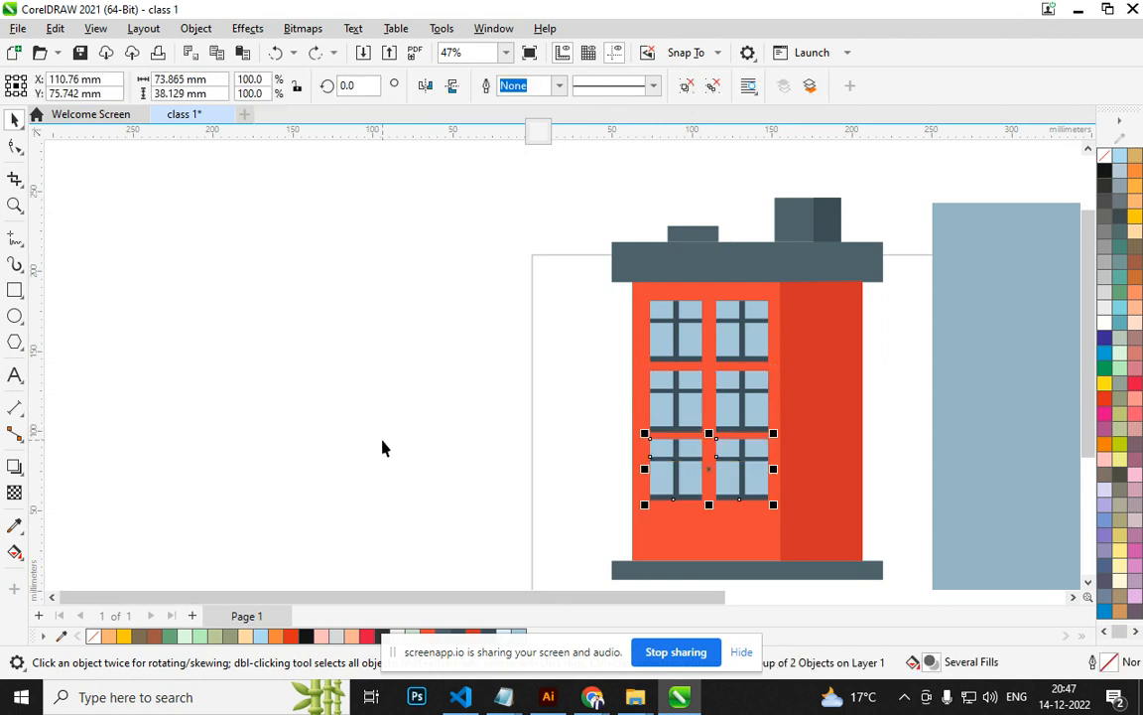
Place one window row near the wall's base and another midway below the top row, deleting the surplus rows.
drag(674, 474, 671, 505)
click(686, 430)
drag(687, 431, 682, 373)
key(Delete)
click(689, 378)
key(Delete)
Align the left edges of the three window rows and distribute the rows evenly in height.
click(697, 334)
shift+click(682, 407)
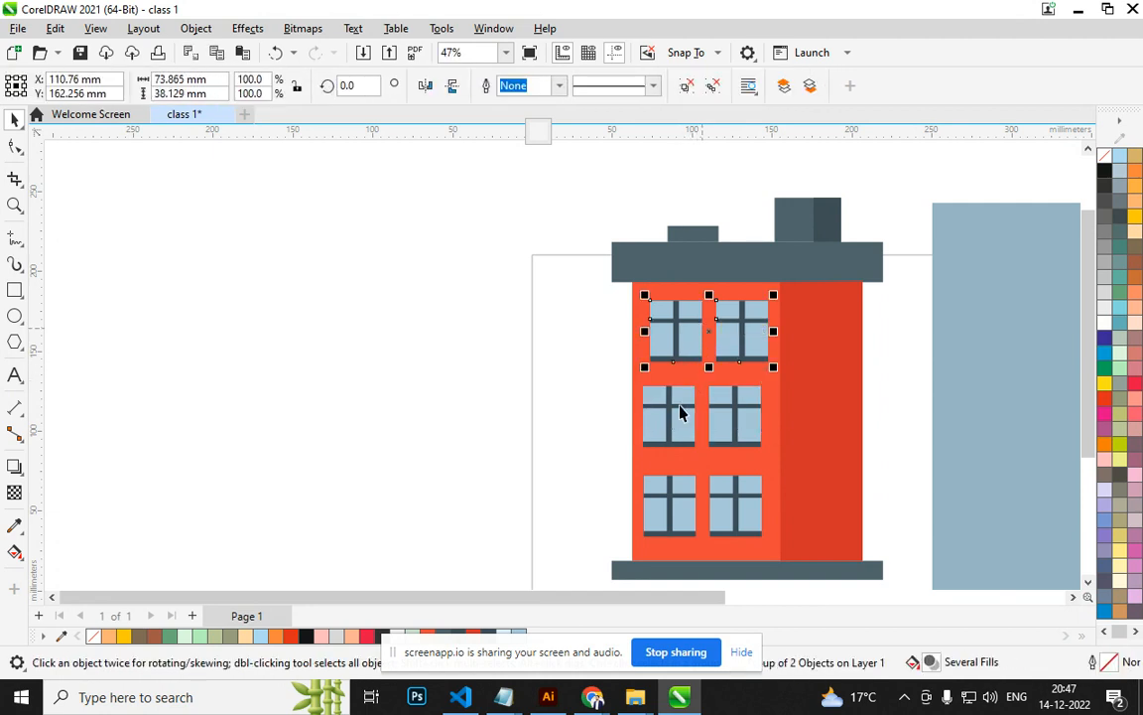
shift+click(676, 508)
key(l)
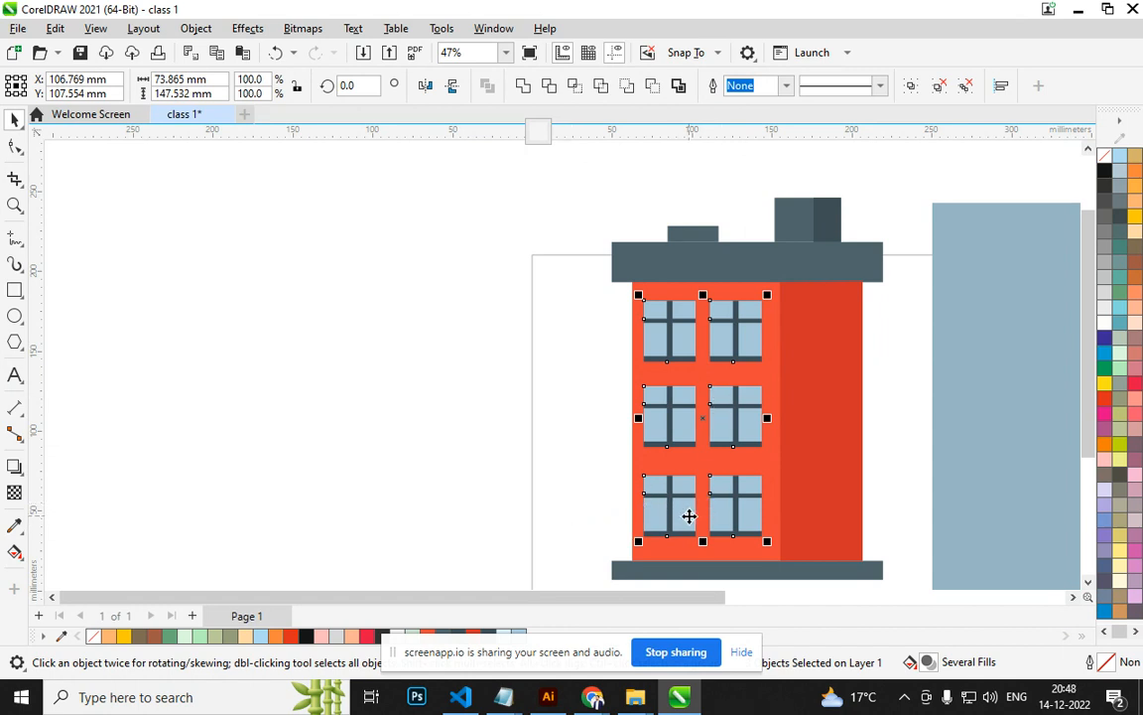
click(432, 446)
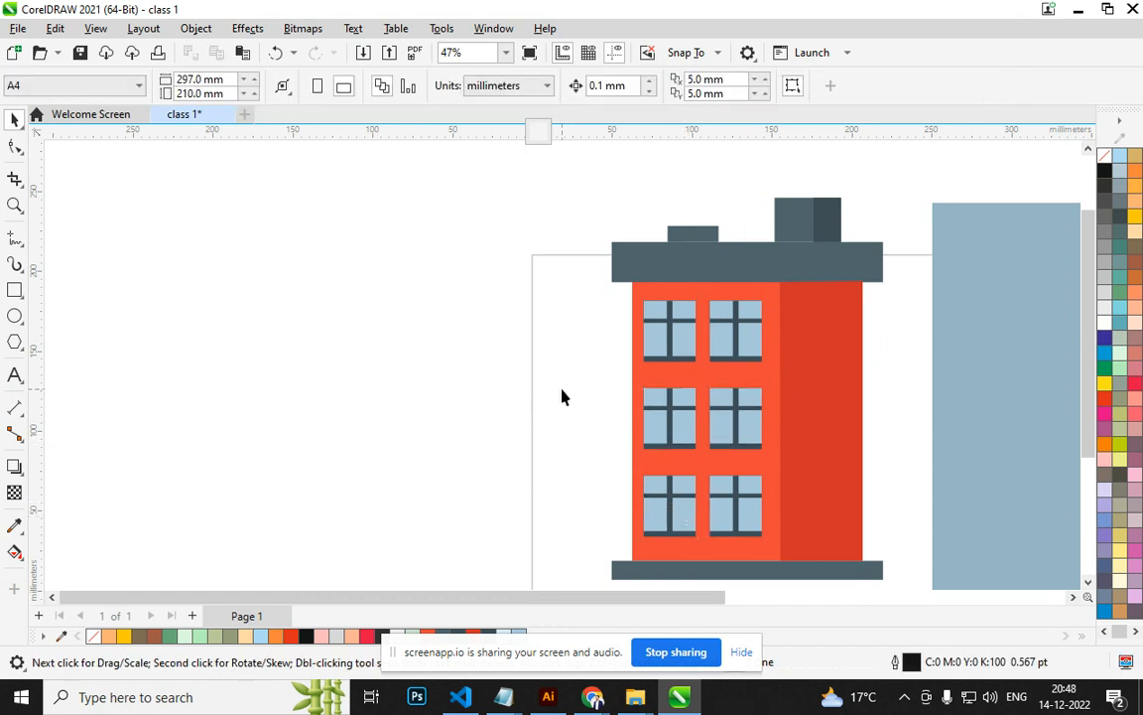
Compare the building with the reference image and examine the balcony railings along the reference building's side.
scroll(564, 395, down, 3)
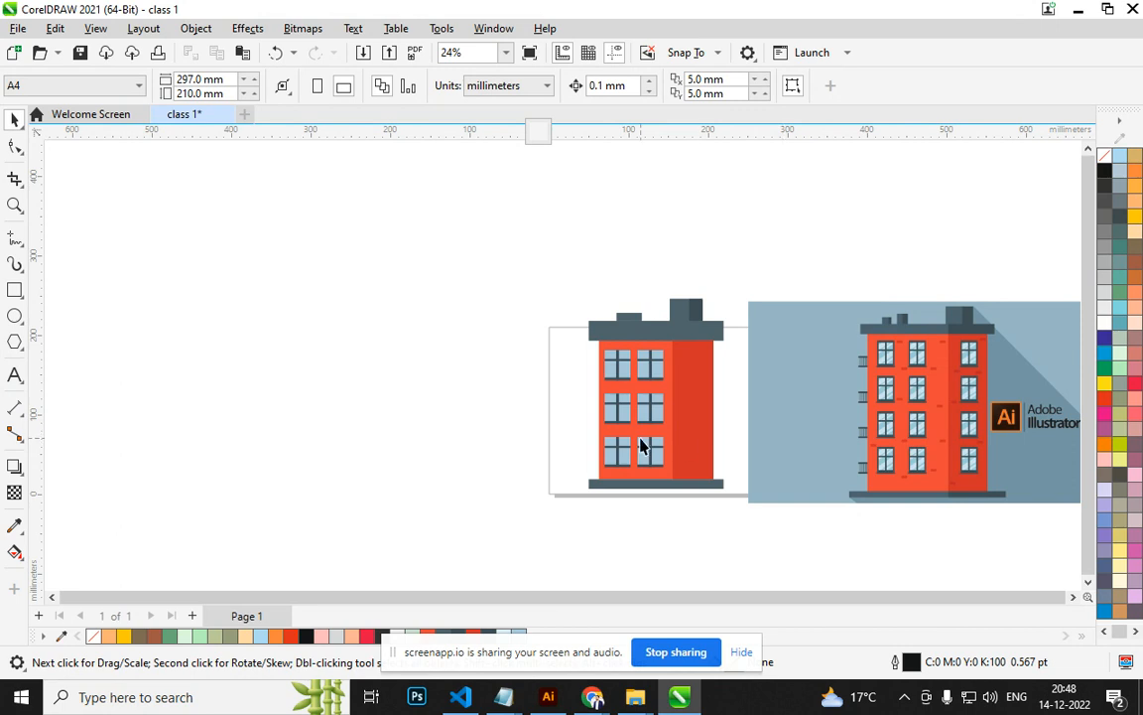
scroll(629, 470, up, 3)
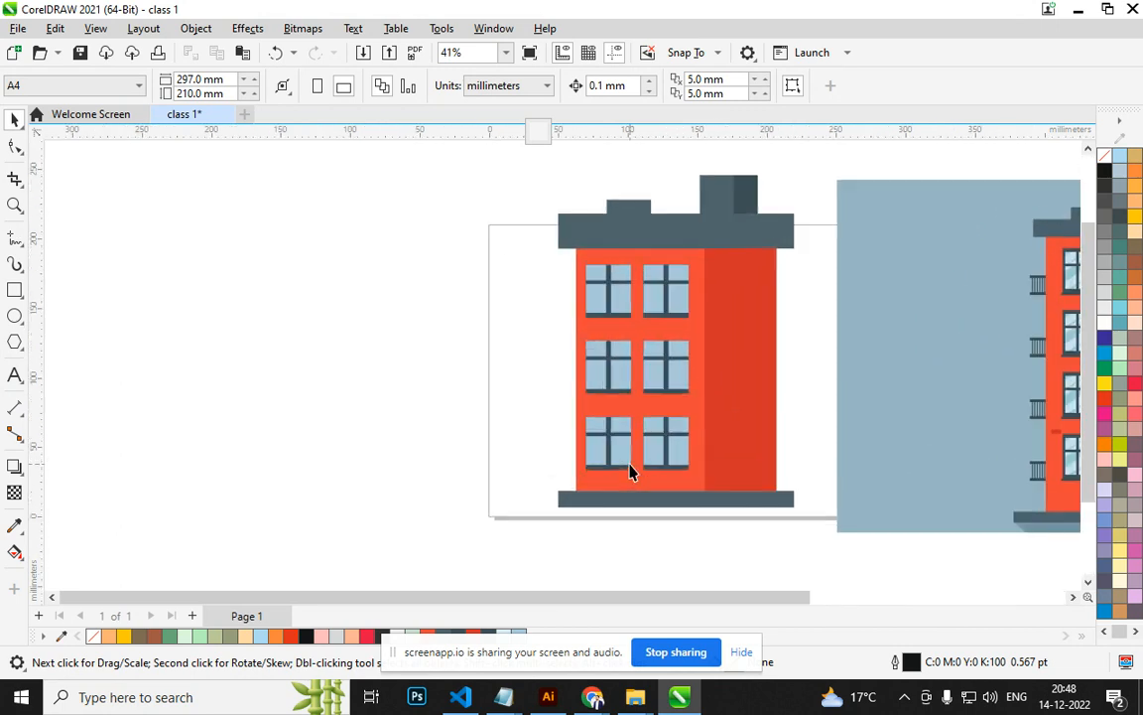
scroll(1047, 303, up, 8)
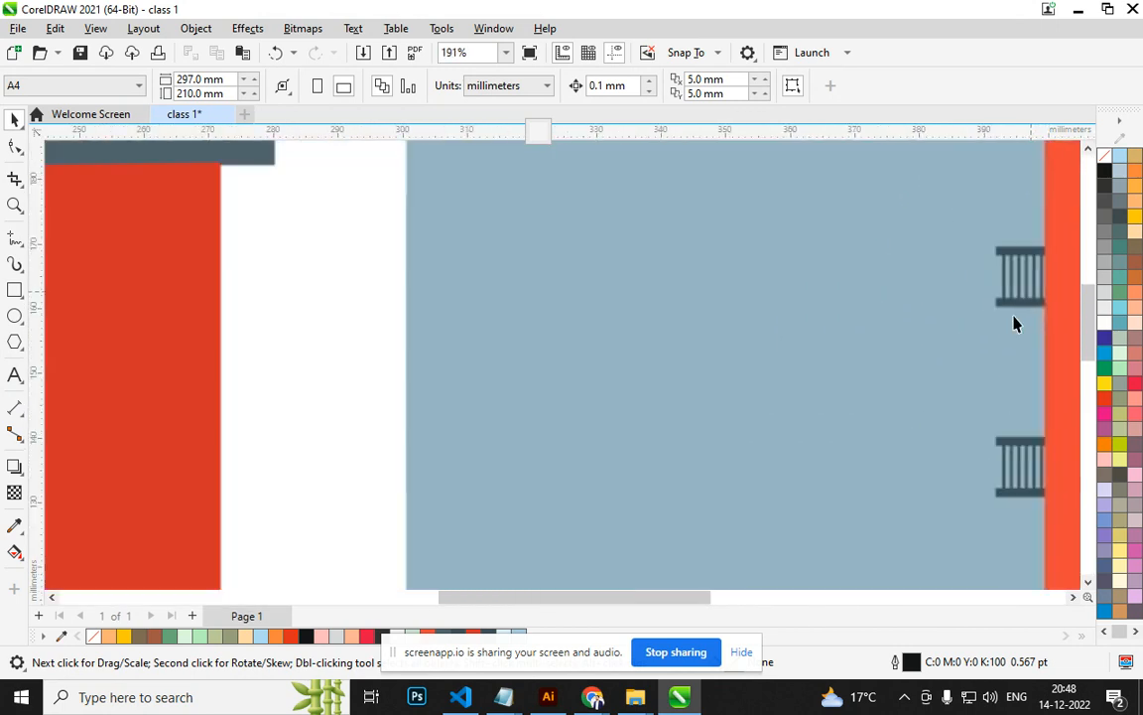
scroll(643, 364, down, 4)
scroll(615, 363, down, 3)
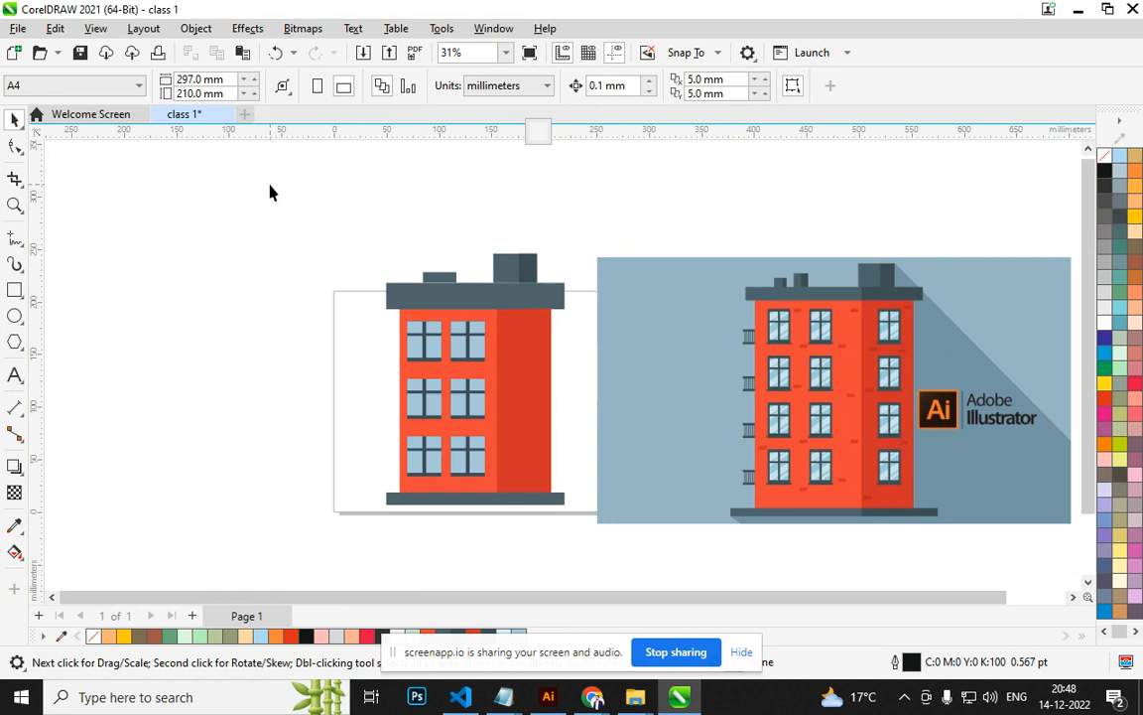
In a new A4 landscape document, draw an upright rectangle about 10 by 70 mm with a copy beside it, and return to class 1.
key(ctrl+n)
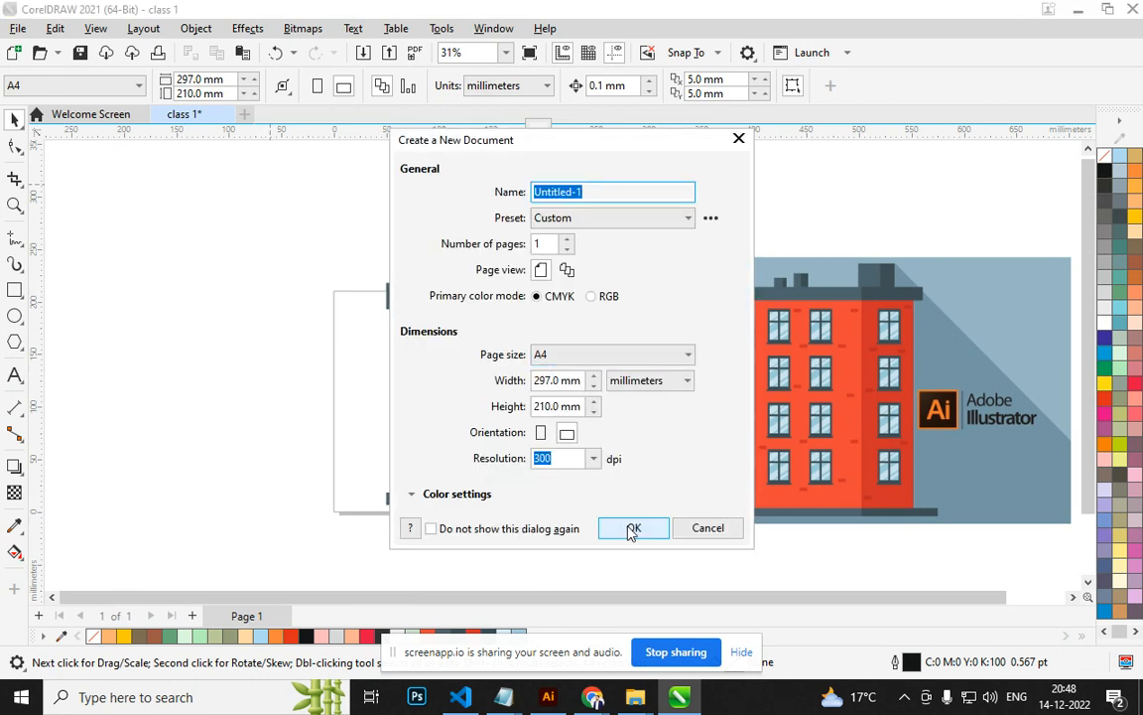
click(633, 527)
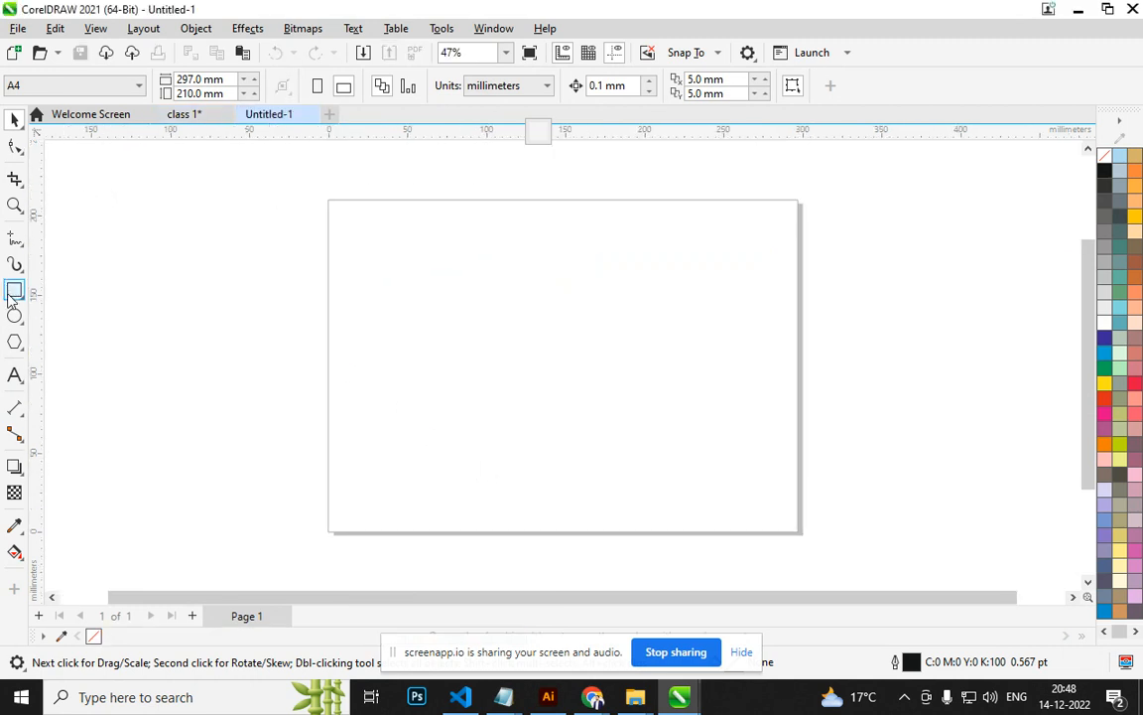
click(12, 293)
drag(371, 262, 388, 375)
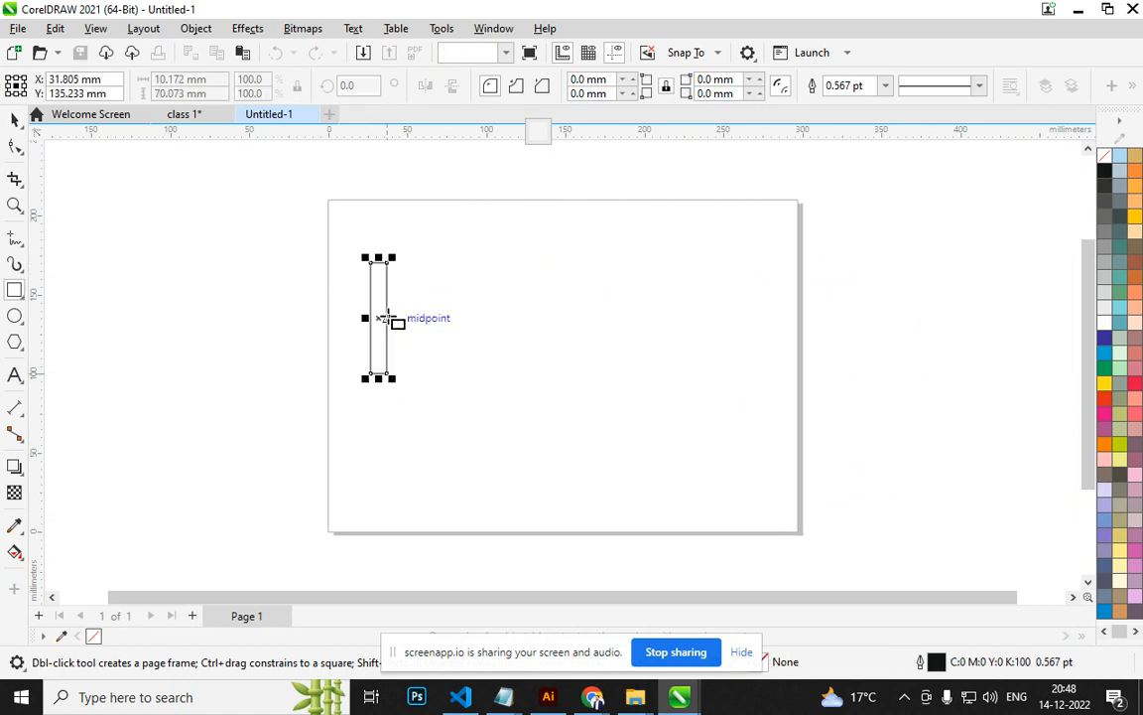
drag(378, 317, 402, 326)
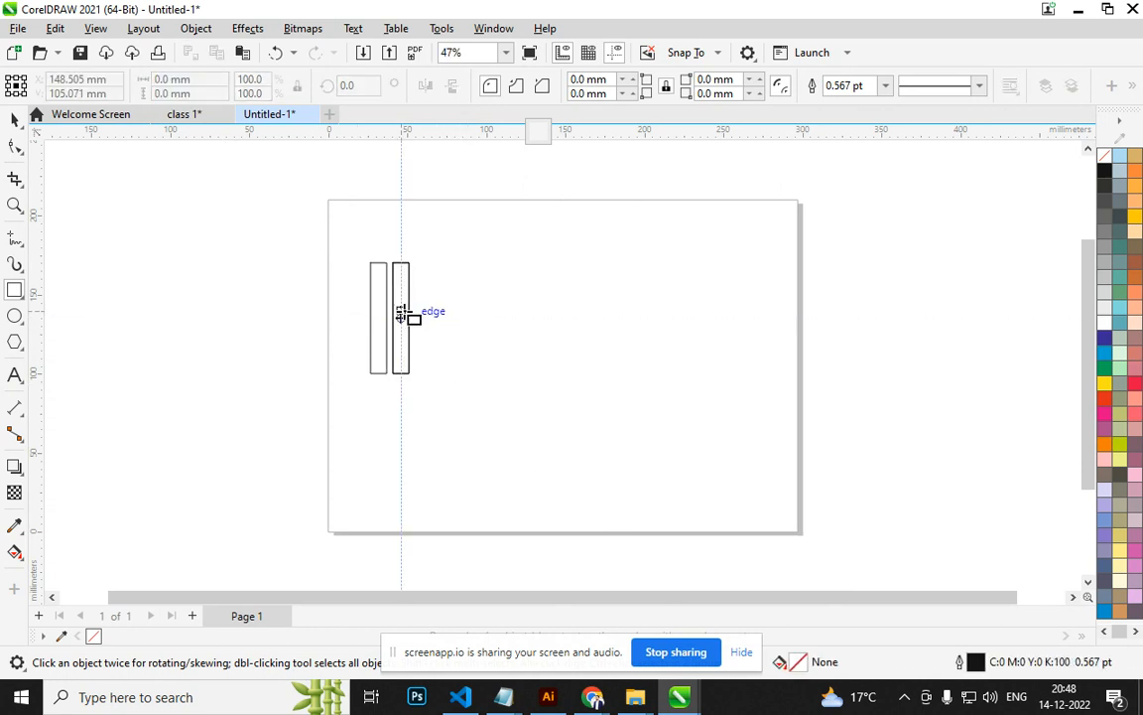
click(184, 114)
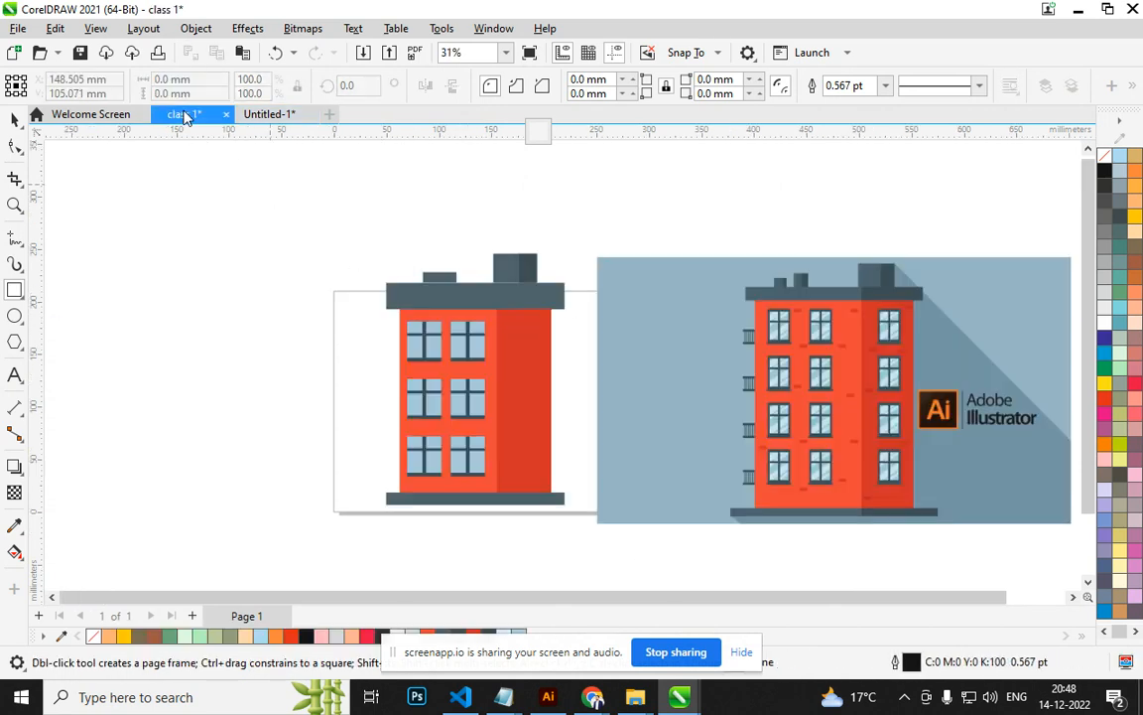
In Untitled-1, draw an upright rectangle about 14 by 93 mm beside the first pair and place a copy next to it.
click(274, 116)
mouse_move(432, 295)
mouse_down()
mouse_move(466, 442)
mouse_move(454, 444)
mouse_up()
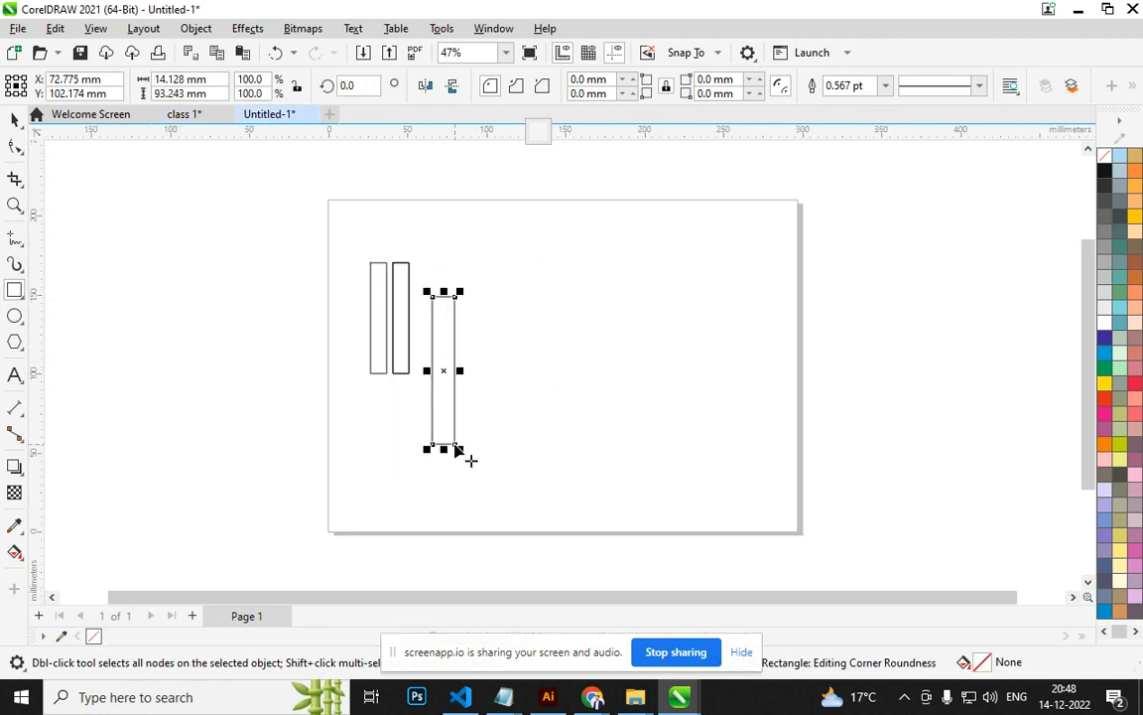
key(space)
mouse_move(454, 388)
mouse_down()
mouse_move(493, 385)
mouse_move(476, 378)
mouse_up()
key(space)
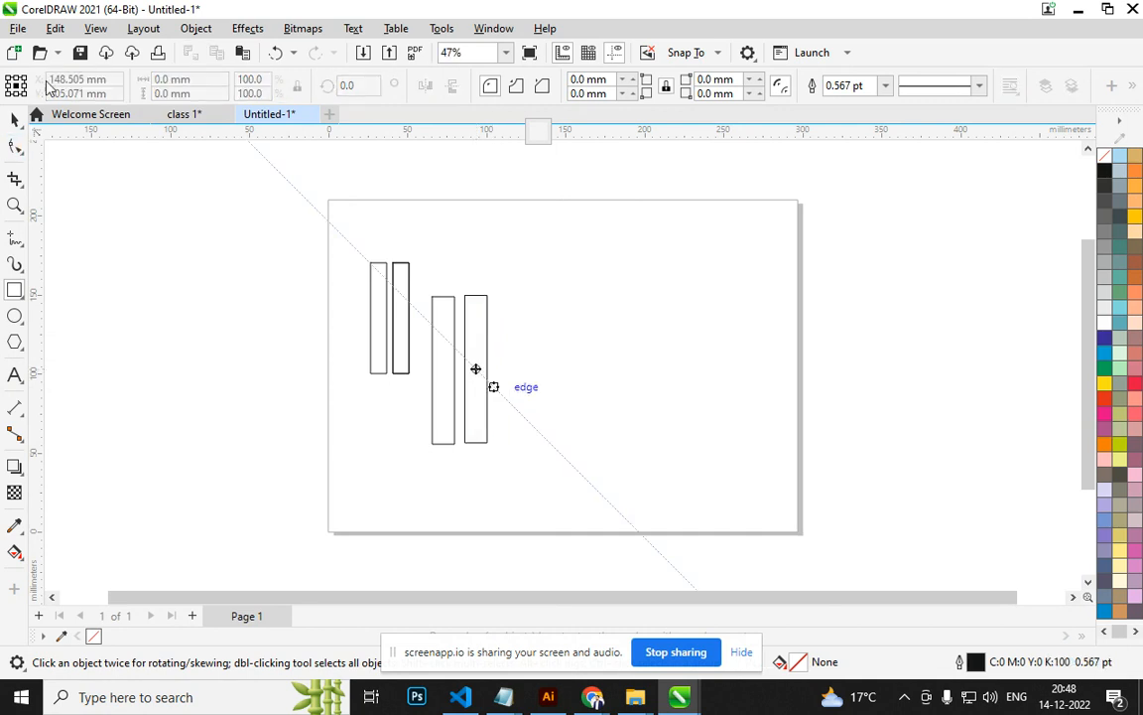
Repeat the duplication on the newest rectangle, shift the rectangle sideways, and return to the class 1 document.
click(55, 29)
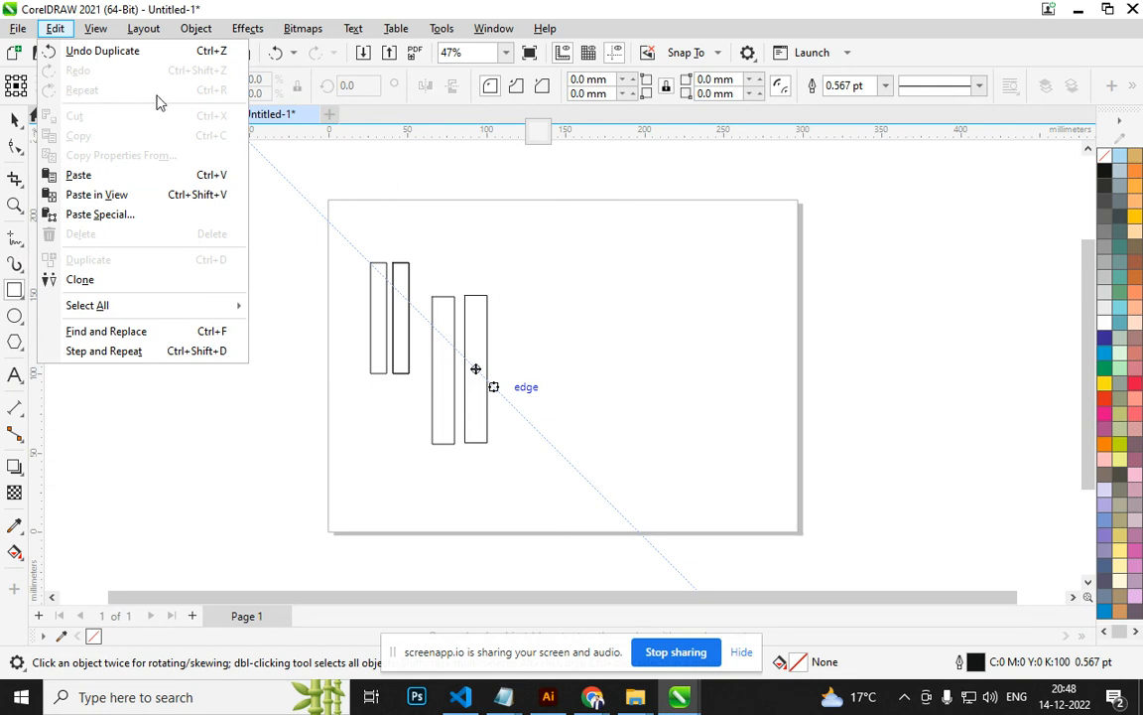
click(477, 359)
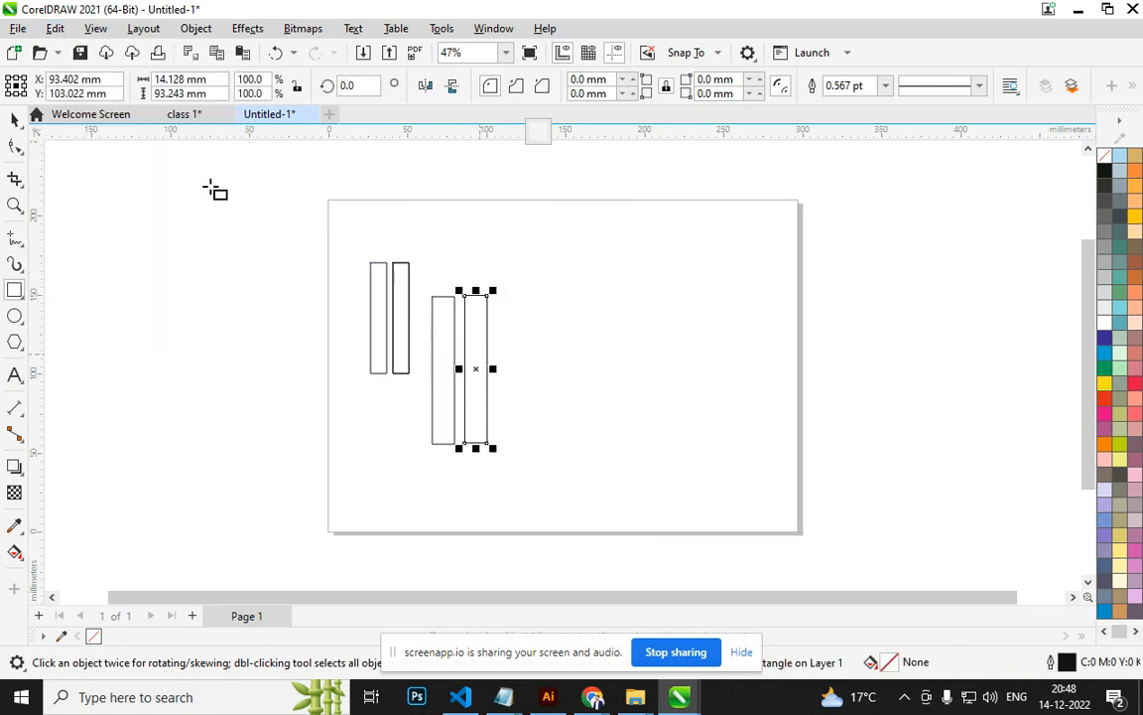
click(57, 30)
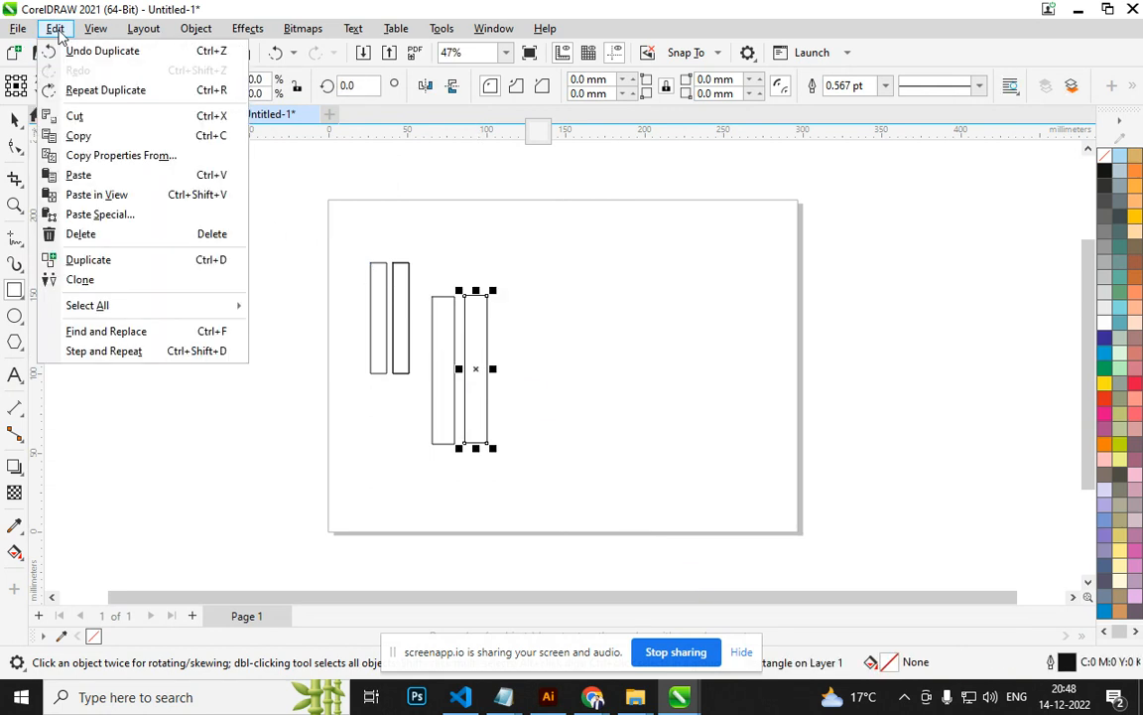
click(146, 96)
drag(470, 349, 533, 341)
click(191, 115)
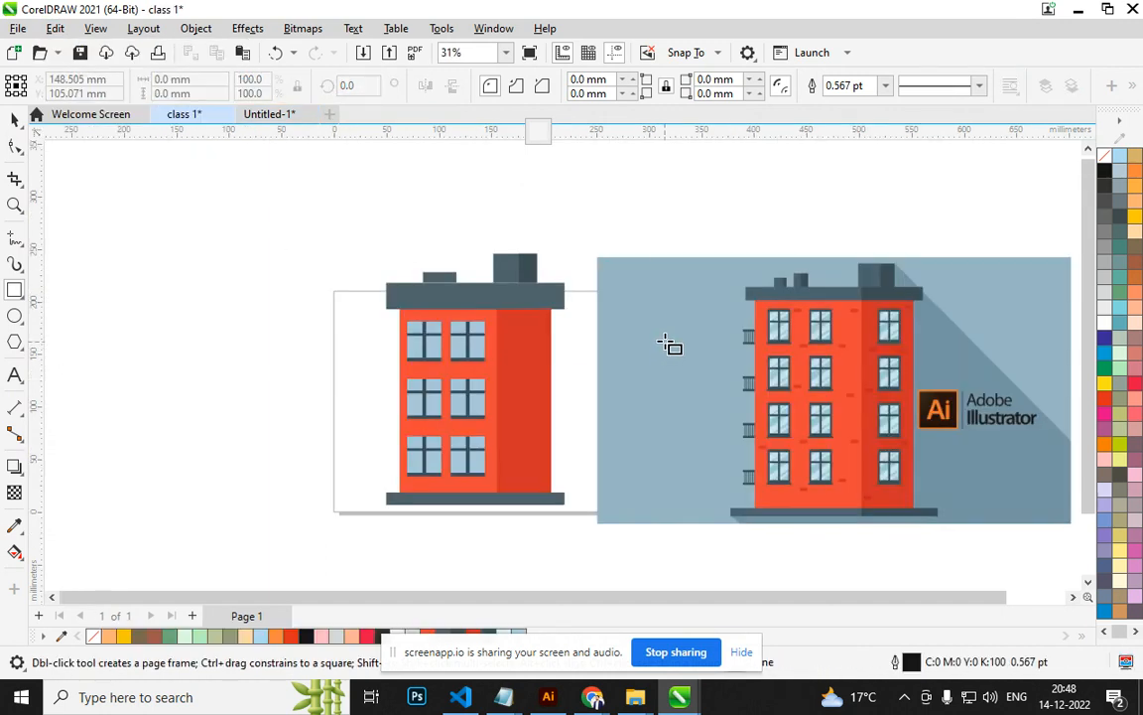
Draw a thin horizontal rail about 20 by 3 mm against the building's left wall beside the top windows, filled with 80% black.
scroll(541, 381, up, 1)
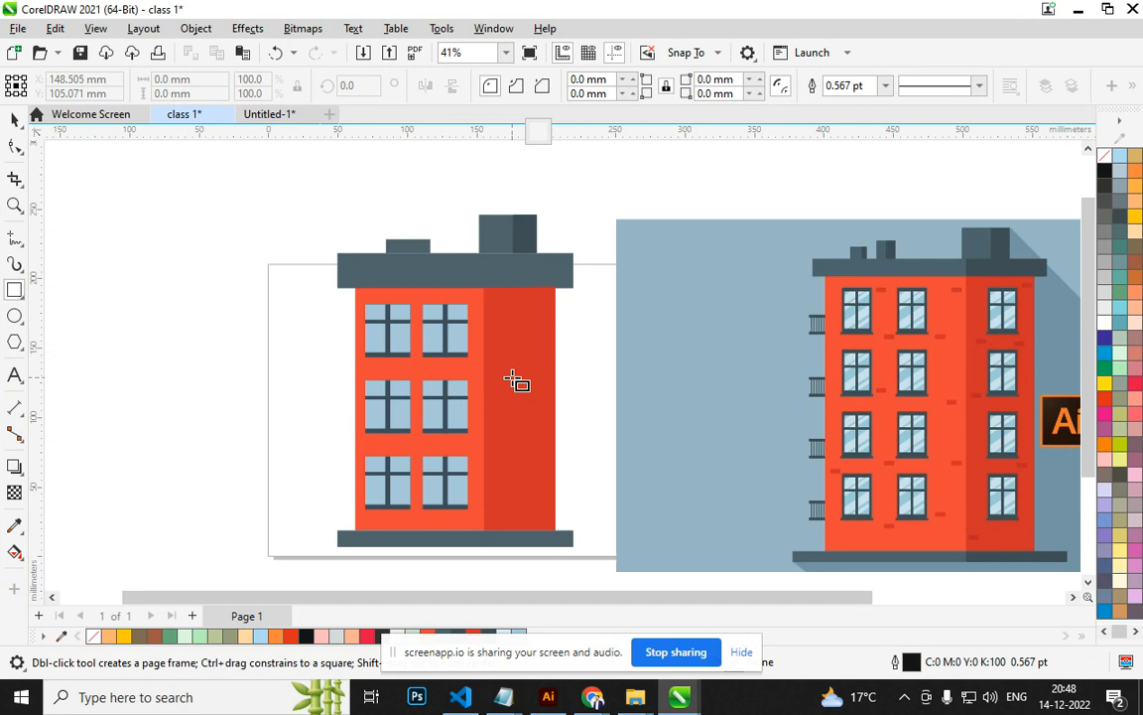
scroll(466, 377, up, 1)
scroll(596, 373, up, 1)
scroll(396, 317, up, 1)
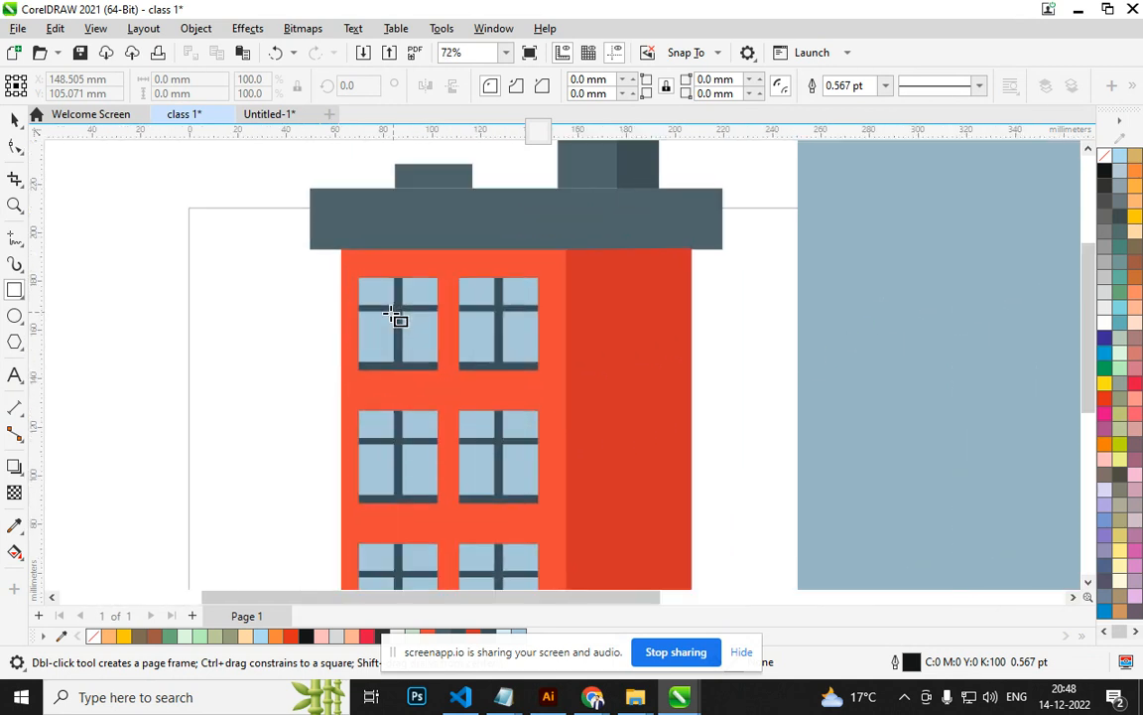
drag(292, 295, 340, 303)
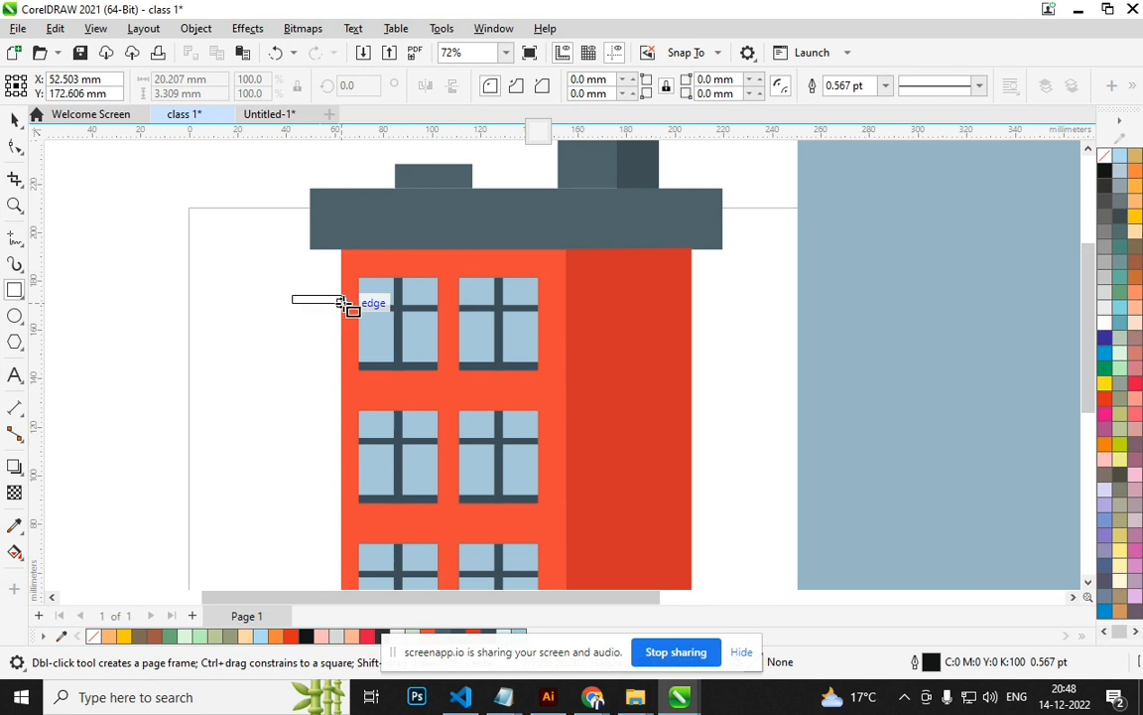
drag(340, 301, 343, 302)
key(i)
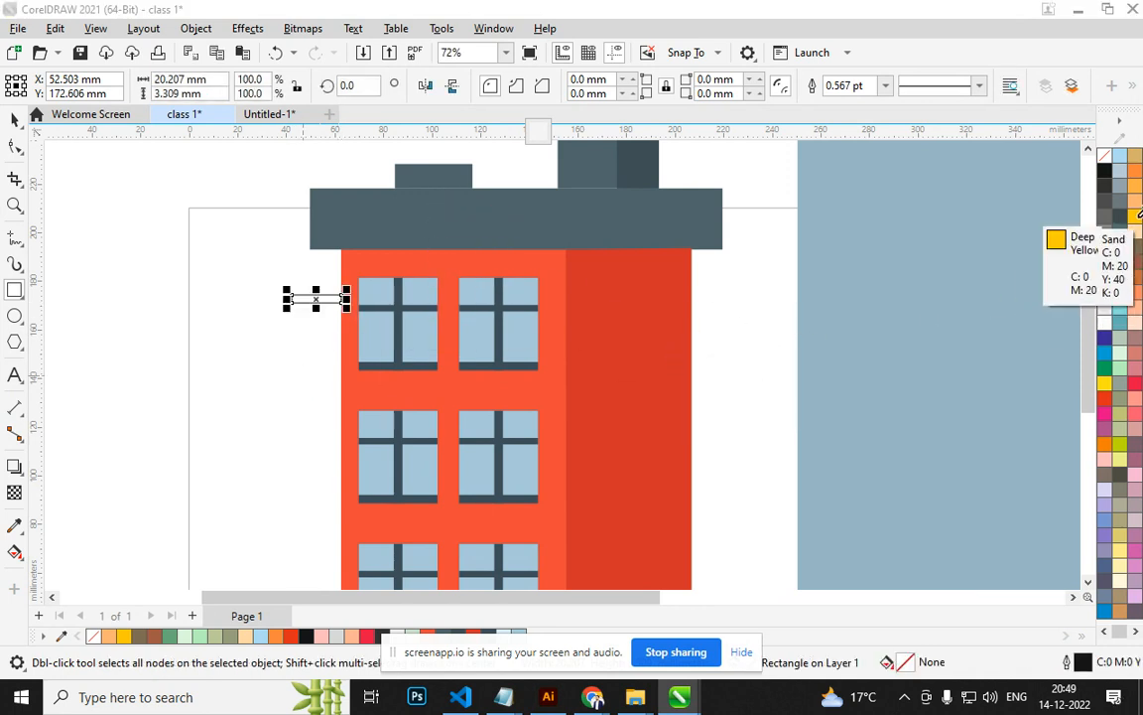
click(1106, 195)
click(317, 298)
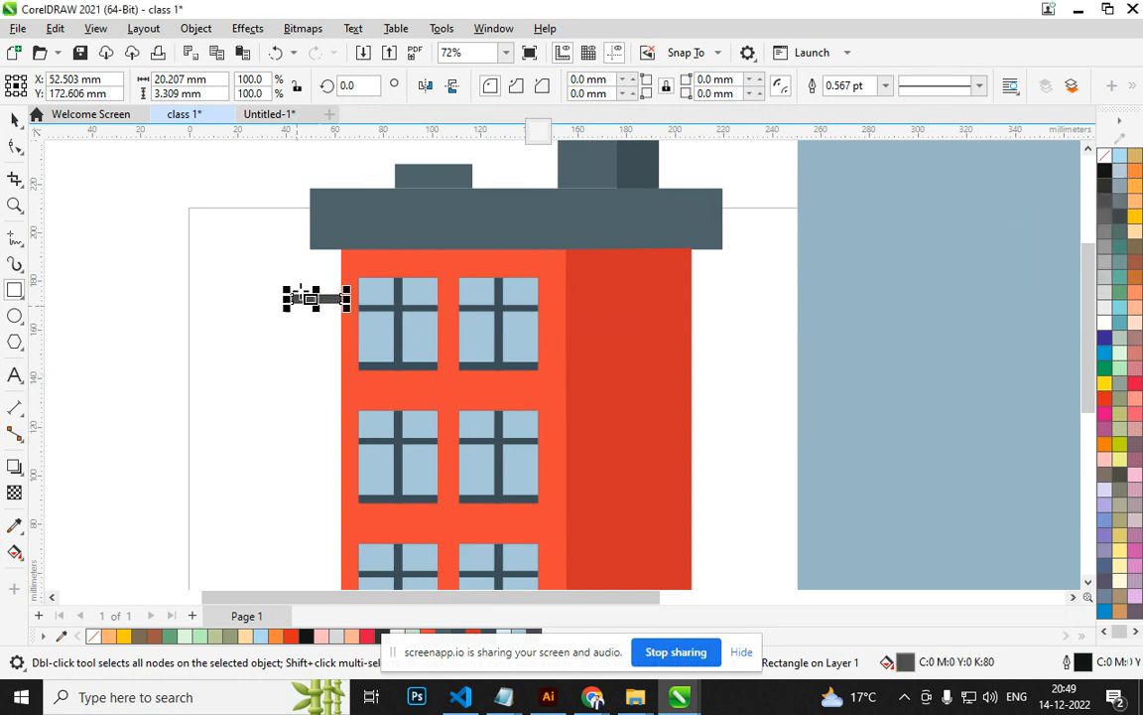
Place a copy of the rail directly below it, near the level of the top window's sill.
drag(314, 298, 317, 356)
key(ctrl+z)
drag(318, 301, 317, 361)
click(281, 476)
scroll(304, 387, down, 2)
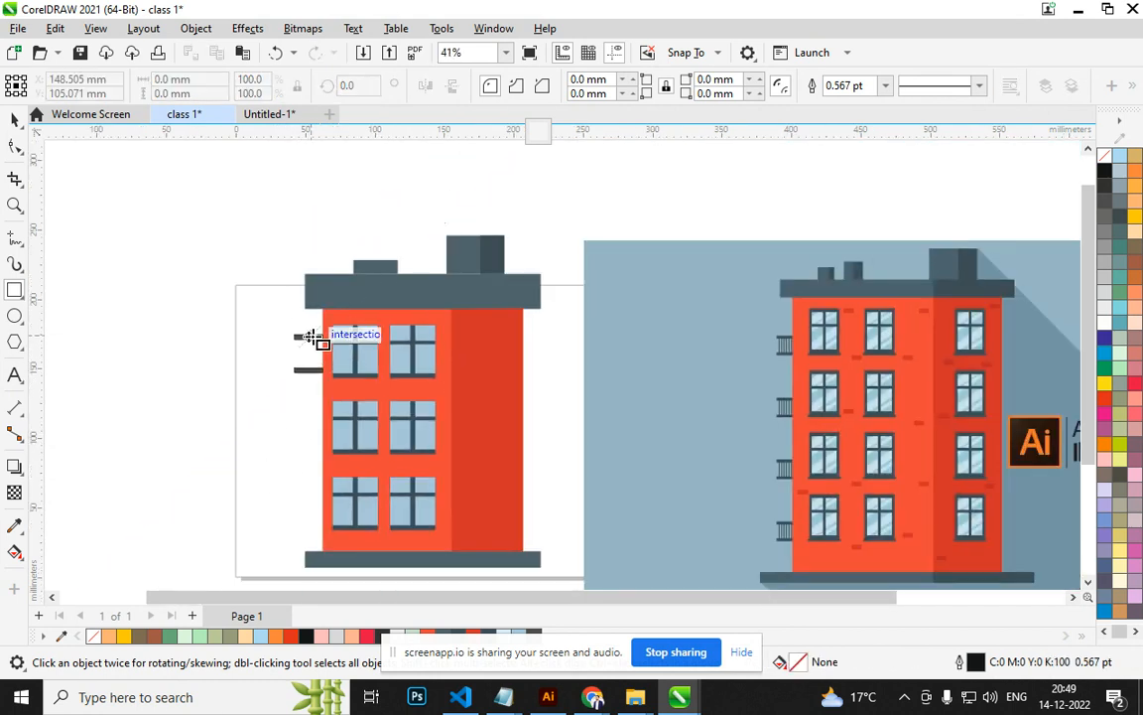
Group the whole building with its rails, scale it down to about 100 by 135 mm, and reposition it on the page.
click(16, 121)
scroll(223, 313, up, 1)
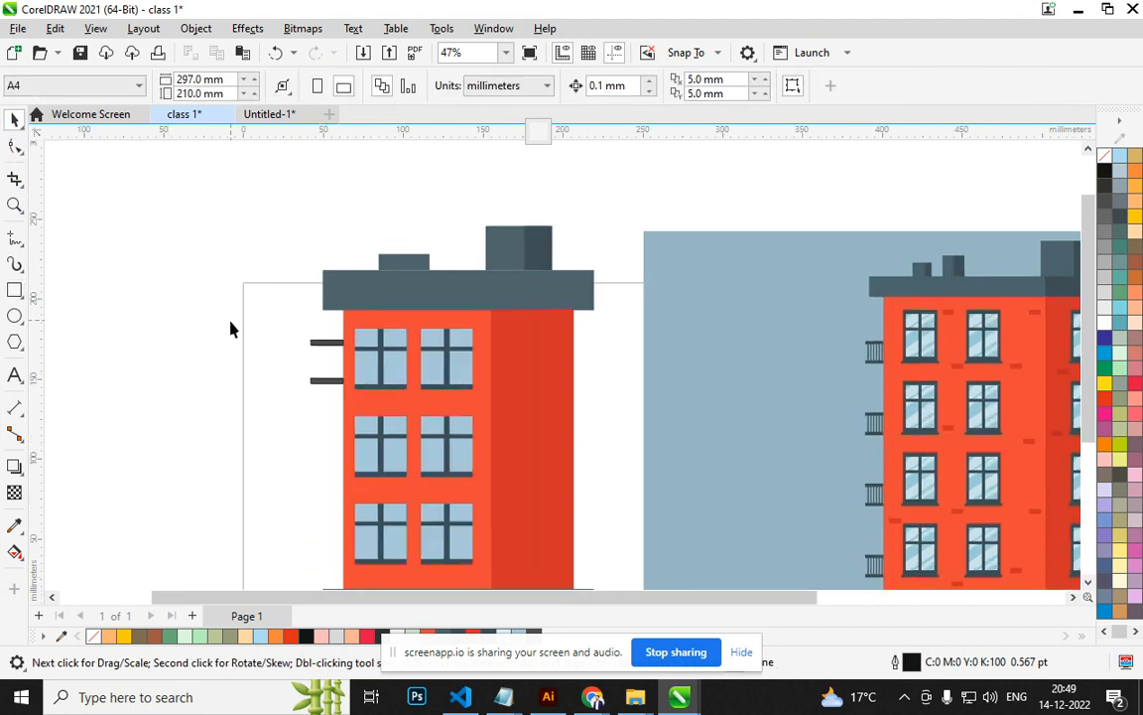
scroll(233, 328, down, 2)
drag(450, 514, 457, 539)
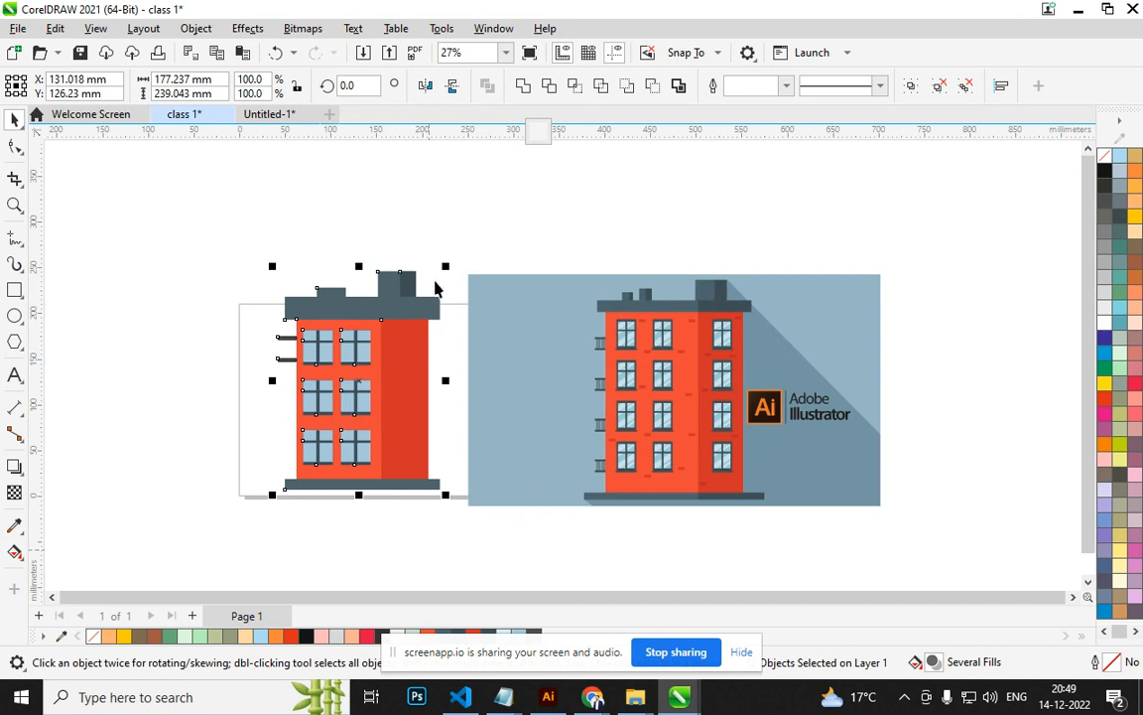
drag(446, 268, 419, 313)
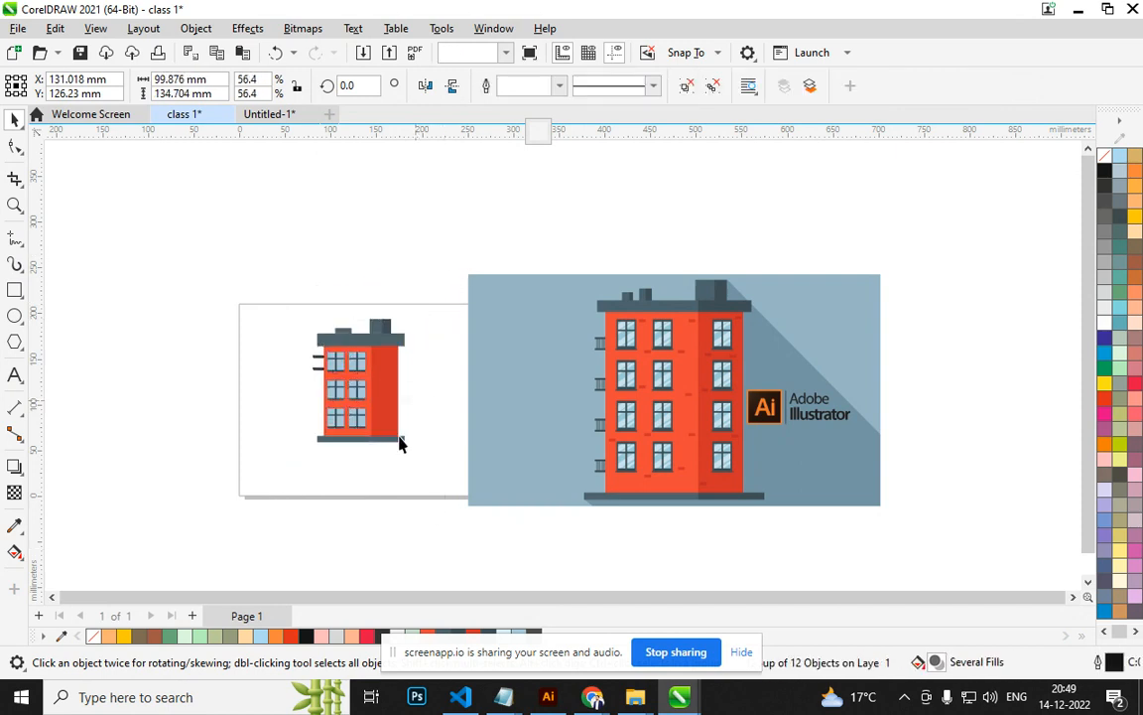
mouse_move(359, 400)
mouse_down()
mouse_move(352, 425)
mouse_move(354, 413)
mouse_up()
click(447, 457)
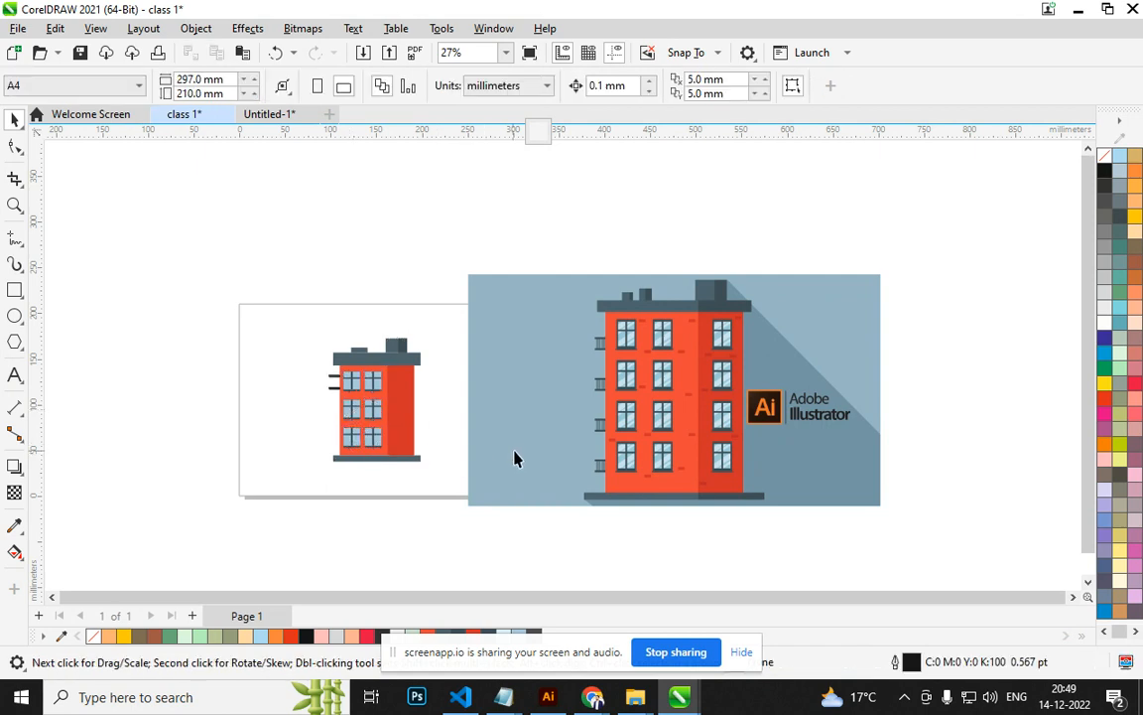
Move the reference image clear of the page and cover the page with an olive-green rectangle (C20 M0 Y60 K20) behind the building.
drag(490, 460, 785, 460)
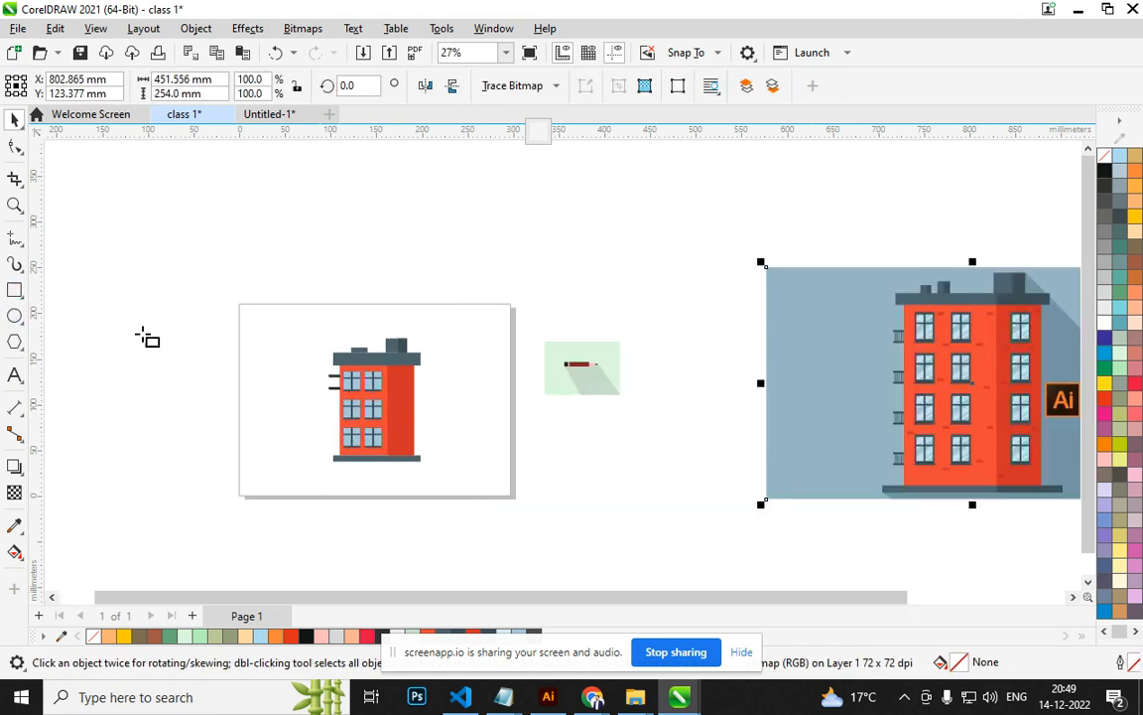
click(15, 289)
mouse_move(239, 303)
mouse_down()
mouse_move(502, 503)
mouse_move(512, 497)
mouse_up()
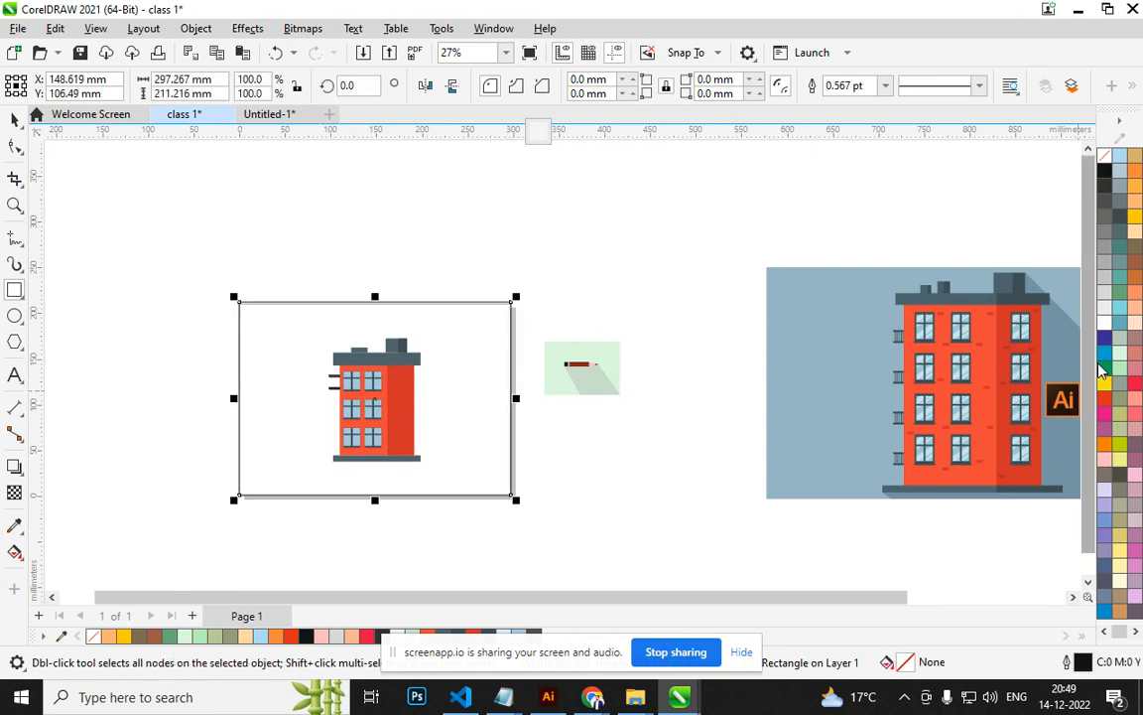
click(1126, 416)
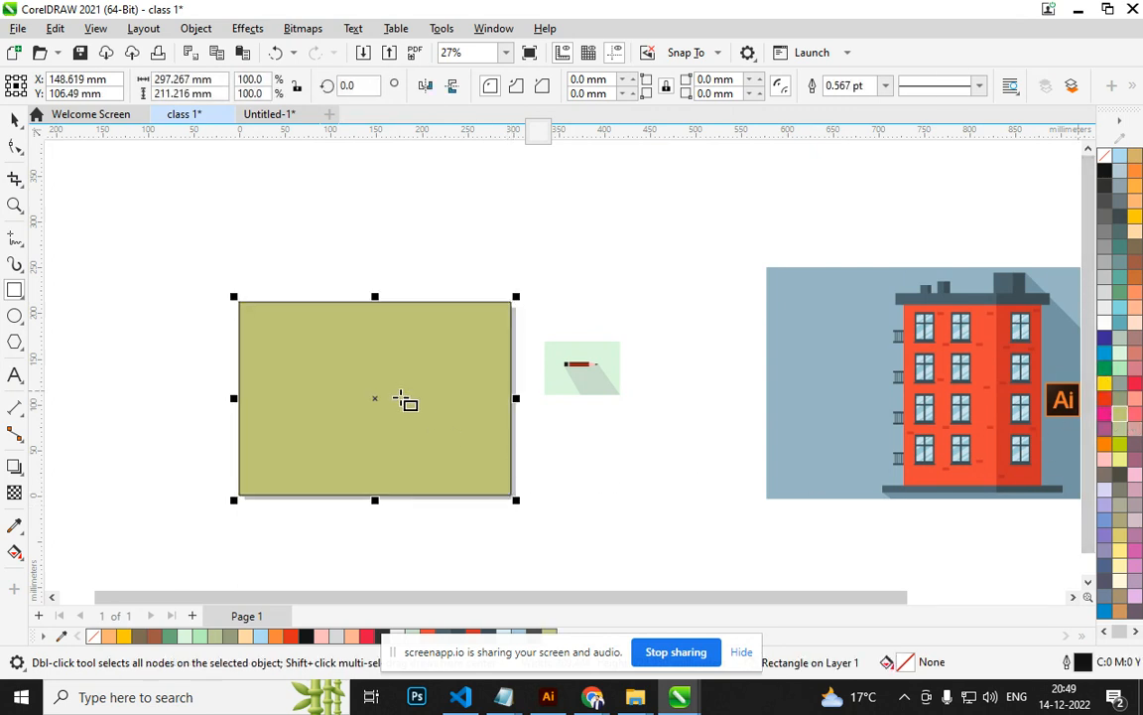
key(shift+Page_Down)
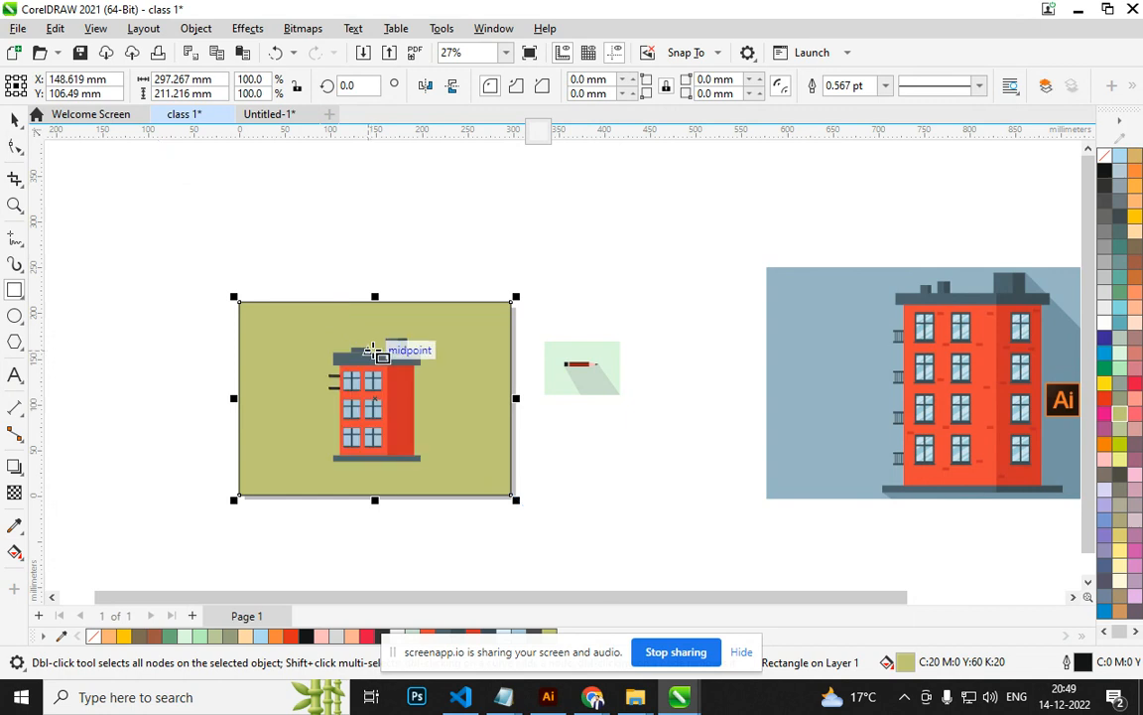
Add a ground strip about 70 mm tall from a shortened copy of the background, filled peach (C0 M40 Y40 K0), behind the building.
drag(377, 300, 490, 432)
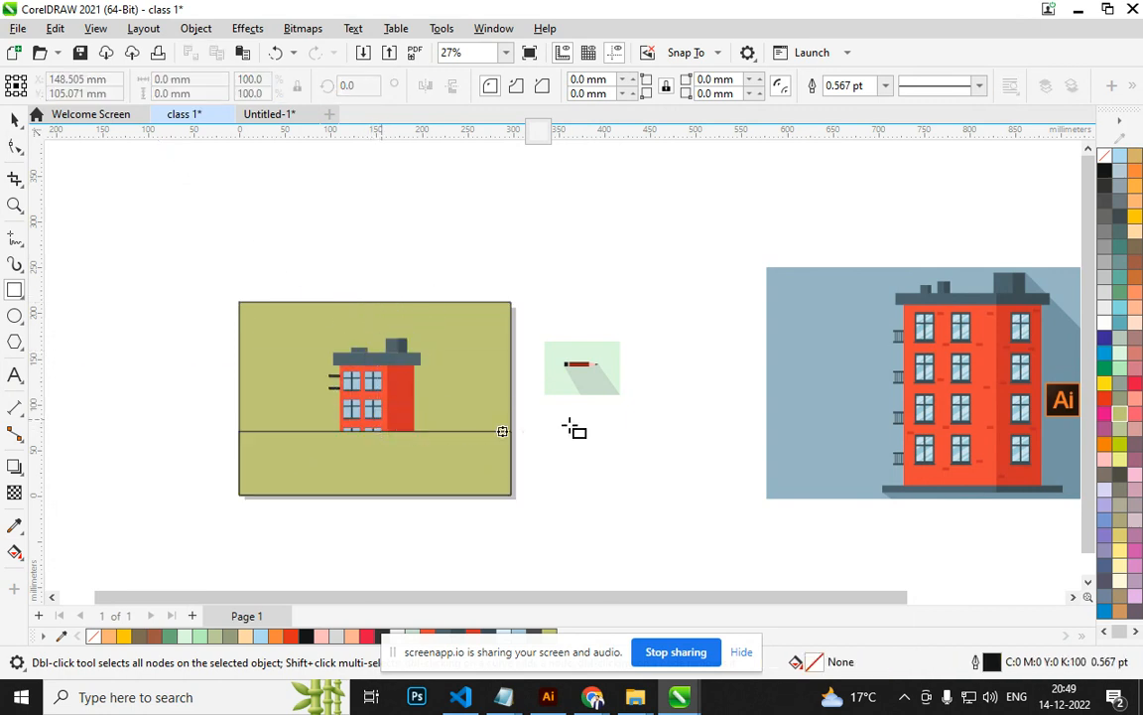
click(1136, 311)
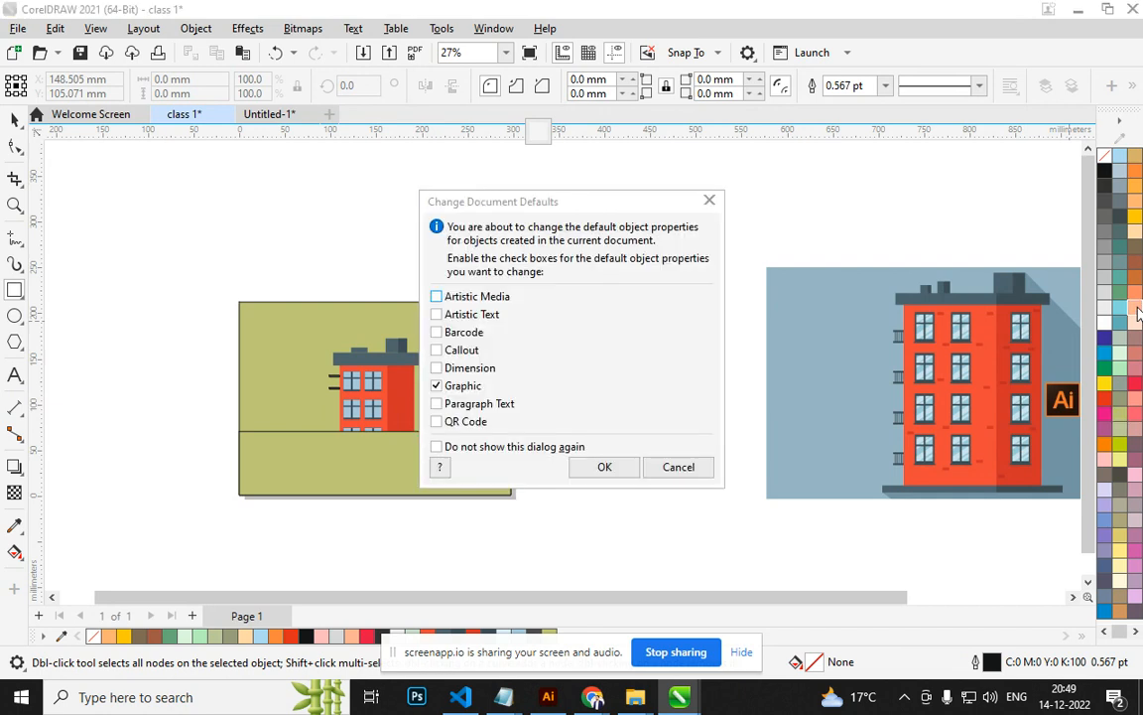
click(678, 473)
click(419, 478)
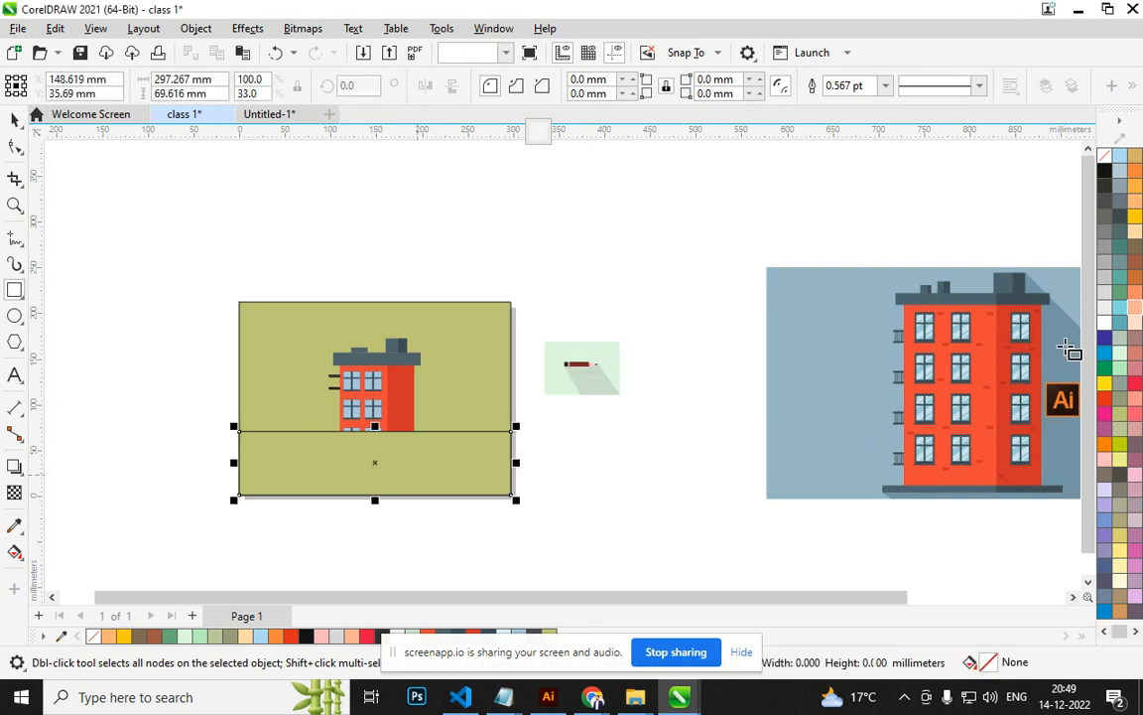
click(1136, 310)
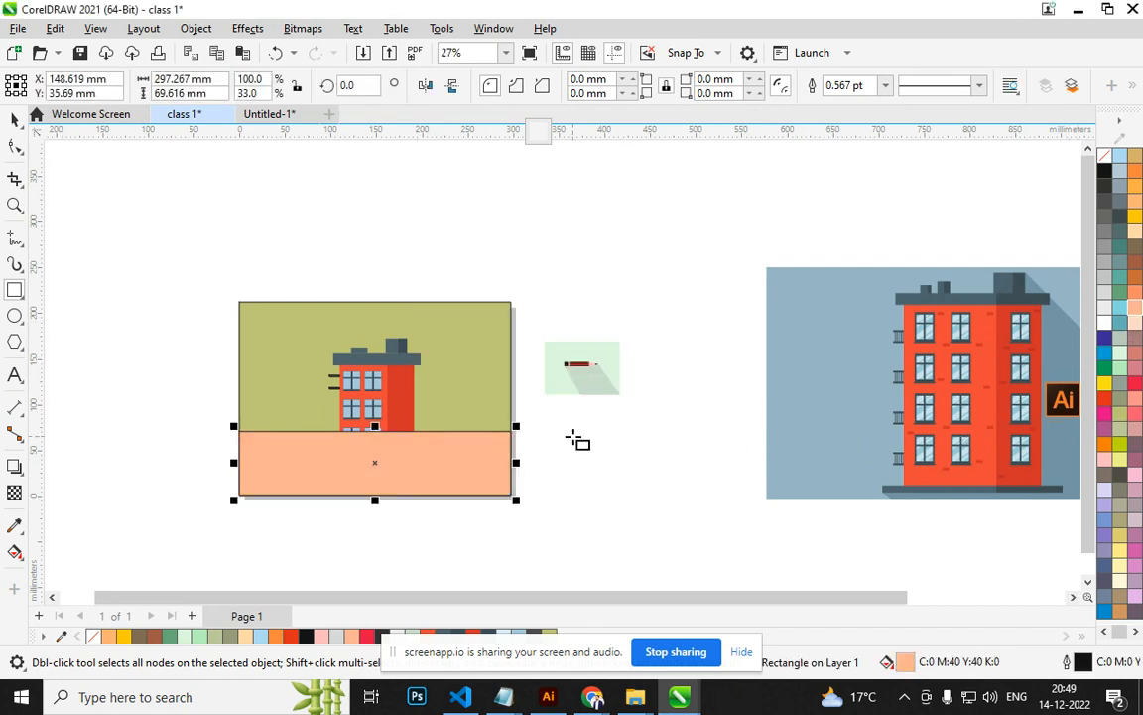
key(shift+Page_Down)
Remove the outlines from the background, the ground strip and the building.
click(15, 119)
drag(183, 248, 538, 546)
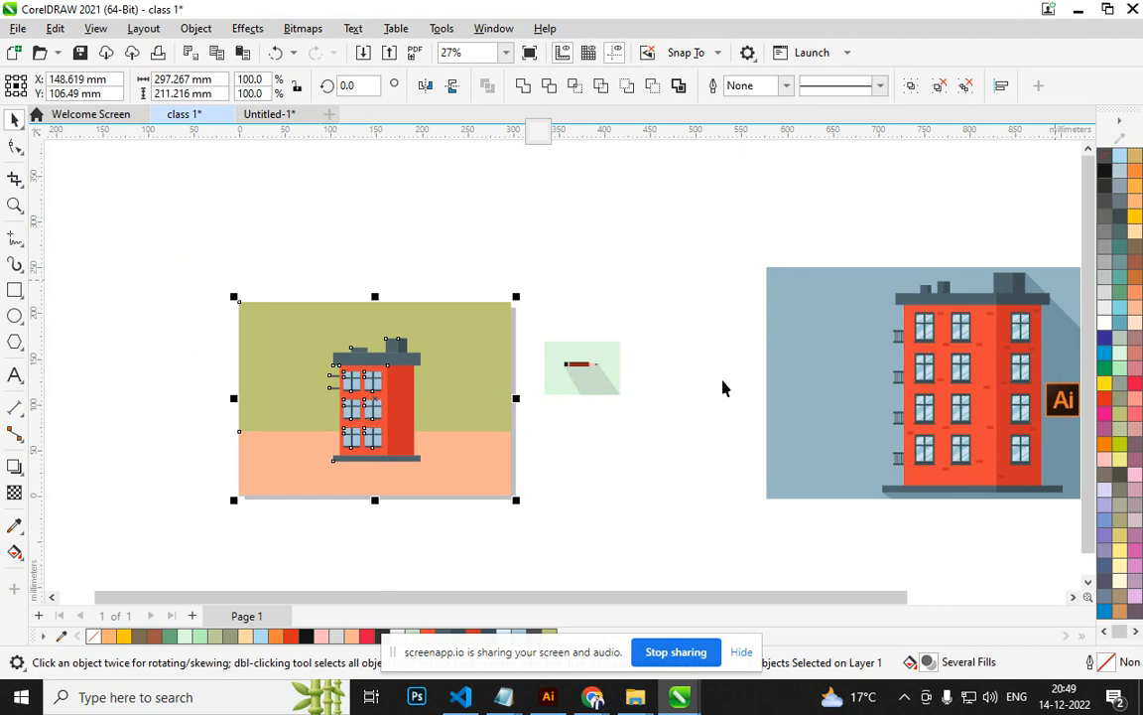
click(590, 490)
scroll(419, 422, up, 2)
scroll(419, 422, down, 3)
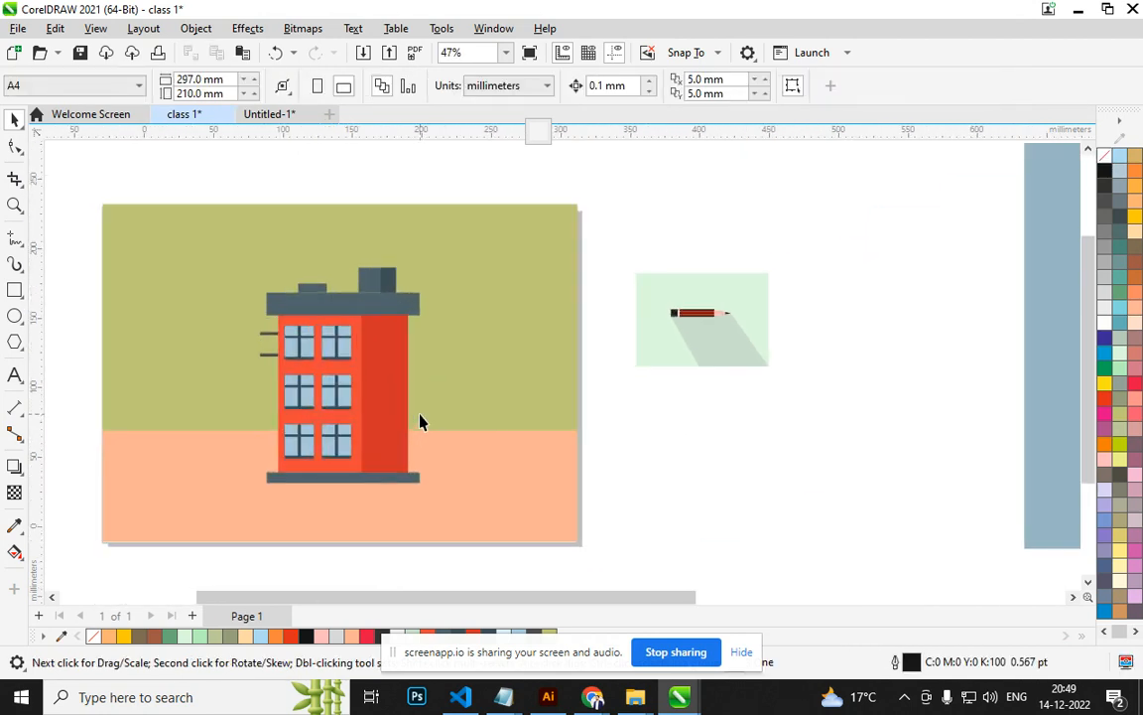
Move the pencil artwork onto the olive background to the right of the building, above the ground strip.
click(595, 370)
drag(593, 362, 467, 449)
click(608, 474)
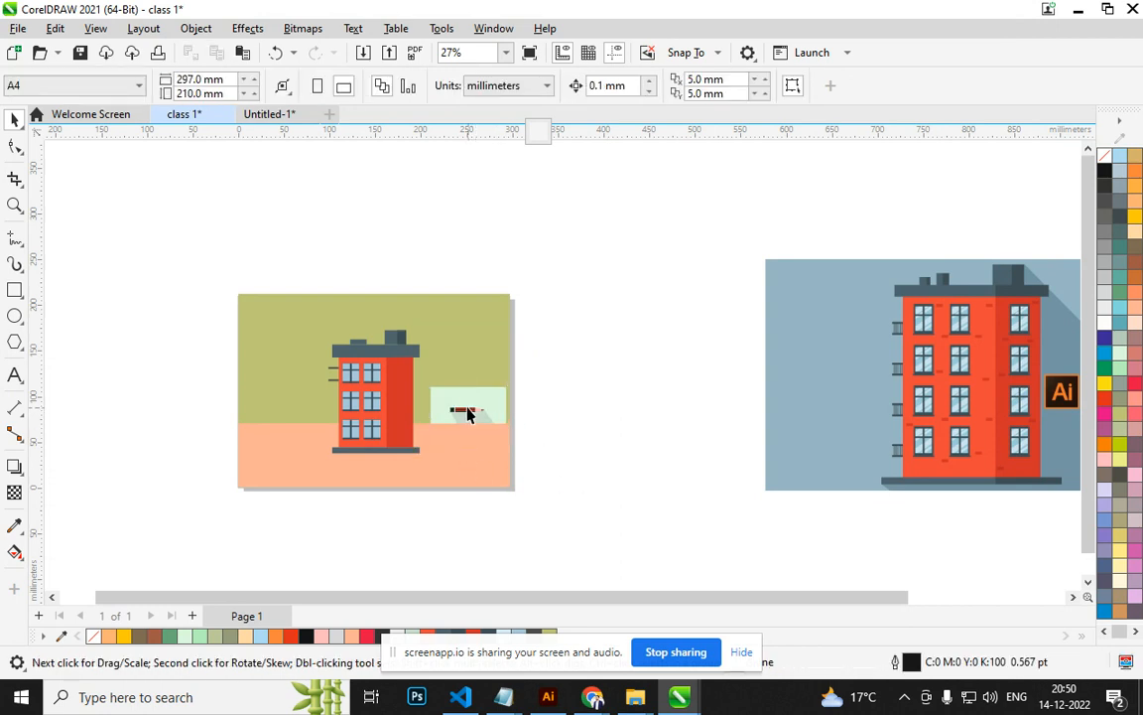
drag(480, 403, 478, 367)
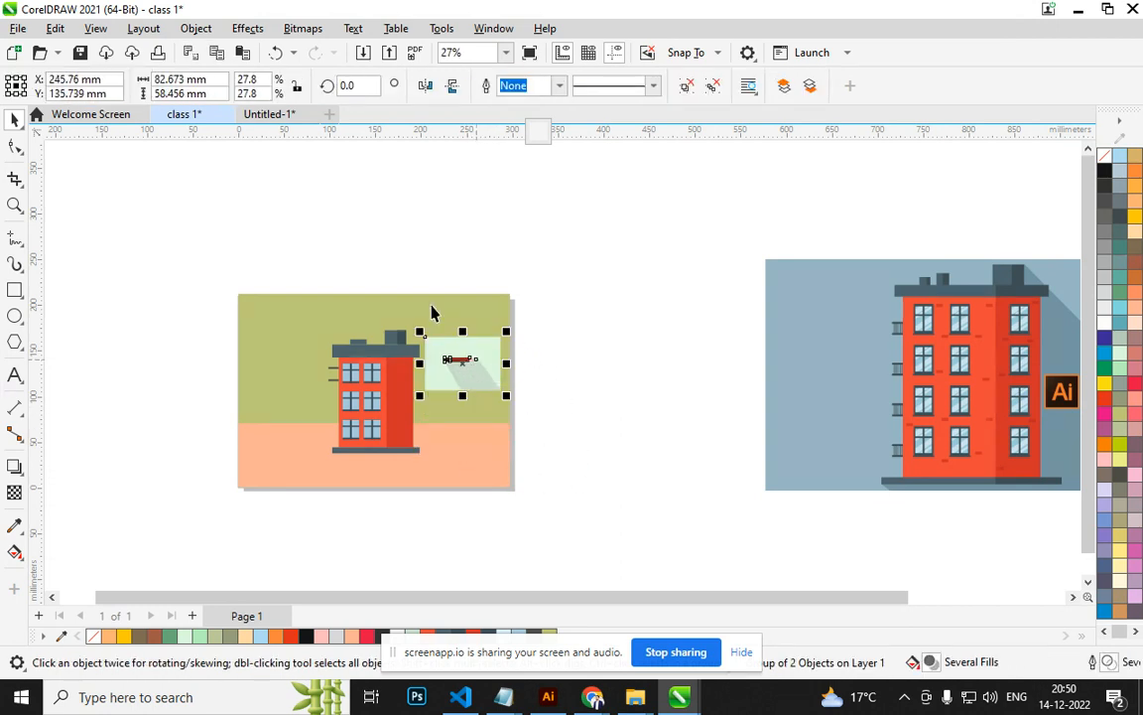
Move the building off the page to its upper left, and centre it back on the page.
drag(270, 254, 545, 514)
drag(456, 516, 432, 538)
drag(382, 409, 167, 264)
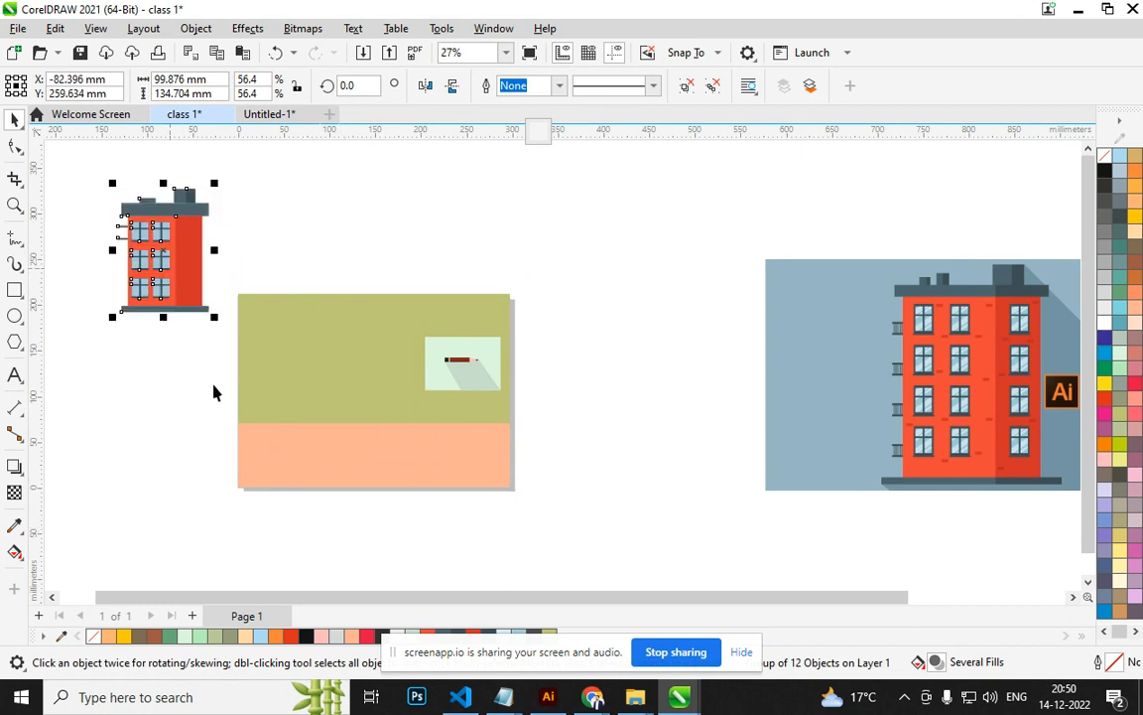
key(p)
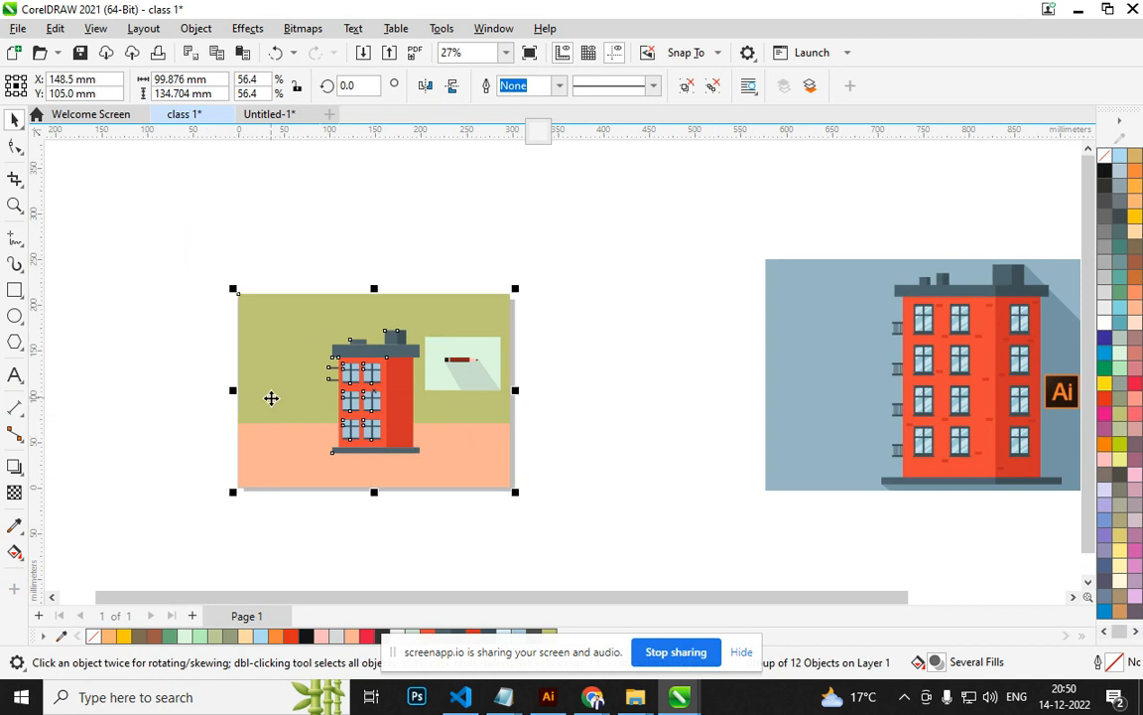
Align the building to the background's left, right, centre and top in turn, ending in the background's bottom-left corner.
shift+click(271, 397)
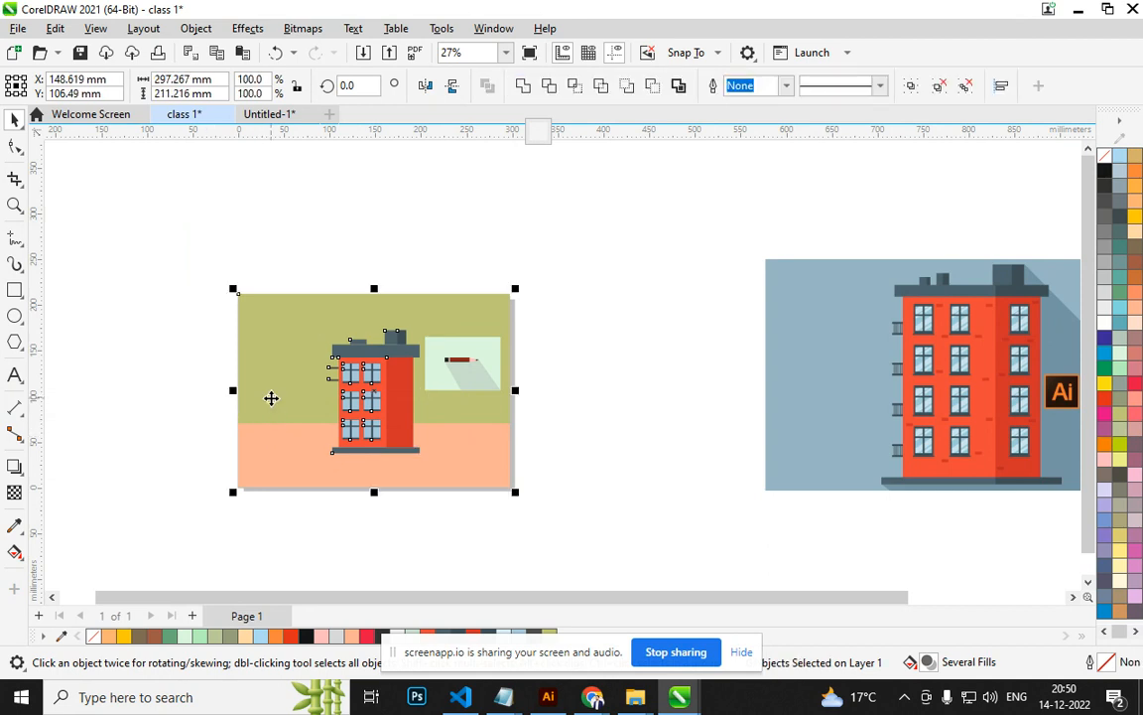
key(l)
key(r)
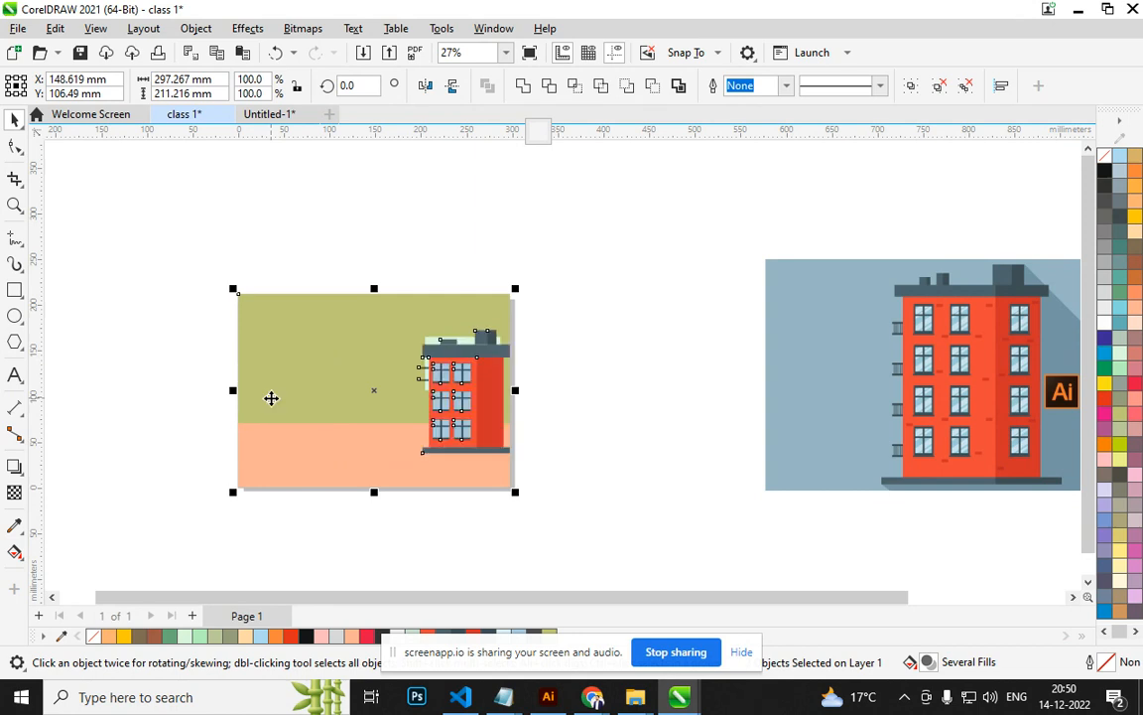
key(c)
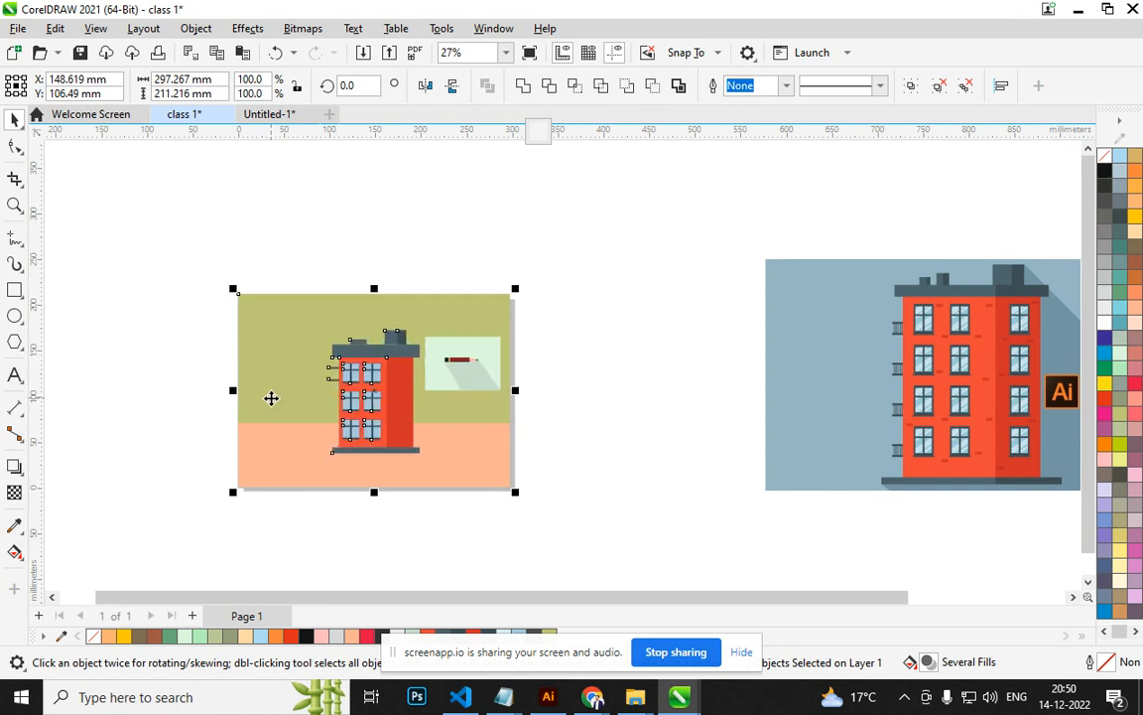
key(t)
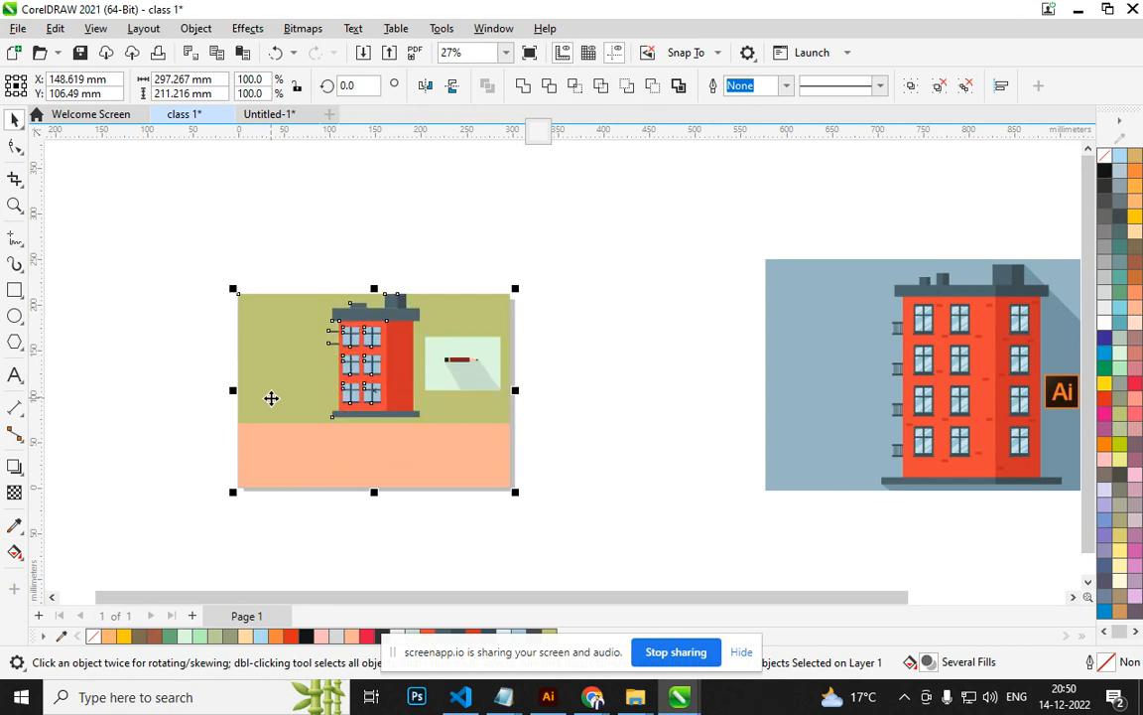
key(b)
key(l)
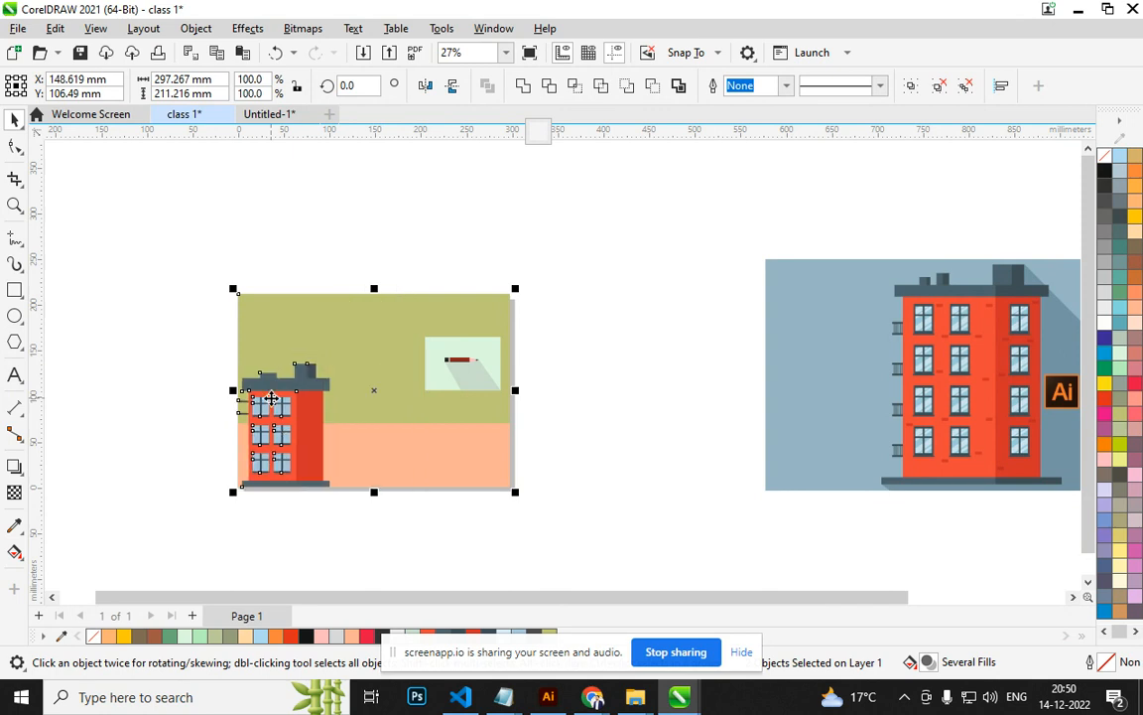
Align the building to the background's right edge, centre it vertically, and centre it horizontally on the background.
key(r)
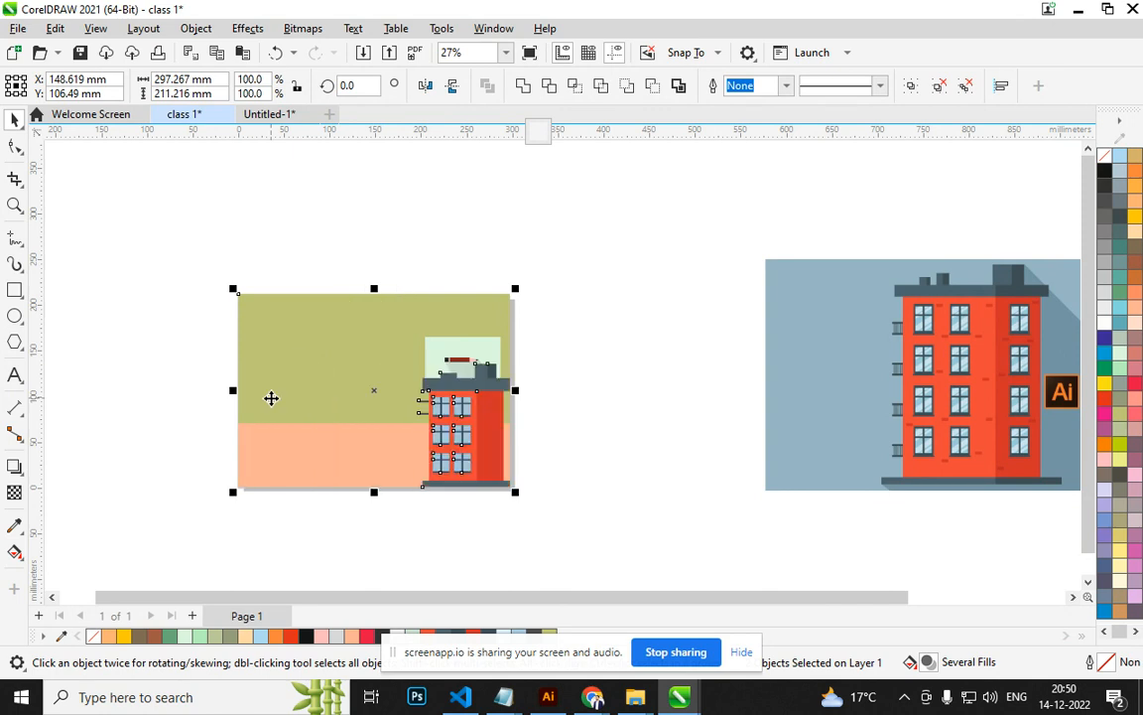
key(e)
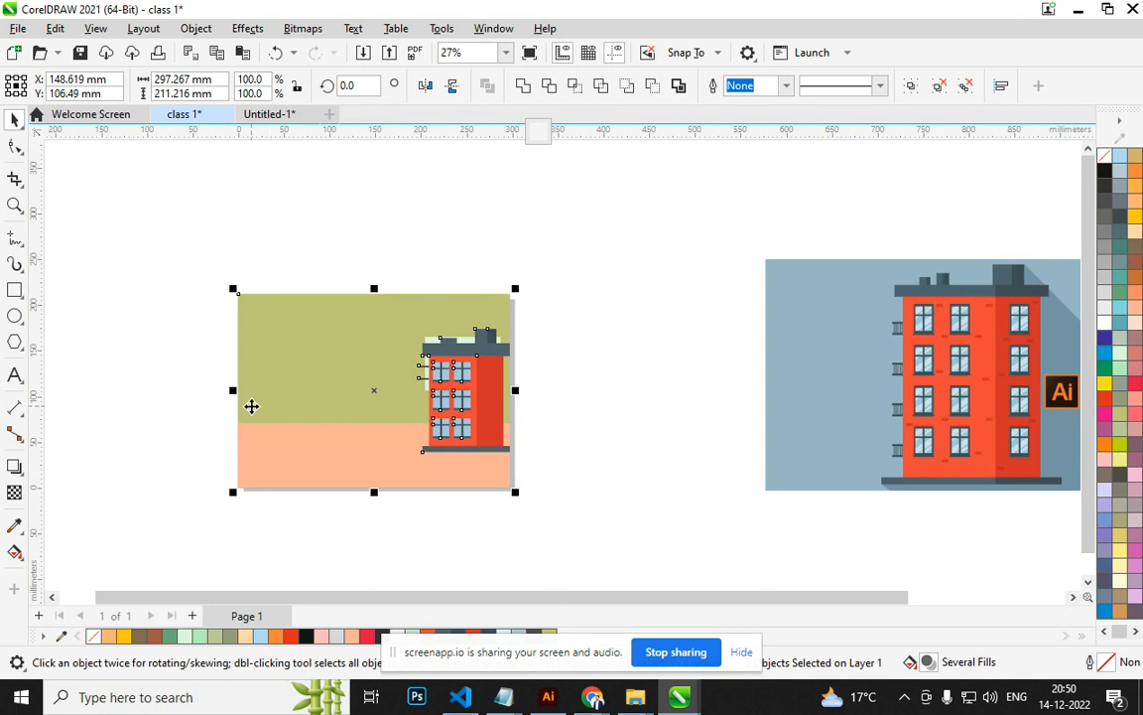
key(c)
click(549, 444)
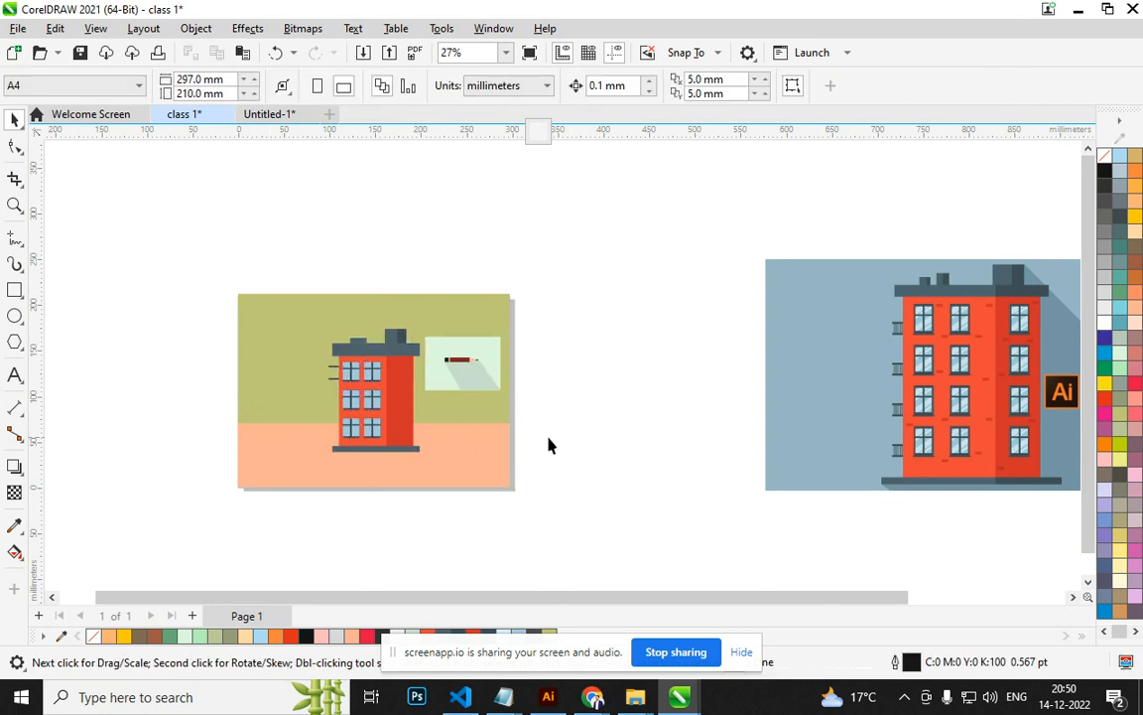
Align the pencil artwork to the background's left and right edges in turn, ending at the right edge.
click(466, 376)
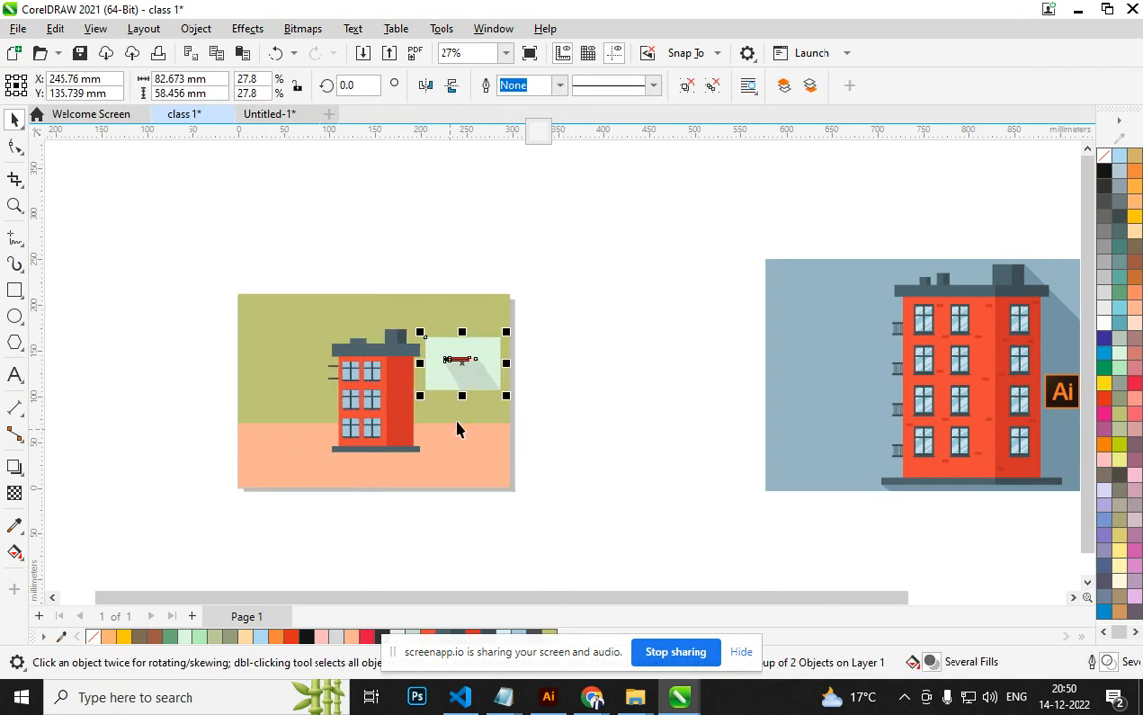
shift+click(460, 424)
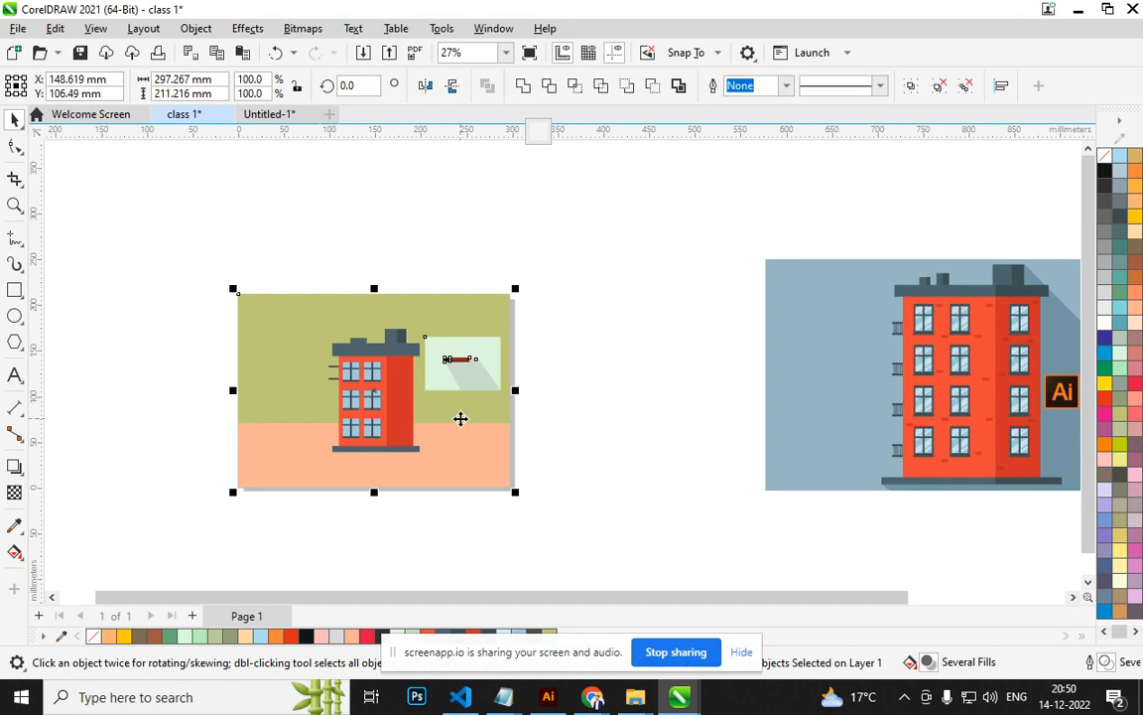
key(l)
key(r)
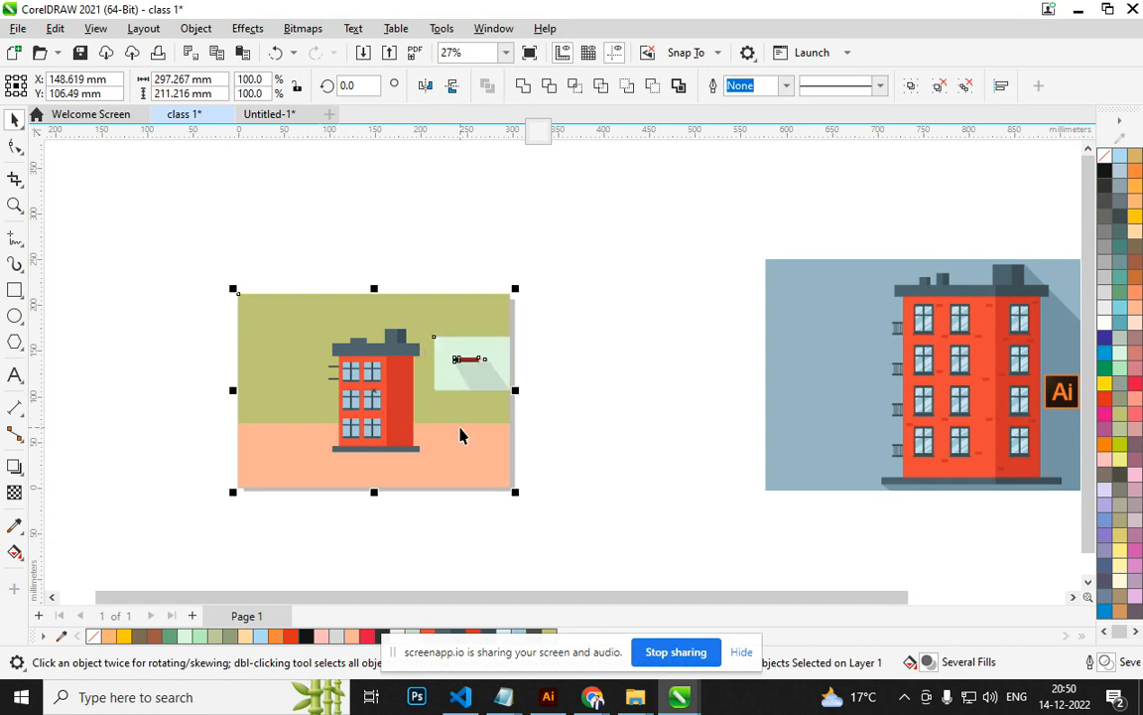
key(Escape)
Align the building to the top edge of the olive background.
click(375, 397)
shift+click(274, 344)
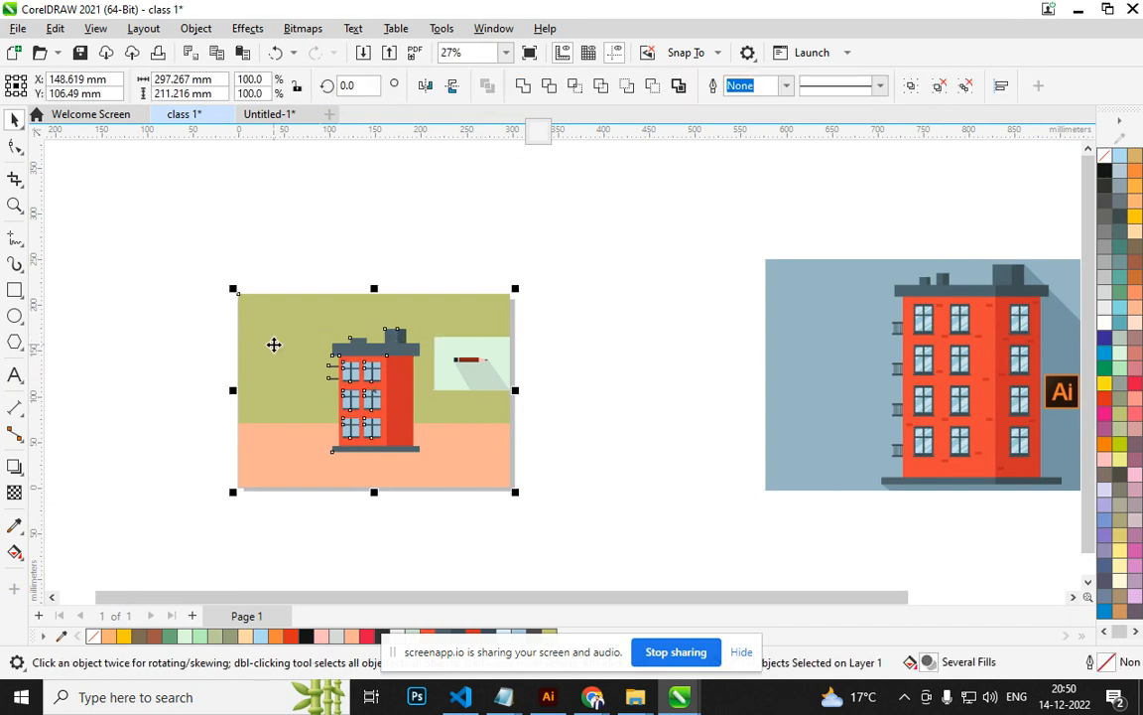
key(t)
Try aligning the pencil artwork with the peach ground strip, including centring it, and undo the changes.
click(499, 383)
shift+click(453, 456)
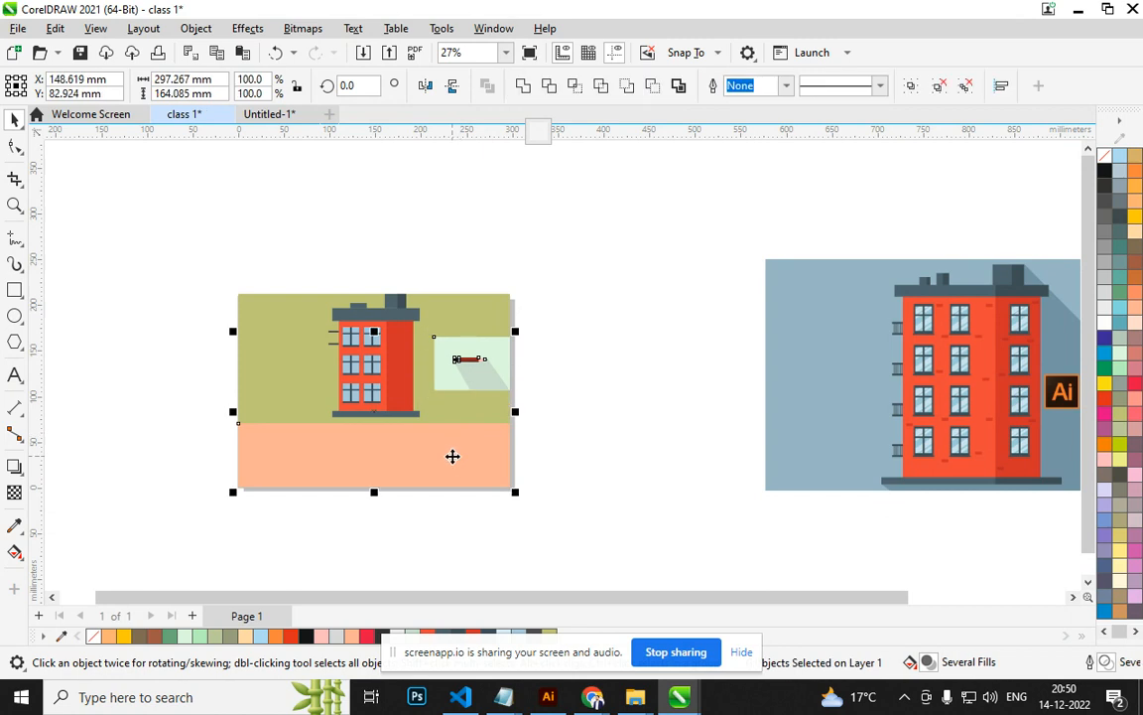
drag(401, 451, 260, 487)
key(ctrl+z)
key(c)
key(ctrl+z)
click(501, 480)
key(Escape)
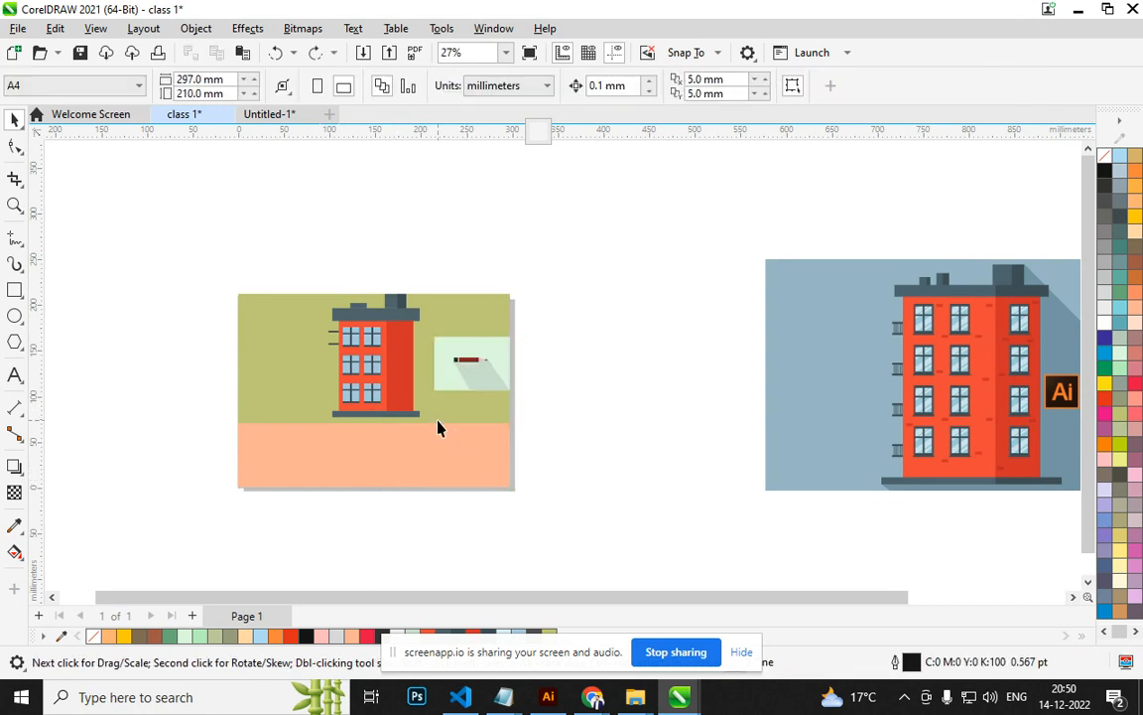
Move the building to the left part of the background and scale it down to about 58 by 78 mm.
click(391, 370)
drag(391, 369, 667, 451)
click(577, 448)
scroll(418, 391, up, 1)
drag(665, 436, 292, 386)
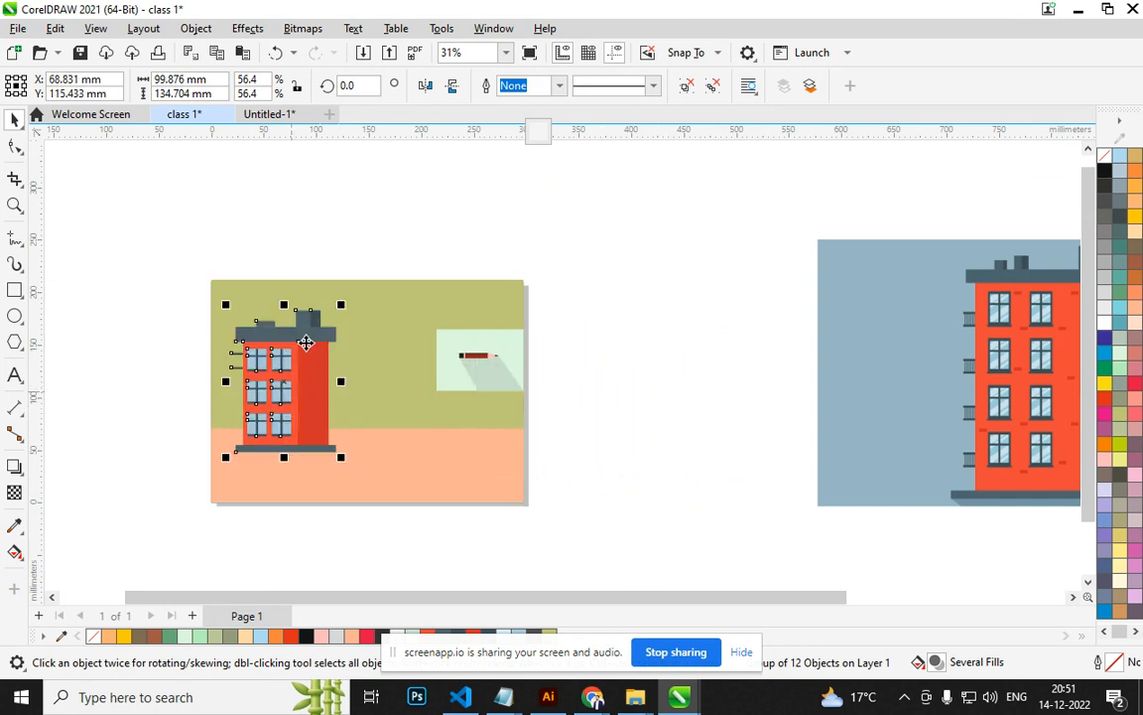
mouse_move(338, 300)
mouse_down()
mouse_move(336, 325)
mouse_move(297, 363)
mouse_up()
Move the pencil artwork off the page to its right, and place three copies of the building in a row beside the original.
click(476, 364)
drag(476, 365, 739, 442)
scroll(296, 447, up, 2)
mouse_move(276, 427)
mouse_down()
mouse_move(430, 413)
mouse_move(390, 414)
mouse_move(502, 421)
mouse_move(613, 399)
mouse_up()
click(389, 422)
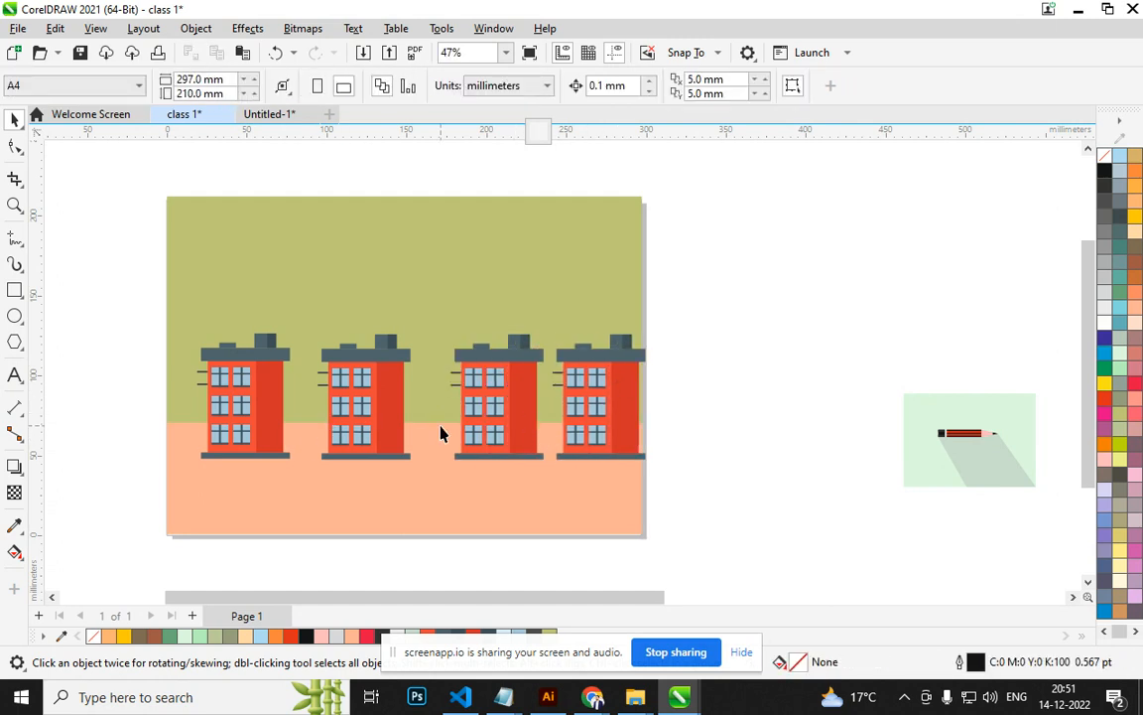
click(490, 421)
Distribute the four buildings evenly in the horizontal direction, and shift the whole row left so it lies within the background.
click(630, 421)
shift+click(499, 411)
shift+click(376, 418)
shift+click(250, 407)
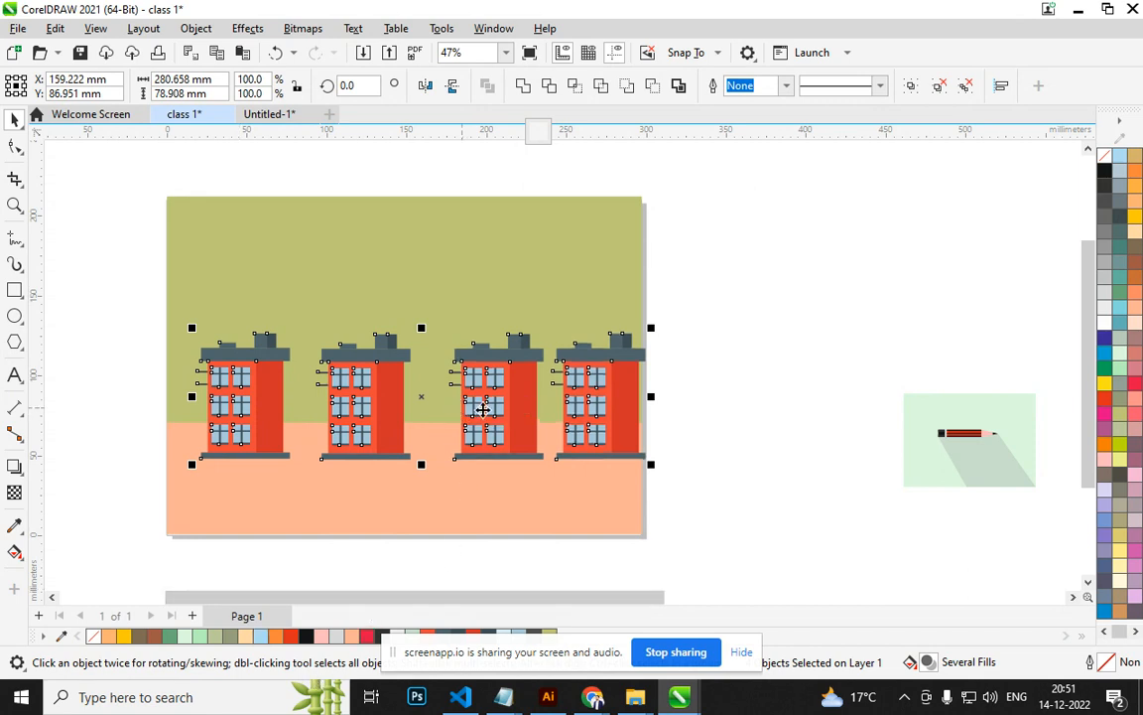
click(679, 426)
click(595, 420)
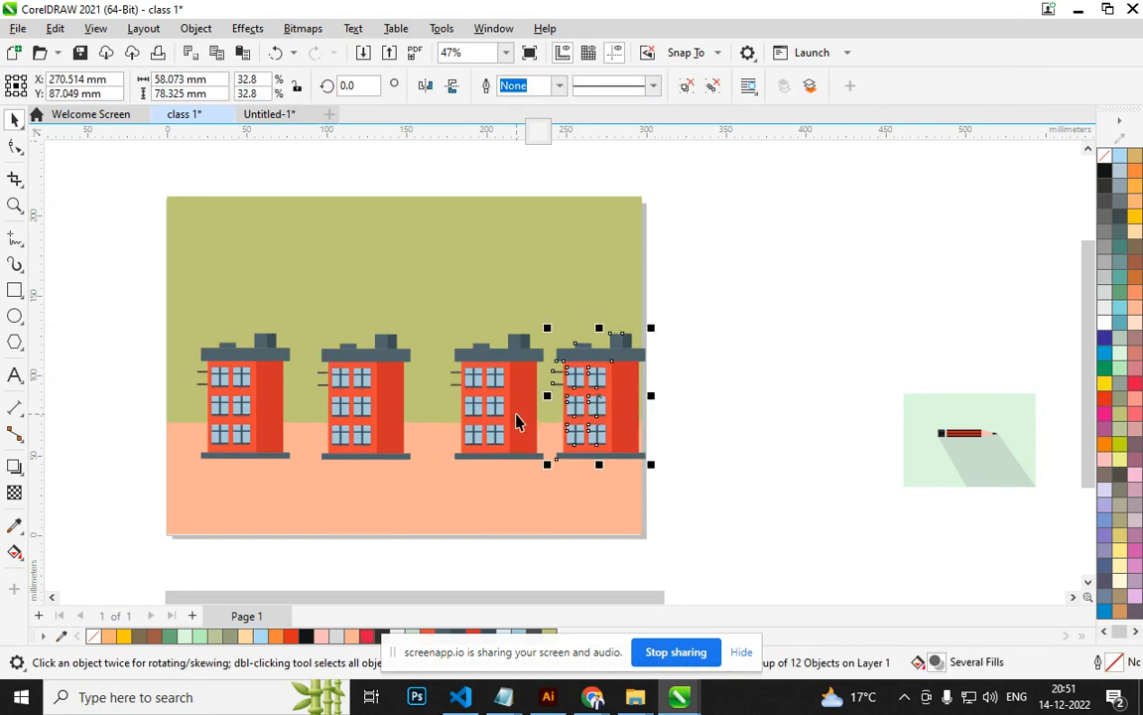
shift+click(506, 419)
shift+click(377, 423)
shift+click(255, 422)
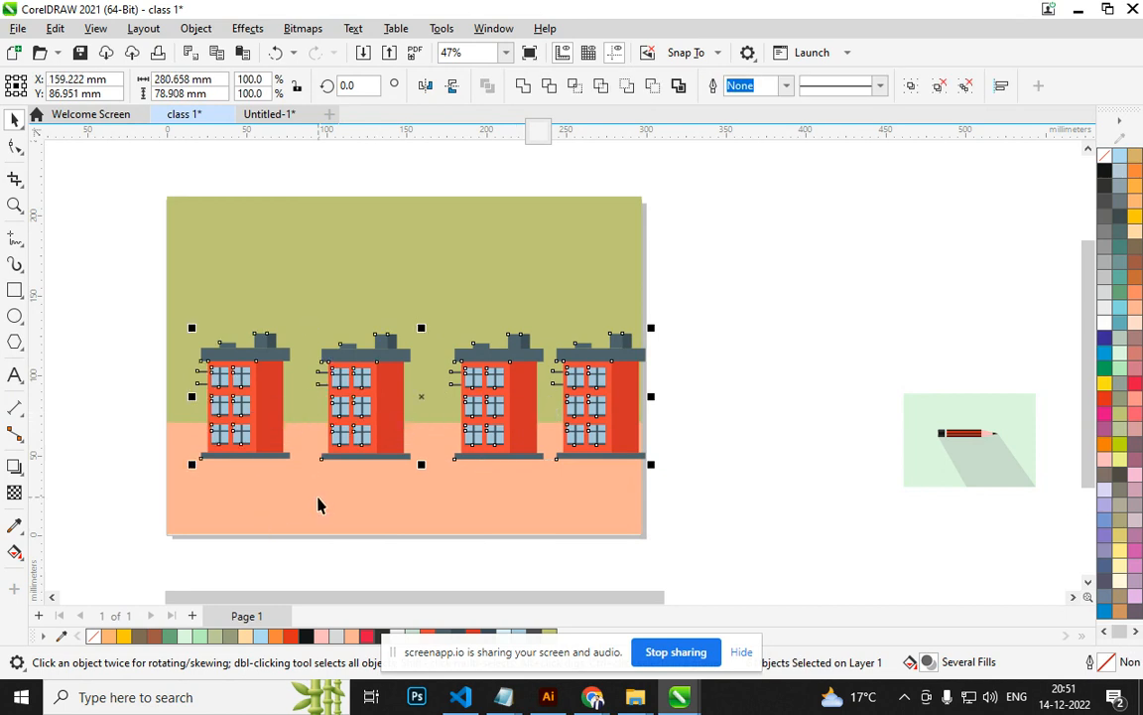
key(shift+e)
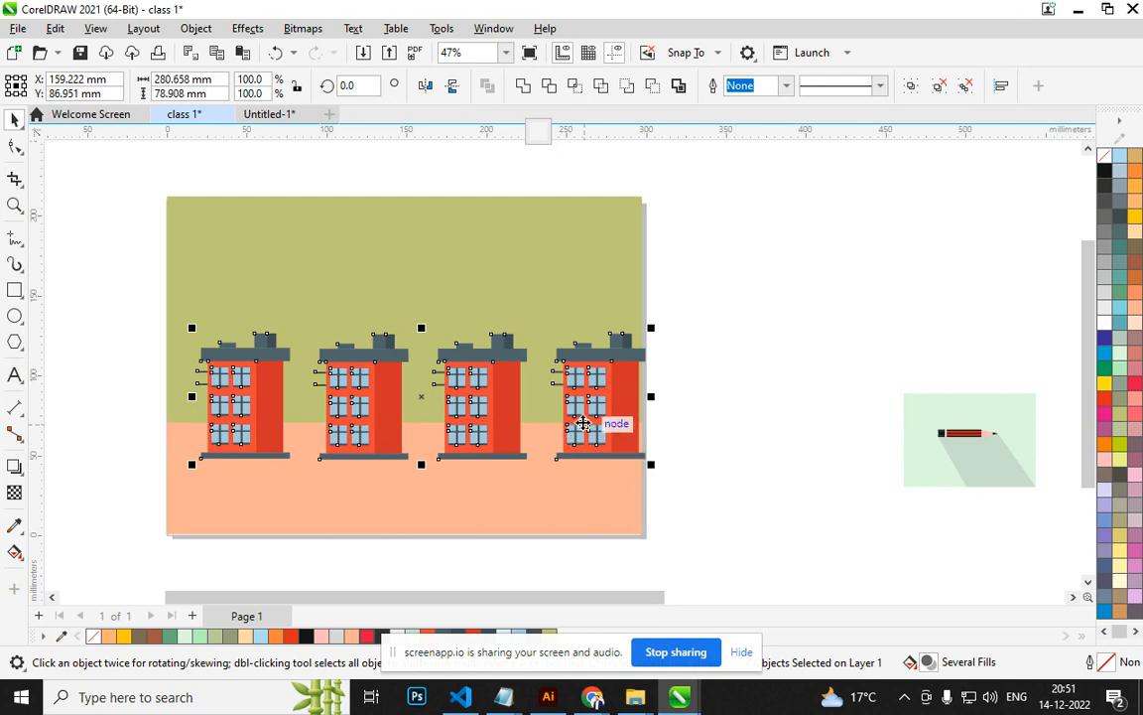
drag(577, 416, 568, 423)
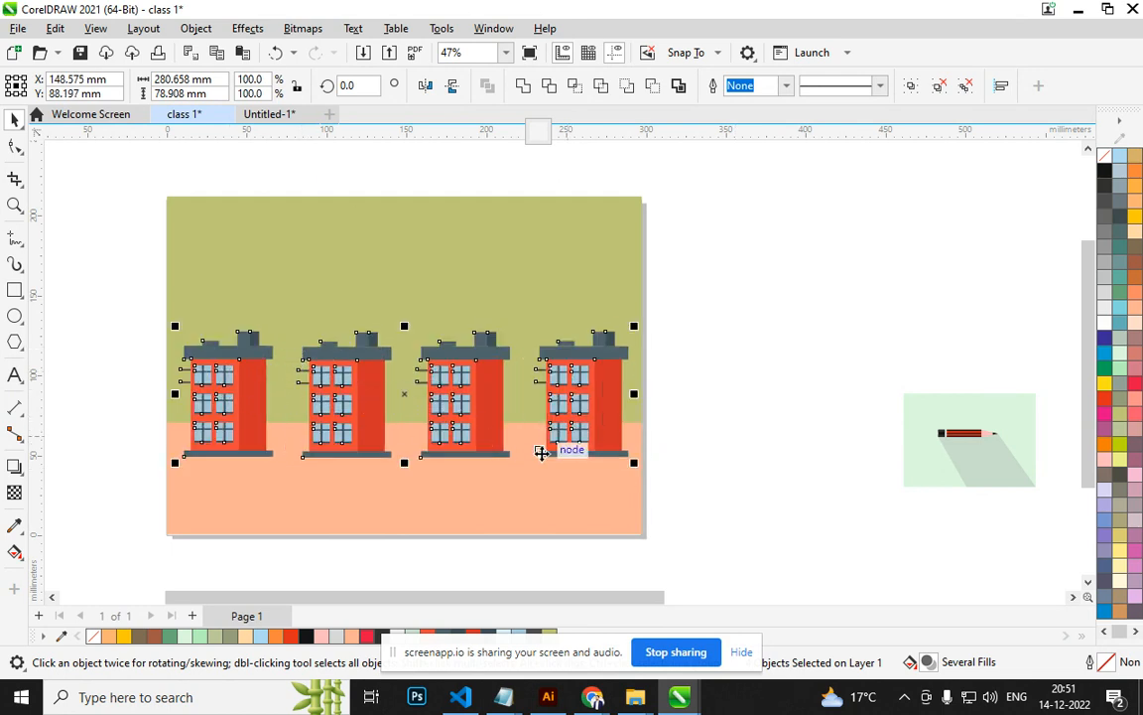
click(627, 422)
Place three copies of the rightmost building in a vertical column with it, two above and one below.
click(574, 401)
drag(574, 400, 578, 211)
scroll(590, 521, down, 2)
click(587, 517)
Try distributing the lower three buildings of the column evenly in the vertical direction, and undo it.
click(580, 319)
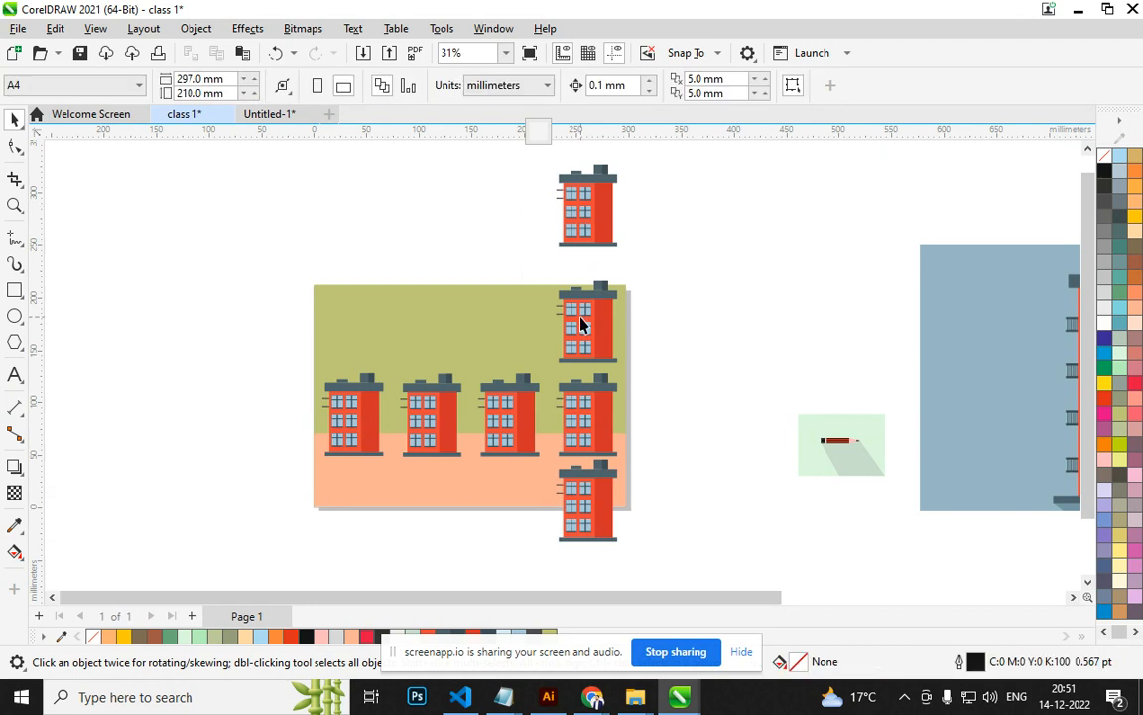
shift+click(585, 432)
shift+click(590, 526)
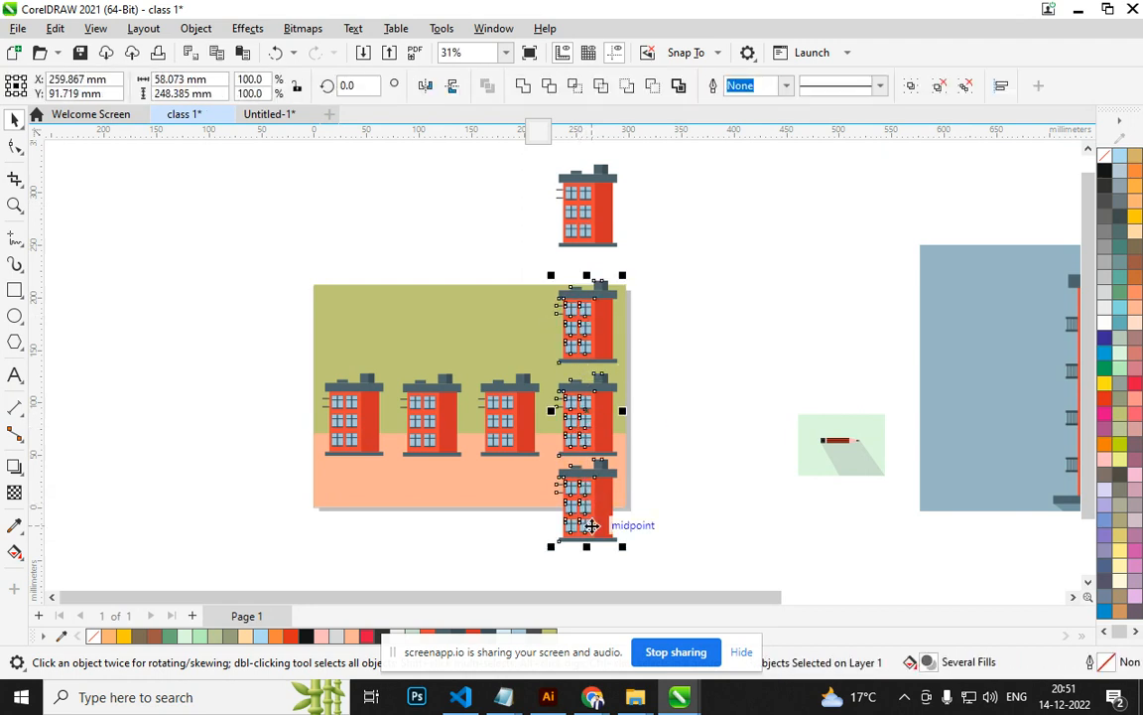
click(664, 424)
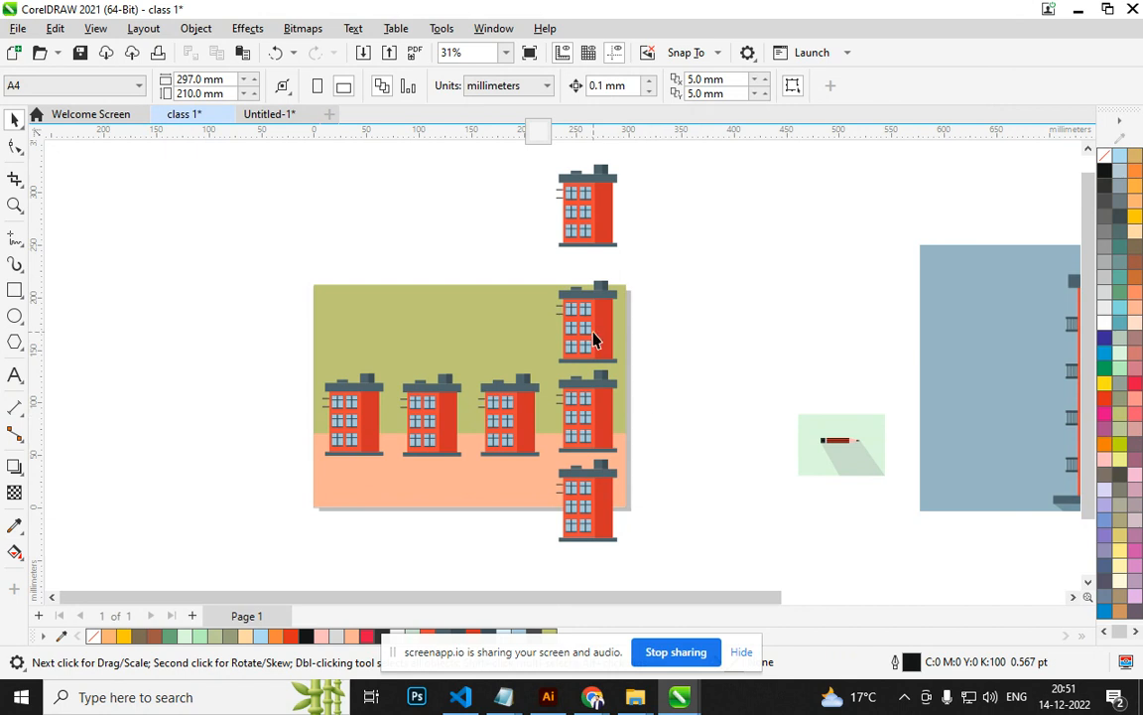
key(ctrl+z)
Distribute all four buildings of the column evenly in the vertical direction.
click(583, 231)
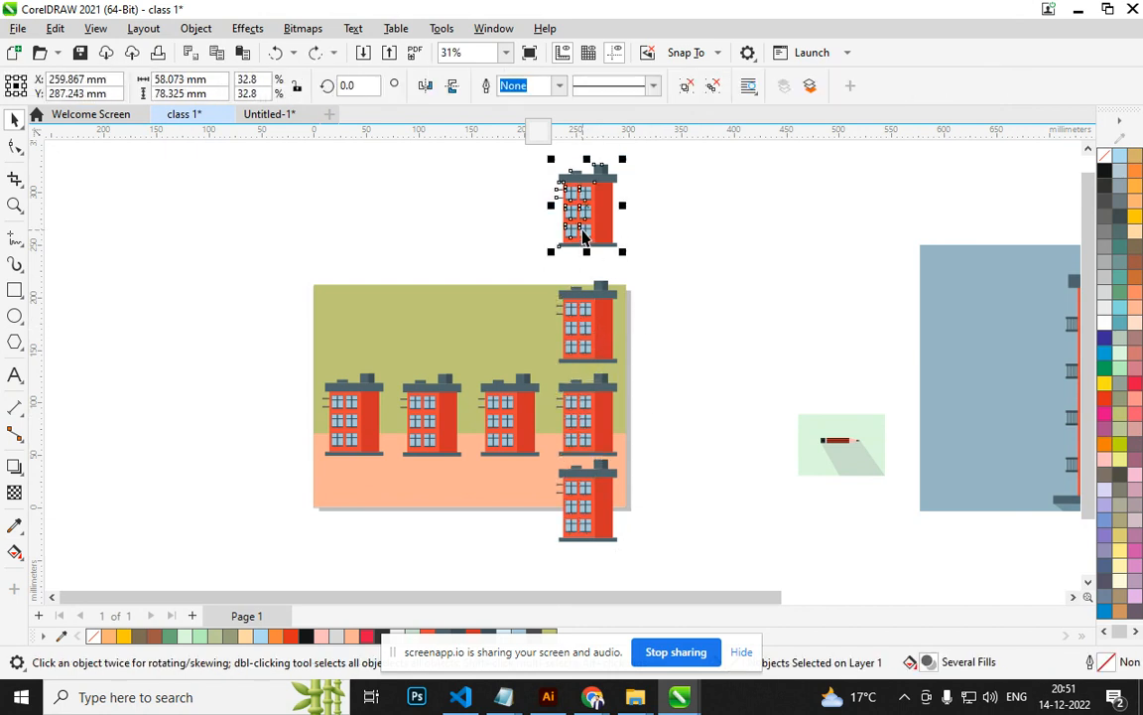
shift+click(584, 326)
shift+click(584, 434)
shift+click(581, 505)
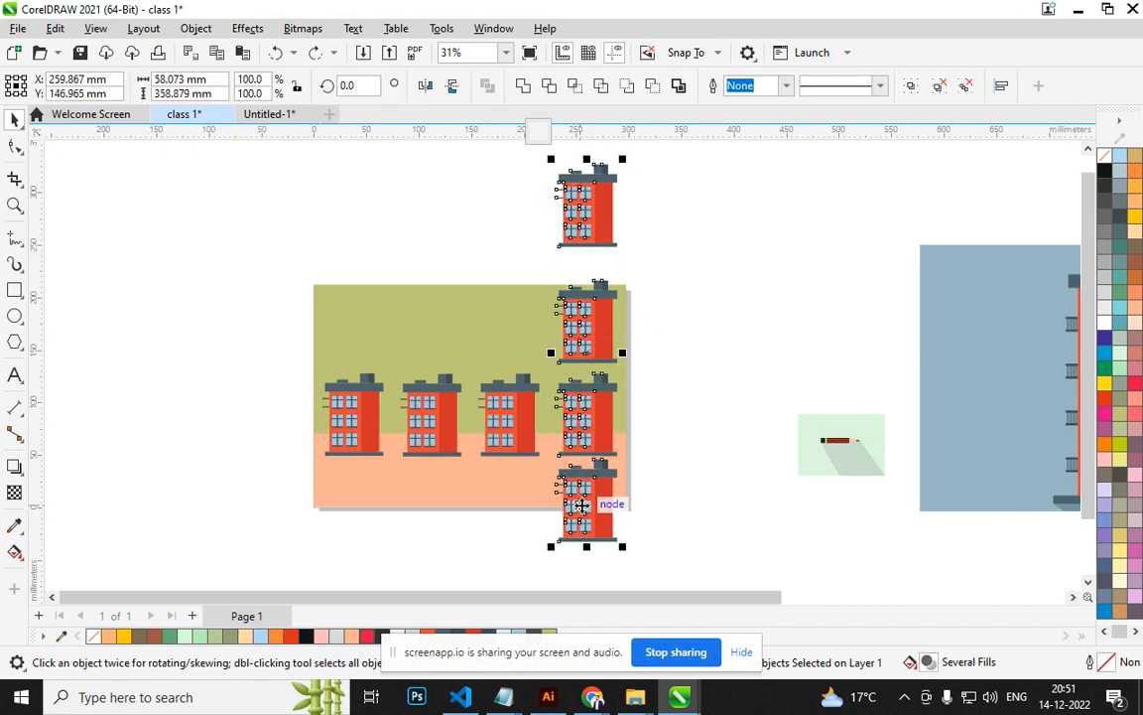
key(shift+e)
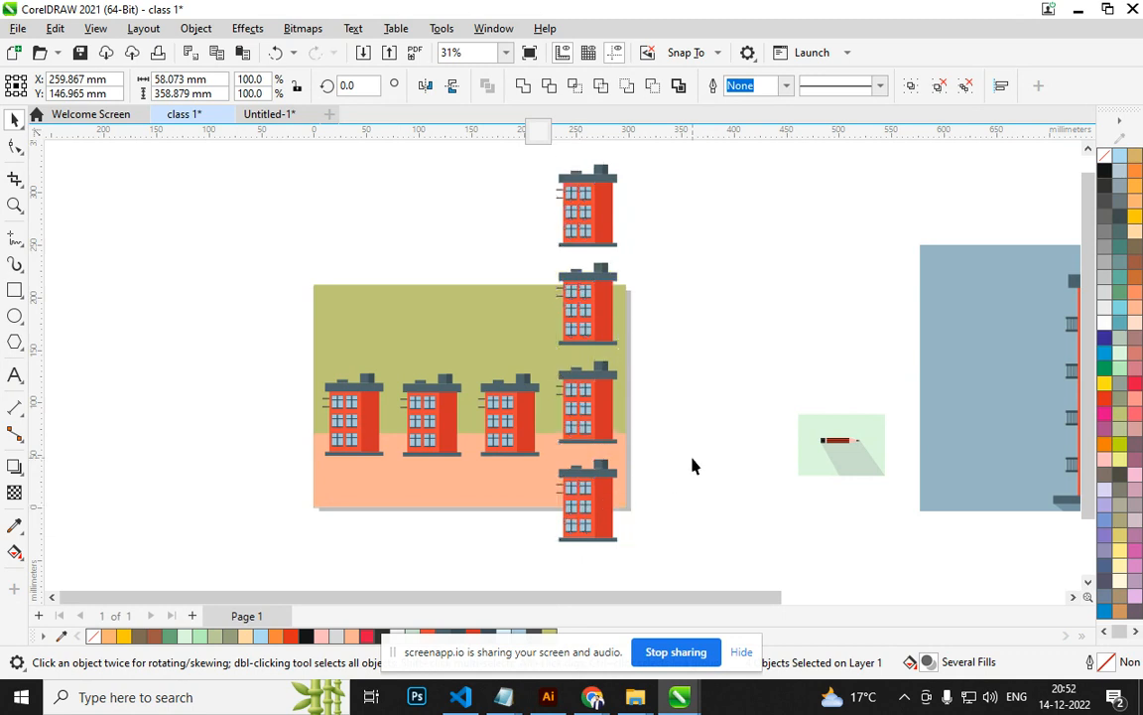
click(693, 461)
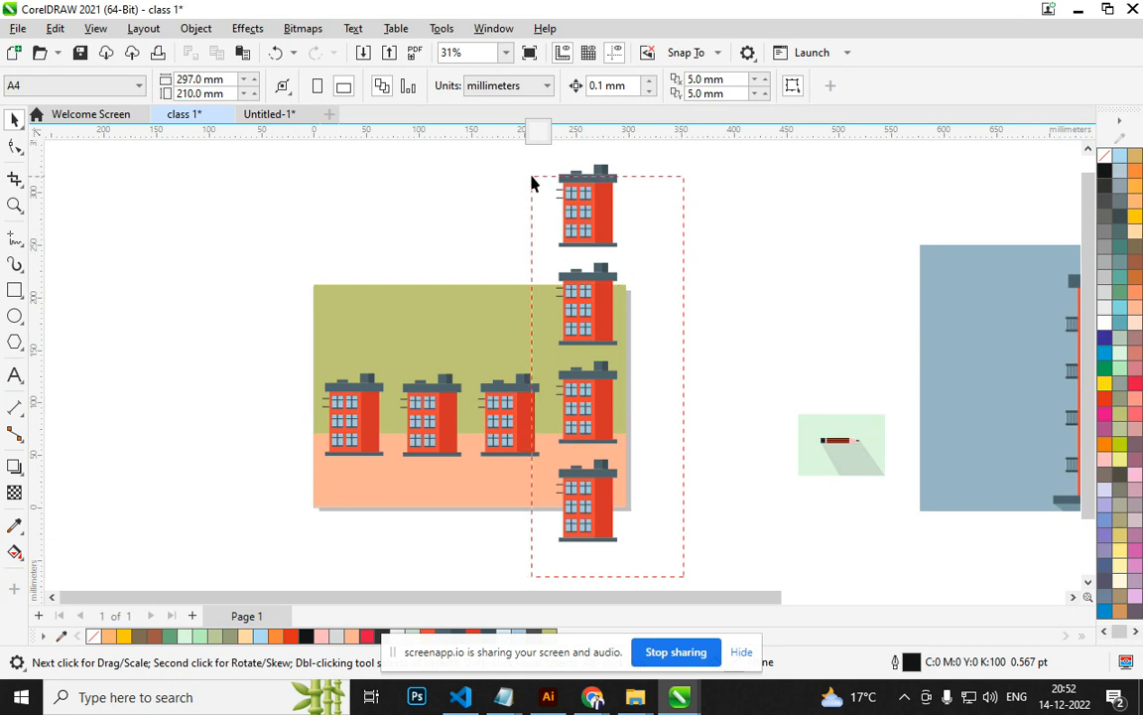
Scale the column of four buildings down to about 28 by 175 mm, and move the pencil artwork onto the background above the row.
drag(534, 167, 566, 255)
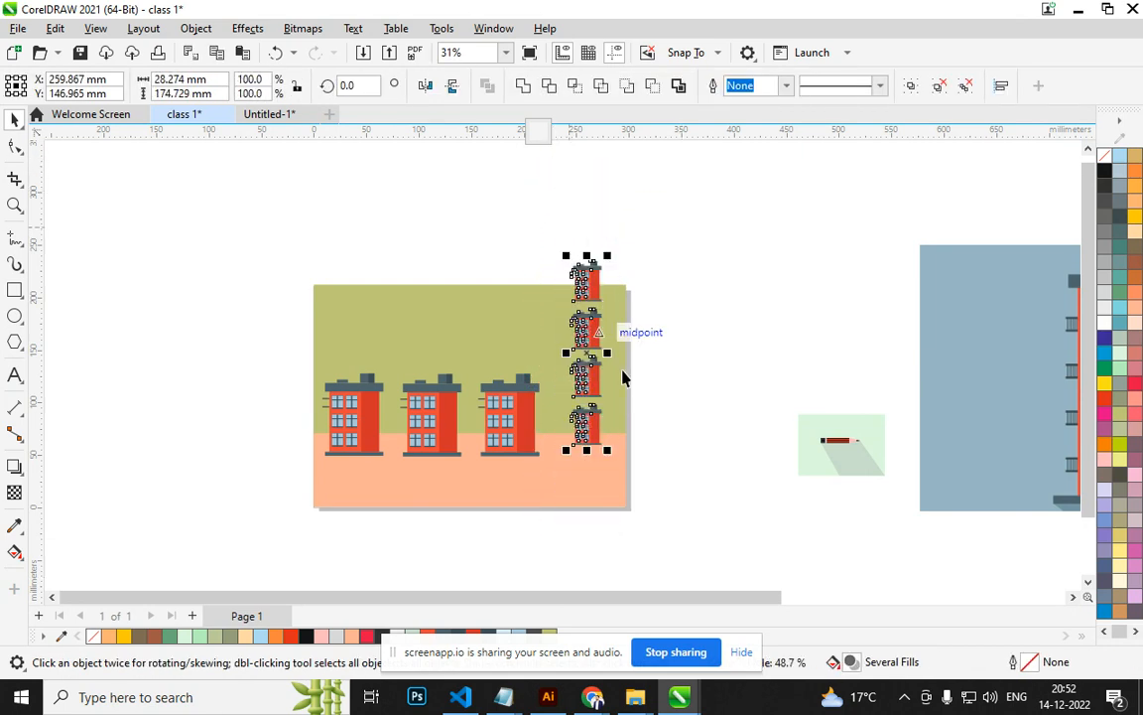
click(666, 406)
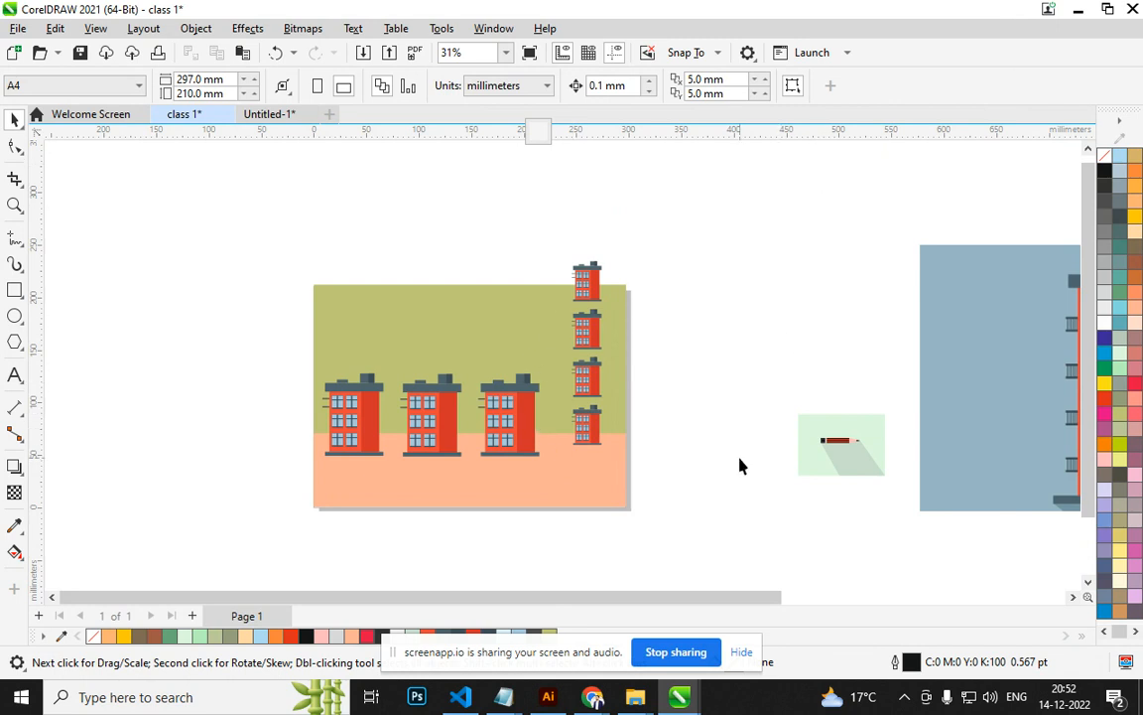
drag(845, 455, 493, 346)
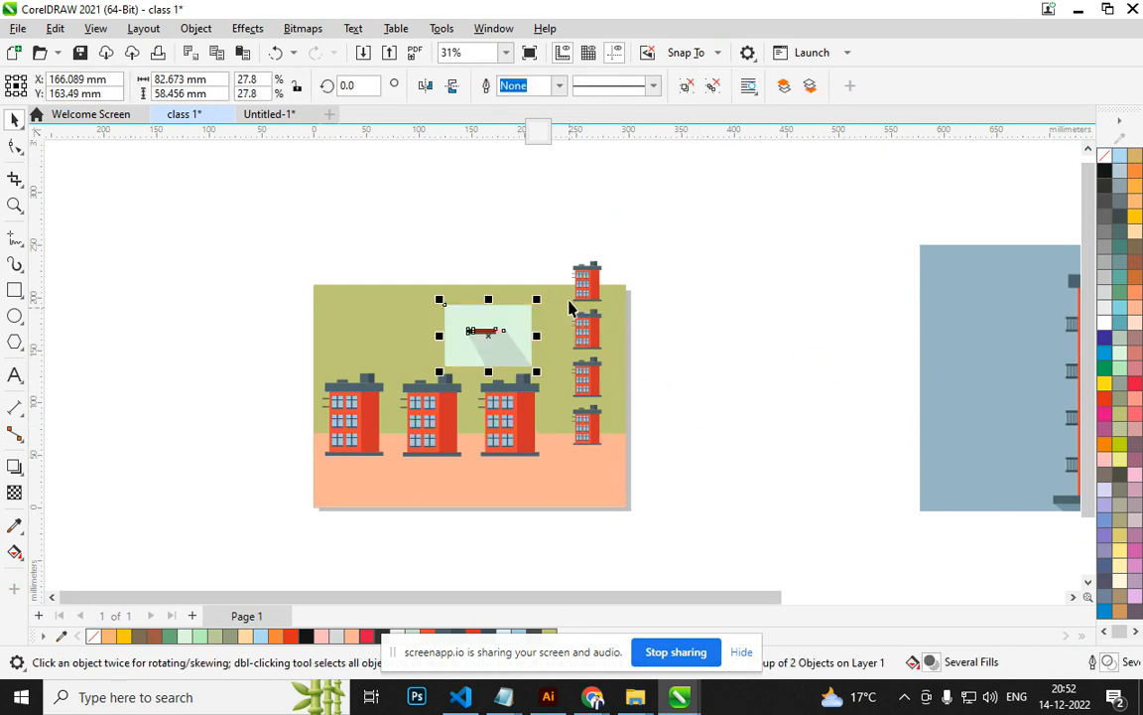
Move the three larger buildings together to the left and slightly up, partly past the background's left edge.
drag(592, 270, 648, 492)
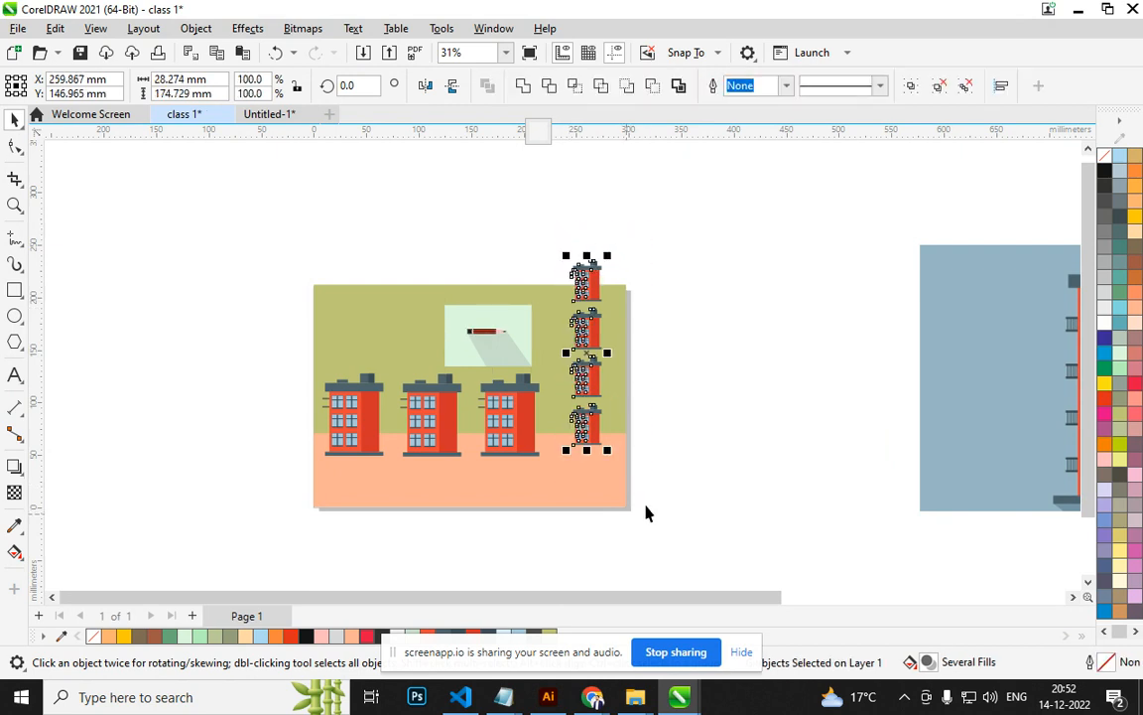
drag(265, 360, 455, 415)
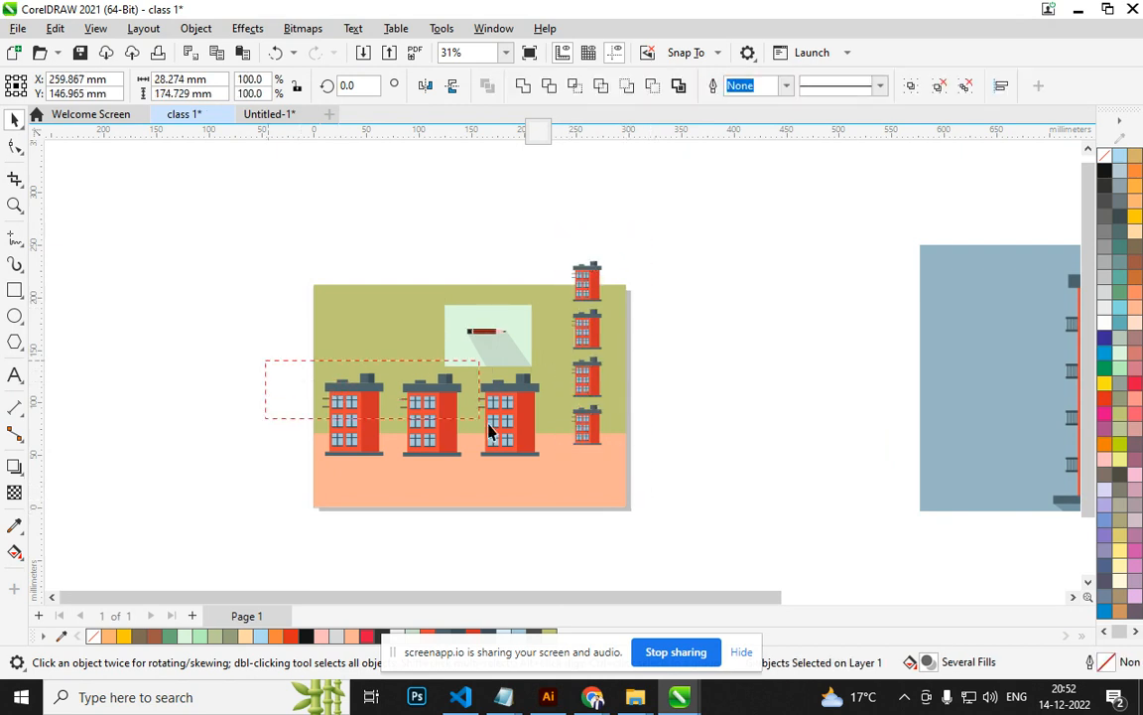
drag(543, 531, 546, 538)
drag(439, 438, 402, 417)
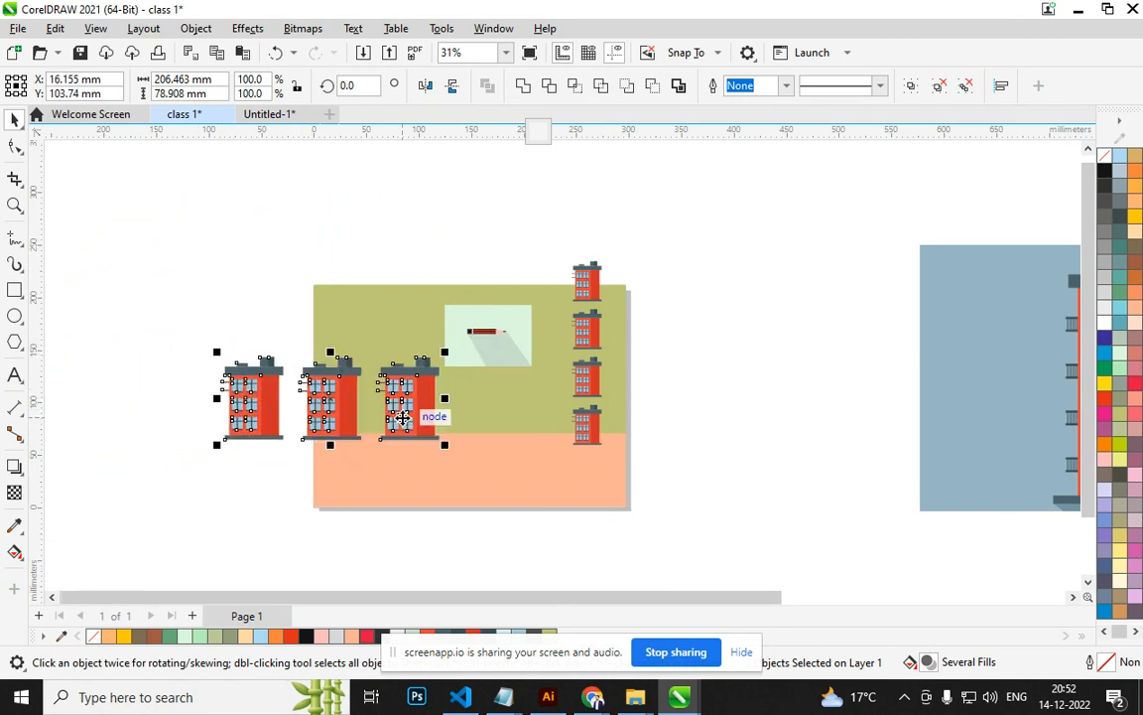
Switch to Chrome and browse the "illustration building" image results, previewing the brick building, old brick house and glass-fronted building illustrations.
key(alt+Tab)
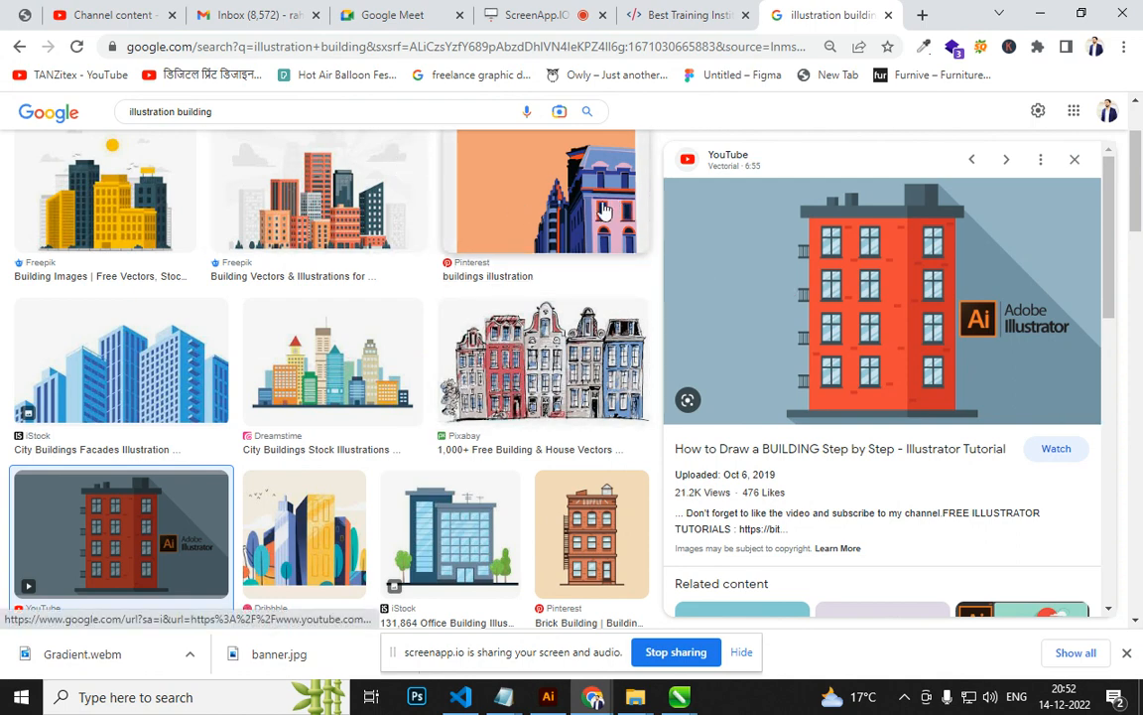
scroll(396, 510, down, 3)
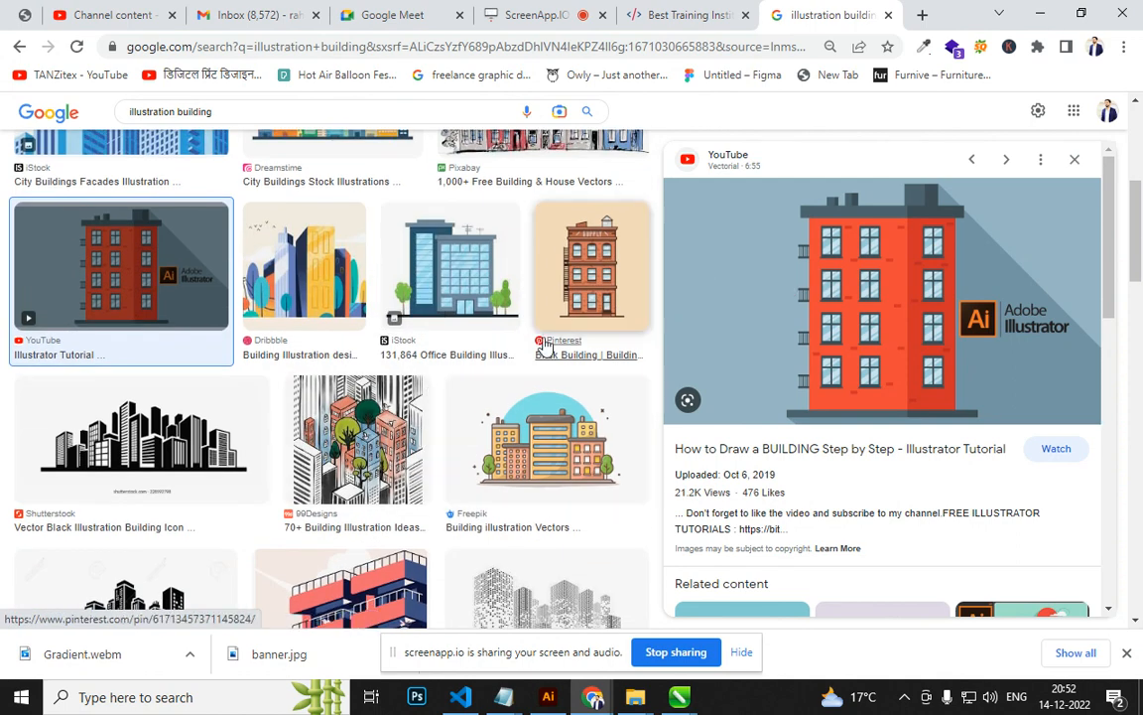
click(576, 308)
scroll(847, 388, down, 2)
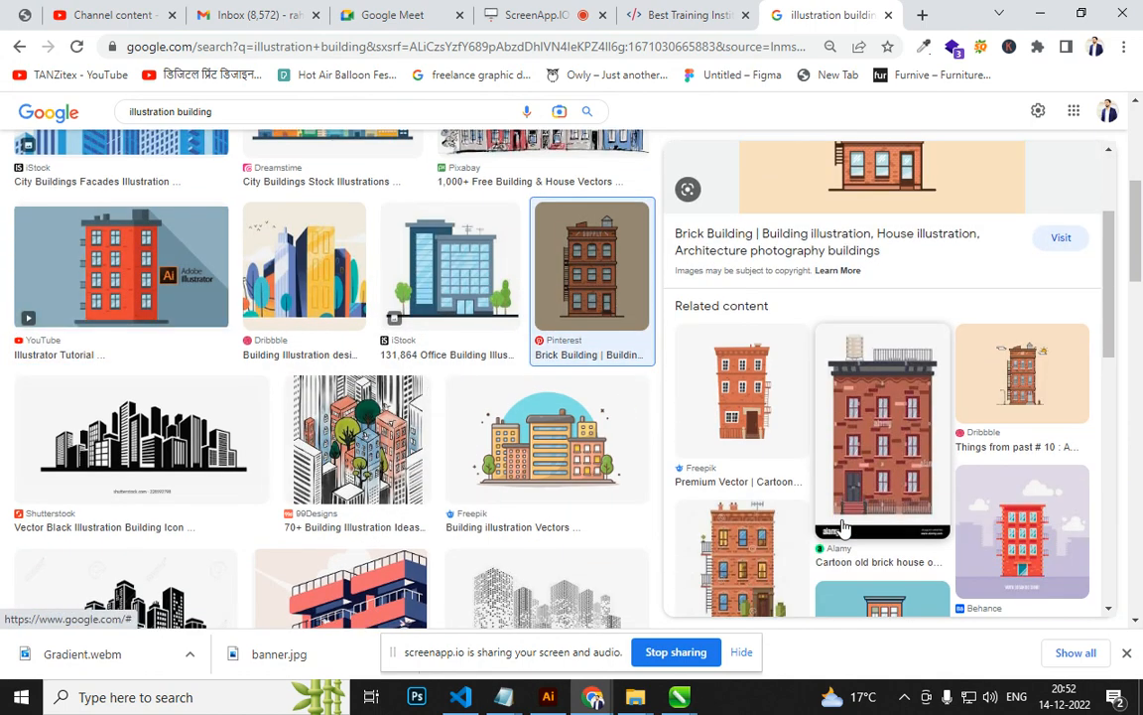
click(859, 455)
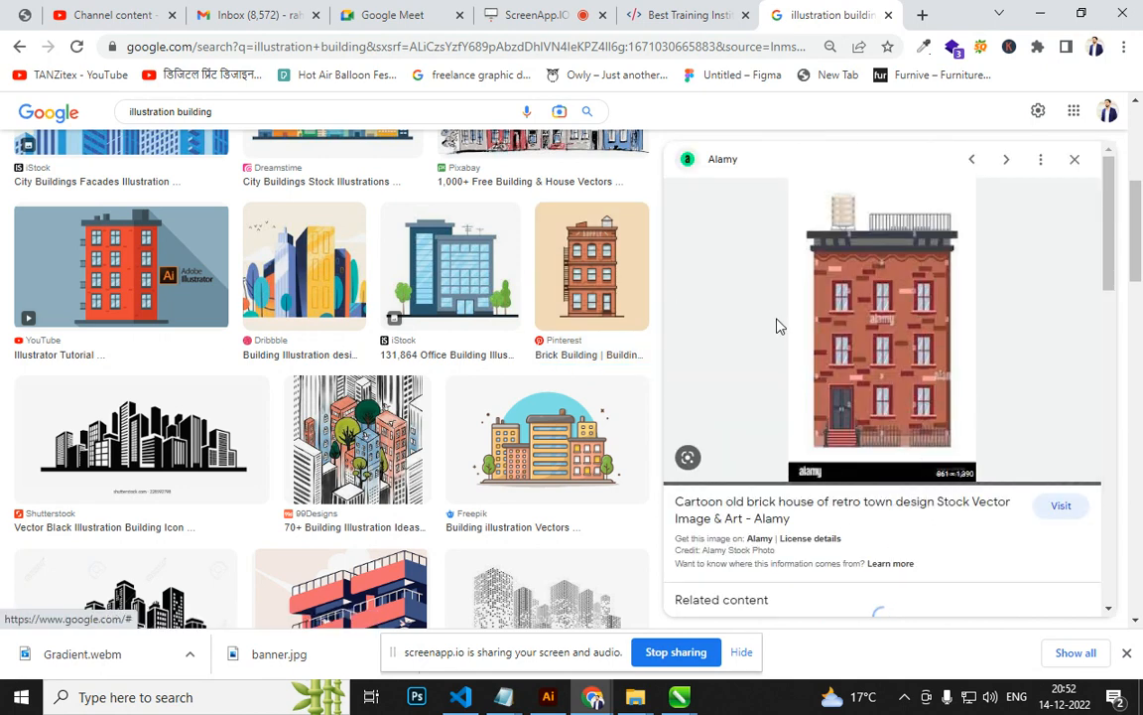
scroll(447, 490, down, 3)
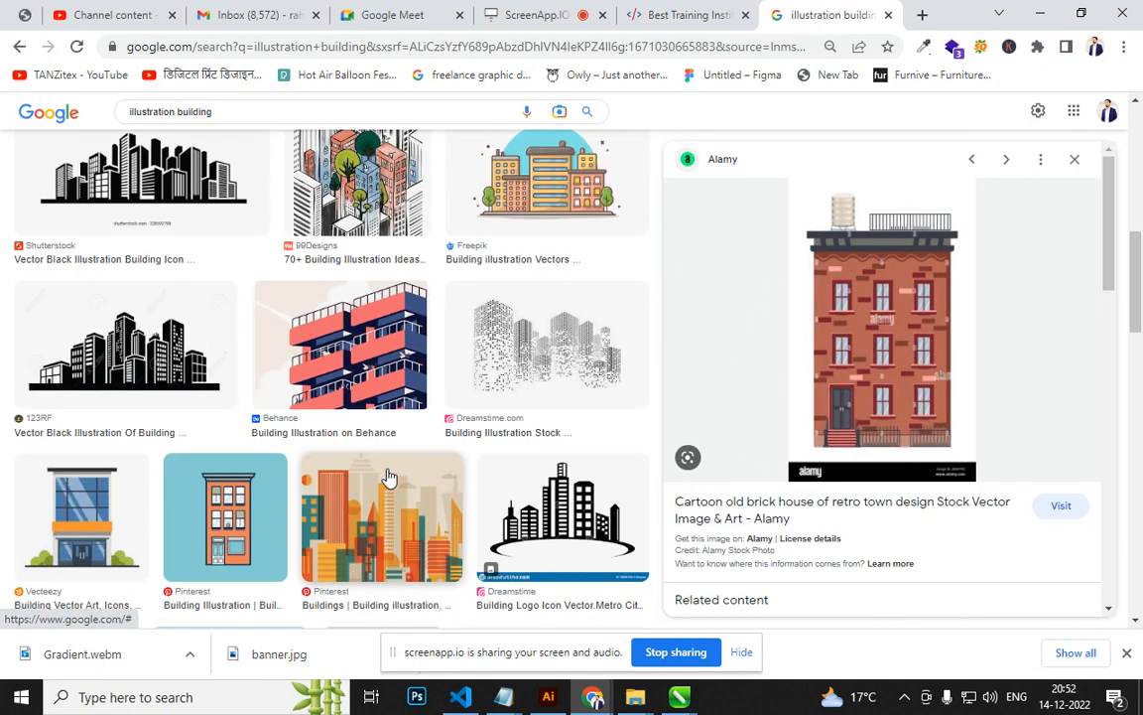
click(367, 407)
scroll(145, 441, down, 2)
click(89, 350)
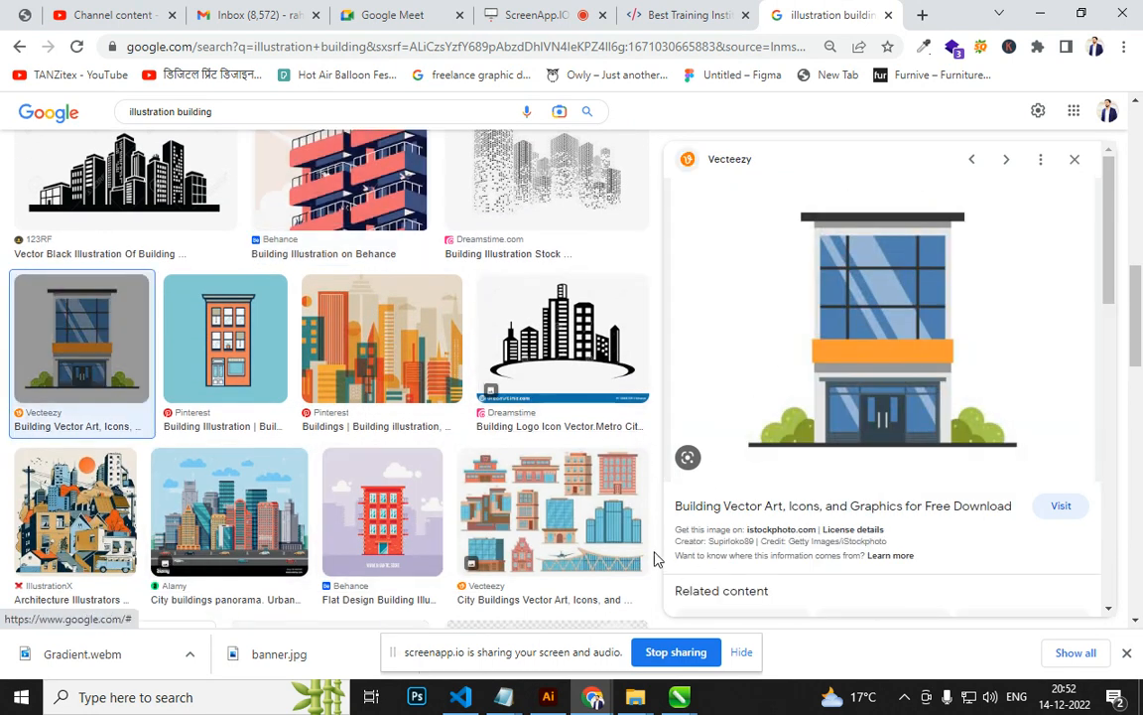
Search Google Images for "flat design" and look through the resulting flat-style illustrations.
scroll(461, 354, down, 5)
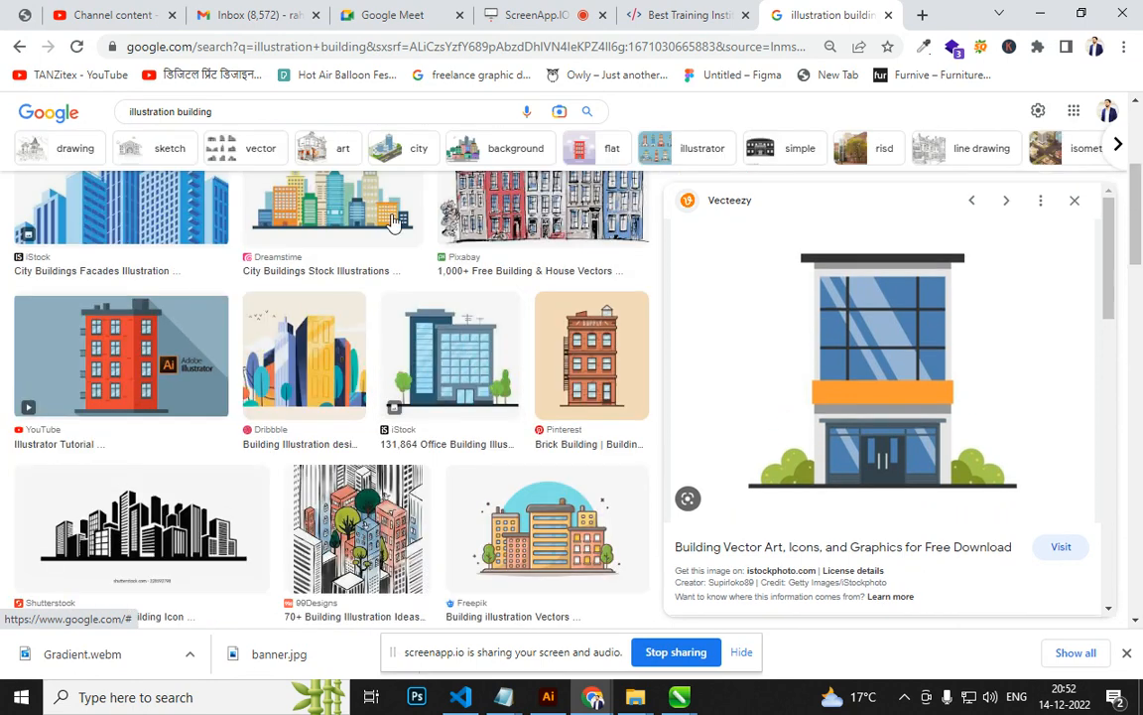
double_click(286, 117)
triple_click(286, 117)
text(f)
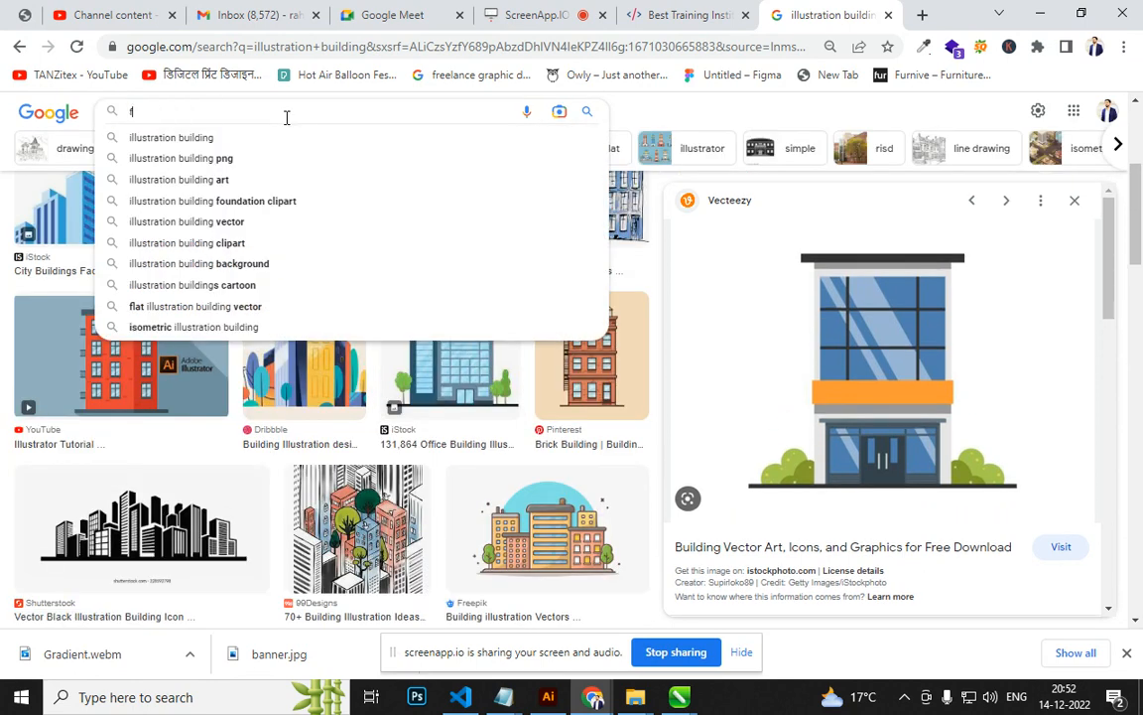
text(lat design)
key(Return)
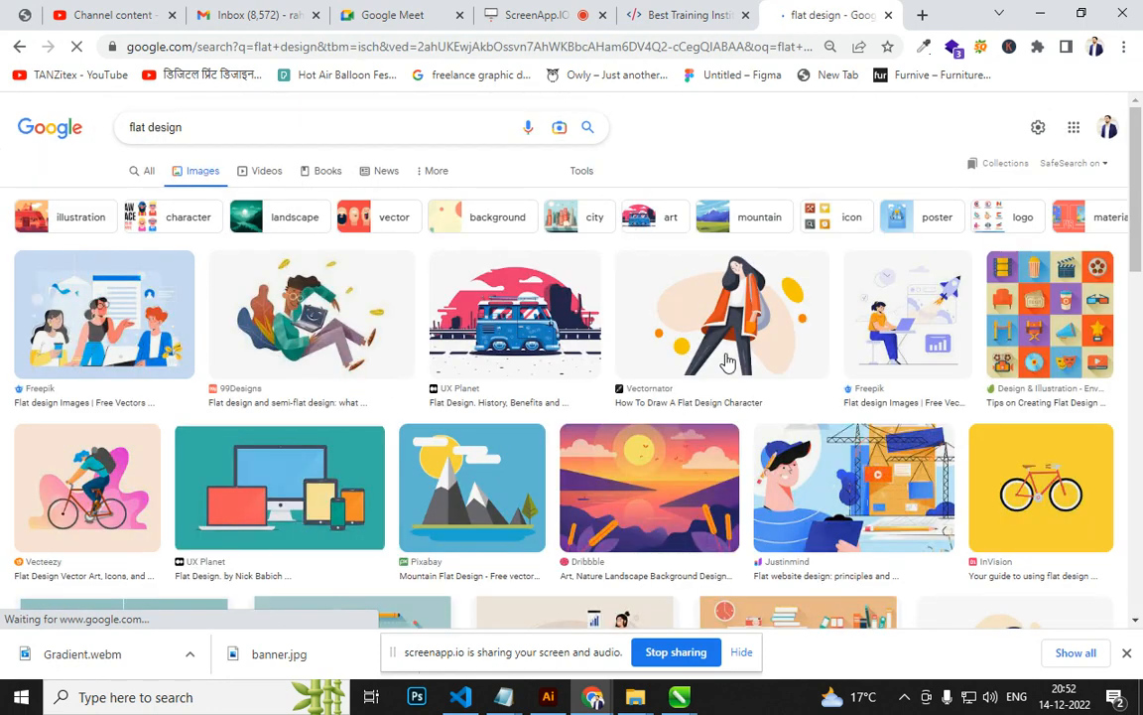
scroll(319, 429, down, 2)
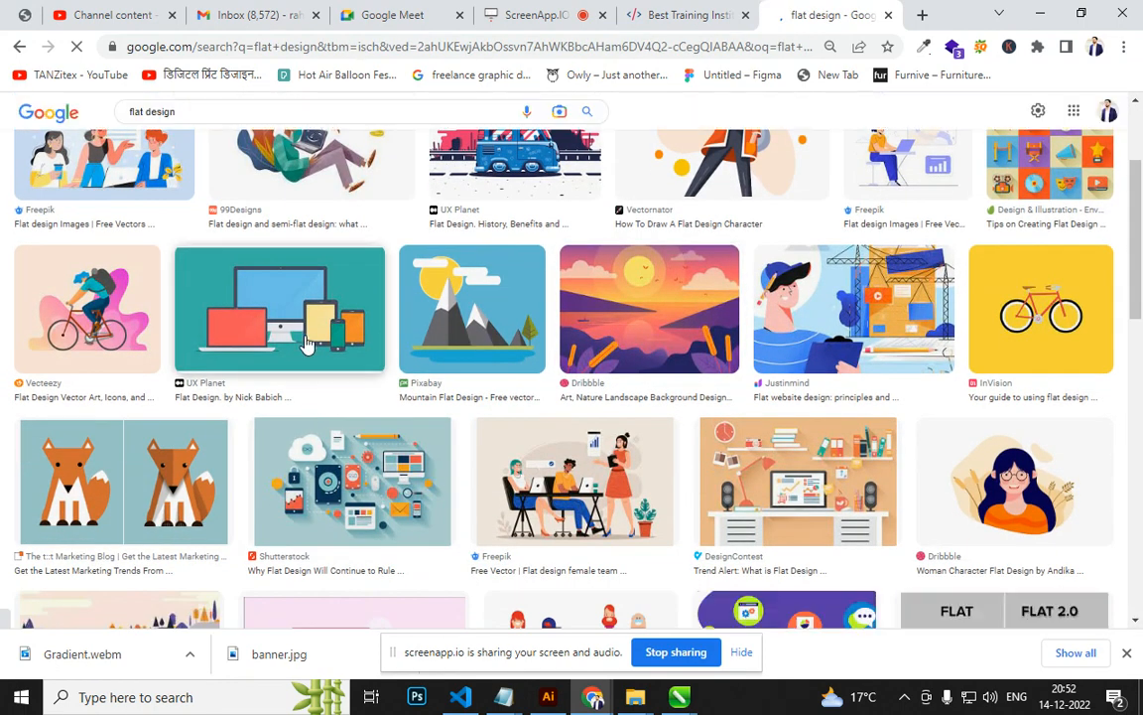
scroll(265, 416, down, 2)
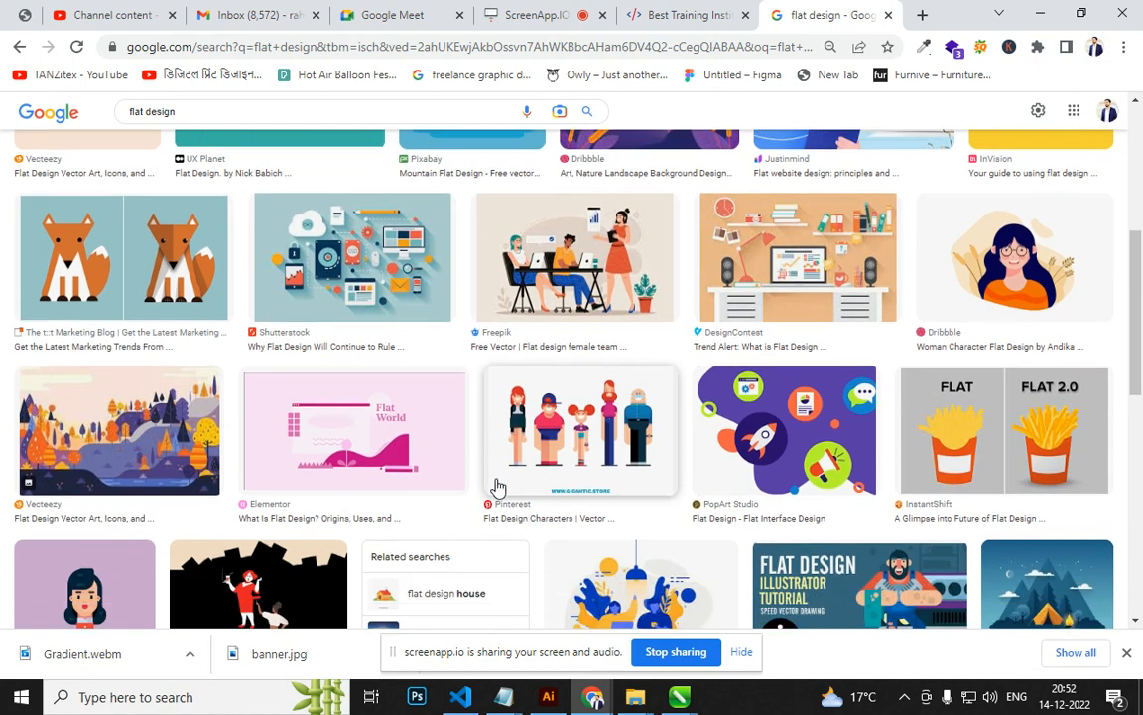
scroll(498, 487, down, 5)
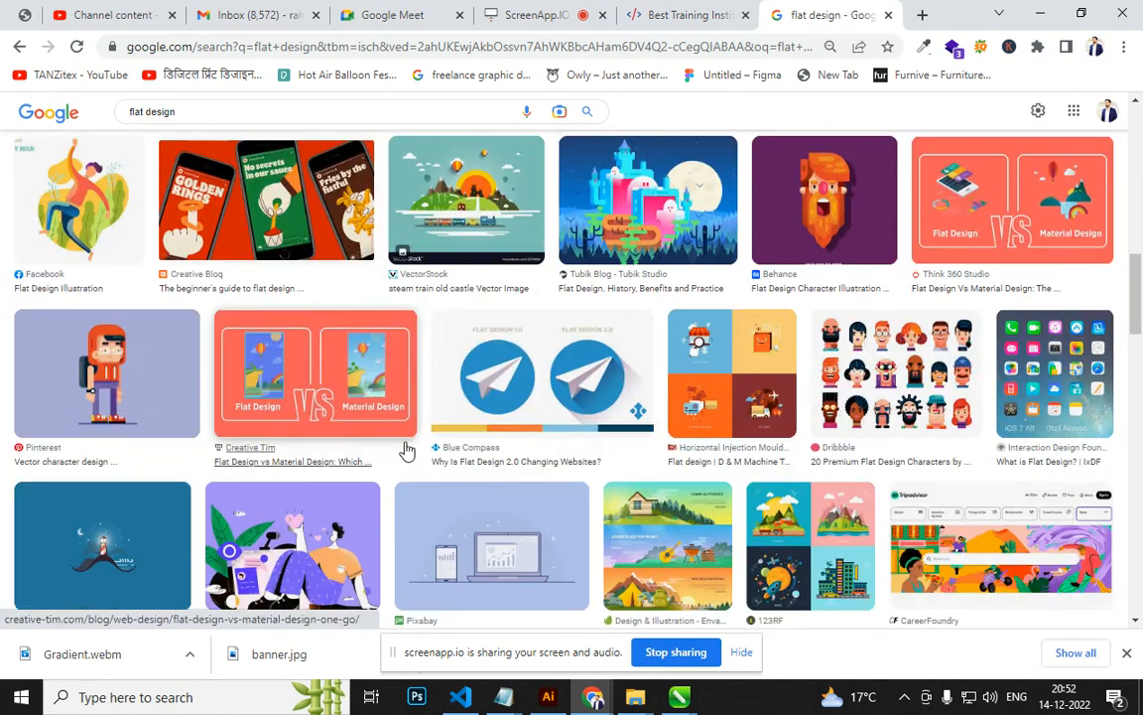
scroll(457, 447, down, 2)
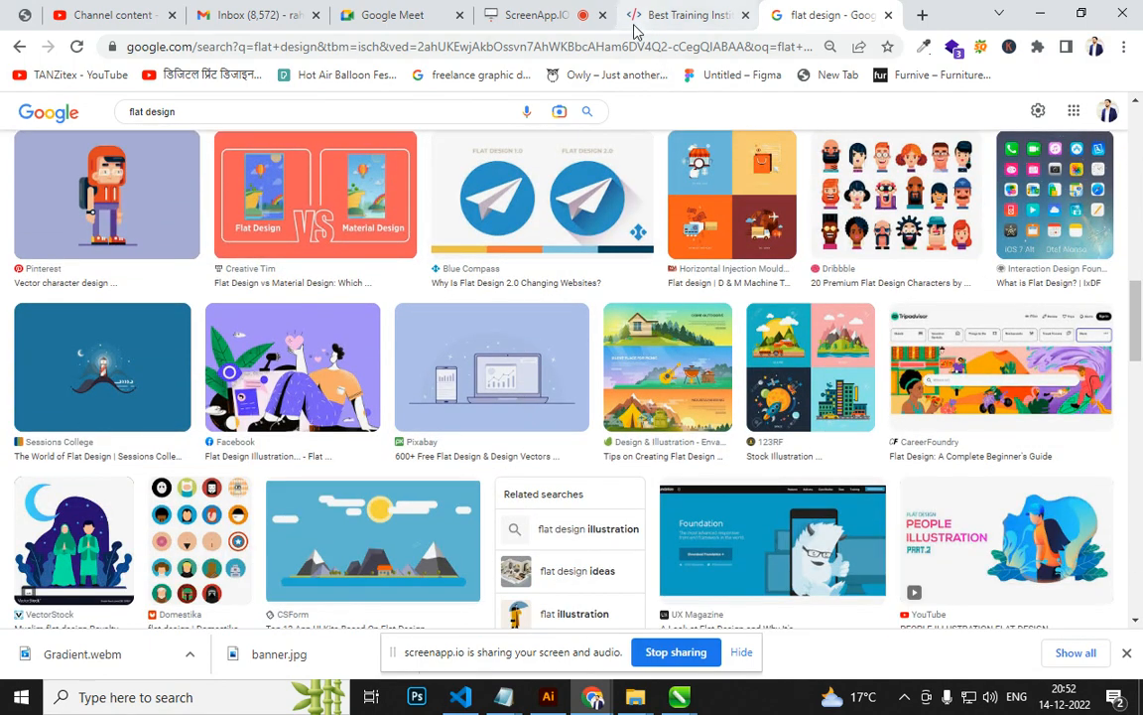